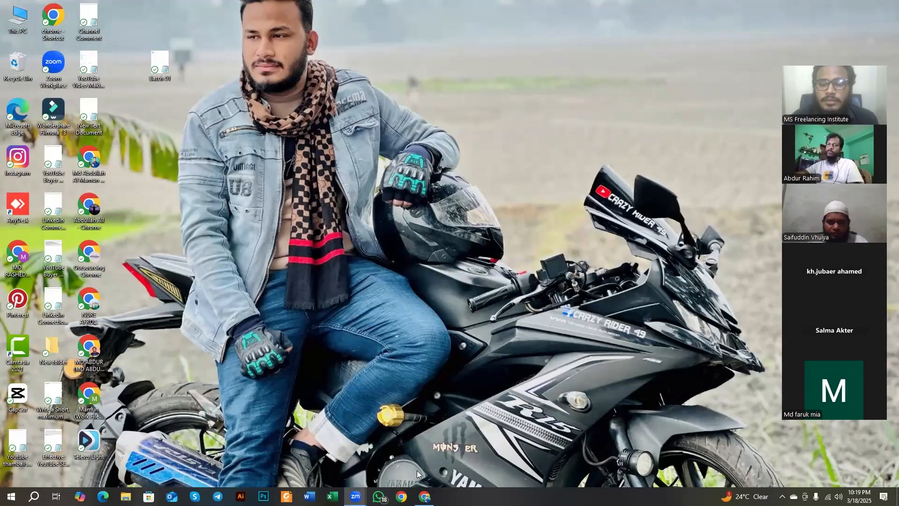
Step: Open Meta Business Suite from Facebook's expanded shortcut list and close the spare empty browser tab
left_click(425, 497)
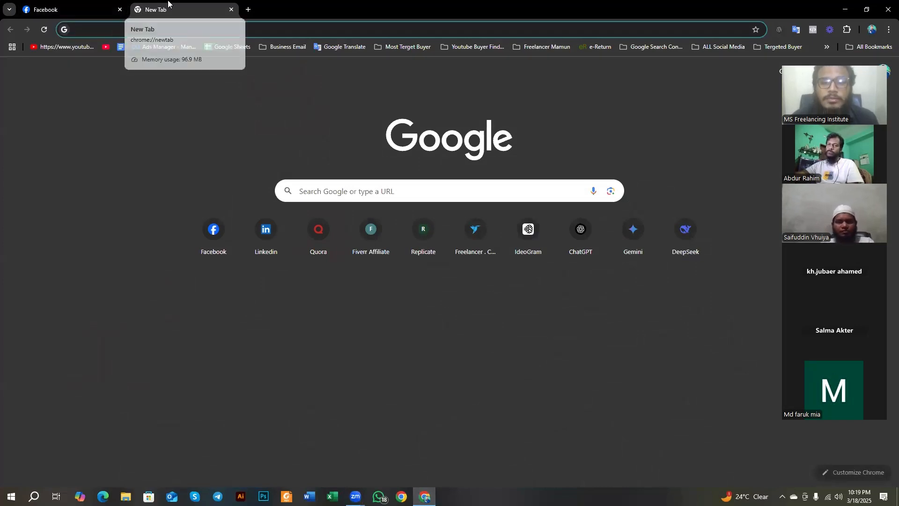
left_click(101, 12)
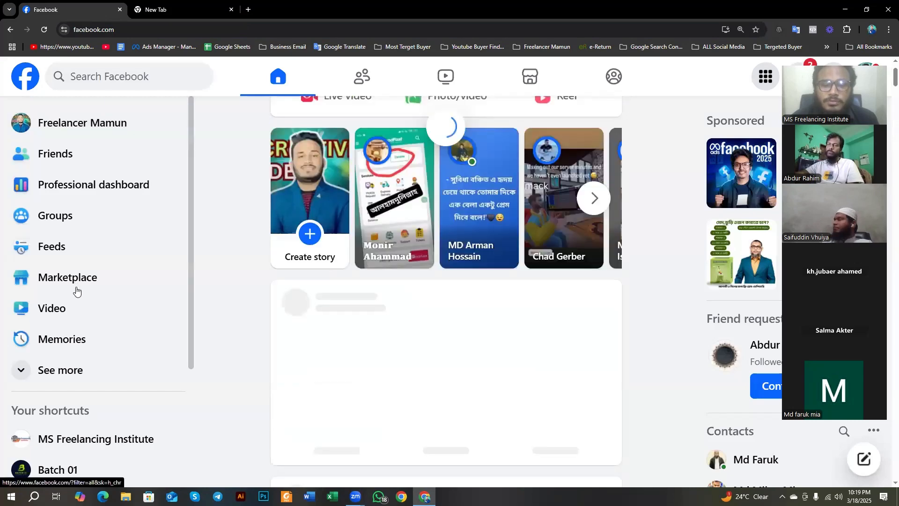
left_click(50, 373)
scroll(66, 331, "down", 5)
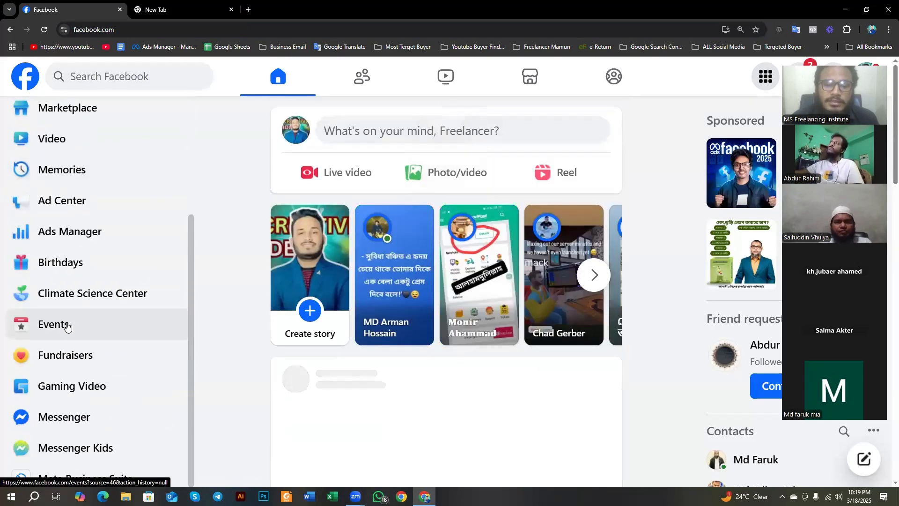
scroll(101, 354, "down", 1)
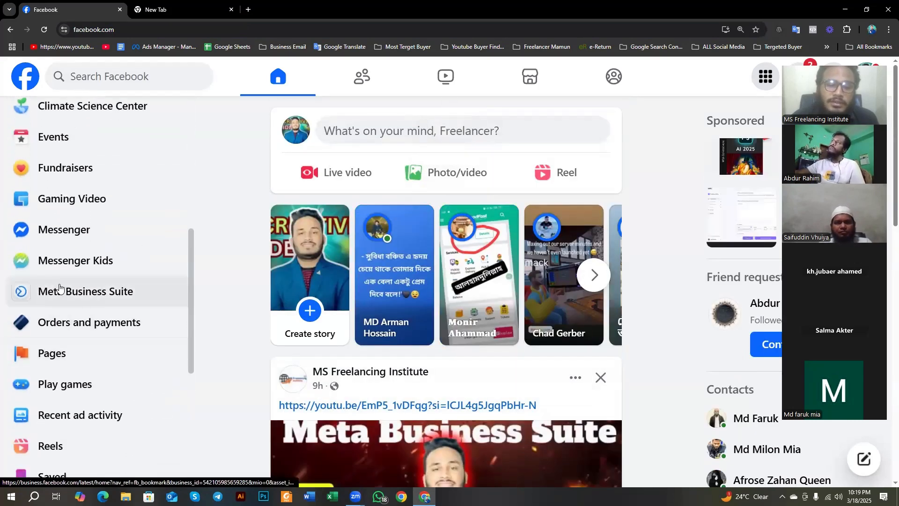
left_click(63, 291)
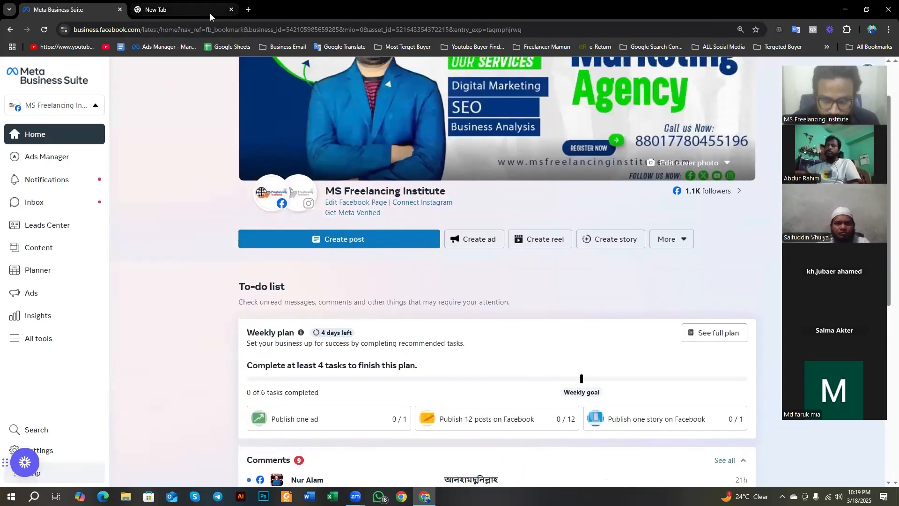
left_click(231, 10)
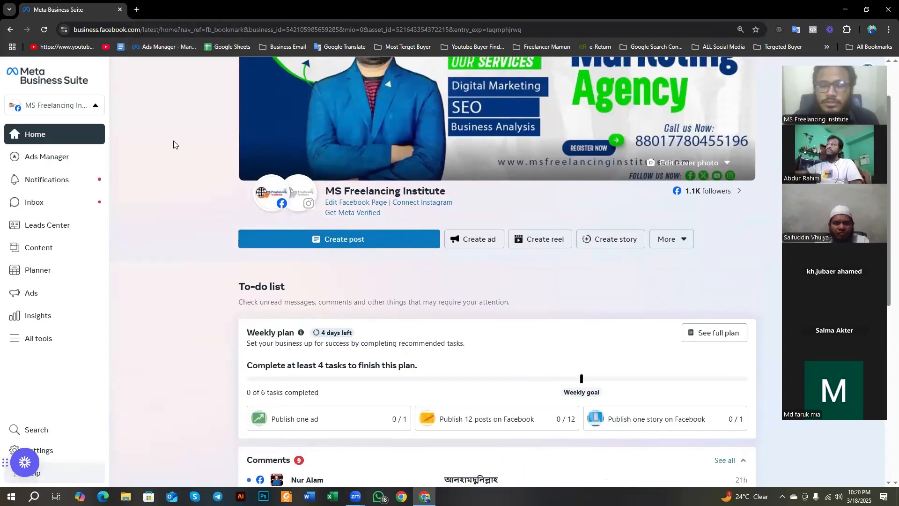
scroll(120, 172, "up", 1)
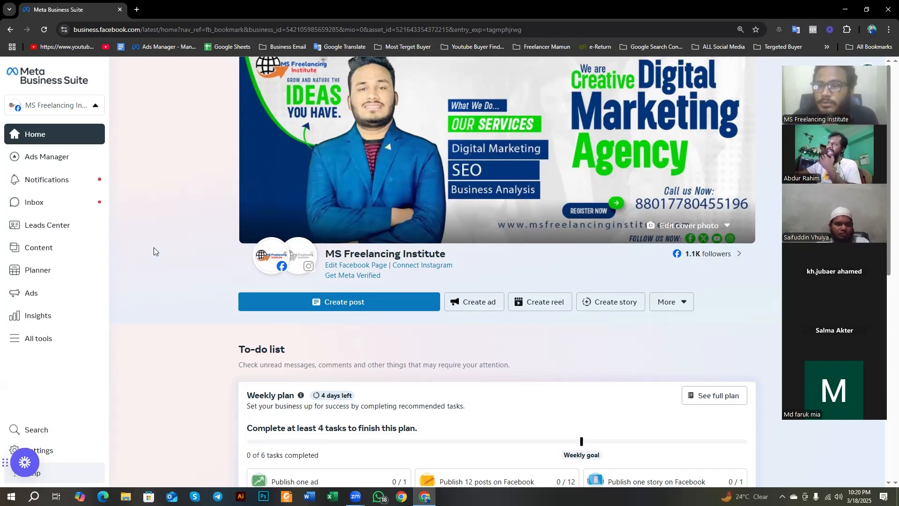
Step: Switch the active business asset to the Batch 01 Facebook Page
left_click(42, 336)
left_click(404, 74)
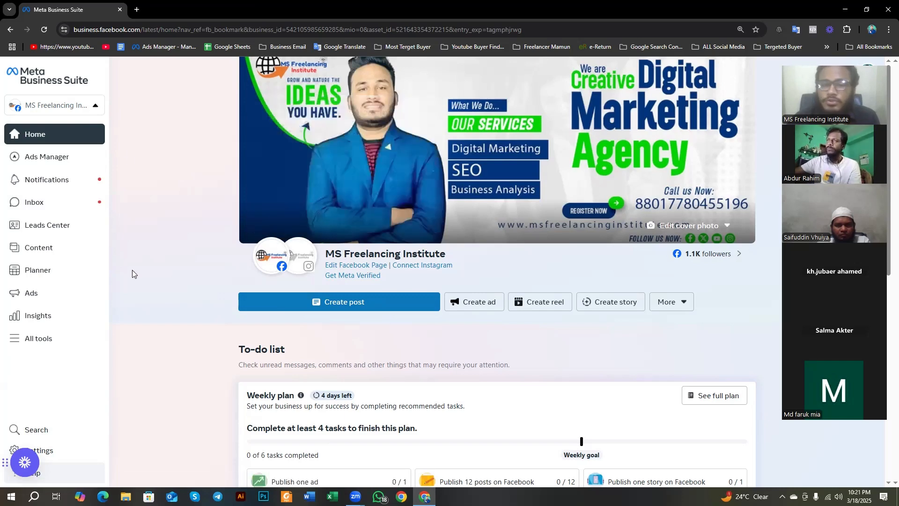
left_click(81, 104)
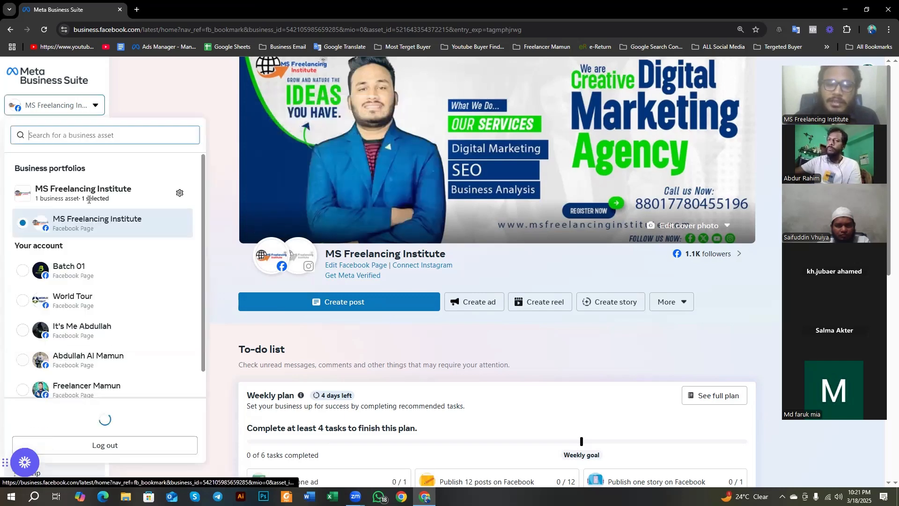
left_click(75, 276)
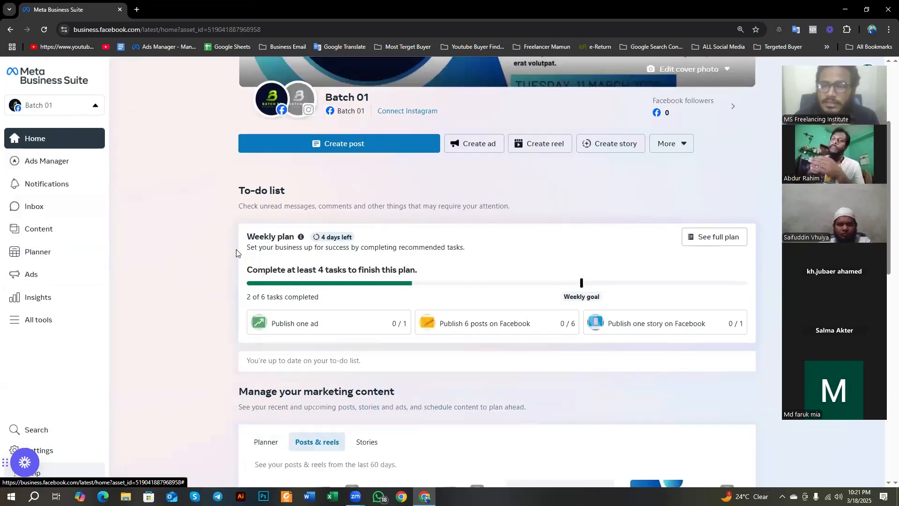
scroll(236, 251, "up", 3)
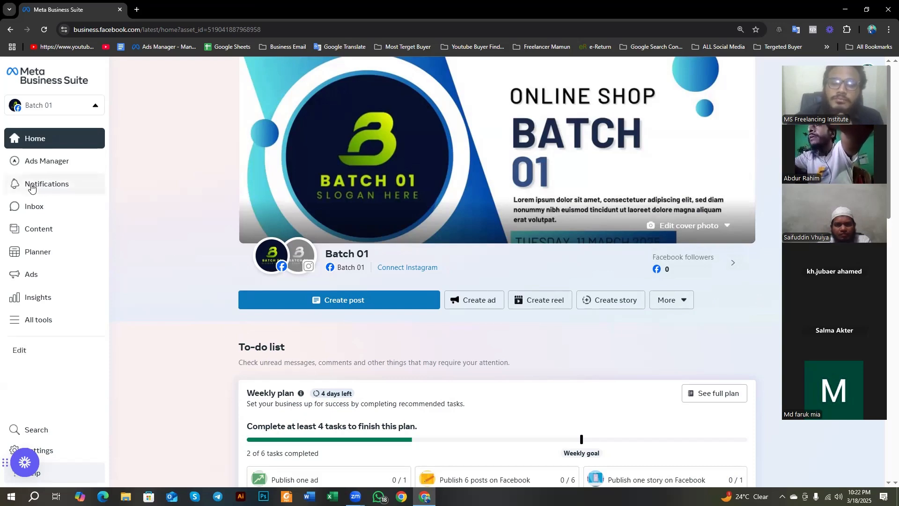
Step: Create a new post for Batch 01, upload the "How To Create Chrome Shortcut" video from Downloads, and pause its preview
left_click(309, 300)
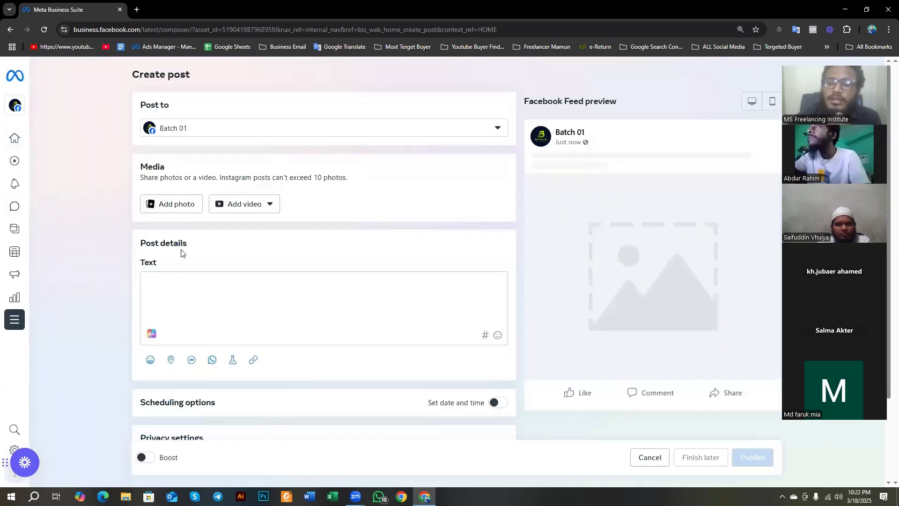
scroll(323, 266, "down", 3)
scroll(285, 300, "up", 3)
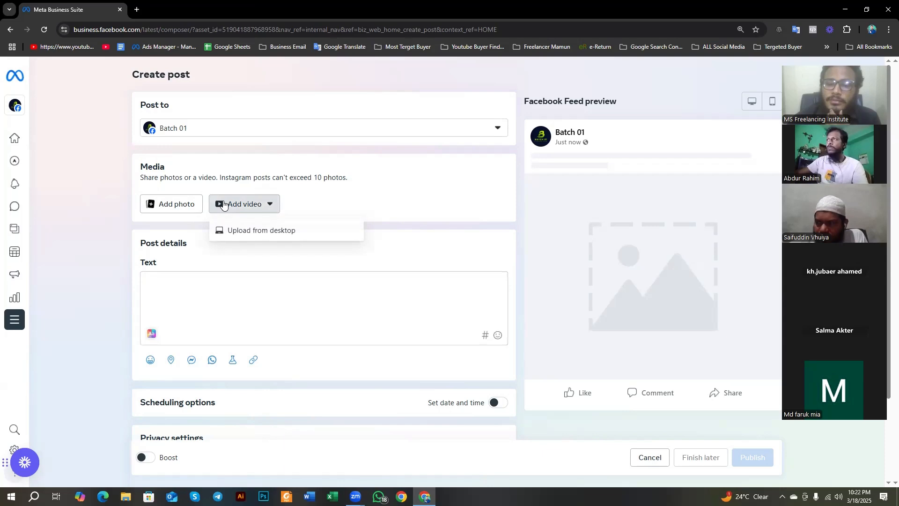
left_click(248, 234)
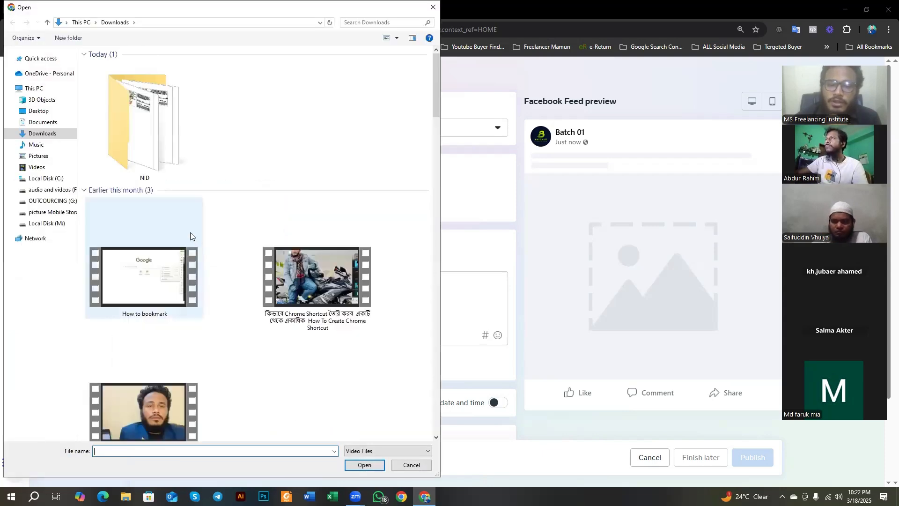
left_click(280, 285)
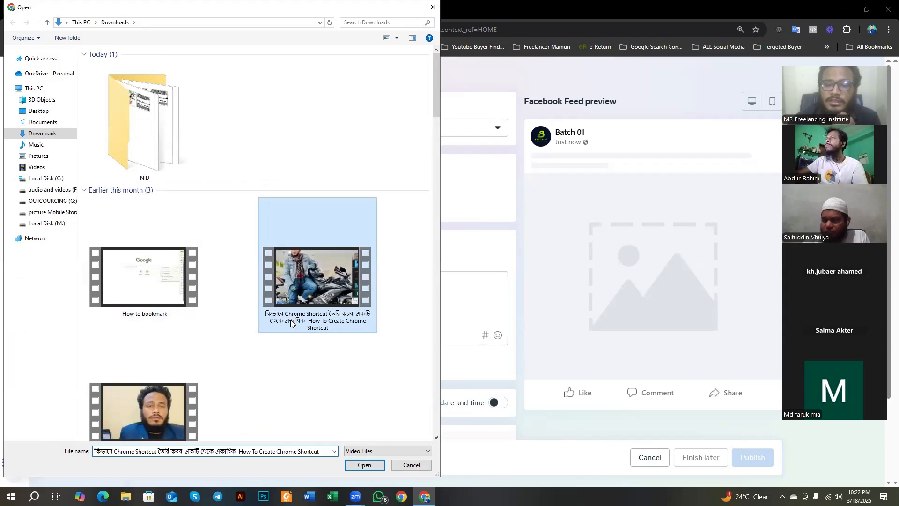
left_click(356, 466)
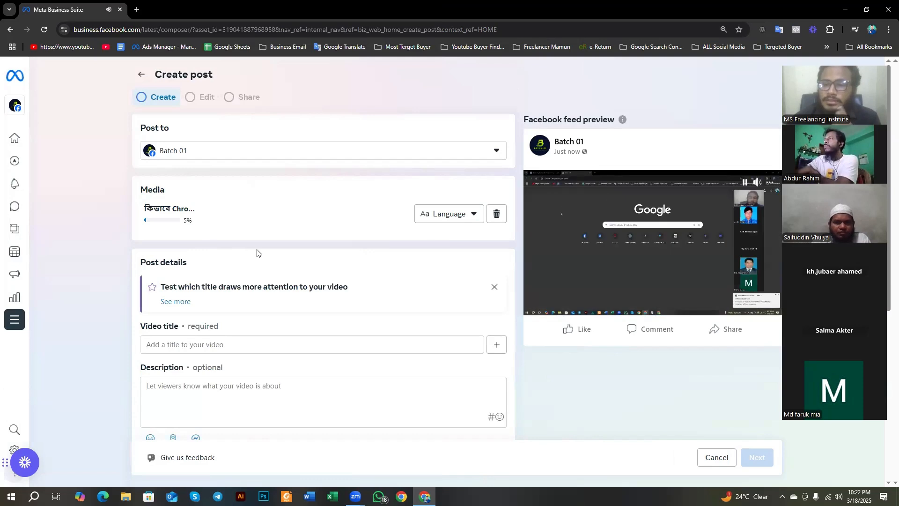
left_click(745, 183)
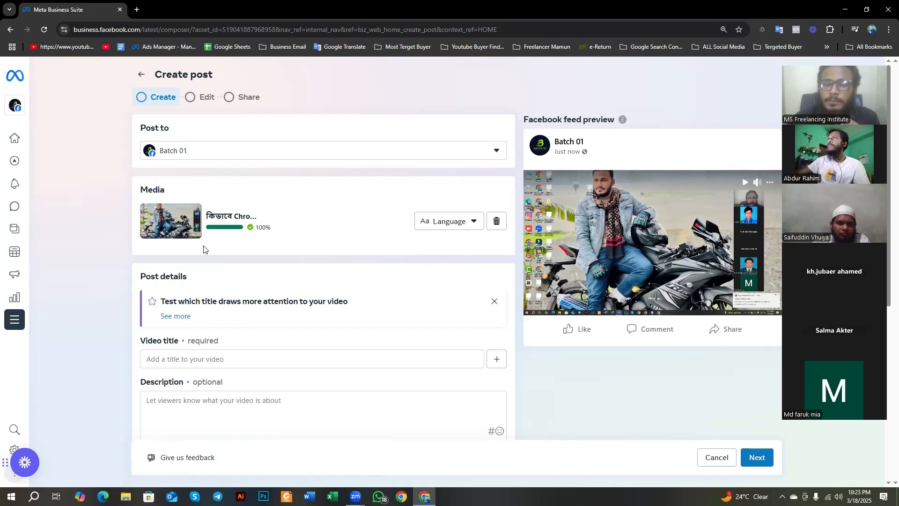
scroll(267, 223, "down", 1)
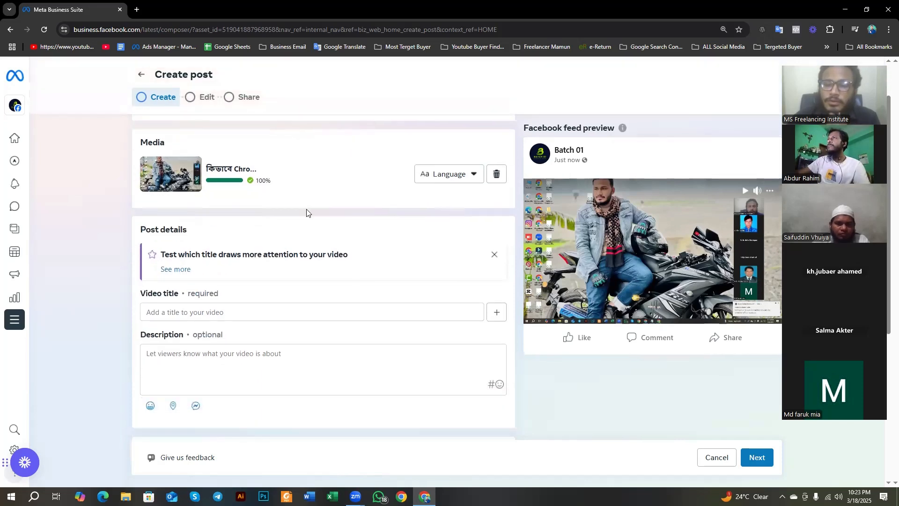
scroll(307, 214, "up", 1)
left_click(459, 225)
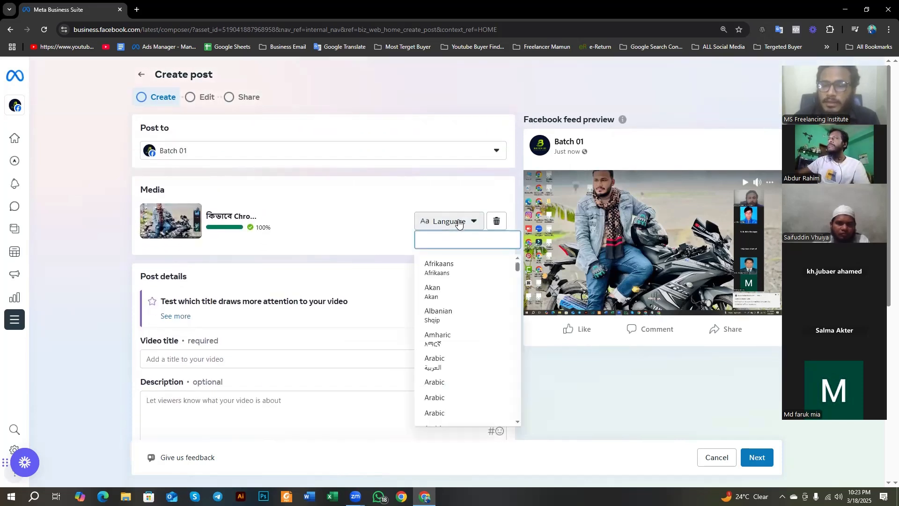
left_click(379, 253)
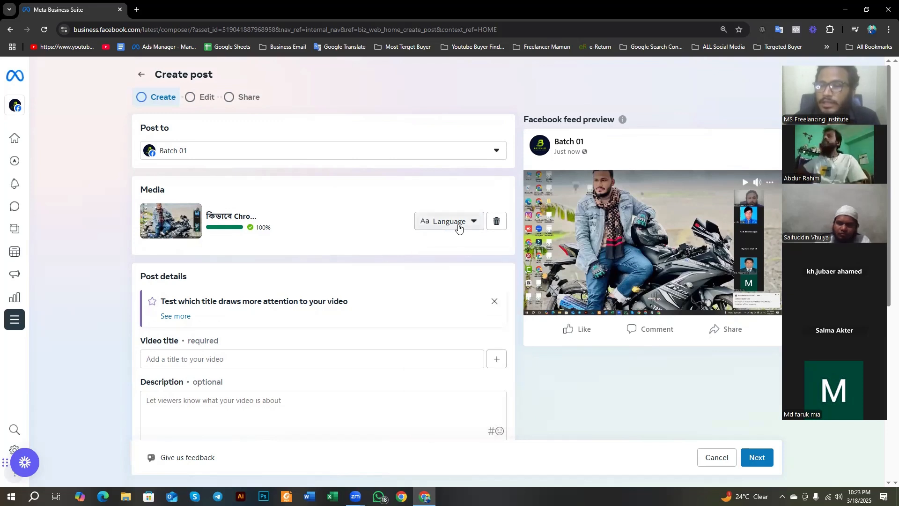
left_click(228, 162)
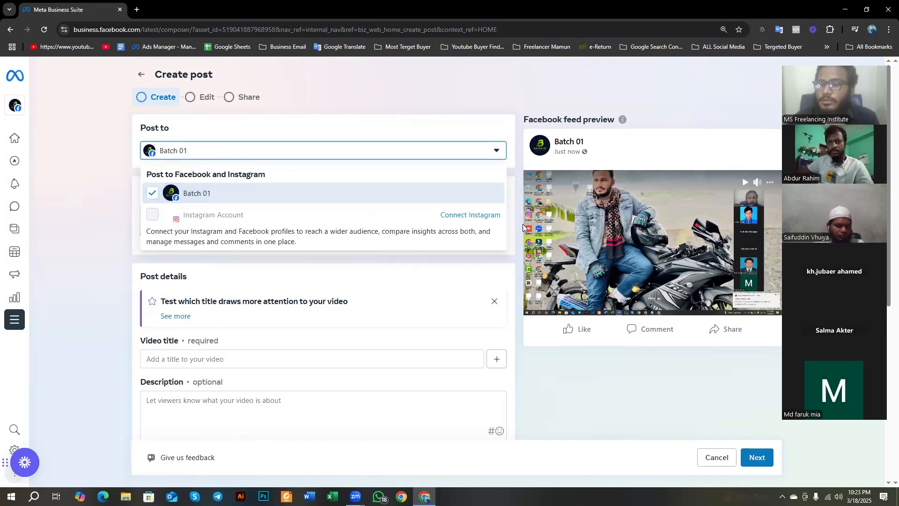
left_click(90, 197)
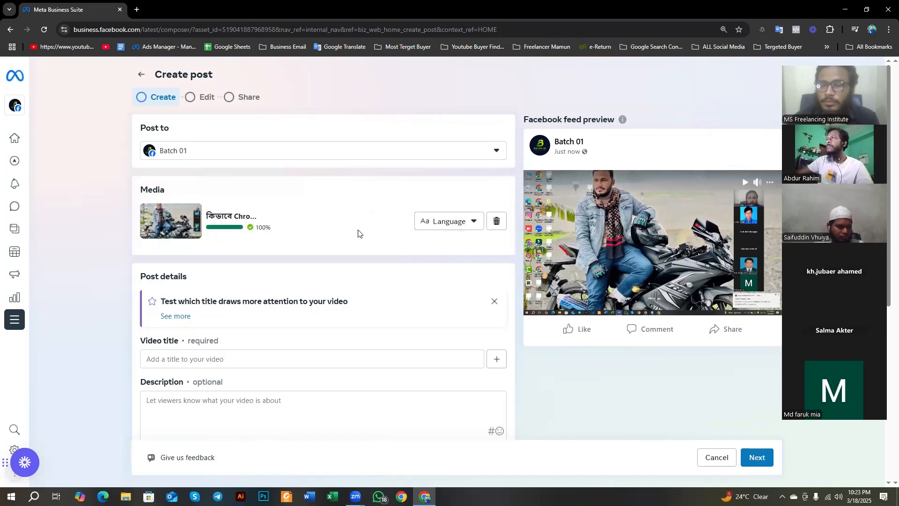
Step: Set the language of the uploaded video to Bengali
left_click(440, 226)
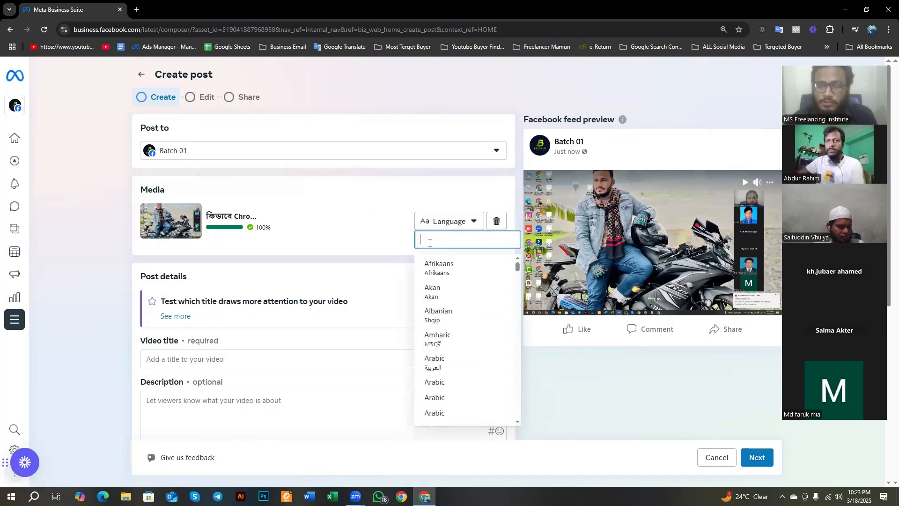
type("bang")
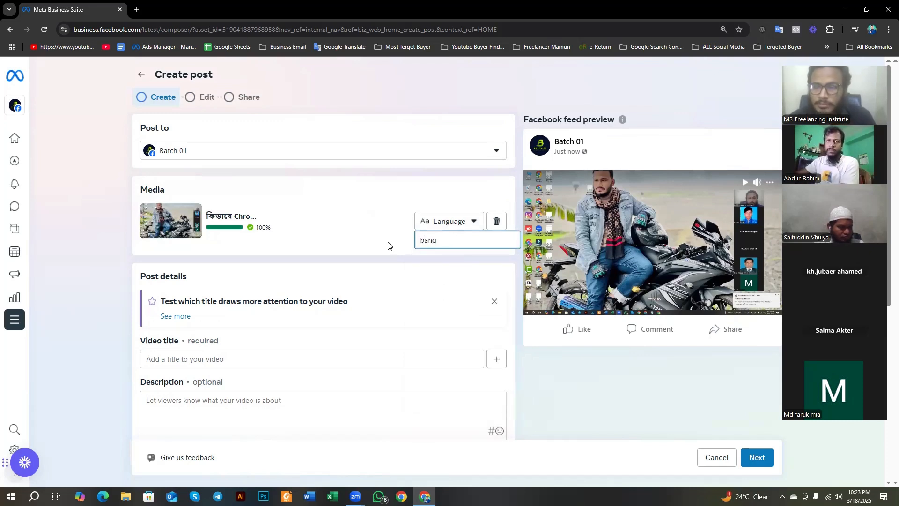
key("BackSpace")
key("BackSpace")
key("BackSpace")
type("e")
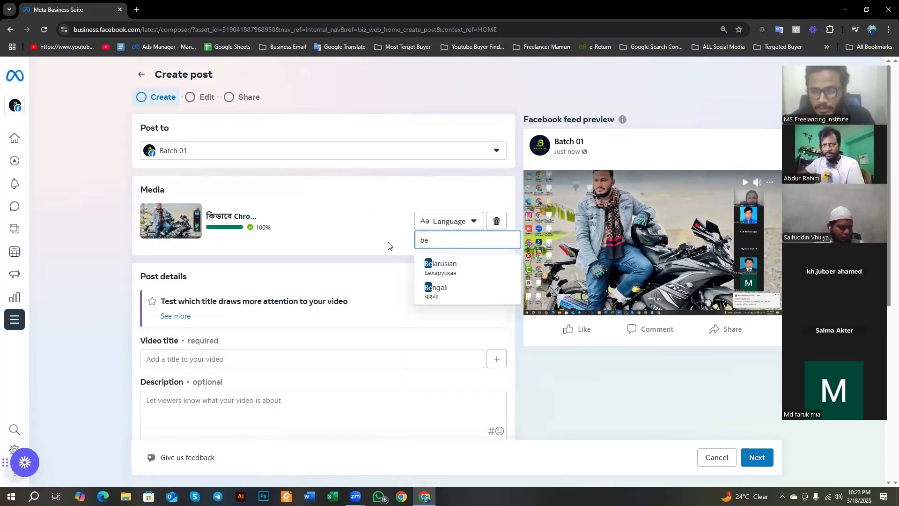
left_click(430, 293)
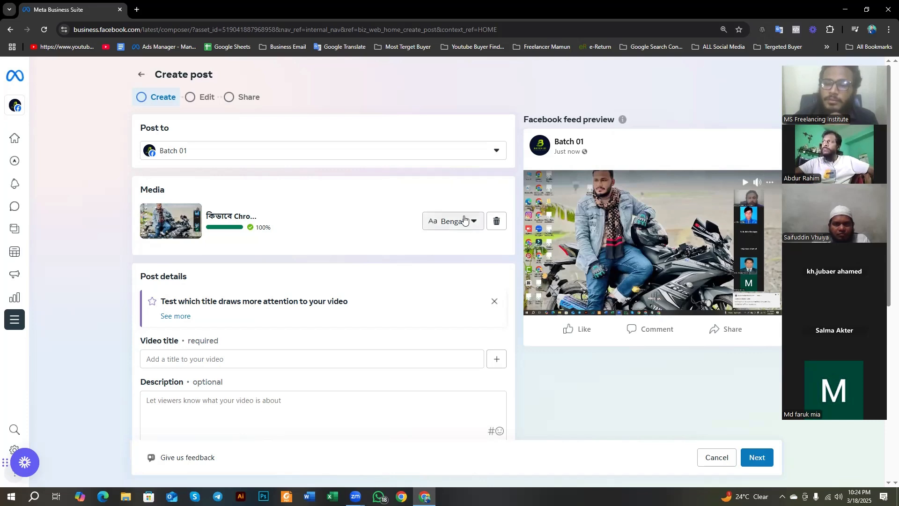
Step: Enter "Google Chrome Shortcut" as the video title in the post details
scroll(351, 257, "down", 1)
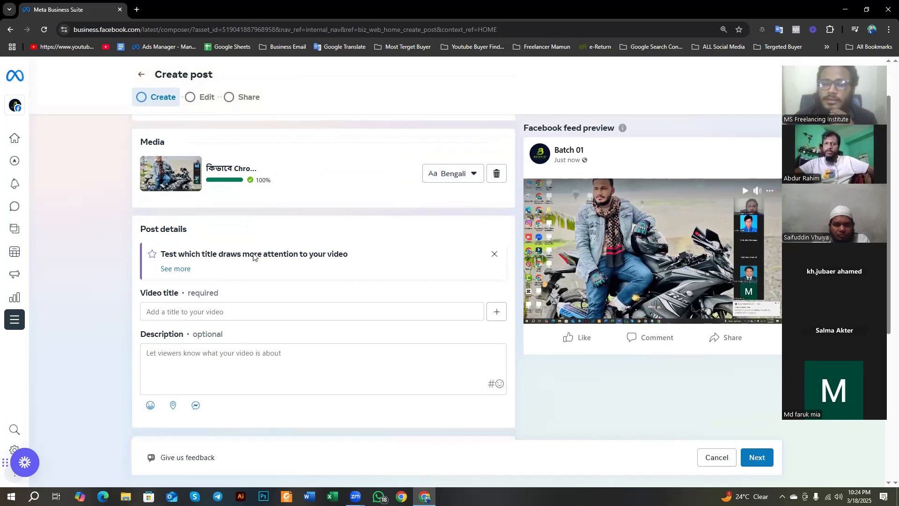
scroll(253, 256, "down", 2)
left_click_drag(143, 206, 200, 212)
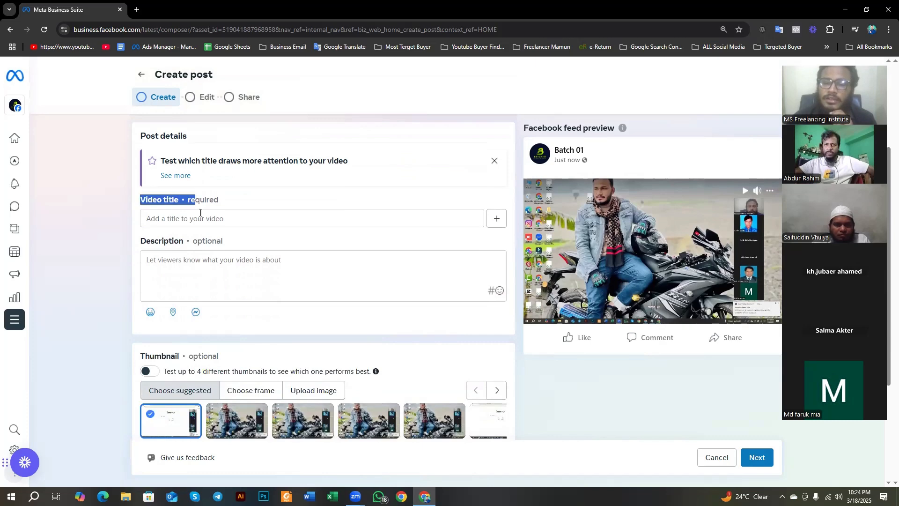
left_click(202, 213)
double_click(203, 200)
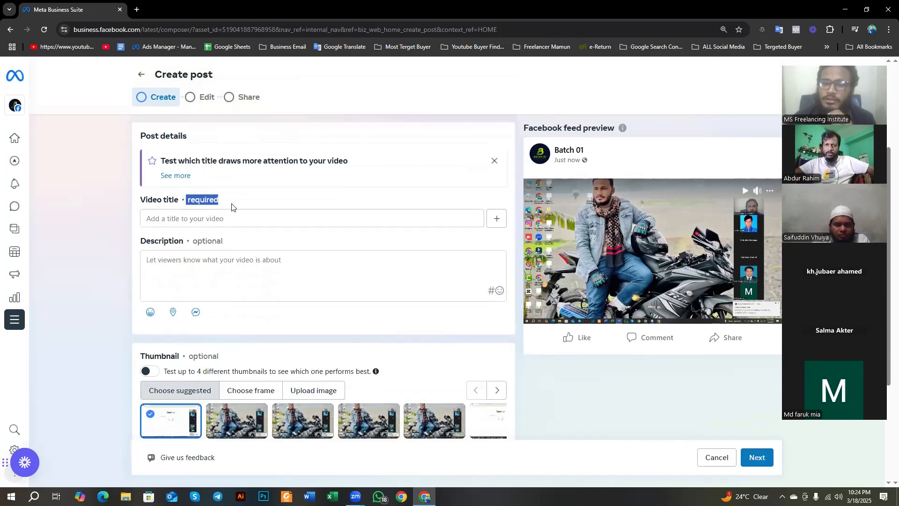
left_click(305, 218)
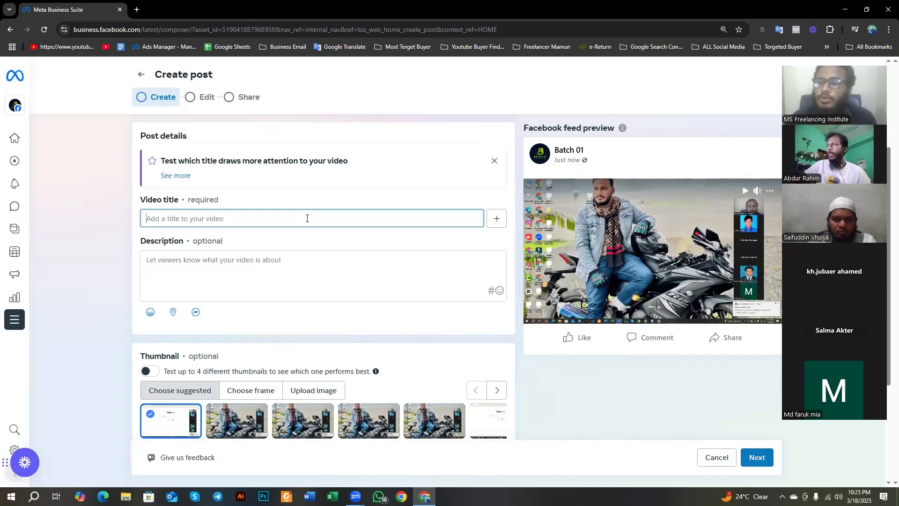
type("Google")
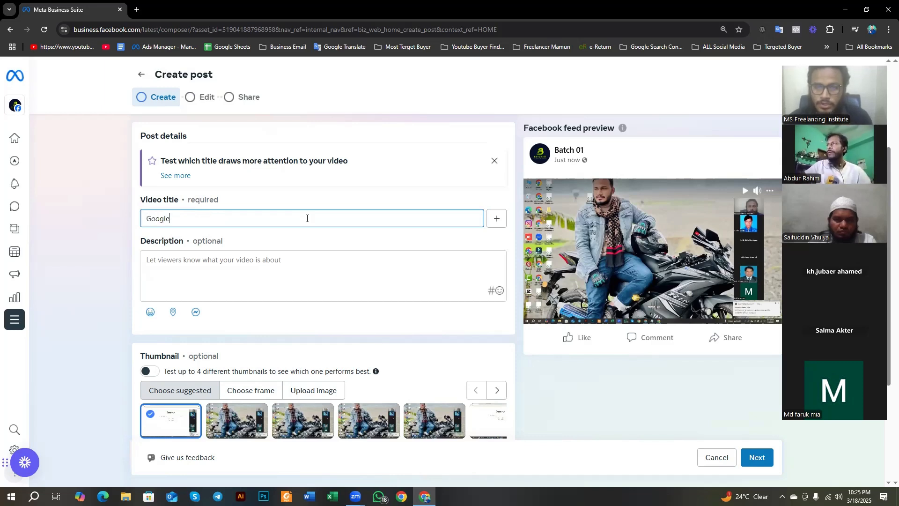
type(" Chrom")
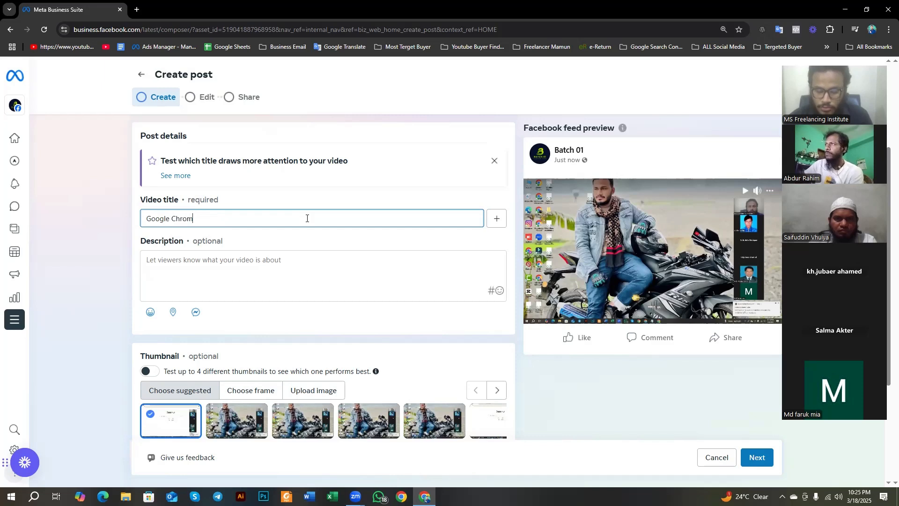
type("e Short")
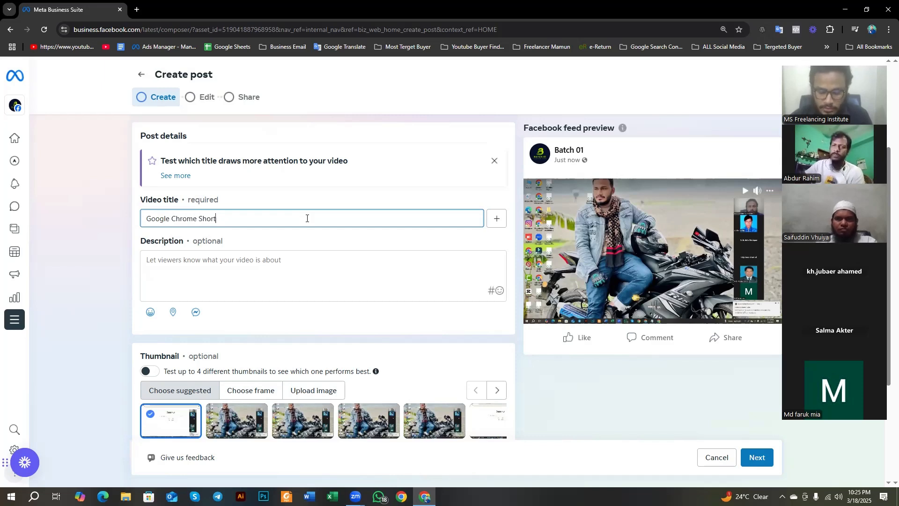
type("cut")
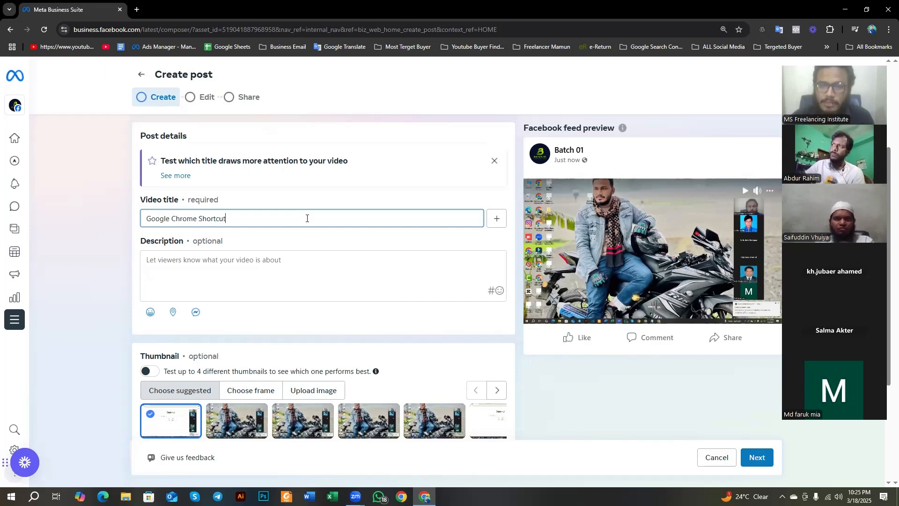
Step: Go through the post's optional description, thumbnail, tags and collaborator sections
left_click(201, 271)
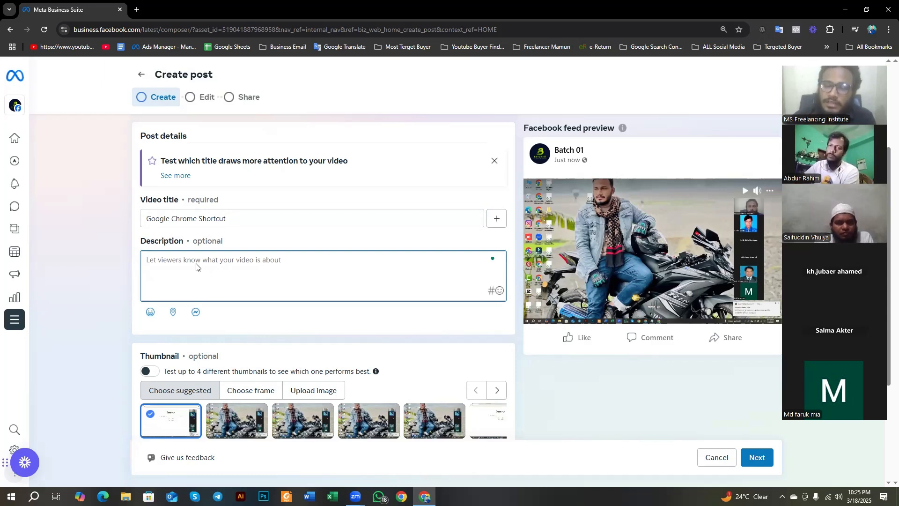
scroll(196, 267, "down", 2)
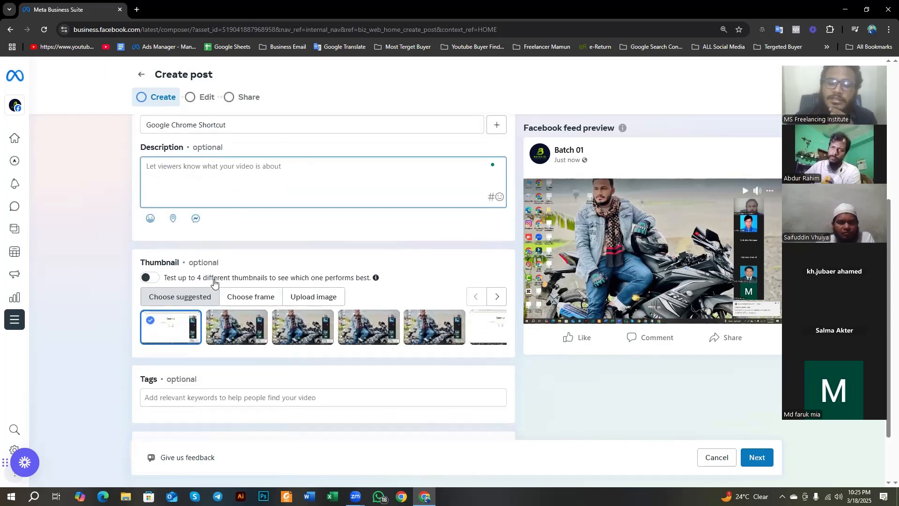
scroll(196, 309, "down", 2)
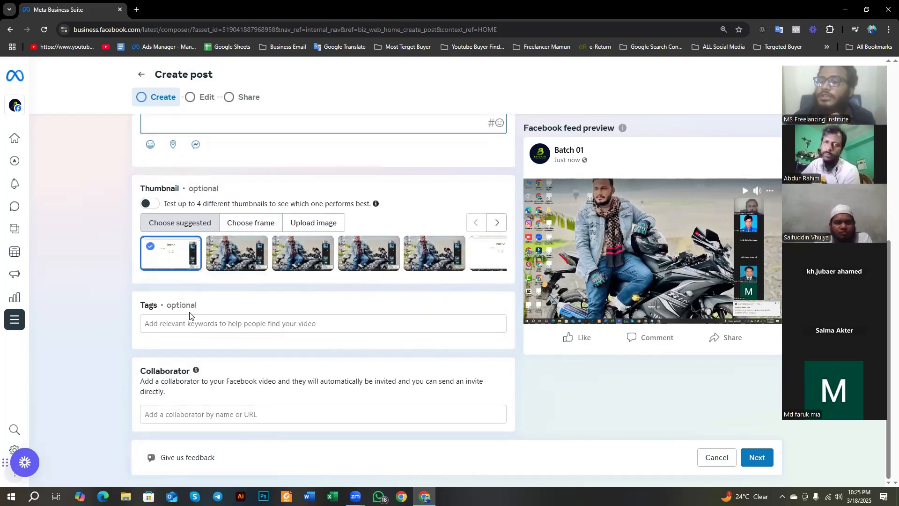
Step: Open Facebook in a new browser tab and bring up the featured videos on the MS Freelancing Institute page
left_click(137, 10)
left_click(233, 237)
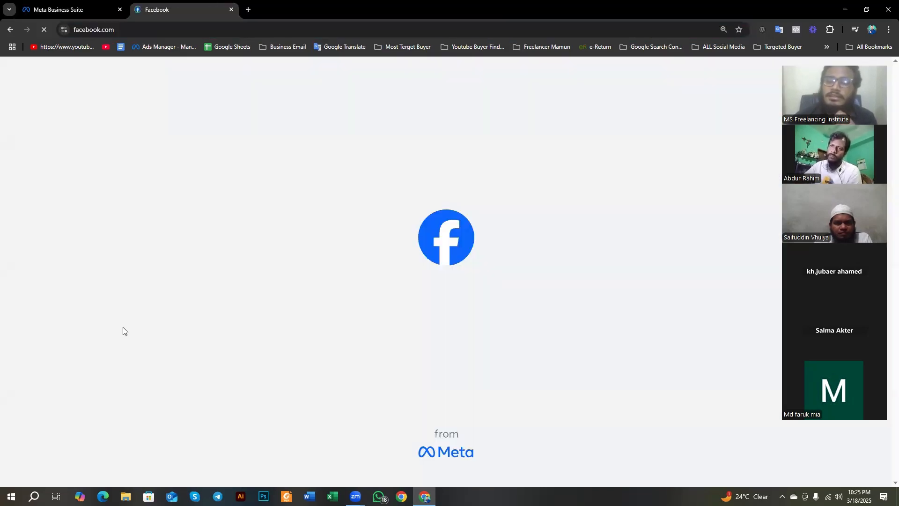
scroll(287, 267, "down", 5)
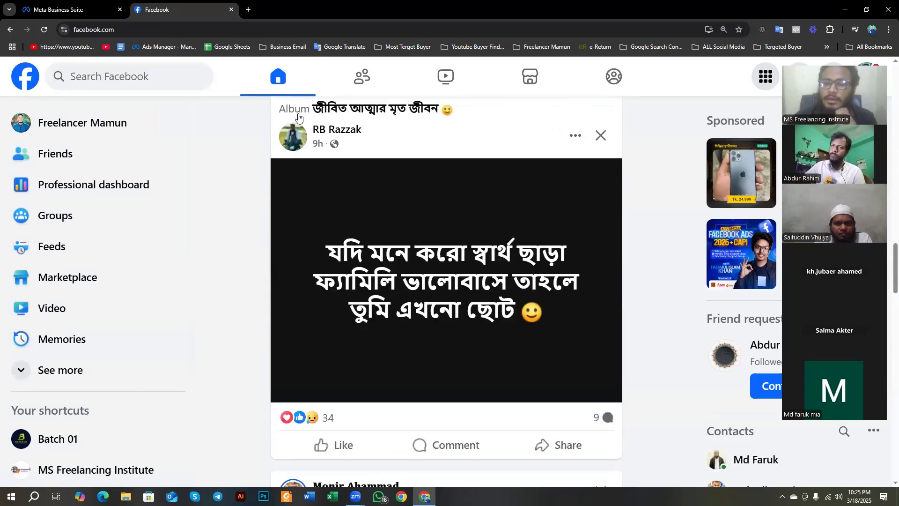
left_click(46, 122)
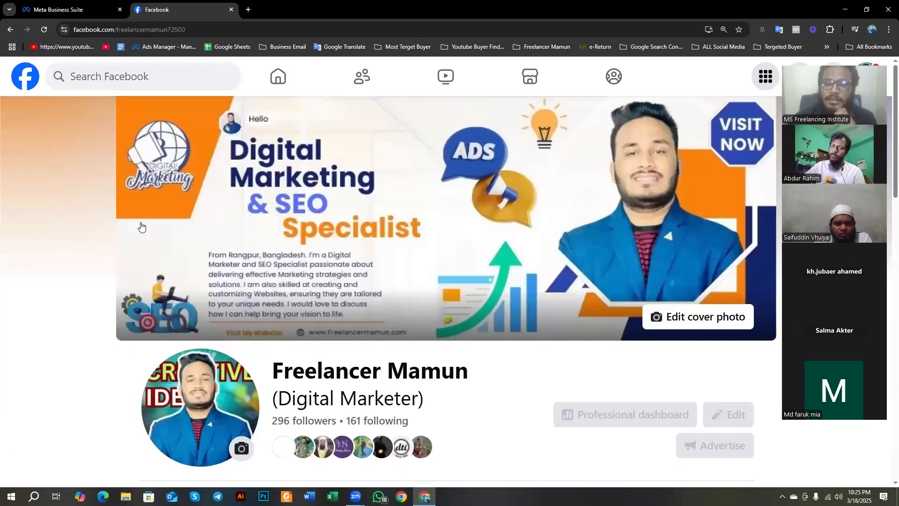
scroll(269, 281, "down", 3)
scroll(269, 281, "down", 2)
left_click(162, 77)
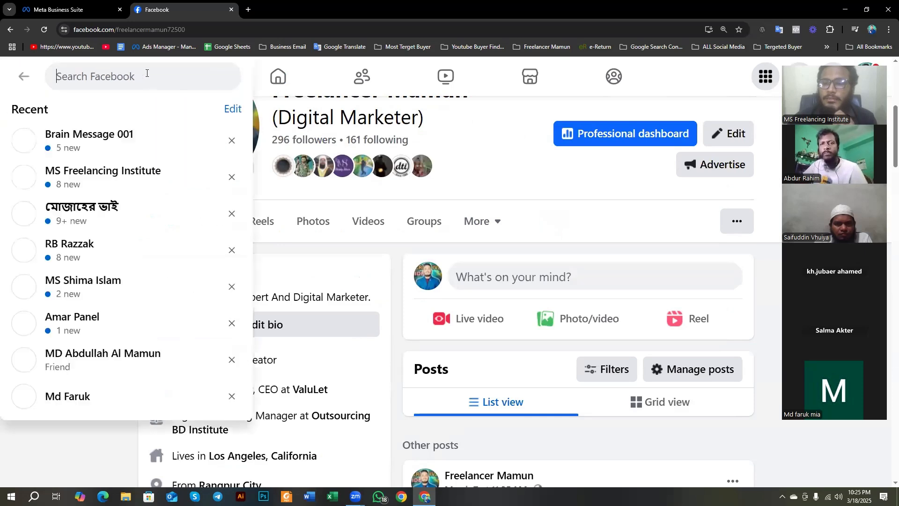
left_click(133, 176)
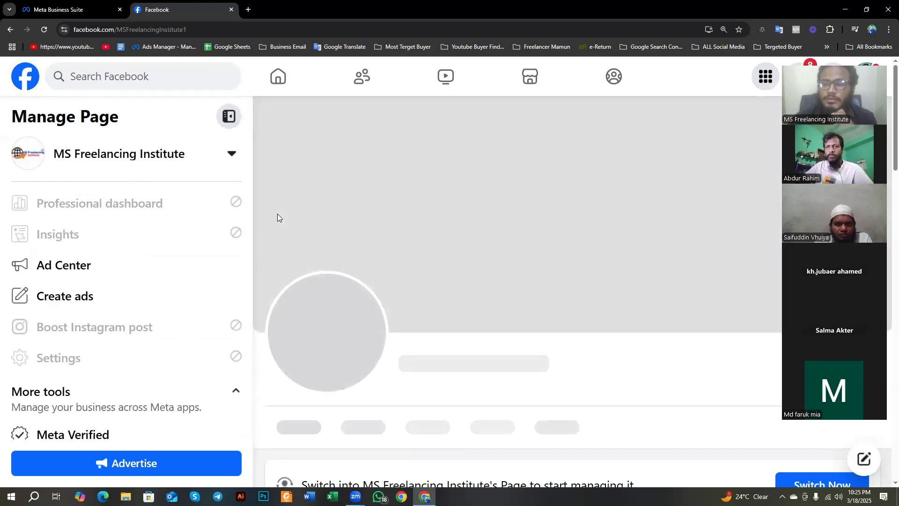
scroll(294, 241, "down", 8)
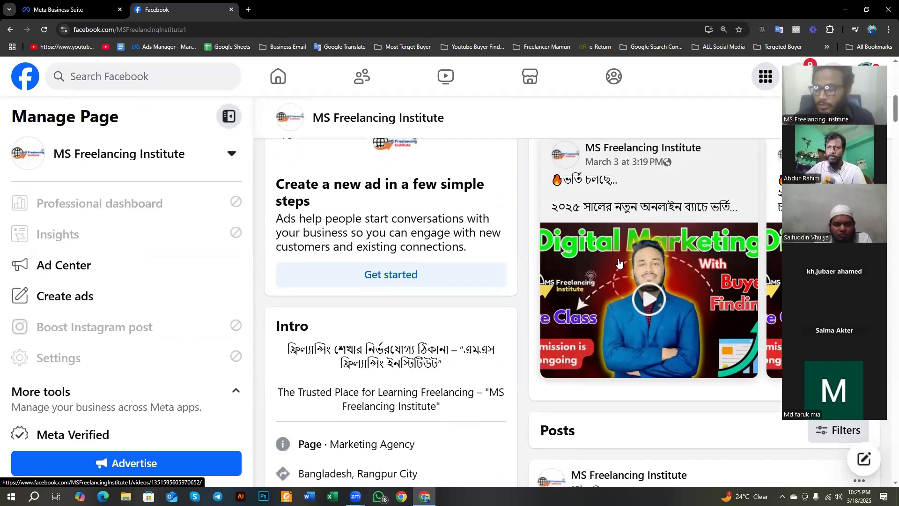
key("Print")
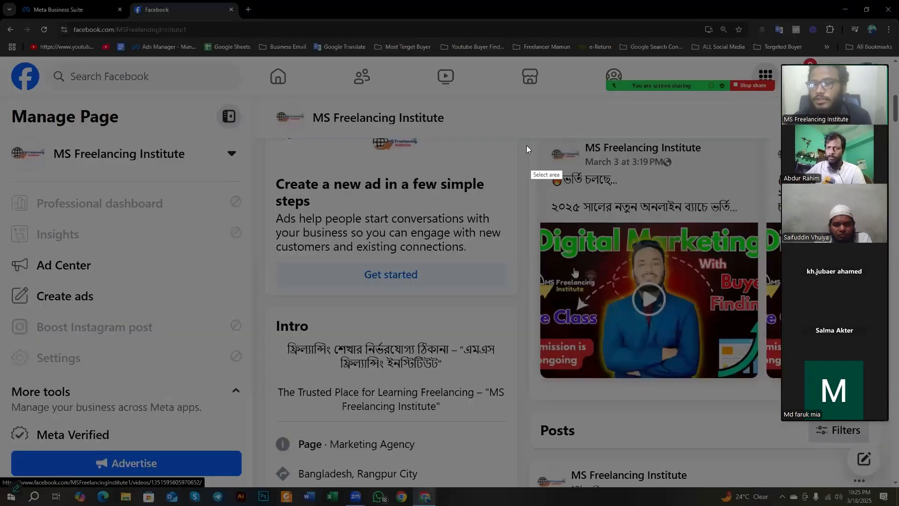
left_click_drag(526, 145, 765, 416)
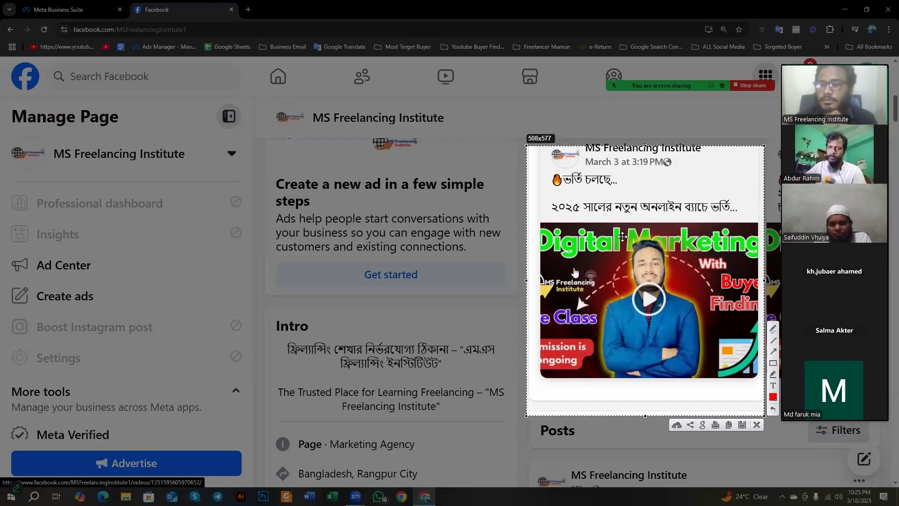
left_click(756, 426)
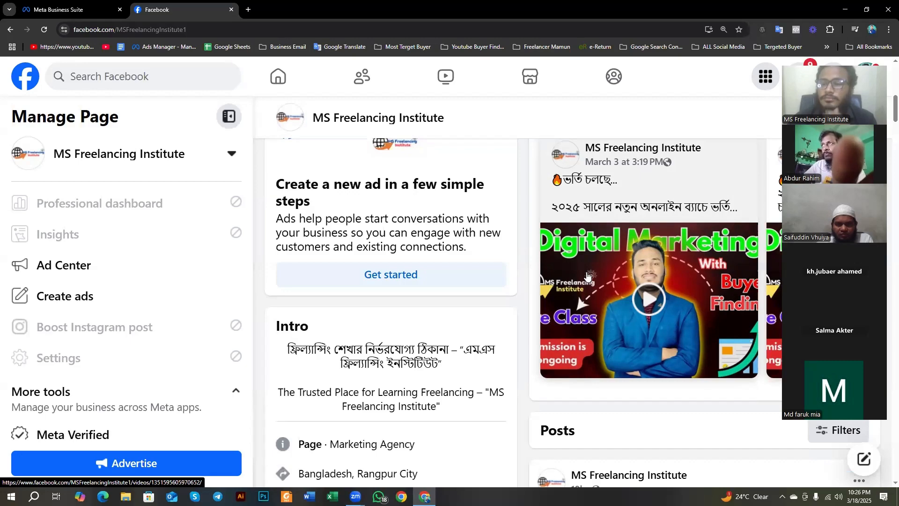
Step: Examine the thumbnails and video previews of the posts on the MS Freelancing Institute page
scroll(589, 276, "down", 3)
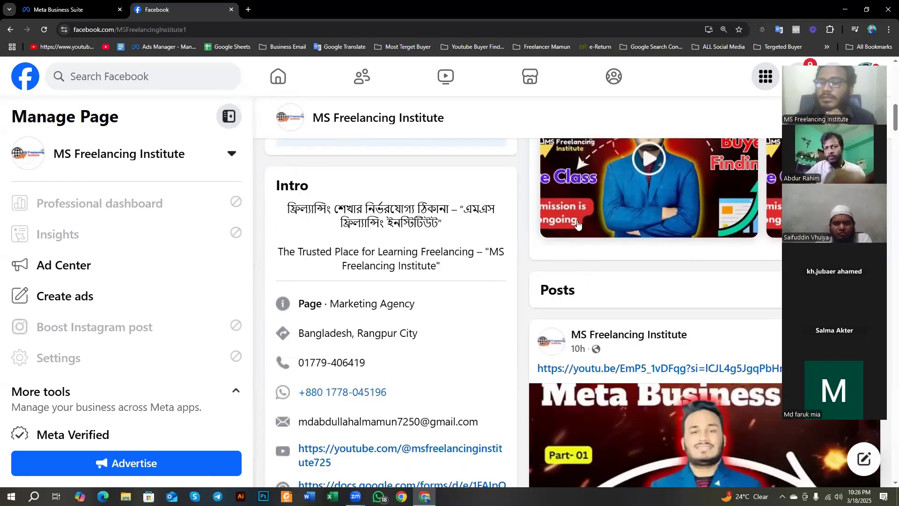
scroll(577, 223, "down", 5)
scroll(634, 293, "up", 2)
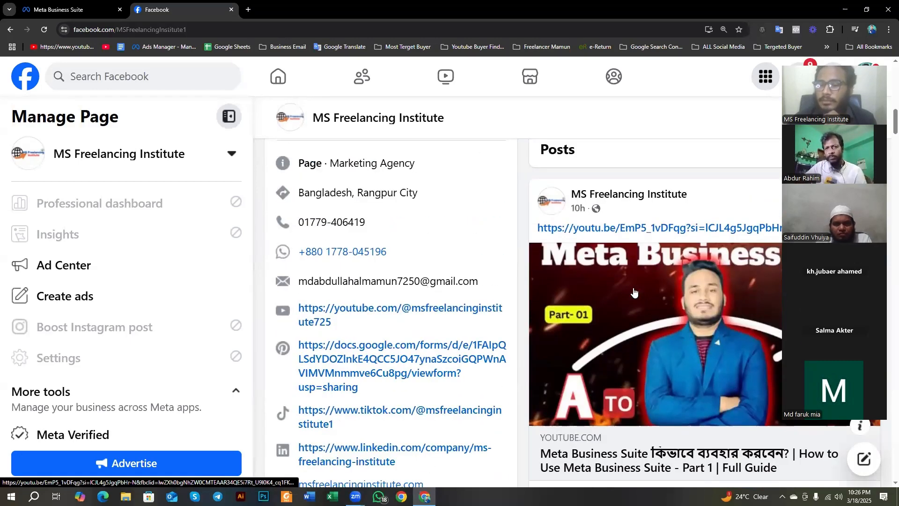
scroll(634, 292, "down", 6)
scroll(629, 276, "up", 3)
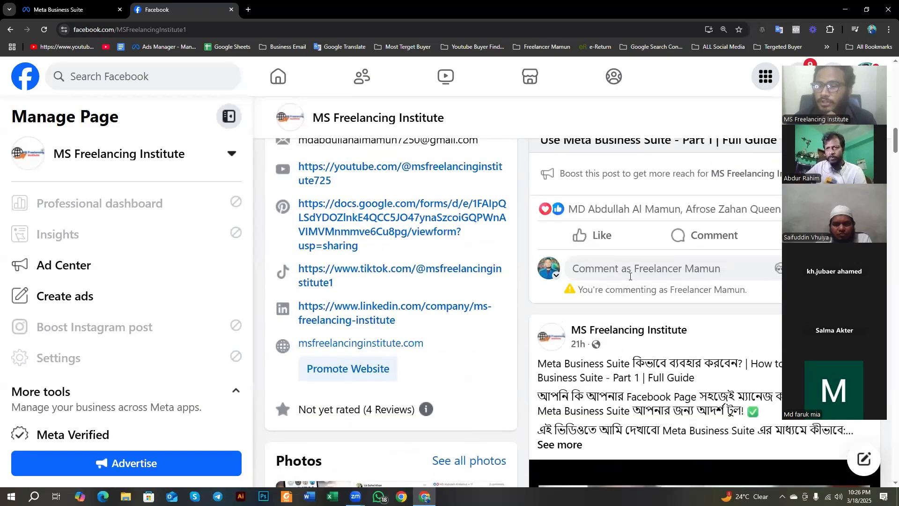
scroll(629, 276, "up", 2)
scroll(575, 279, "down", 8)
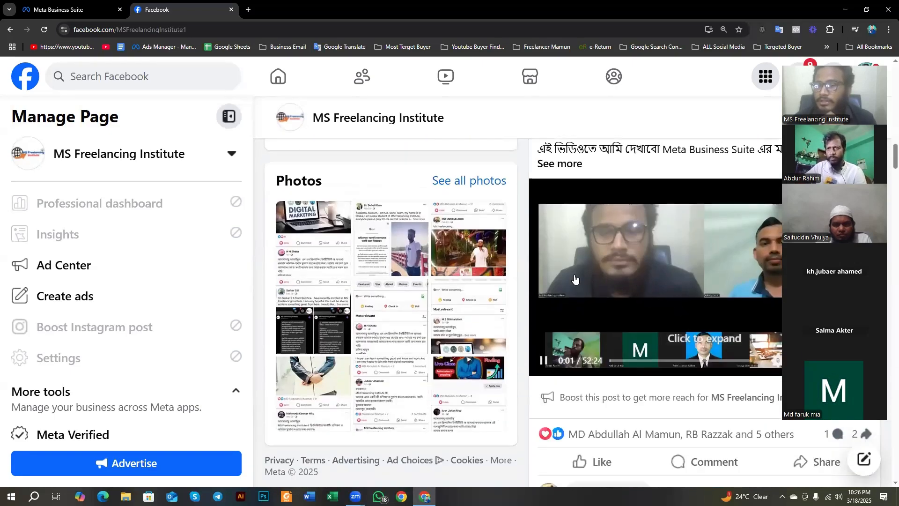
Step: Switch back to the Batch 01 post composer in Meta Business Suite and bring up its Thumbnail section
left_click(81, 5)
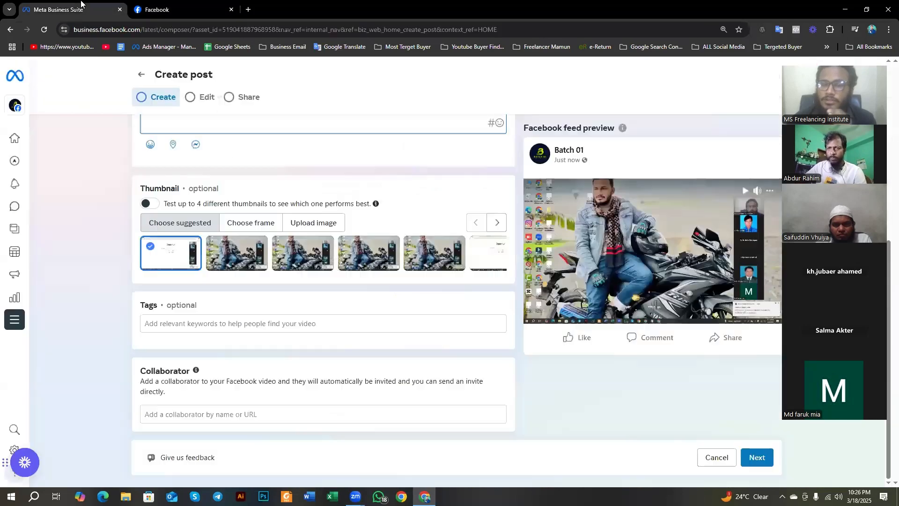
left_click(225, 8)
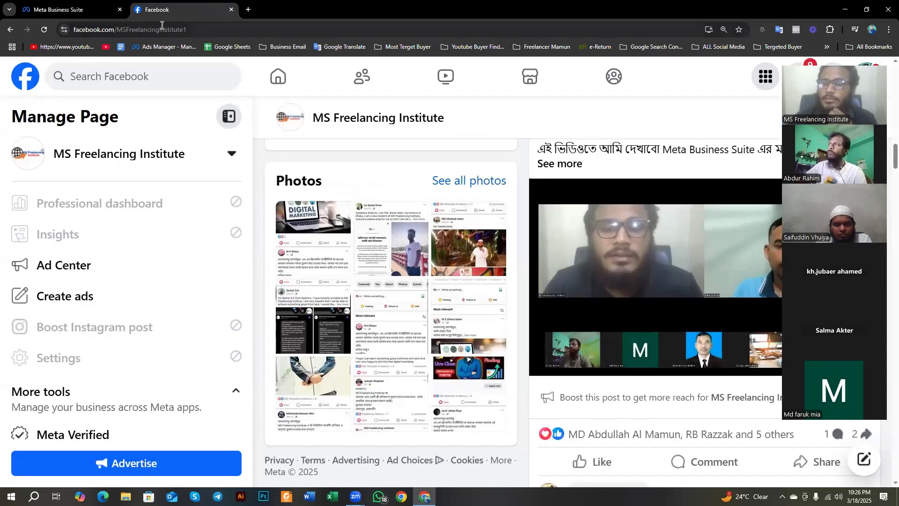
left_click(70, 9)
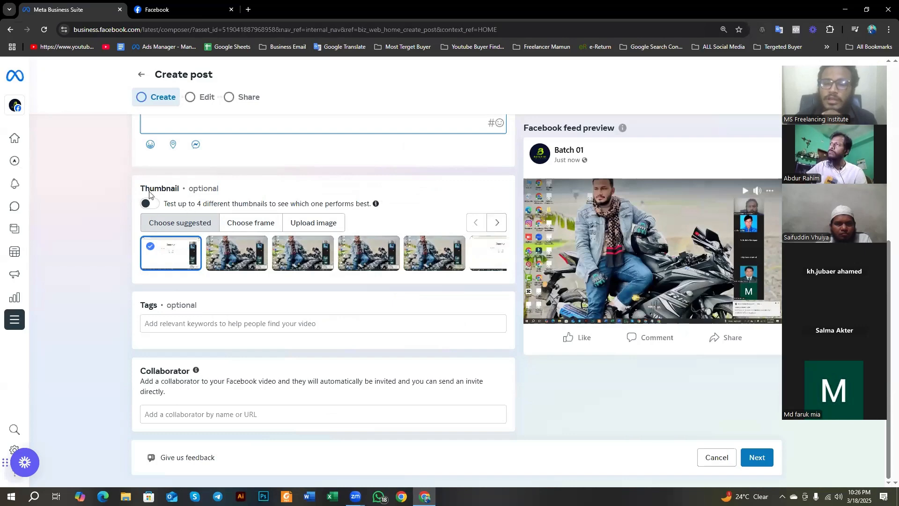
scroll(145, 202, "up", 1)
scroll(144, 212, "up", 1)
left_click_drag(140, 283, 217, 282)
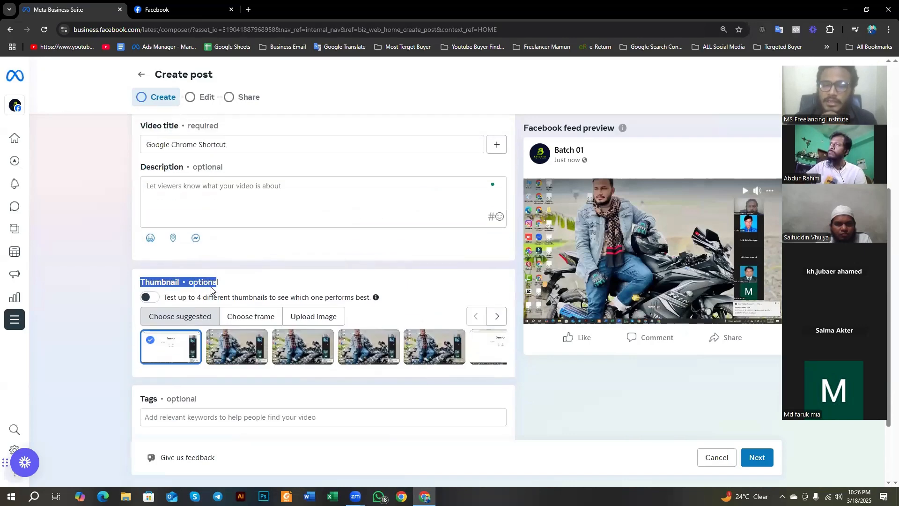
left_click(190, 282)
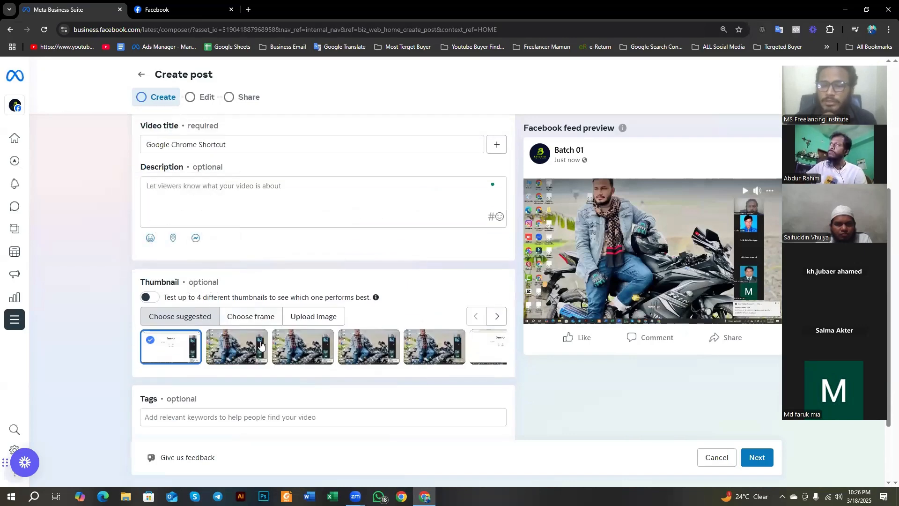
Step: Try several suggested video thumbnails, finishing with the third one selected
left_click(237, 351)
left_click(309, 353)
left_click(354, 358)
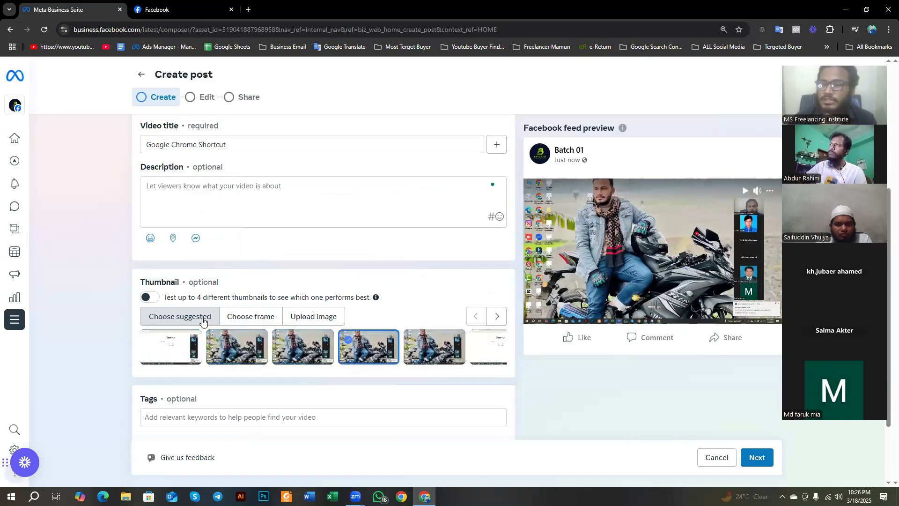
left_click(177, 342)
left_click(332, 348)
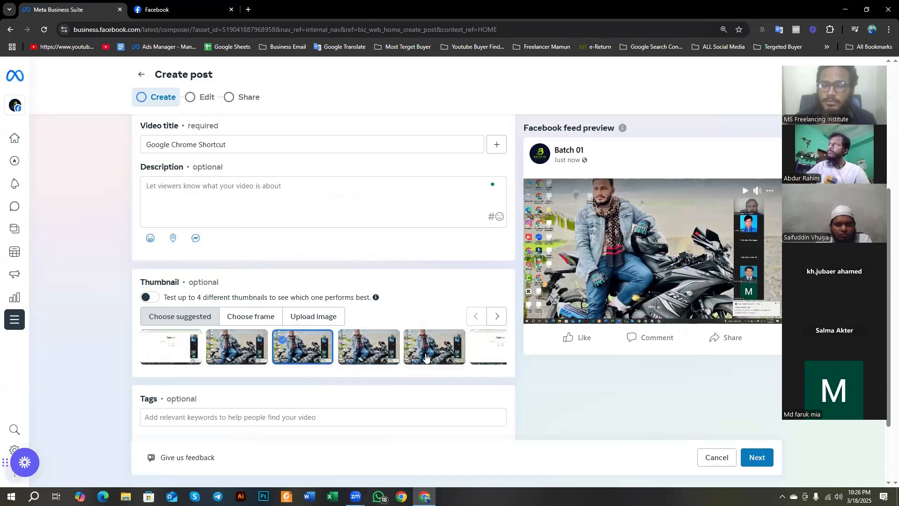
left_click(484, 354)
left_click(438, 355)
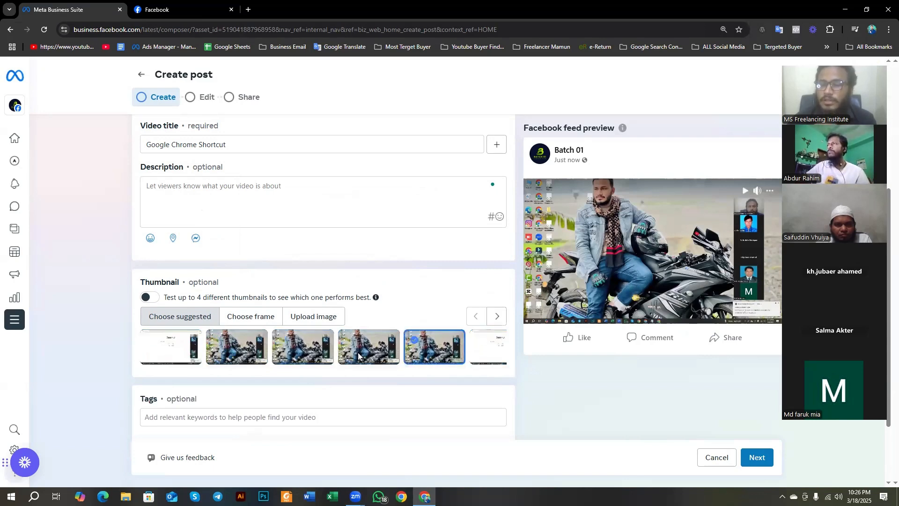
left_click(358, 352)
left_click(304, 351)
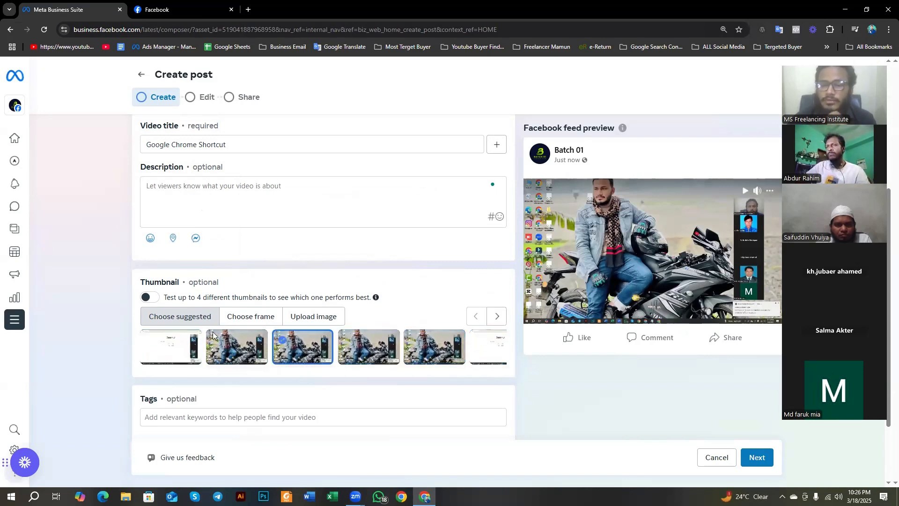
Step: Upload the "Meta Business Suite ... Part 1 Full Guide" image from Downloads as the video thumbnail, and keep it without choosing a replacement
left_click(251, 320)
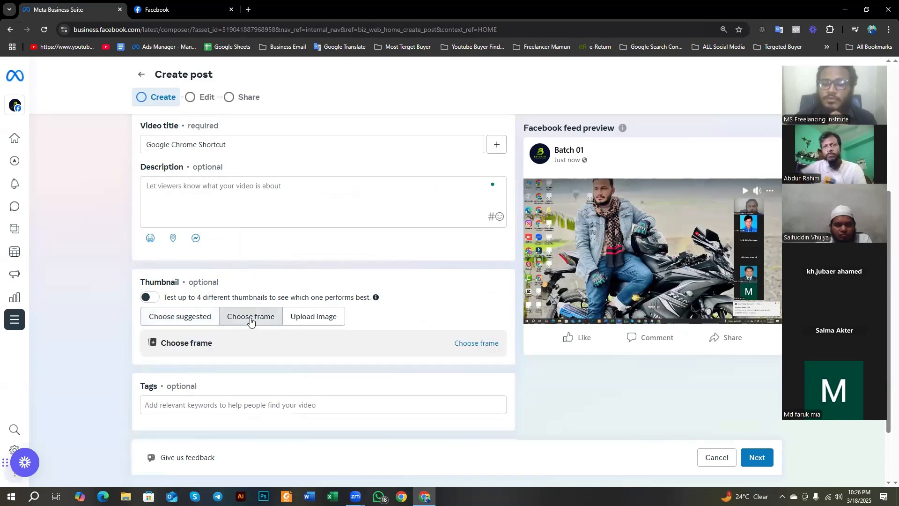
left_click(309, 319)
scroll(309, 318, "down", 2)
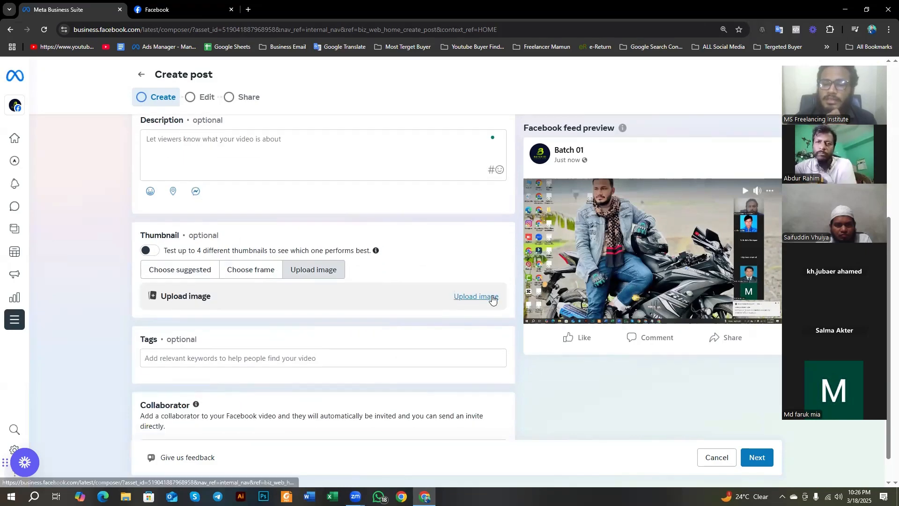
left_click(481, 296)
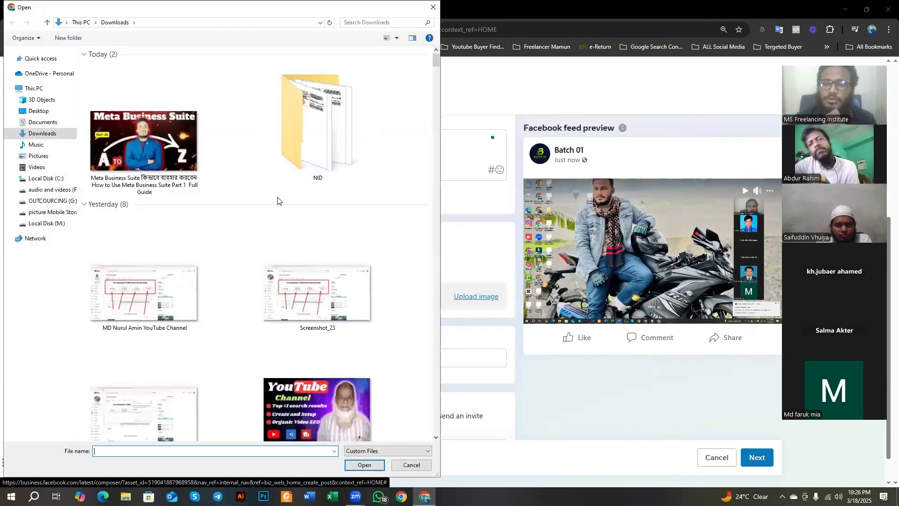
left_click(152, 148)
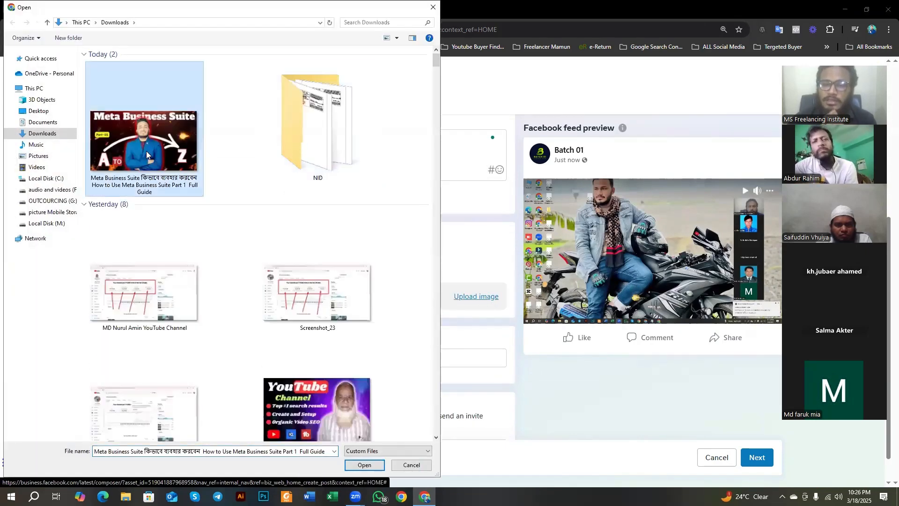
left_click(364, 465)
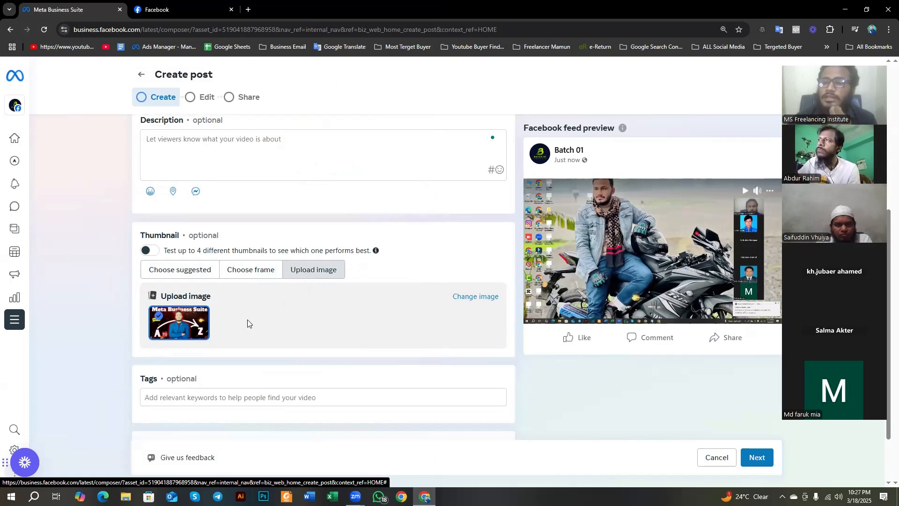
left_click(482, 302)
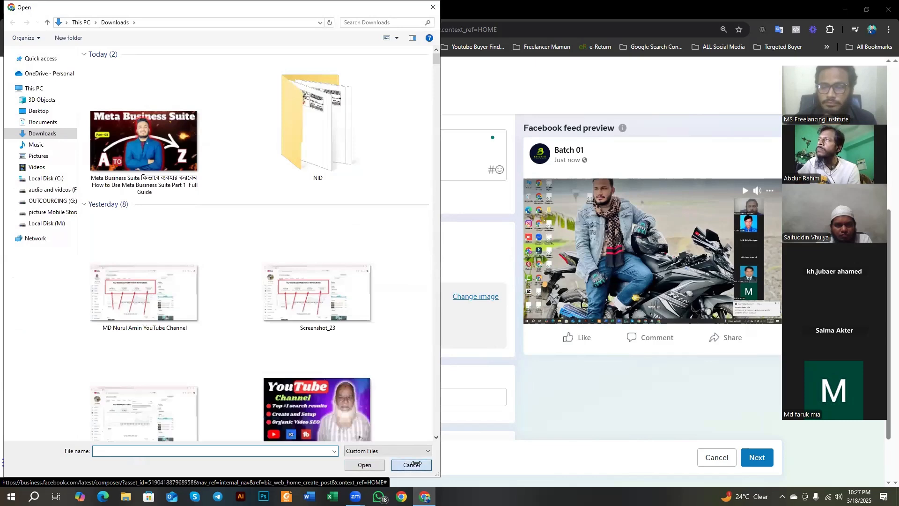
left_click(412, 465)
Step: Add the tag "google shortcut" to the video post
scroll(242, 333, "down", 1)
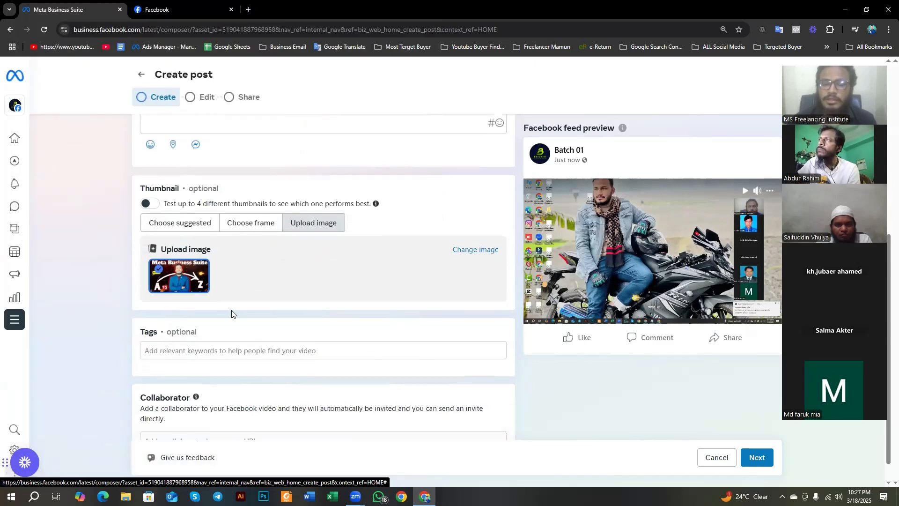
scroll(231, 313, "down", 1)
left_click(198, 325)
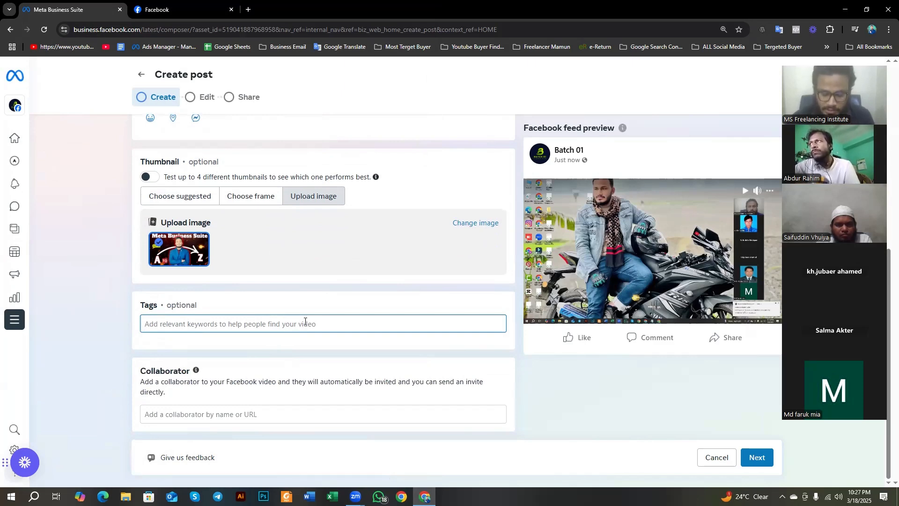
type("google s")
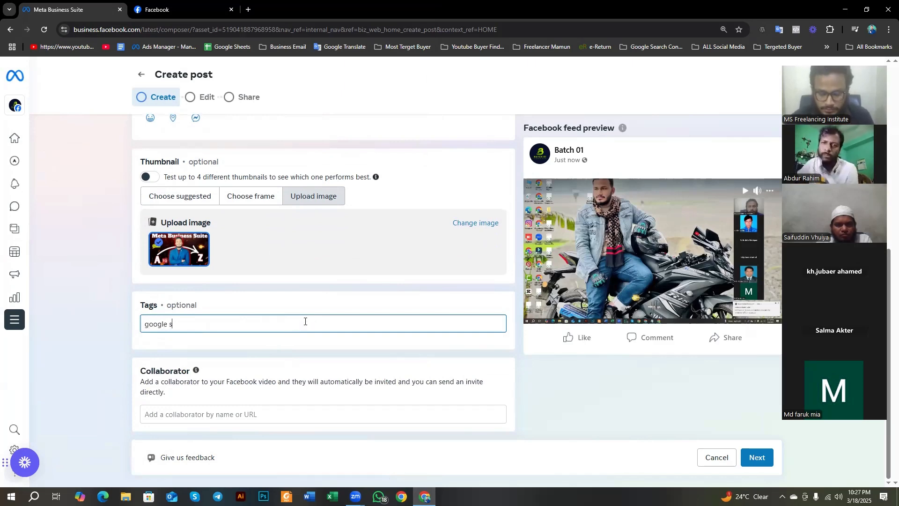
type("hortcut")
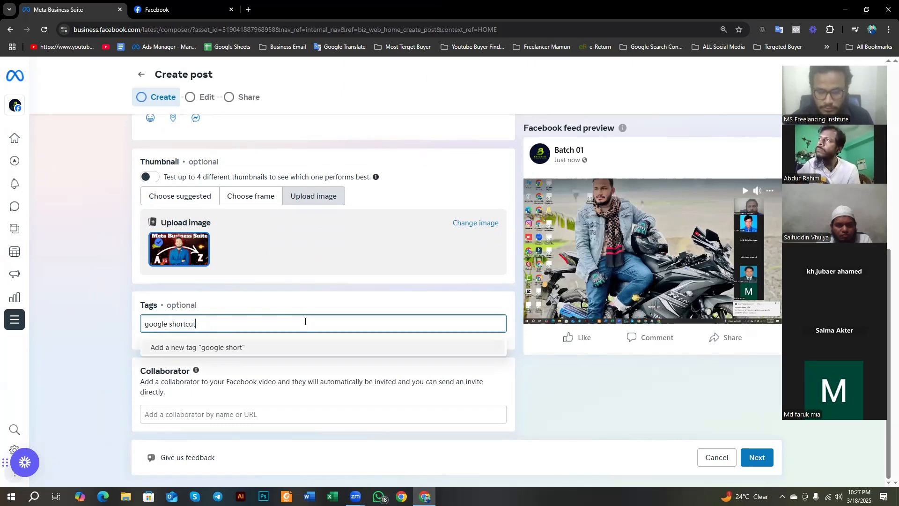
key("Return")
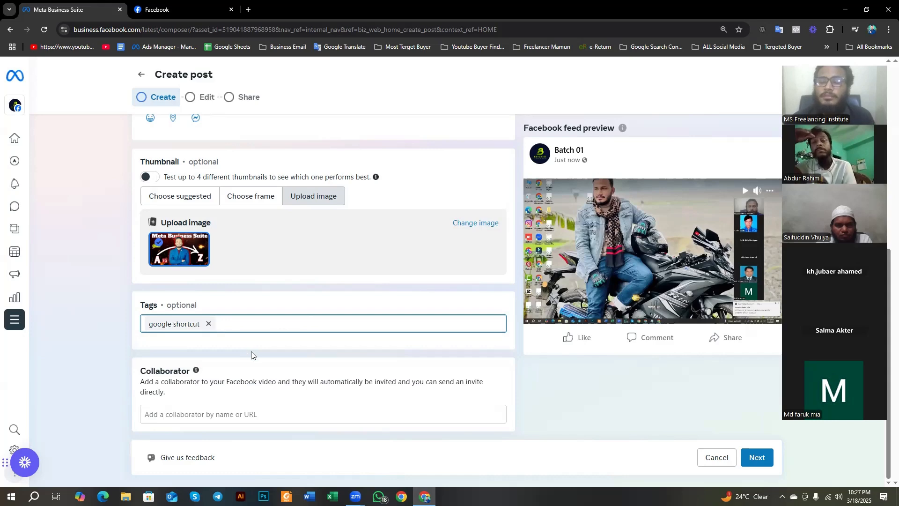
Step: Translate the Collaborator section's description into Bengali and close the translation
left_click(211, 415)
left_click_drag(139, 372, 219, 378)
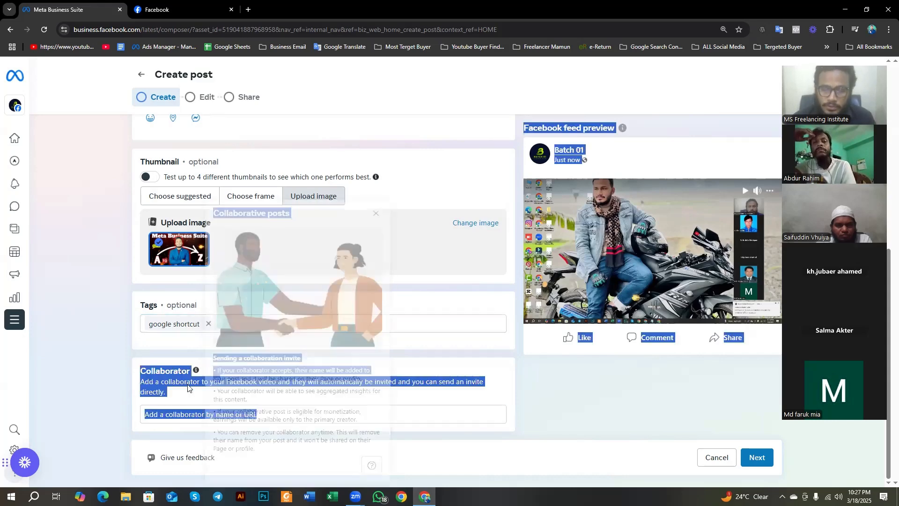
left_click(140, 387)
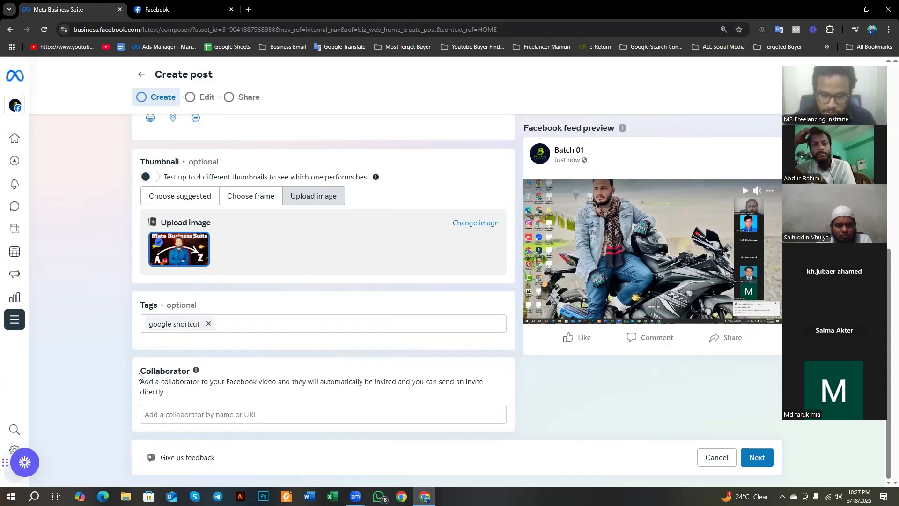
left_click_drag(142, 371, 174, 393)
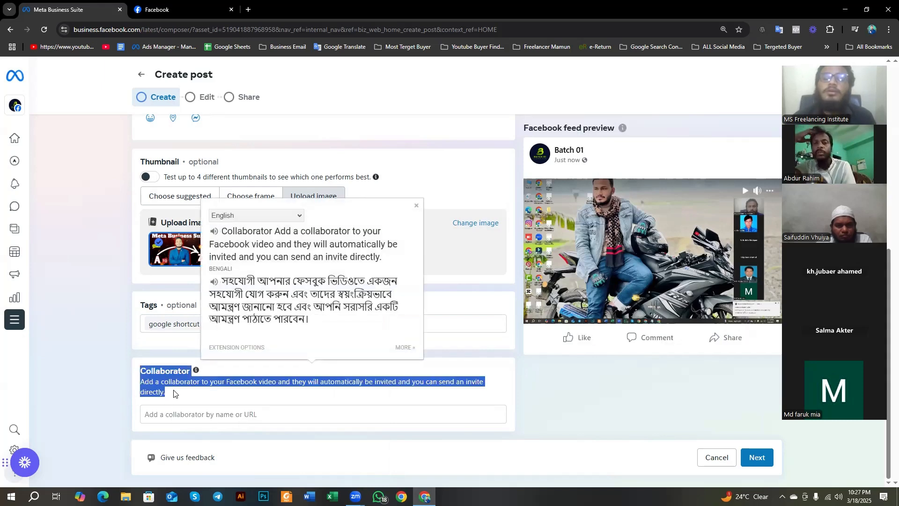
left_click(416, 205)
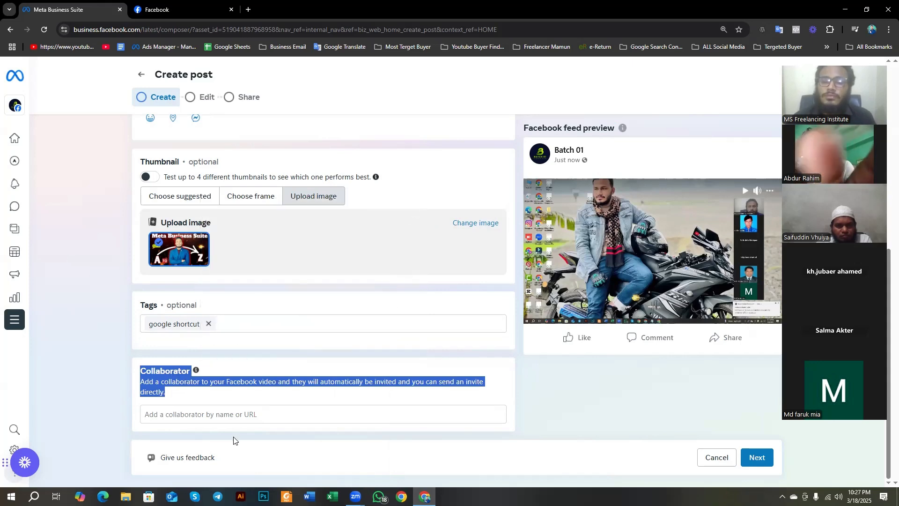
Step: Check the Bengali meaning of the Collaborator heading and the section's information about collaborative posts
left_click(149, 370)
left_click_drag(140, 371, 189, 375)
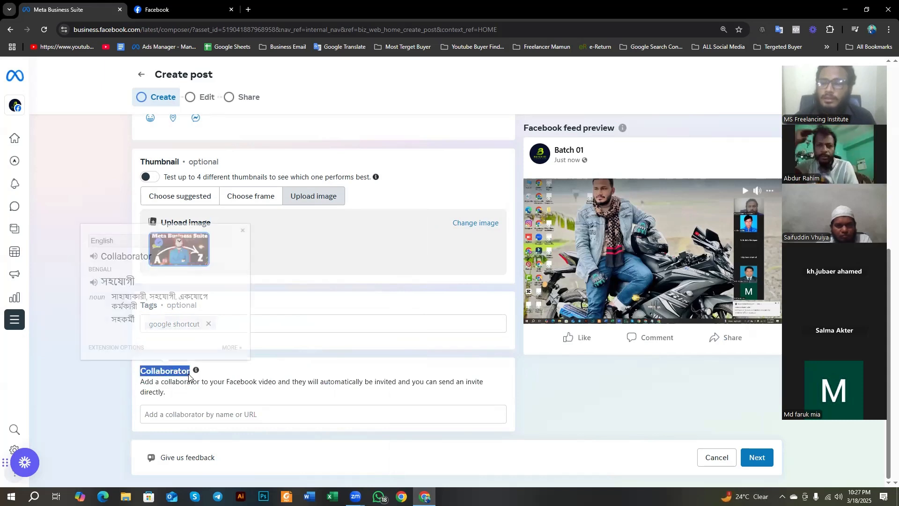
left_click(190, 387)
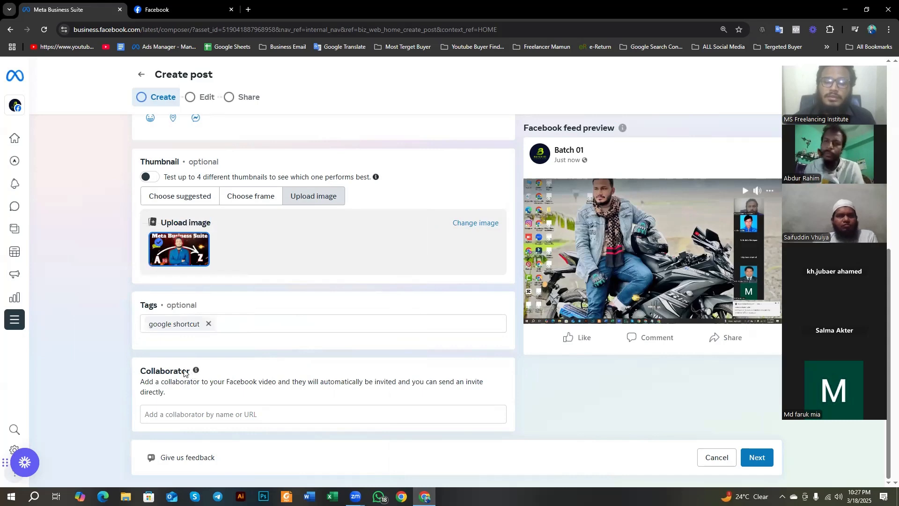
mouse_move(190, 373)
left_mouse_down()
mouse_move(133, 375)
mouse_move(185, 374)
mouse_move(191, 383)
left_mouse_up()
left_click(140, 368)
left_click(253, 373)
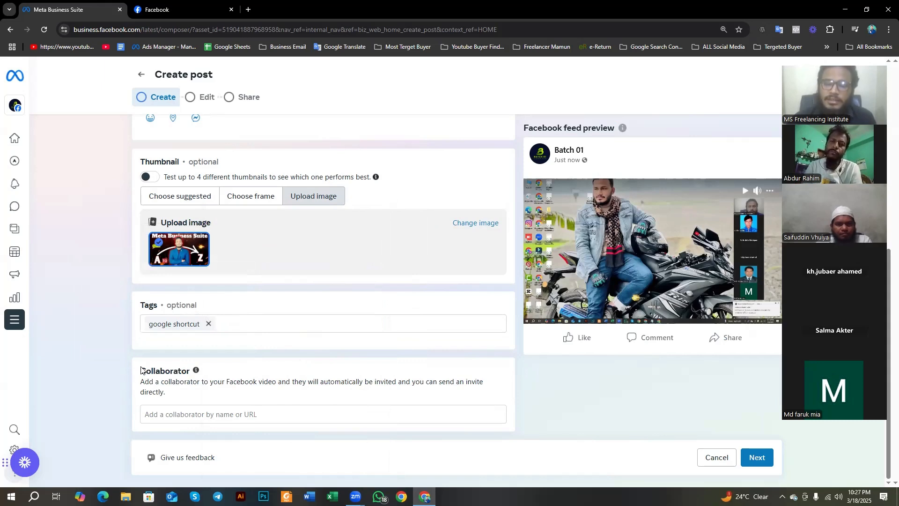
left_click_drag(140, 367, 193, 373)
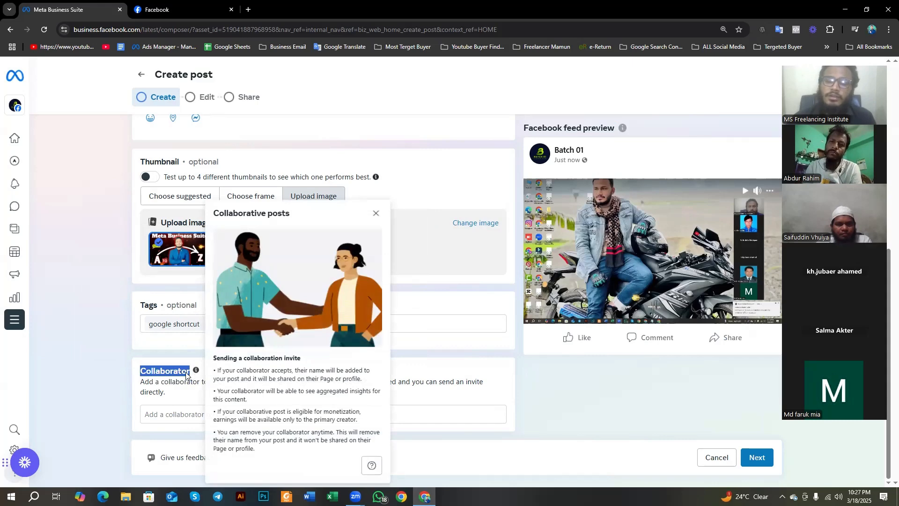
left_click(176, 381)
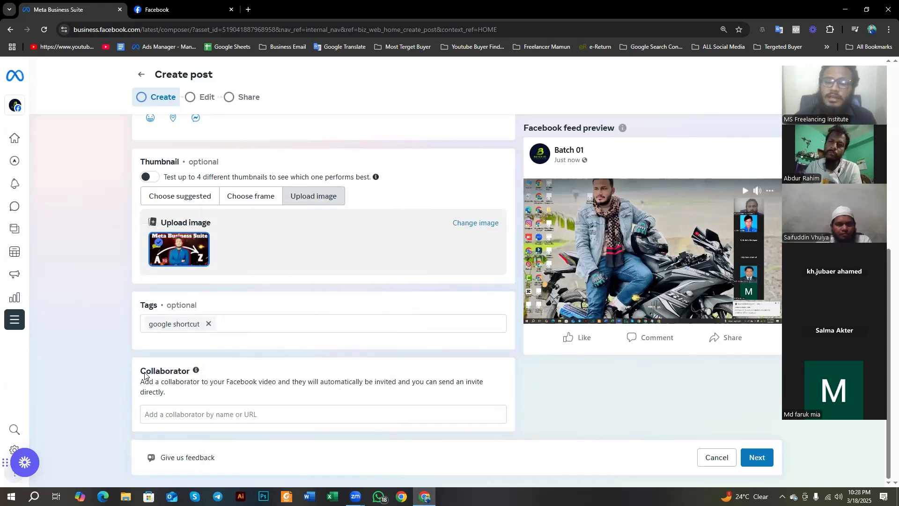
left_click_drag(140, 371, 198, 373)
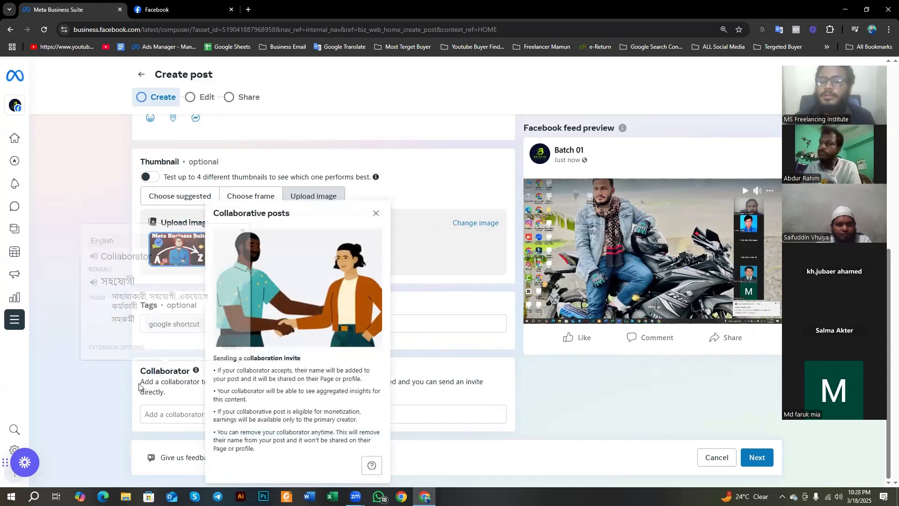
left_click(173, 387)
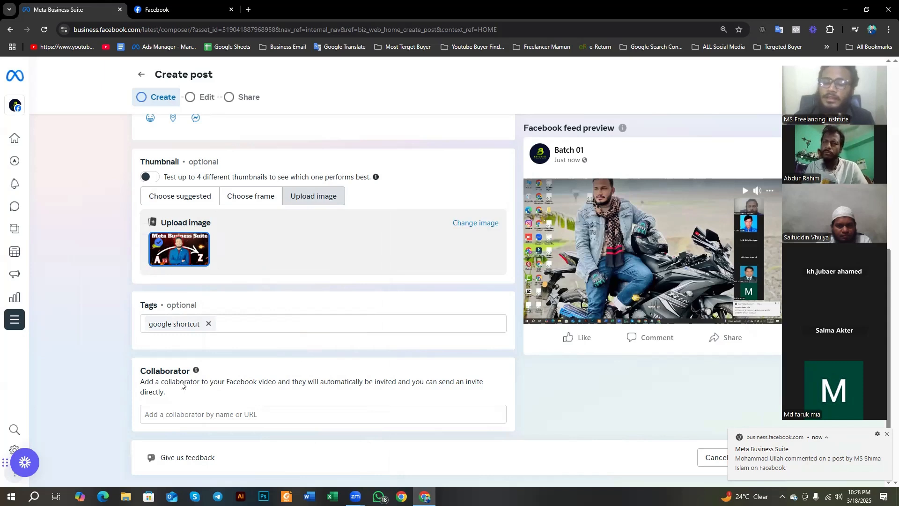
Step: Try adding a suggested person as the video's collaborator, and remove that collaborator again
left_click(206, 414)
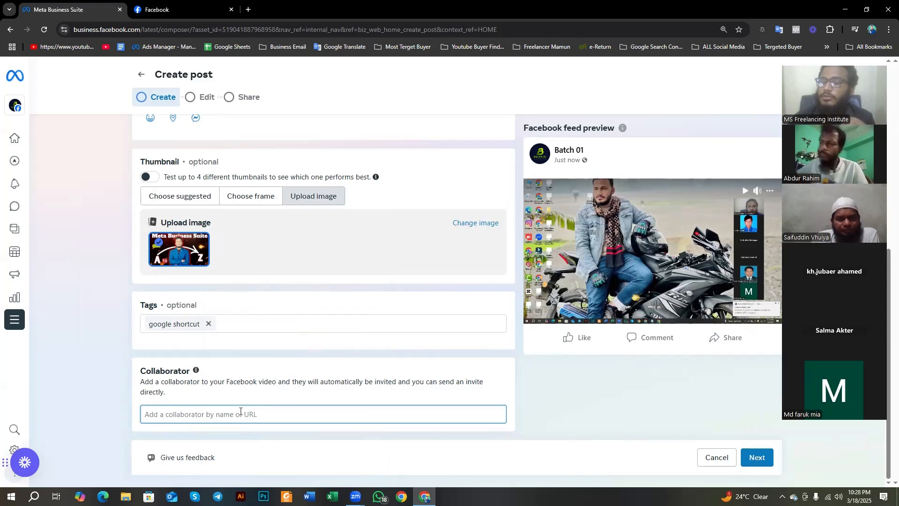
type("md abdu")
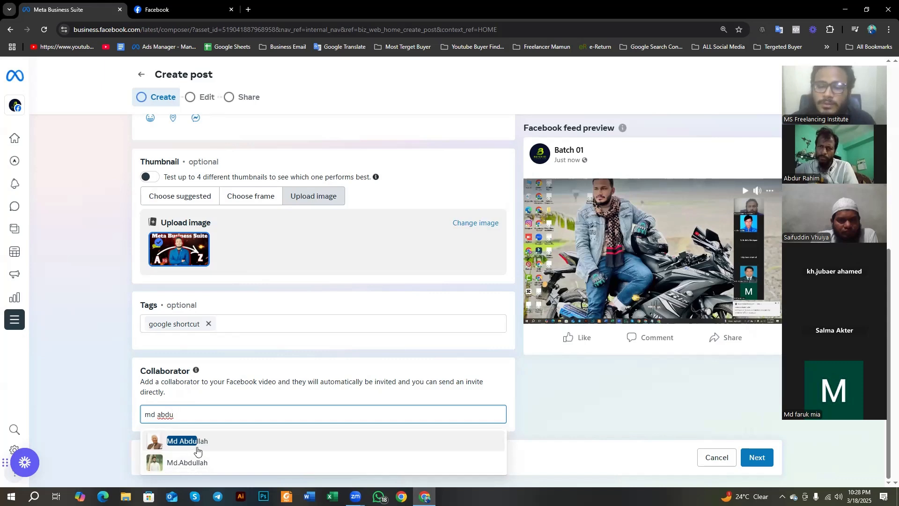
left_click(189, 442)
scroll(190, 443, "down", 1)
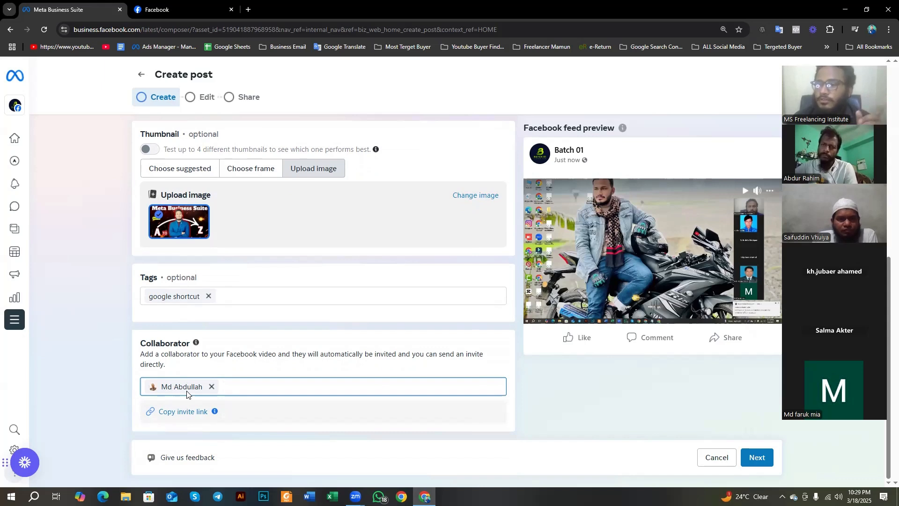
left_click(211, 388)
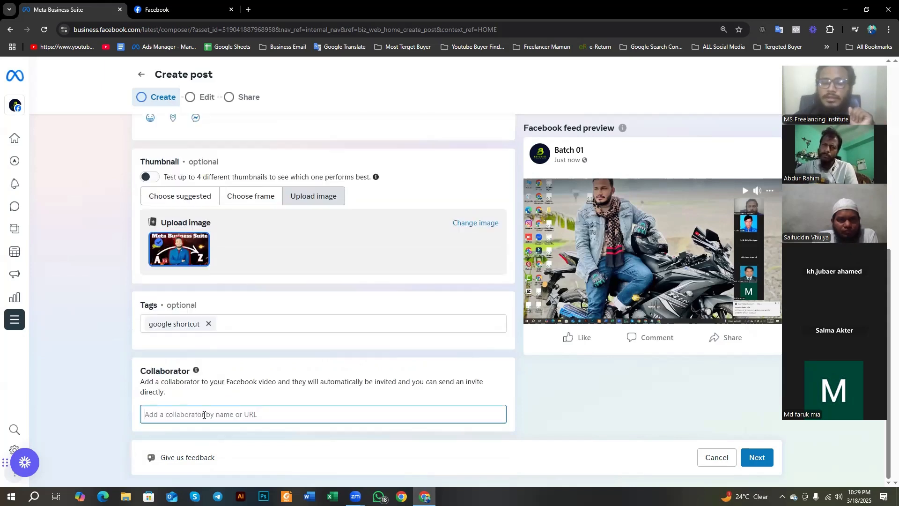
Step: Advance the post to the Edit stage, dismiss the error dialog, and briefly play the video preview
left_click(762, 458)
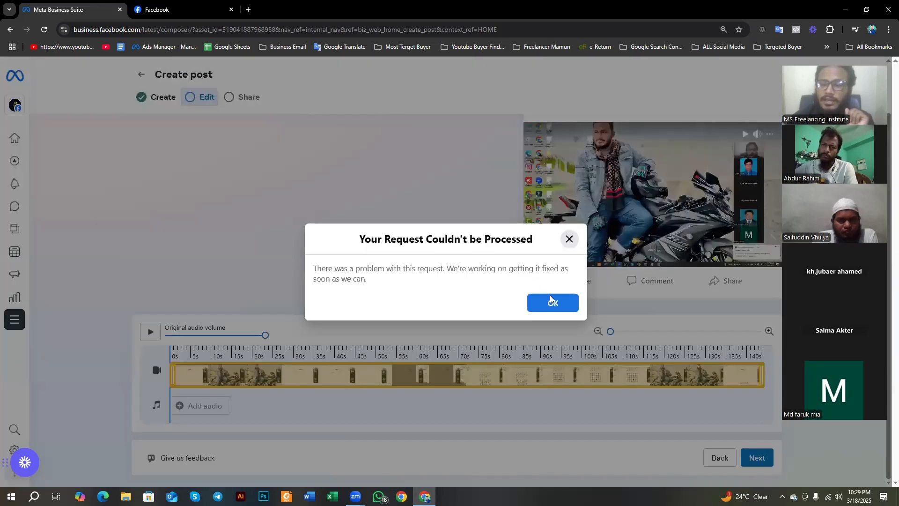
left_click(553, 302)
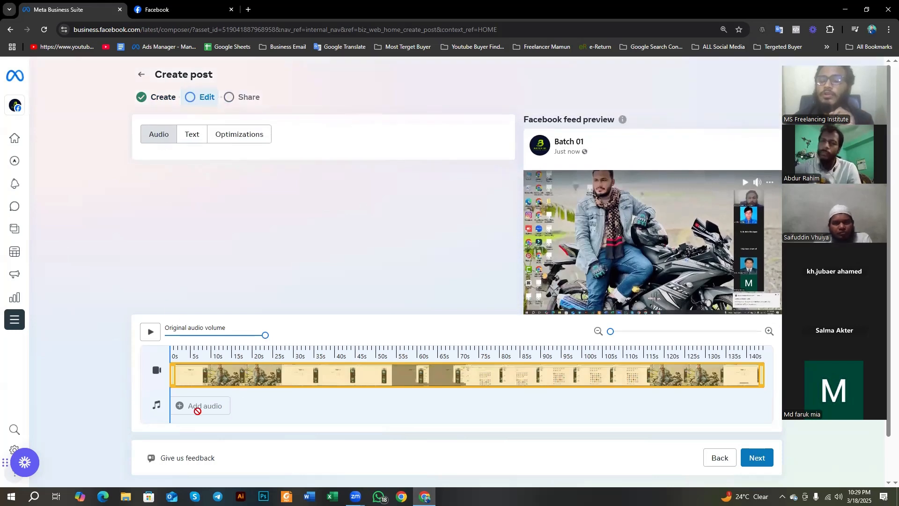
left_click(150, 332)
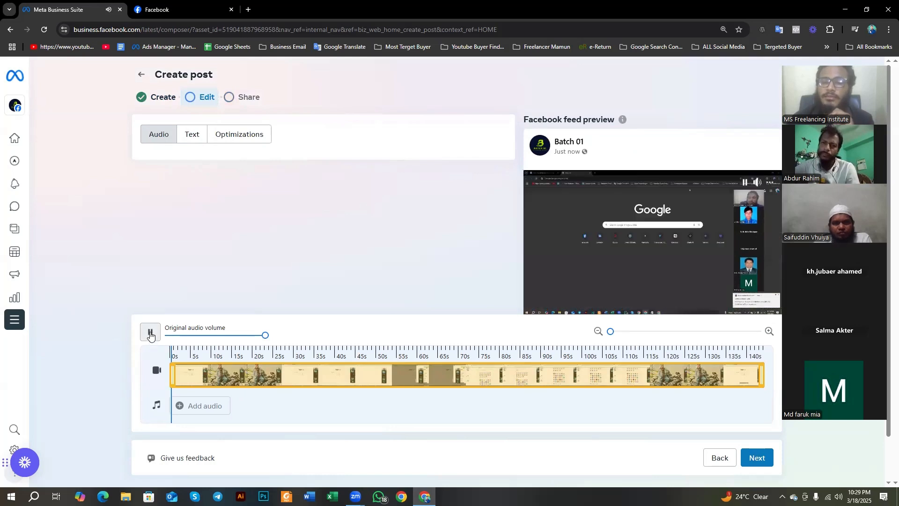
left_click(151, 333)
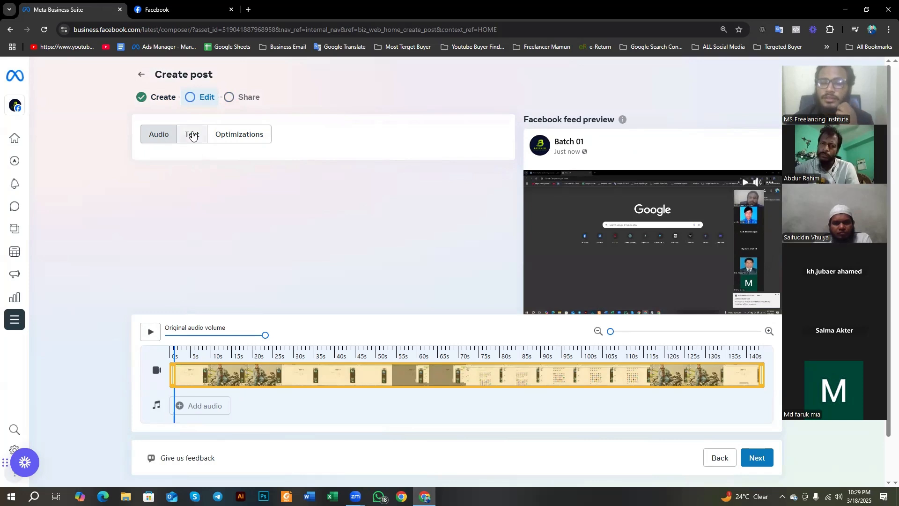
Step: Review the video's Text and Optimizations editing options without changing them
left_click(198, 141)
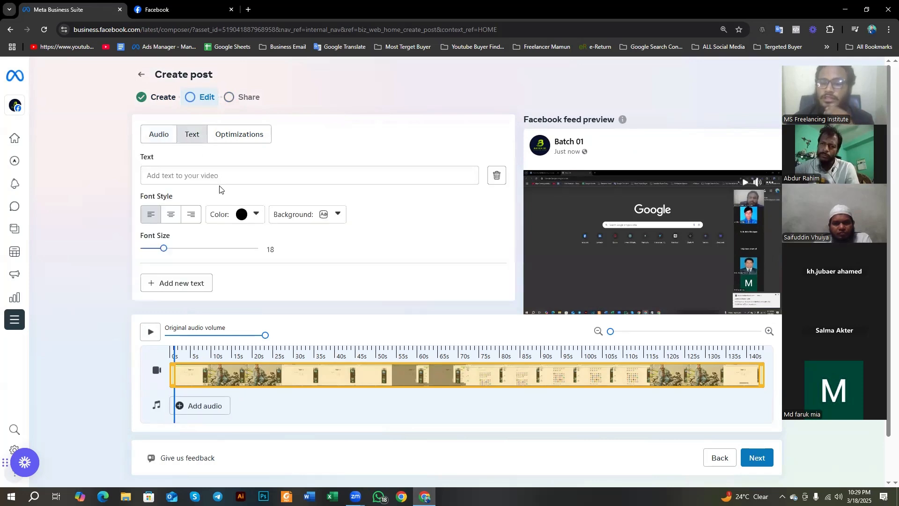
left_click(238, 138)
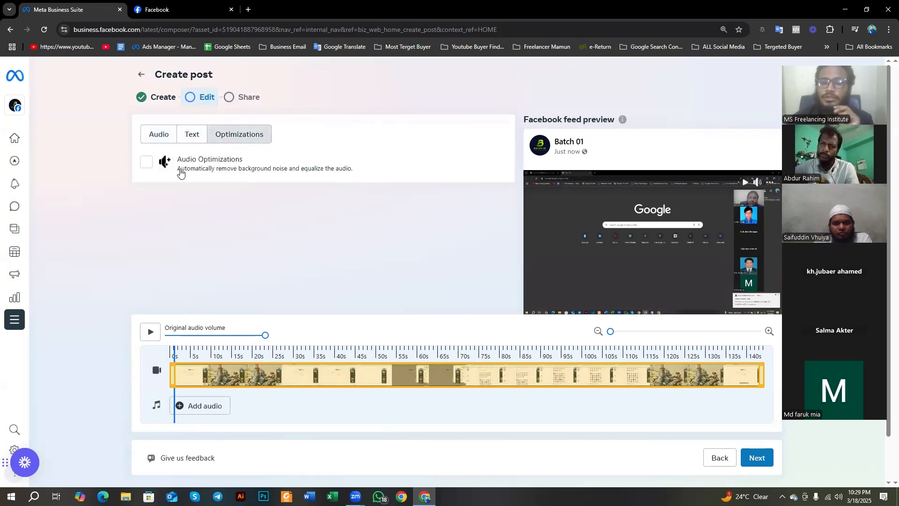
scroll(206, 307, "down", 2)
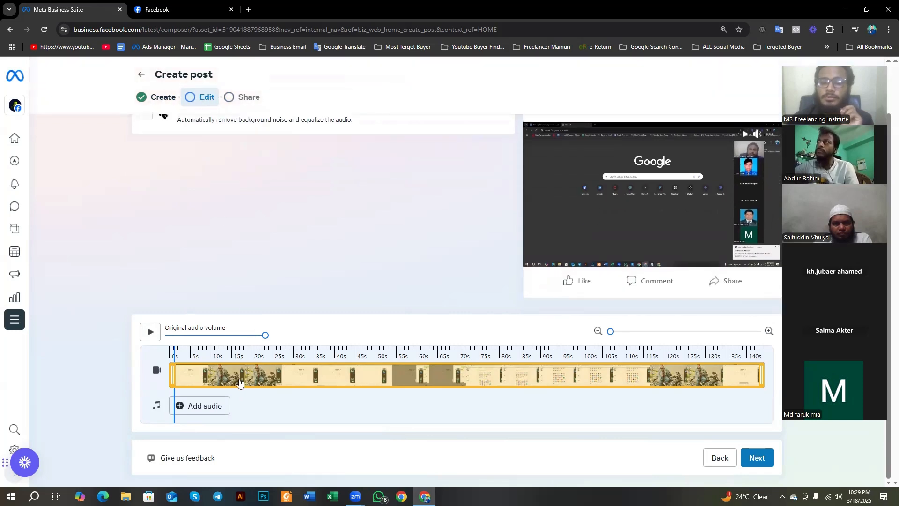
scroll(204, 309, "up", 2)
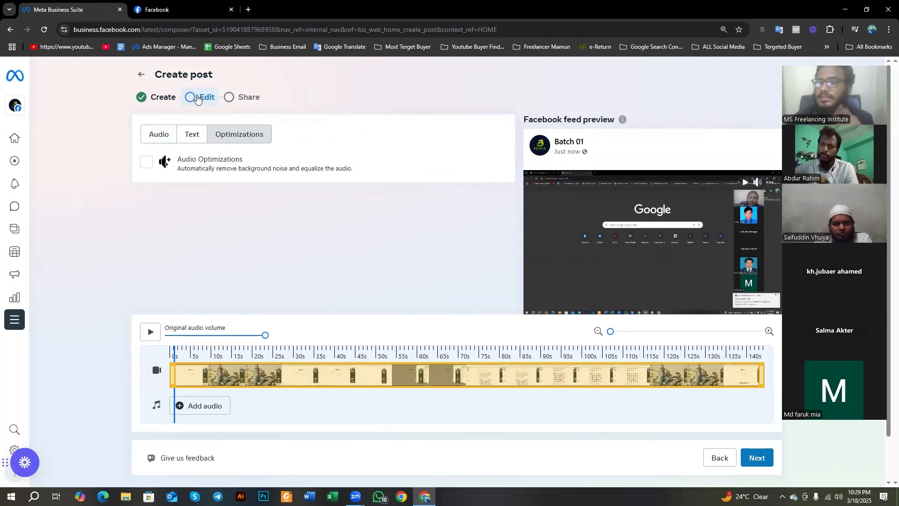
Step: Advance the post to the Share stage and keep Share now as the scheduling option
left_click(755, 459)
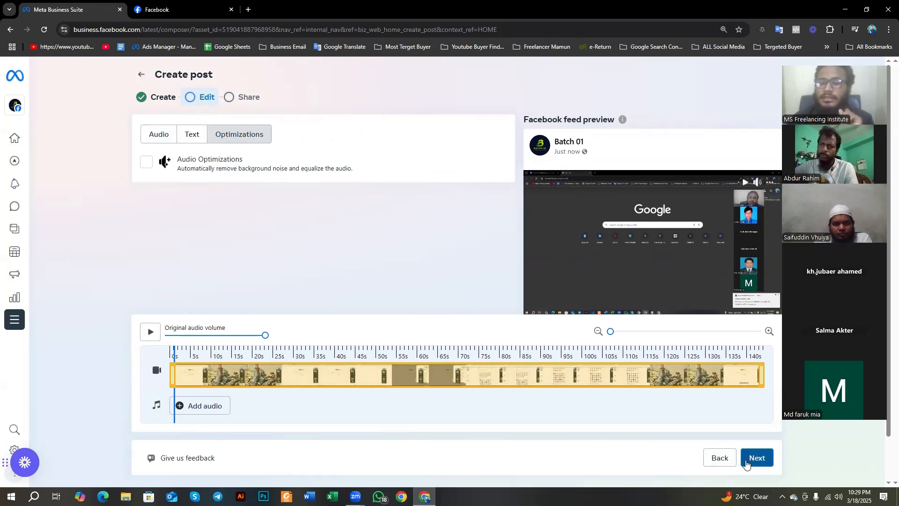
scroll(217, 343, "down", 3)
scroll(216, 344, "up", 3)
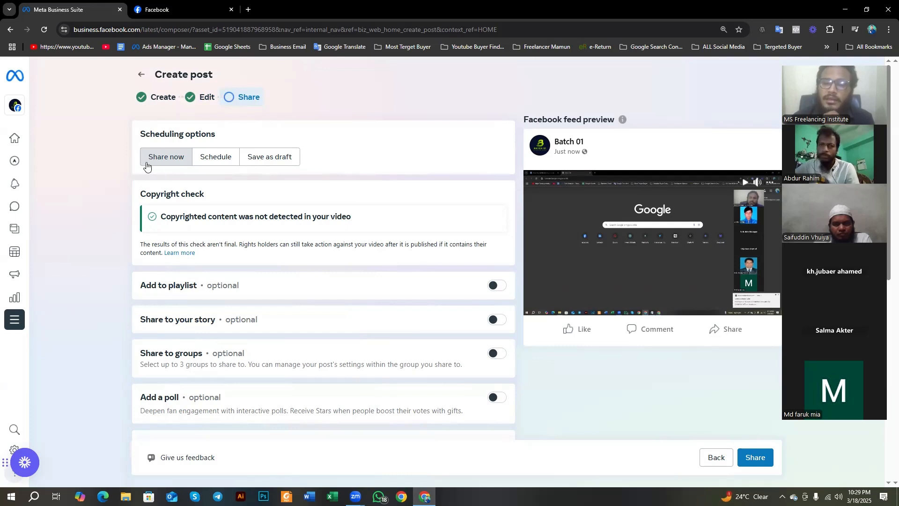
left_click(169, 164)
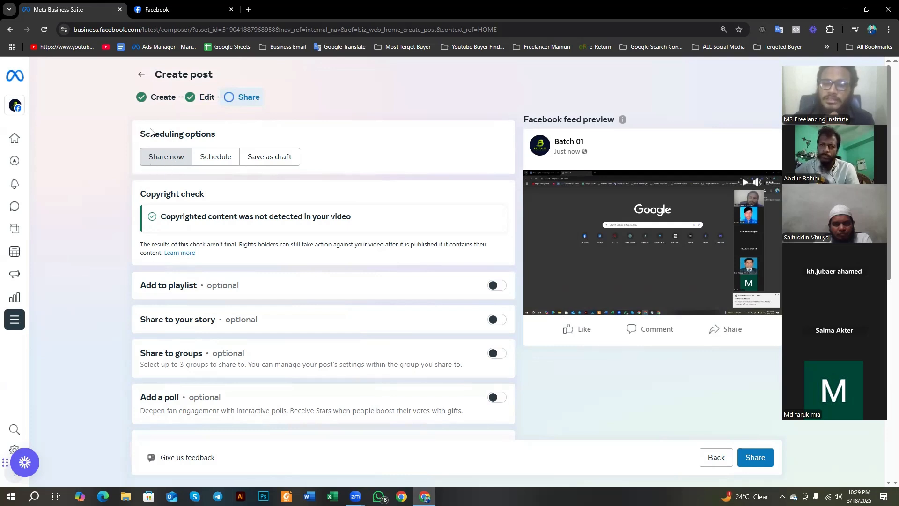
Step: Review the Scheduling options and Copyright check sections of the Share stage, translating their text into Bengali
left_click_drag(150, 132, 234, 133)
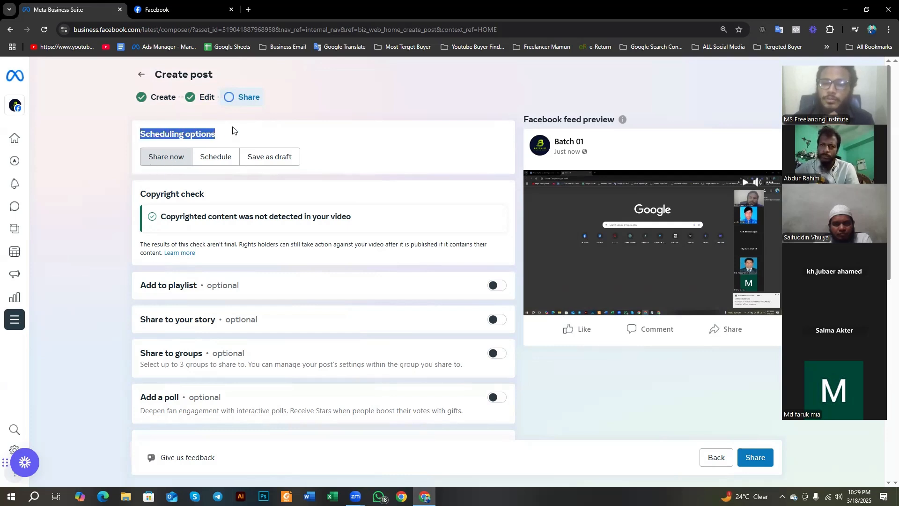
left_click(205, 136)
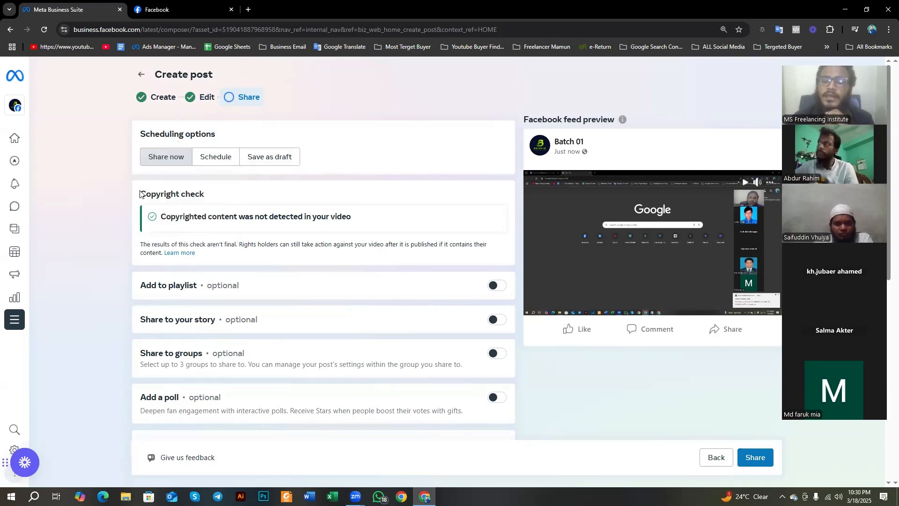
left_click_drag(139, 194, 210, 193)
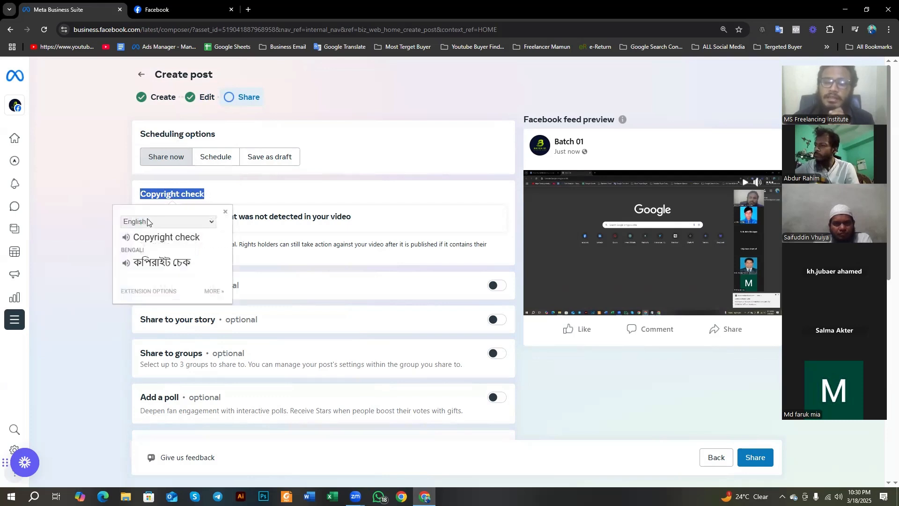
left_click(122, 192)
left_click_drag(161, 217, 210, 228)
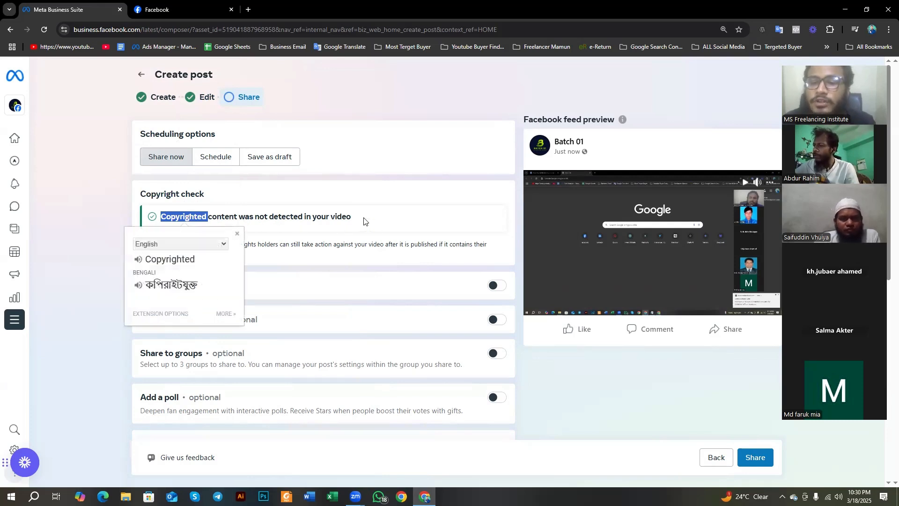
left_click_drag(363, 218, 161, 231)
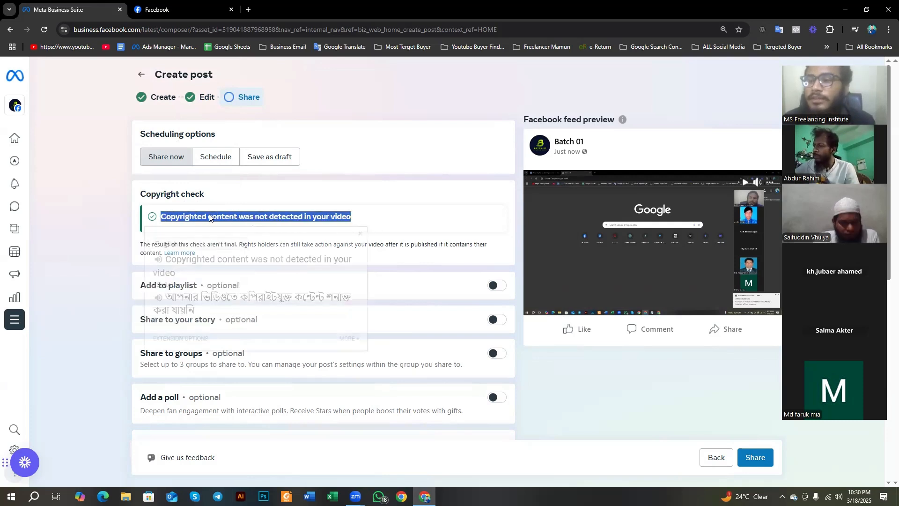
left_click(291, 199)
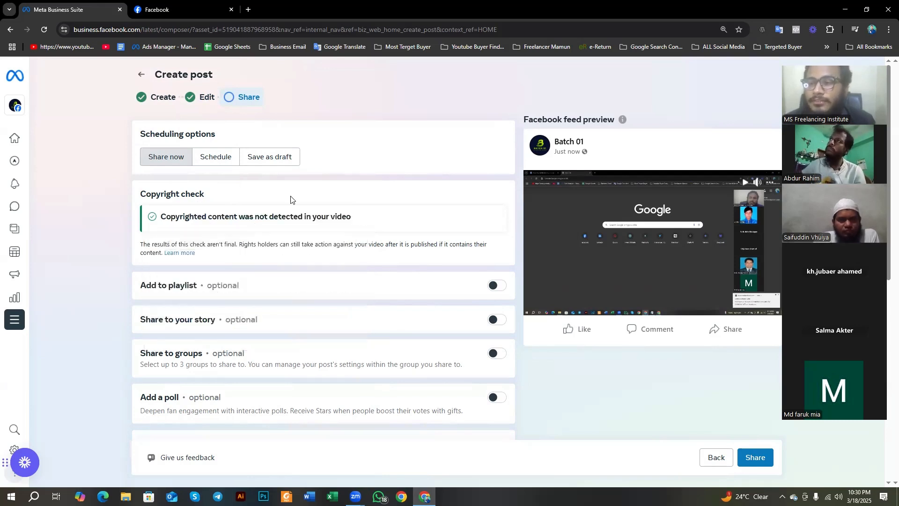
scroll(258, 225, "down", 1)
scroll(253, 228, "up", 1)
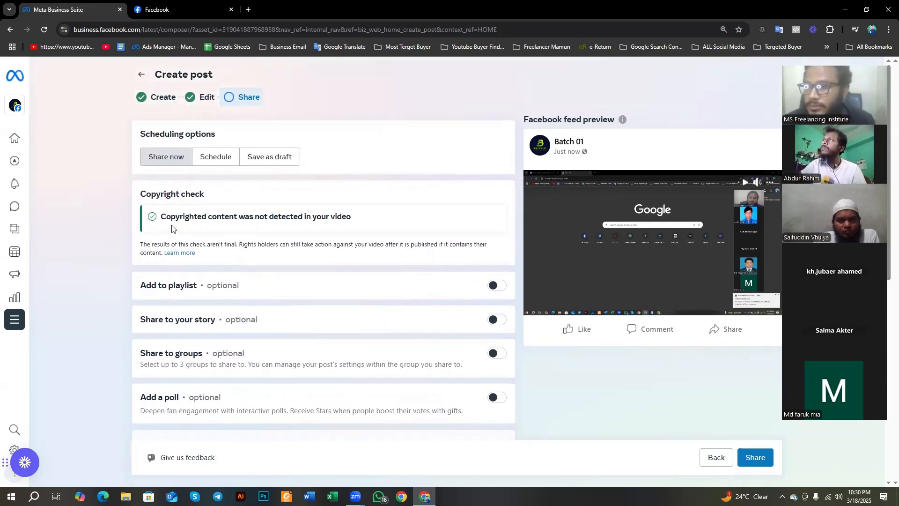
Step: Read the copyright check's result message closely, together with its Bengali translation
left_click_drag(157, 219, 335, 223)
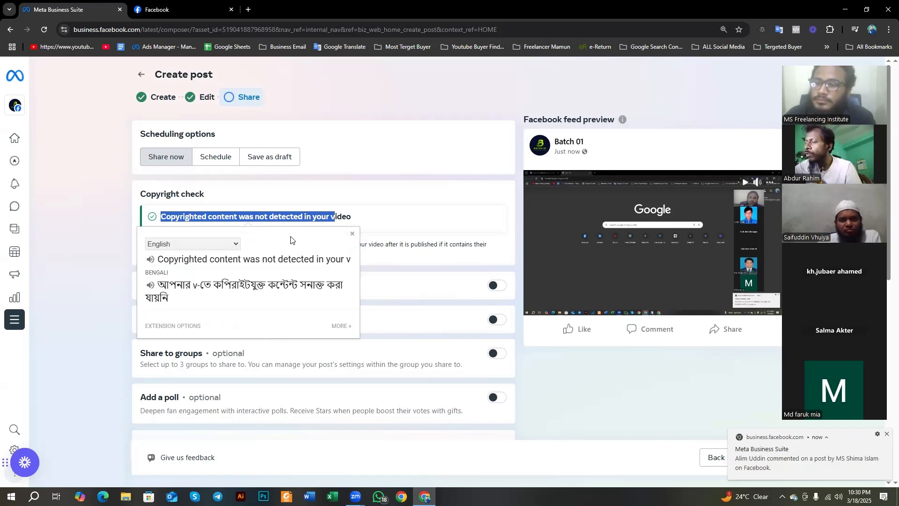
left_click(351, 210)
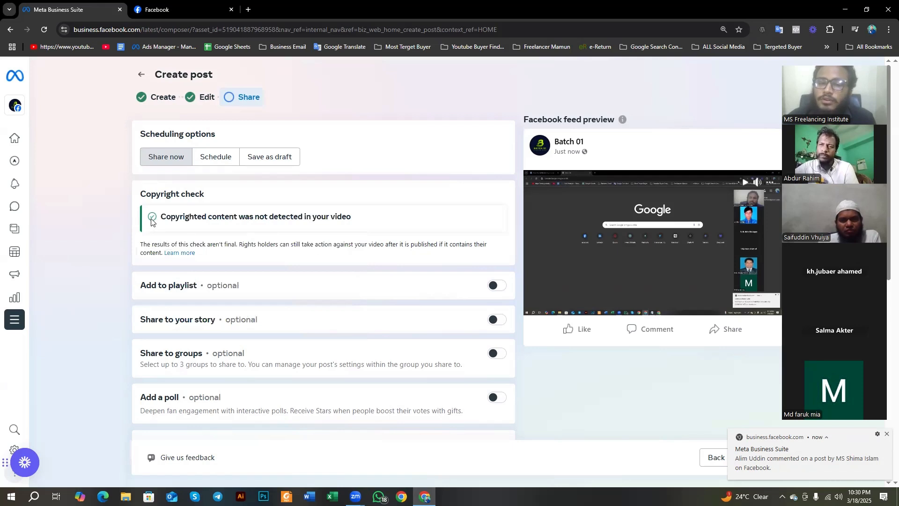
left_click_drag(162, 216, 353, 221)
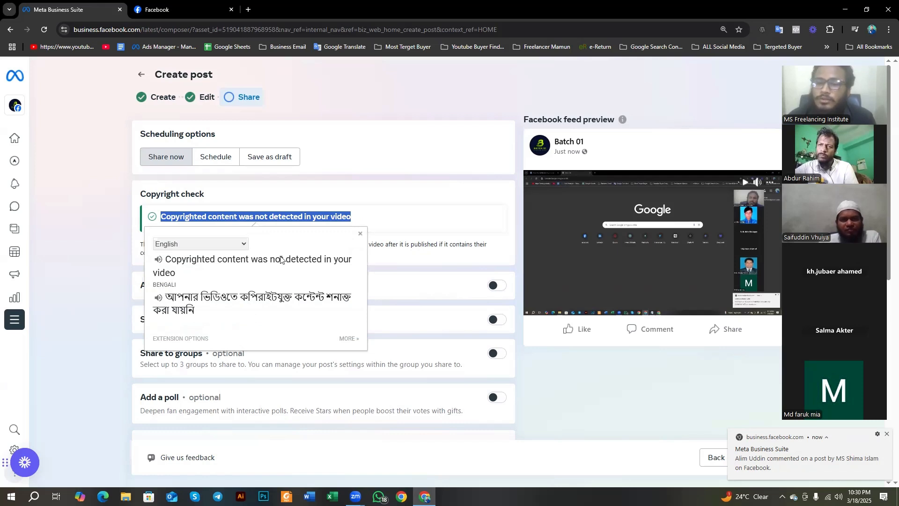
left_click(388, 204)
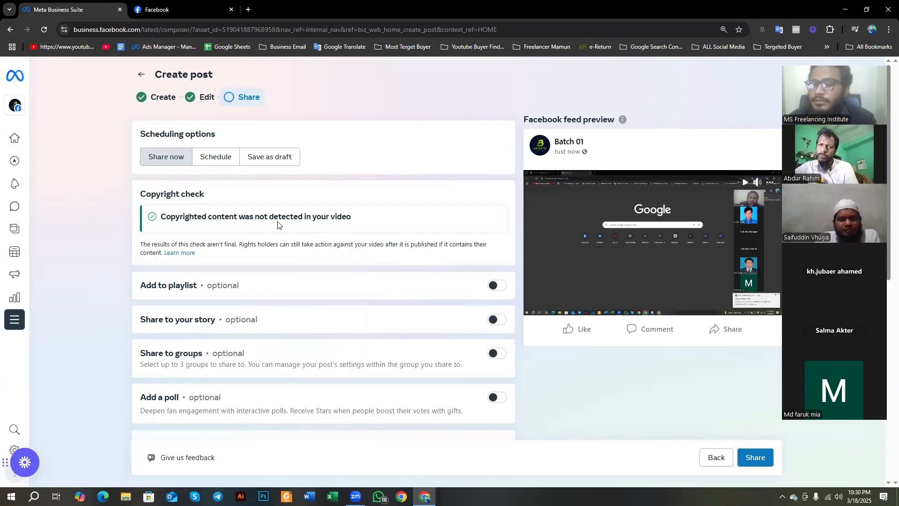
left_click_drag(347, 218, 136, 230)
triple_click(136, 230)
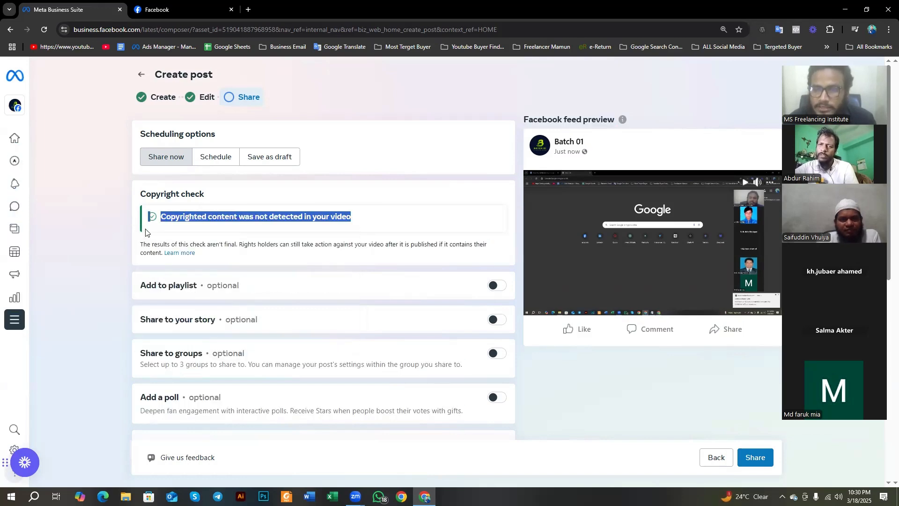
left_click(137, 224)
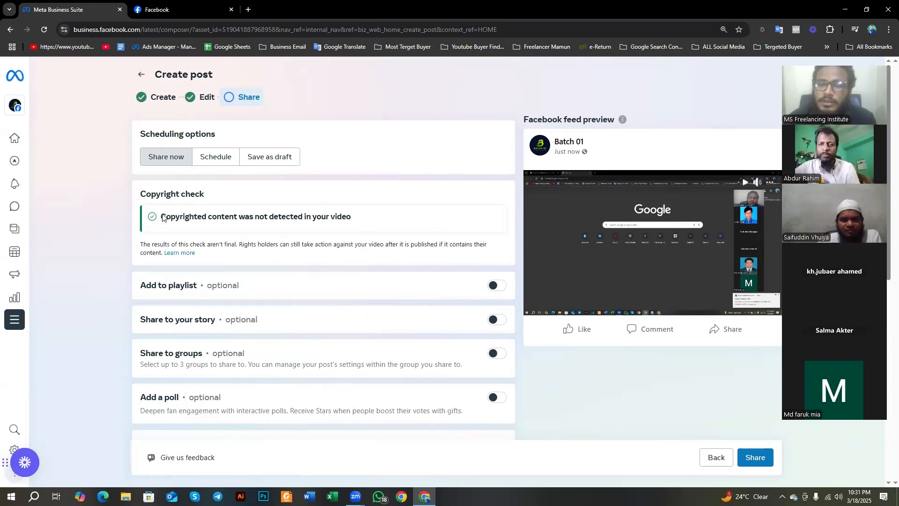
left_click_drag(161, 217, 352, 214)
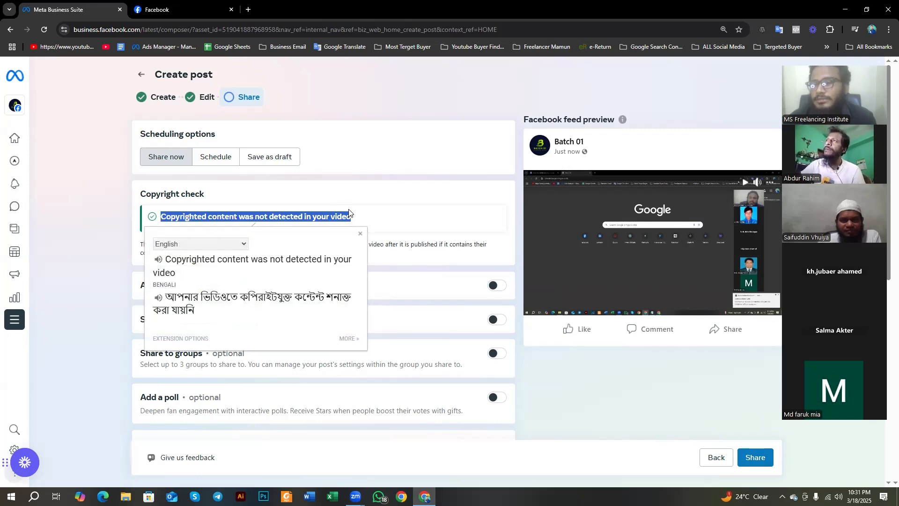
left_click(376, 215)
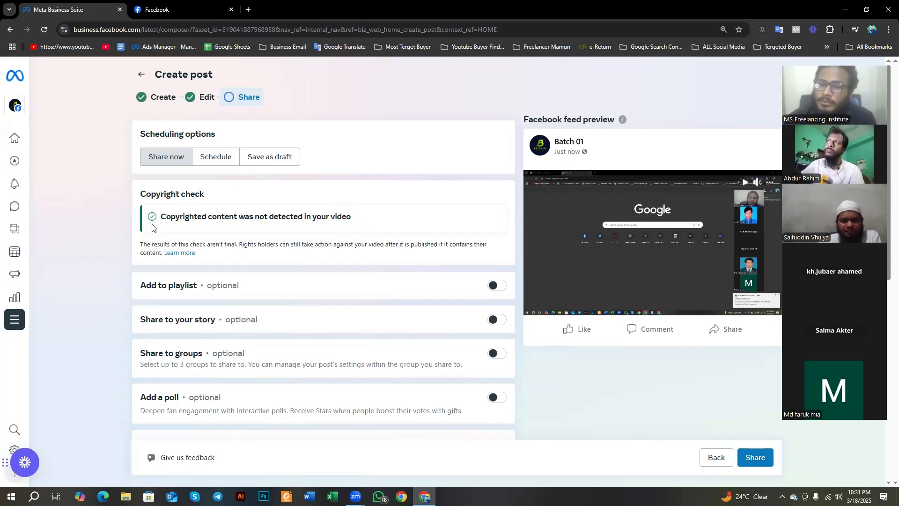
left_click_drag(160, 215, 373, 215)
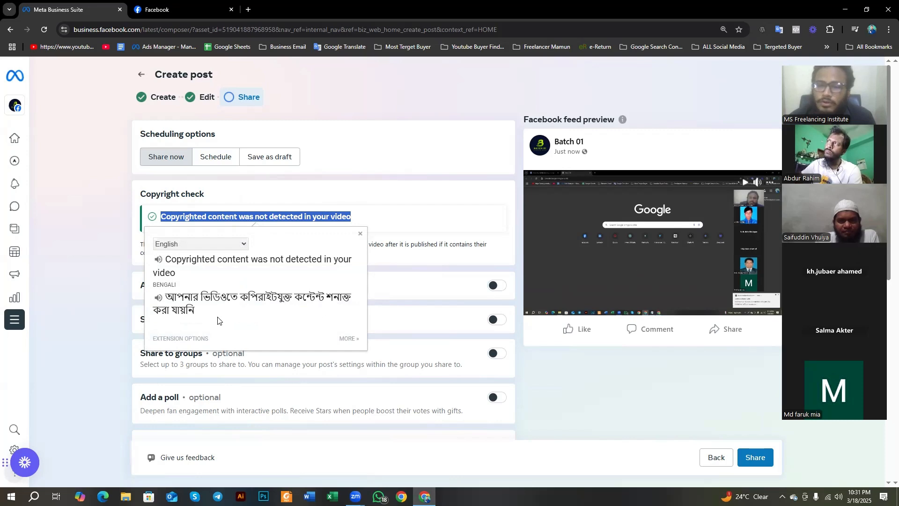
left_click(459, 168)
Step: Examine the optional Add to playlist setting and the Bengali translation of its label
scroll(230, 268, "down", 1)
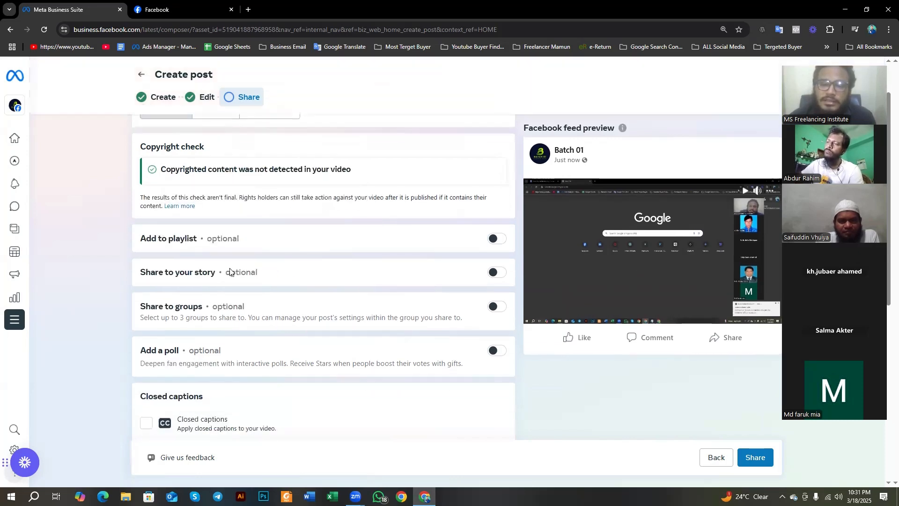
scroll(175, 243, "up", 1)
scroll(116, 229, "down", 1)
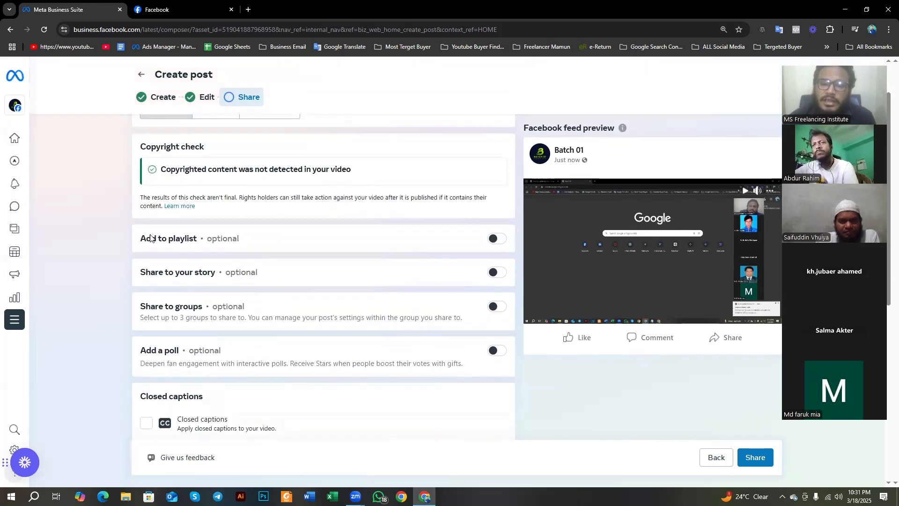
left_click_drag(140, 239, 201, 239)
left_click(230, 225)
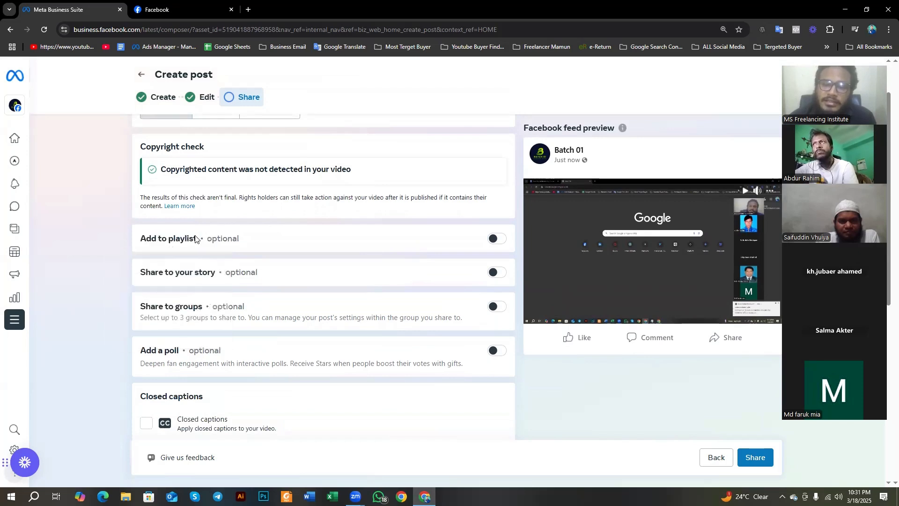
left_click_drag(140, 238, 242, 242)
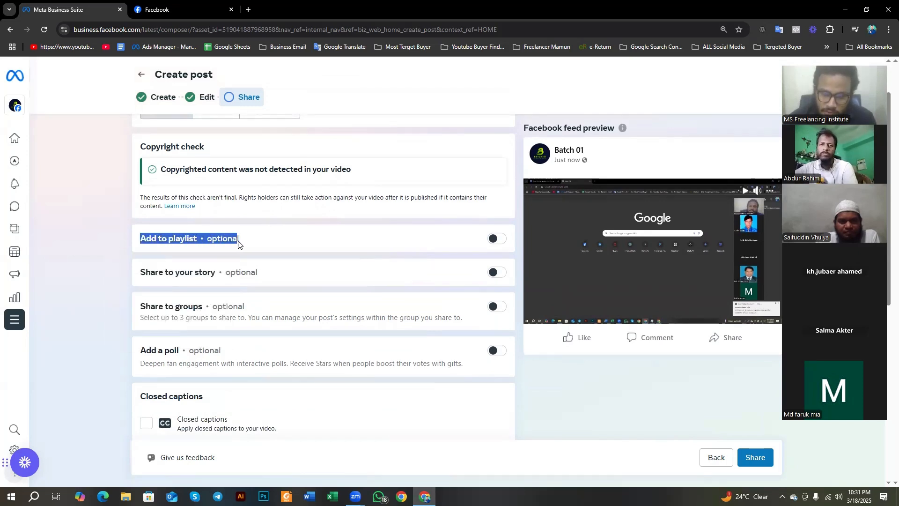
left_click(111, 227)
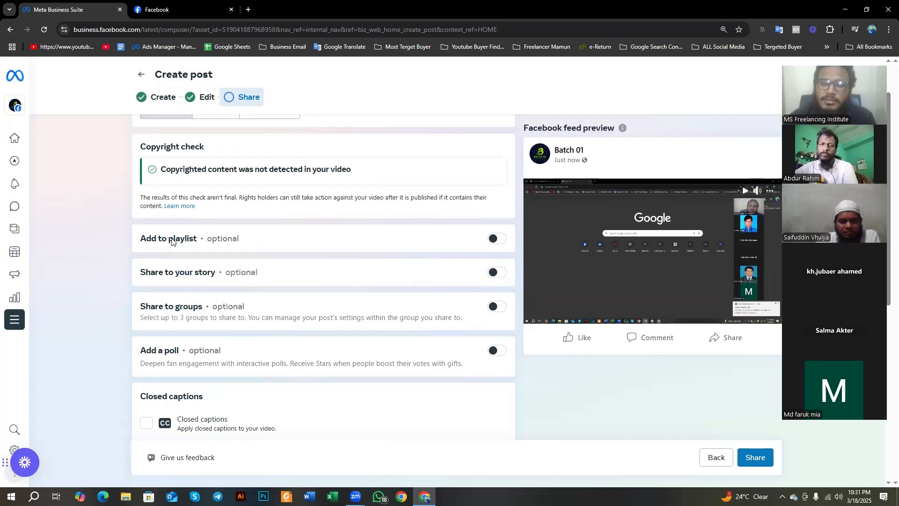
left_click_drag(169, 239, 197, 244)
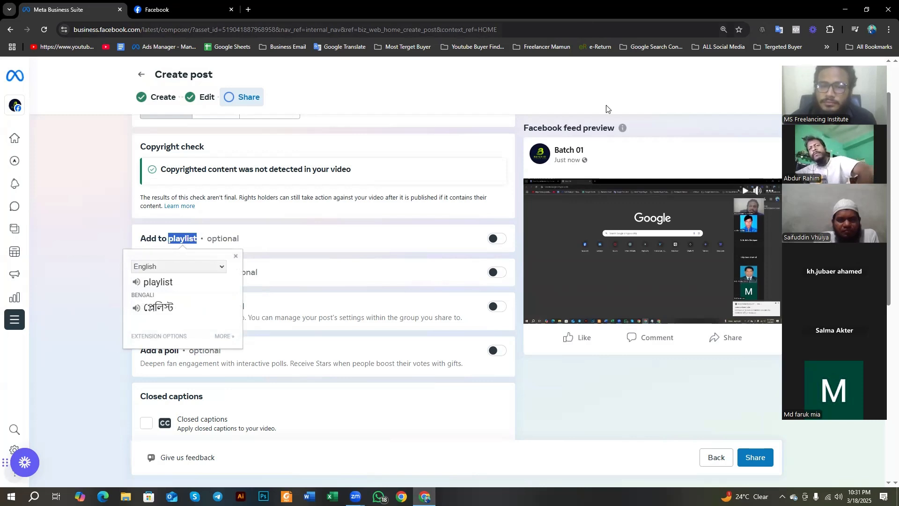
left_click(123, 214)
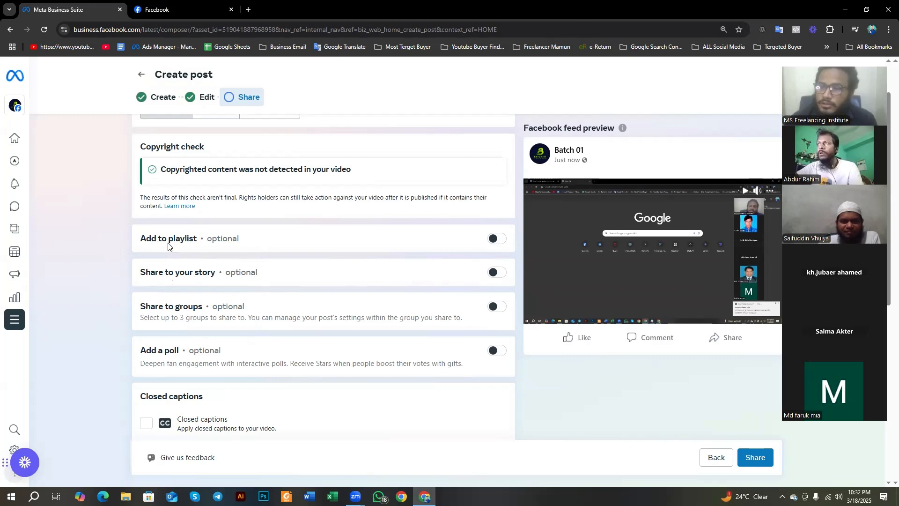
left_click_drag(169, 241, 196, 250)
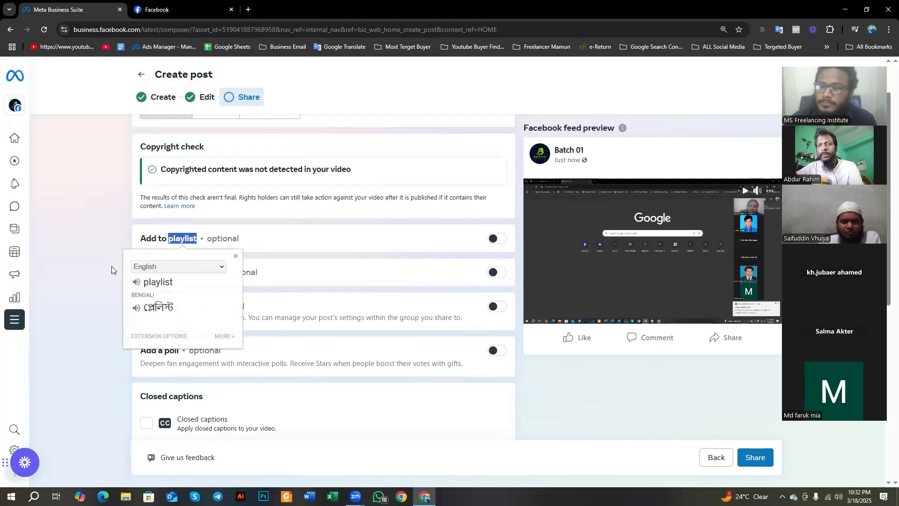
left_click(110, 232)
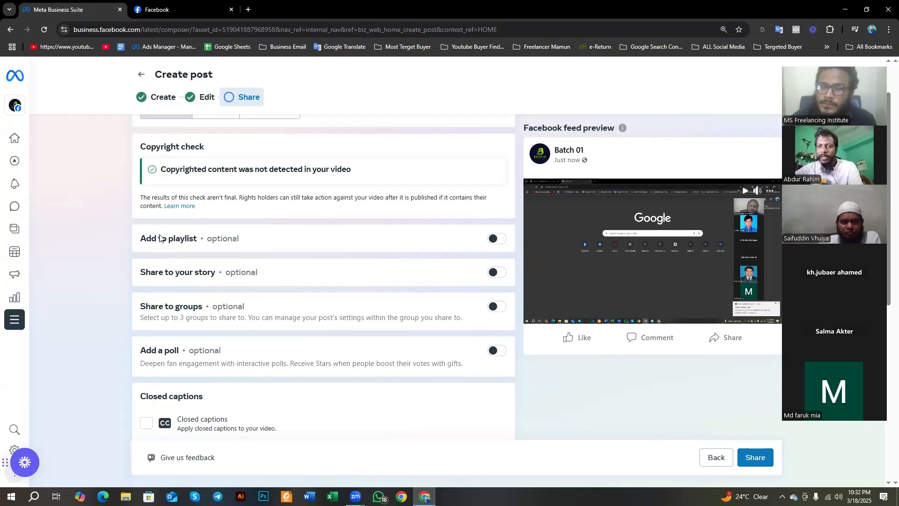
left_click_drag(170, 239, 195, 249)
left_click(268, 229)
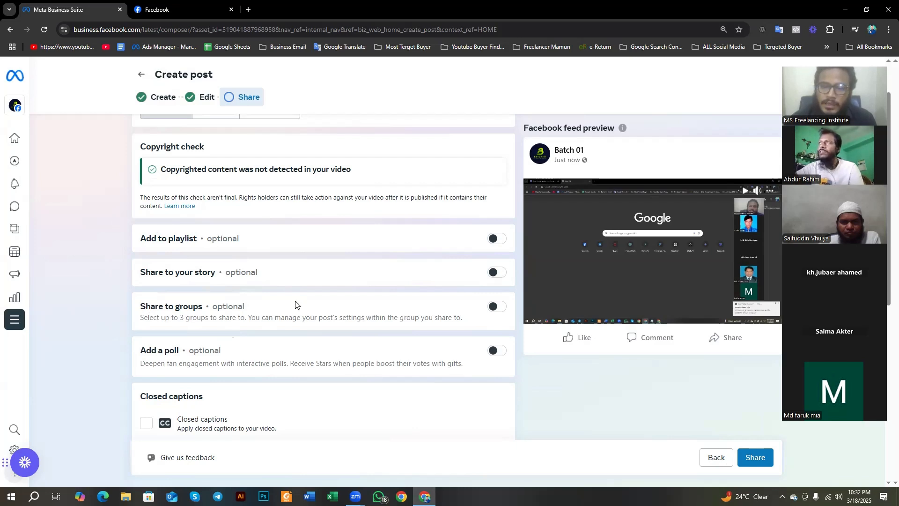
left_click_drag(144, 240, 197, 248)
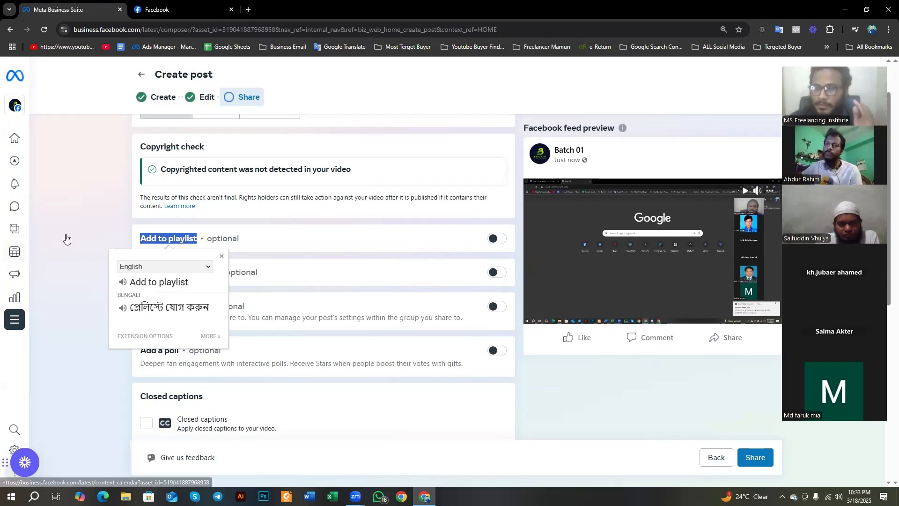
left_click(110, 190)
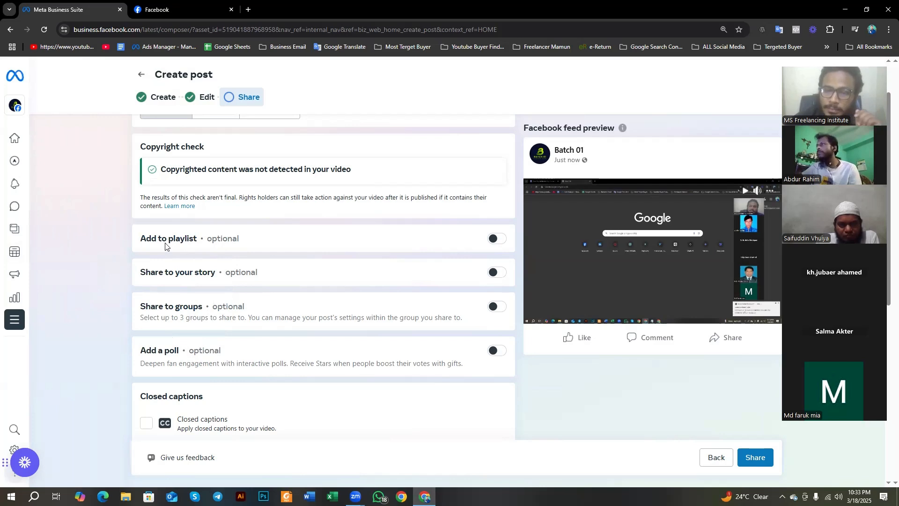
Step: Turn on Add to playlist for the video and start creating a new playlist
left_click(496, 238)
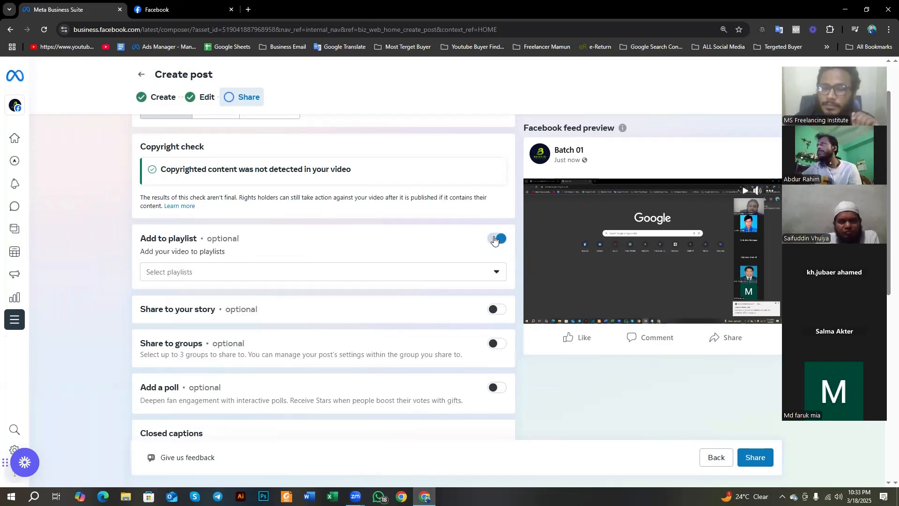
left_click(162, 273)
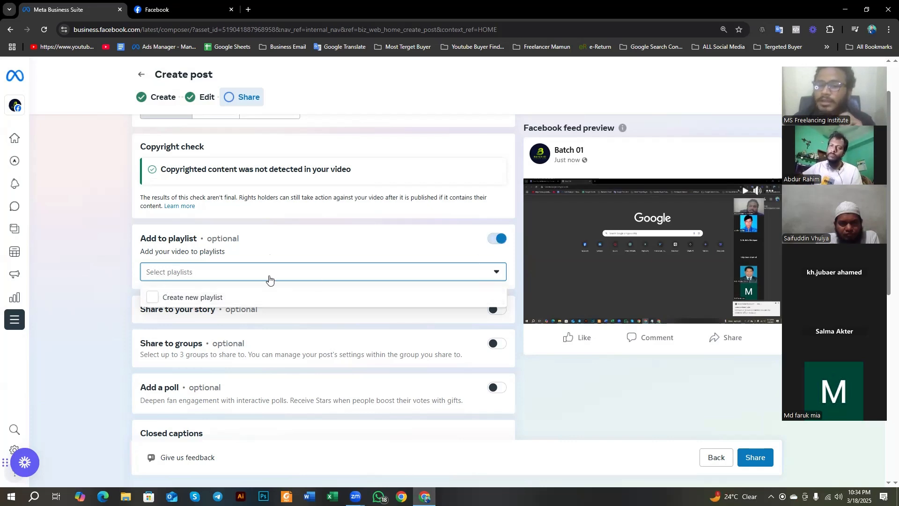
left_click(122, 265)
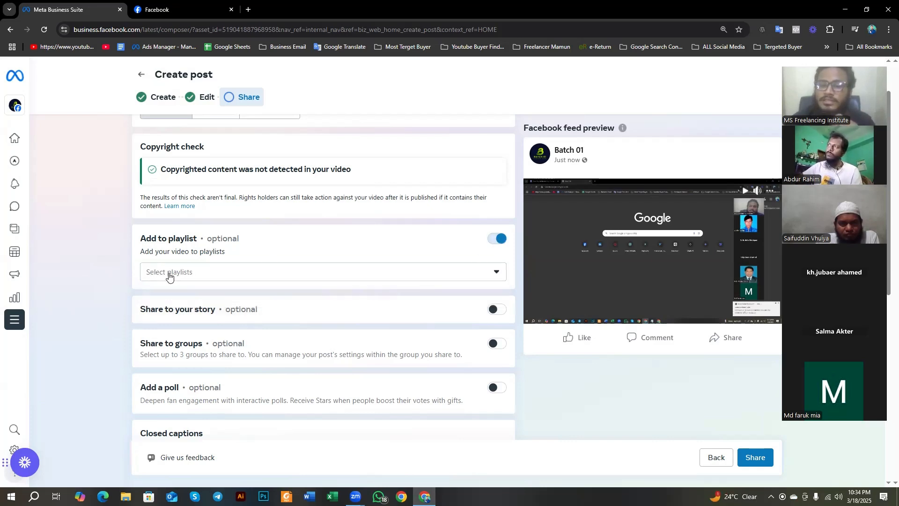
left_click(169, 276)
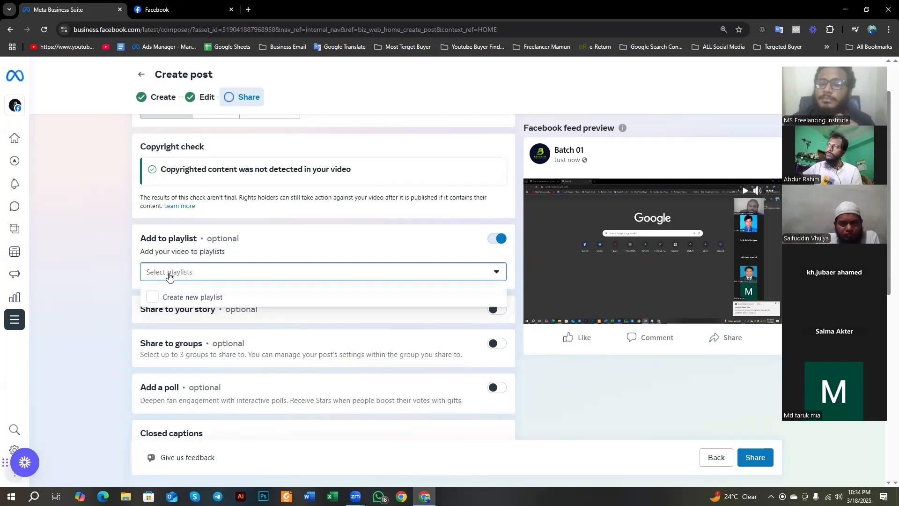
left_click(181, 300)
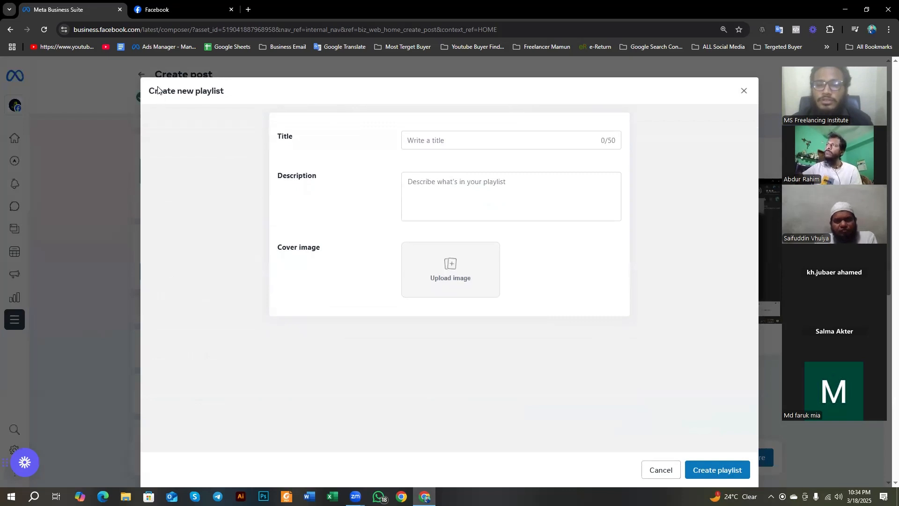
Step: Title the new playlist "mete business suite" and create it without a description or cover image
left_click_drag(155, 91, 411, 135)
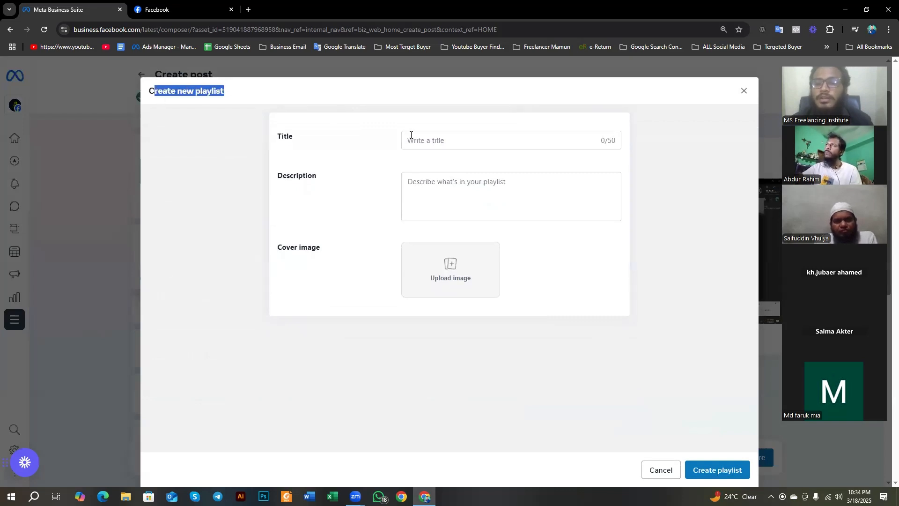
left_click(437, 143)
type("me")
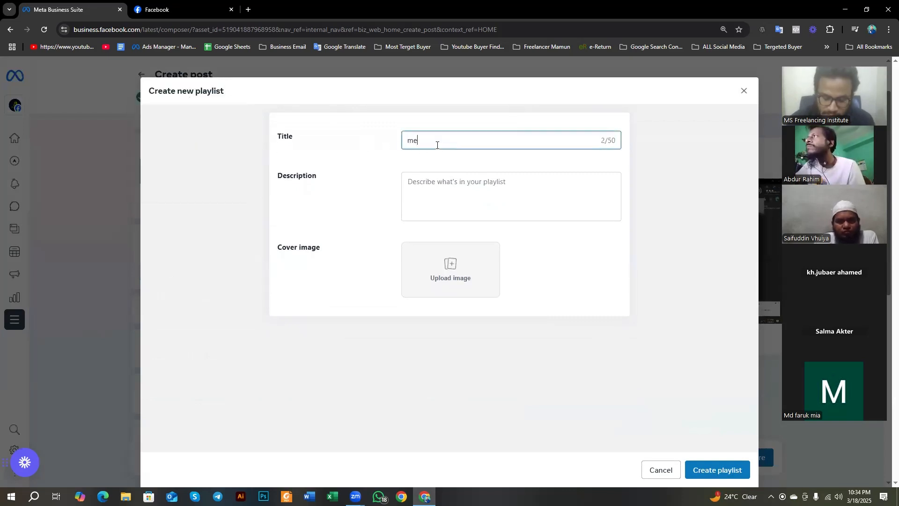
type("te busine")
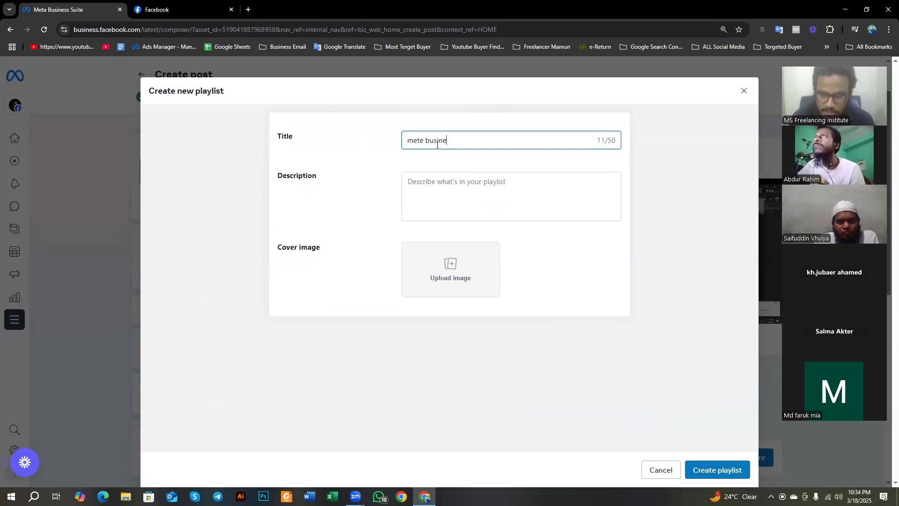
type("ss suite")
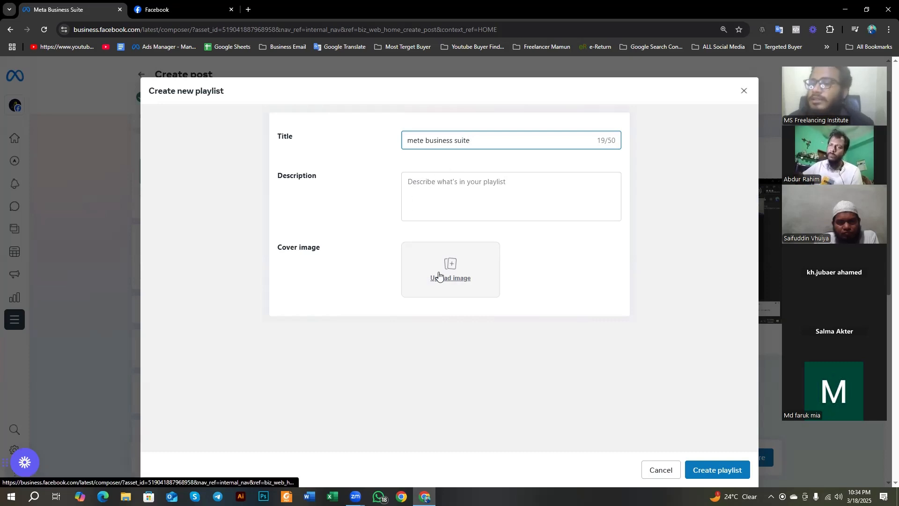
left_click(463, 182)
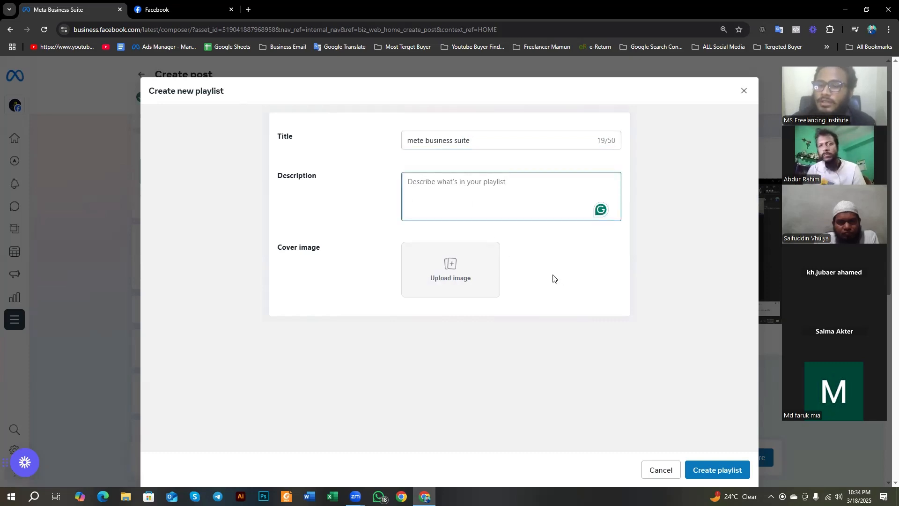
left_click(722, 475)
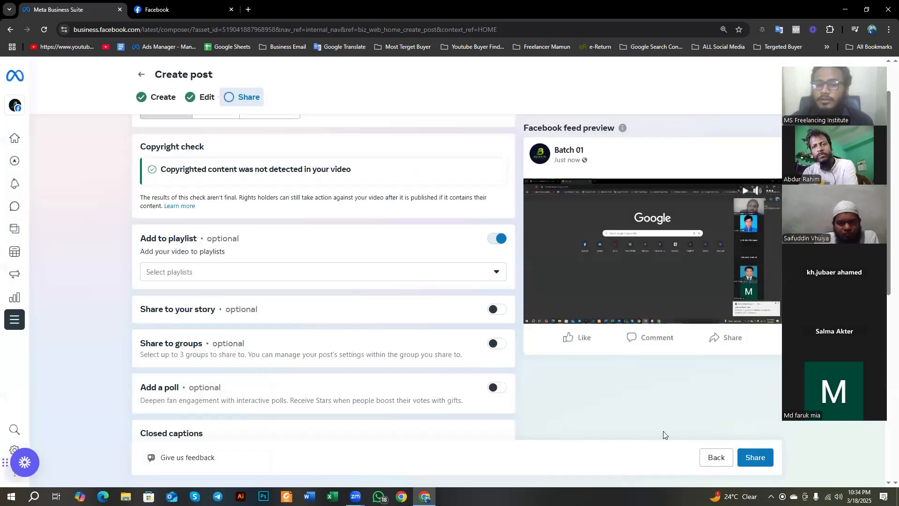
Step: Add the video to the "mete business suite" playlist
scroll(117, 277, "down", 3)
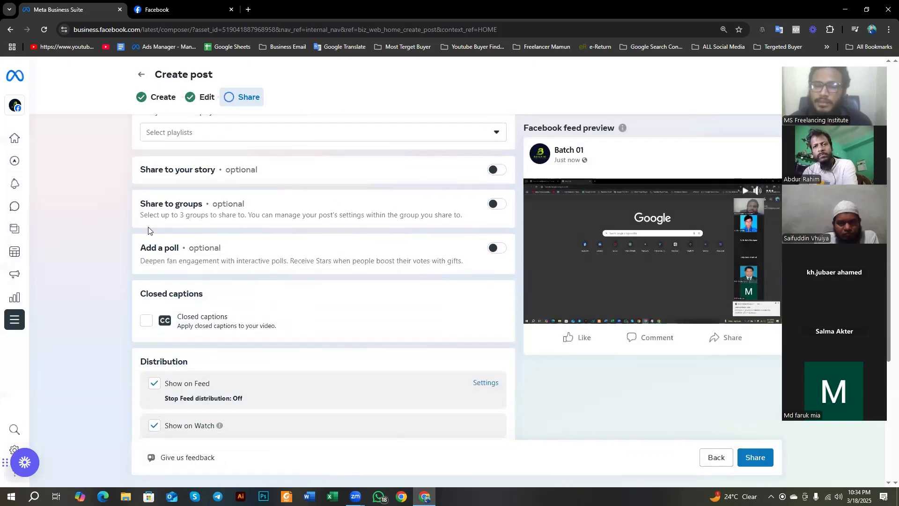
scroll(147, 229, "up", 2)
left_click(203, 227)
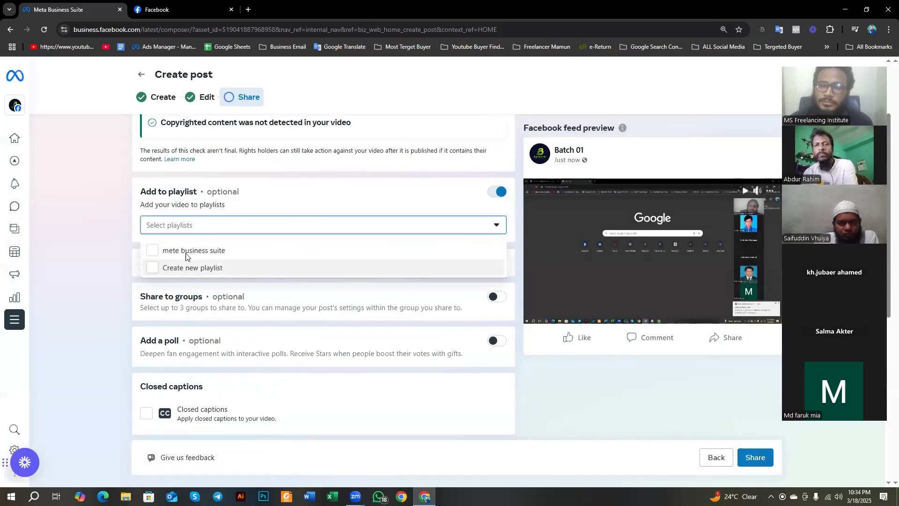
left_click(150, 255)
left_click(102, 238)
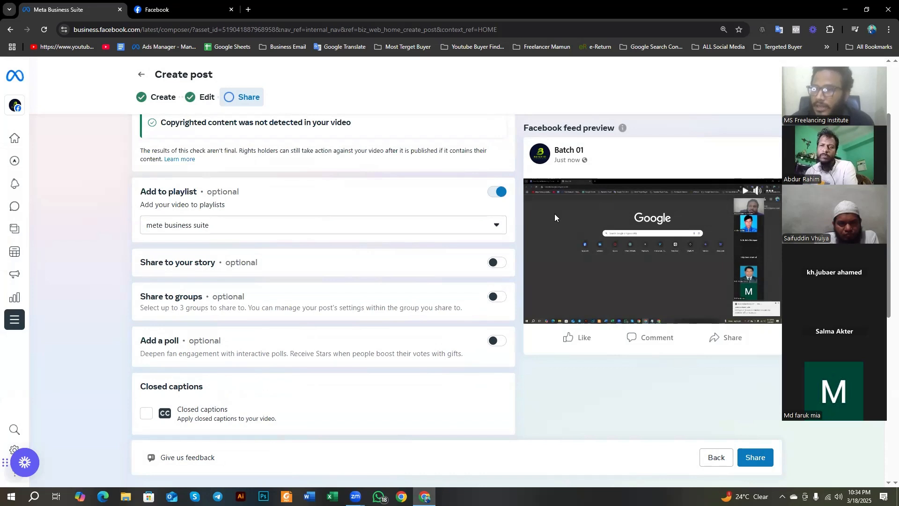
left_click(245, 231)
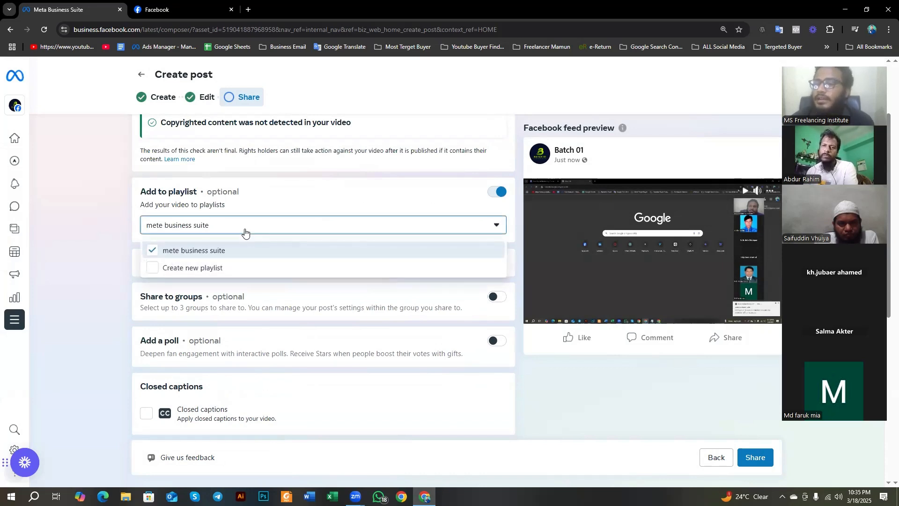
left_click(110, 234)
Step: Translate the Share to your story label into Bengali and turn on sharing the video to the story
scroll(132, 244, "down", 1)
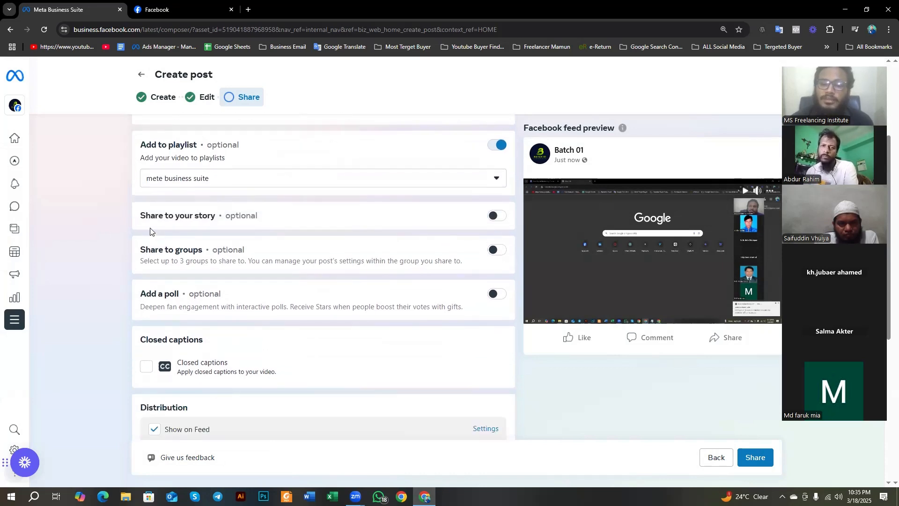
left_click_drag(139, 216, 230, 218)
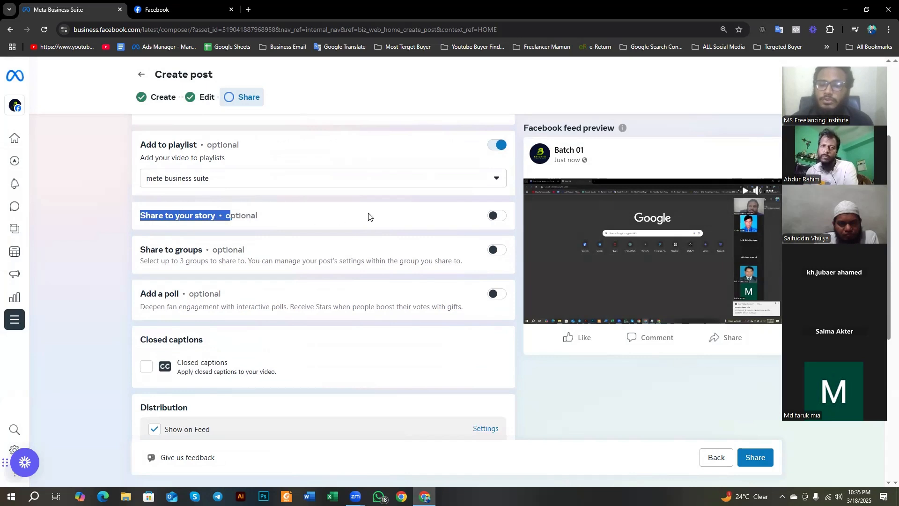
left_click(496, 216)
left_click(107, 212)
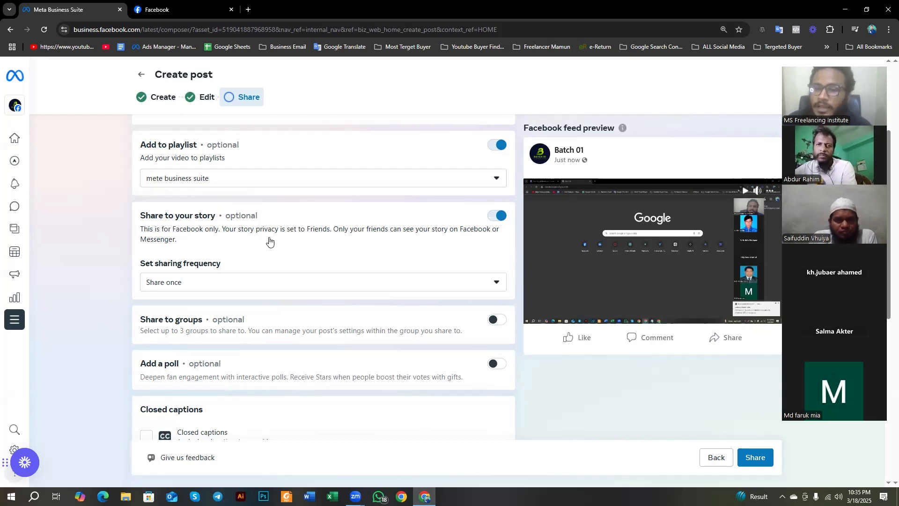
Step: Read the story's Facebook-only and privacy note phrase by phrase, together with its Bengali translation
left_click_drag(140, 231, 219, 235)
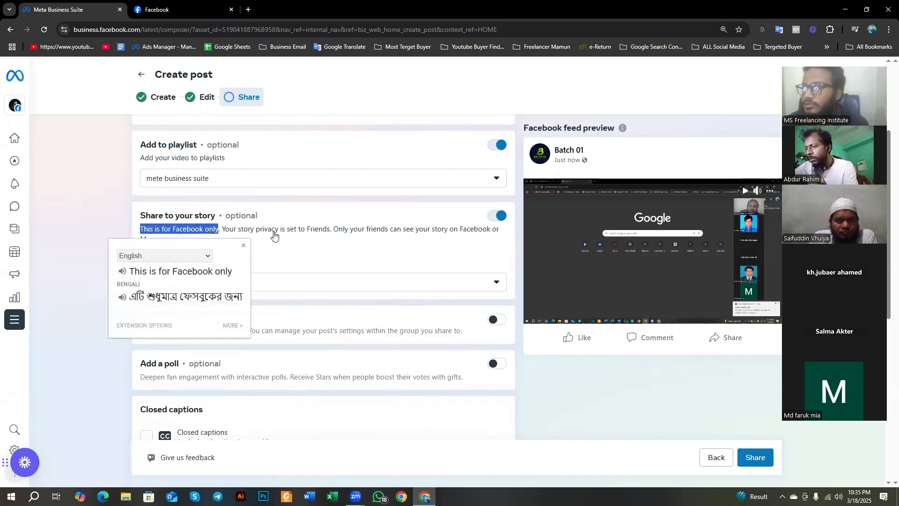
left_click(224, 232)
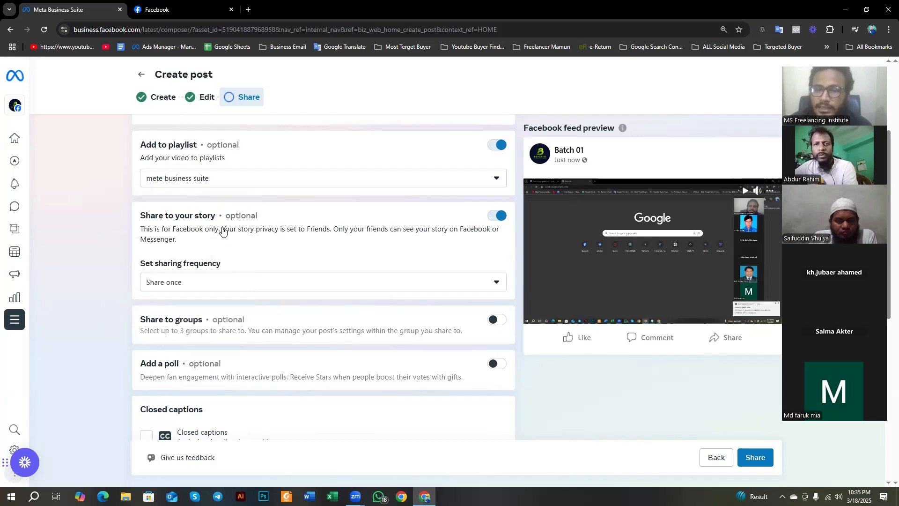
left_click_drag(222, 231, 418, 234)
left_click(355, 228)
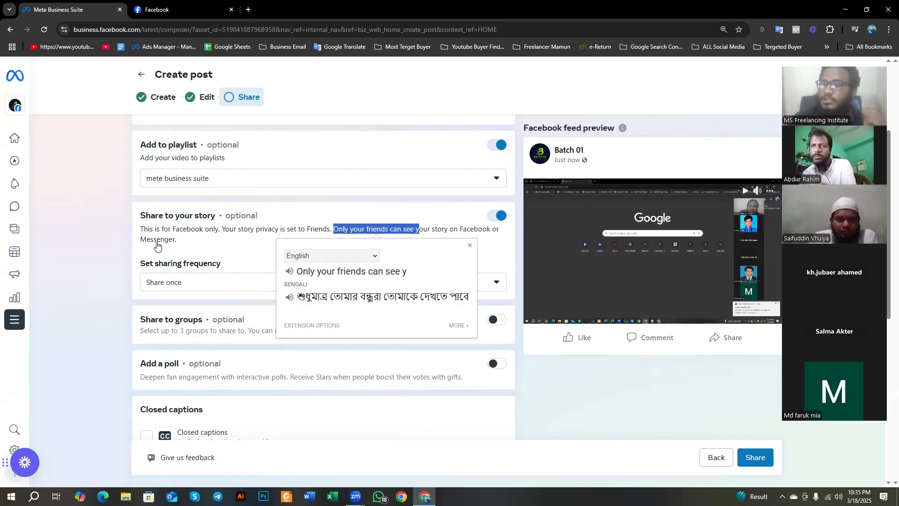
left_click(120, 273)
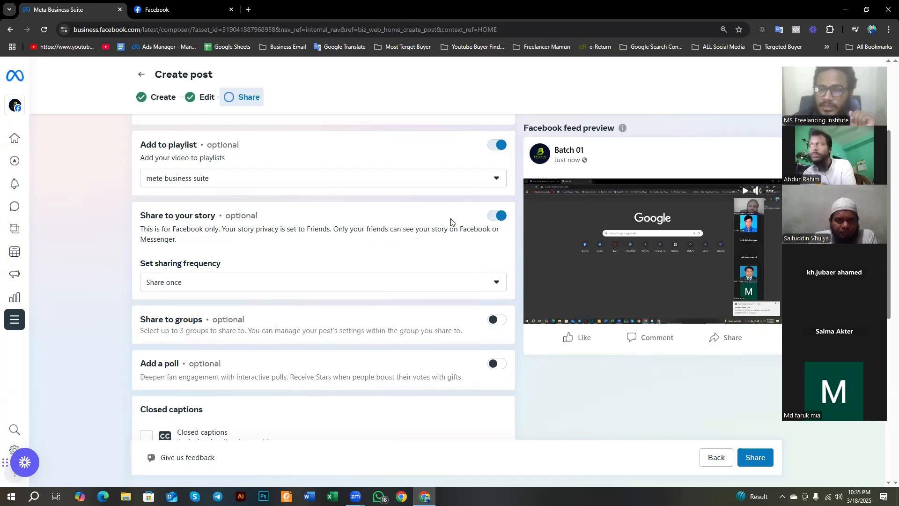
Step: Try the Share always frequency for the story and switch it back to Share once
left_click(291, 284)
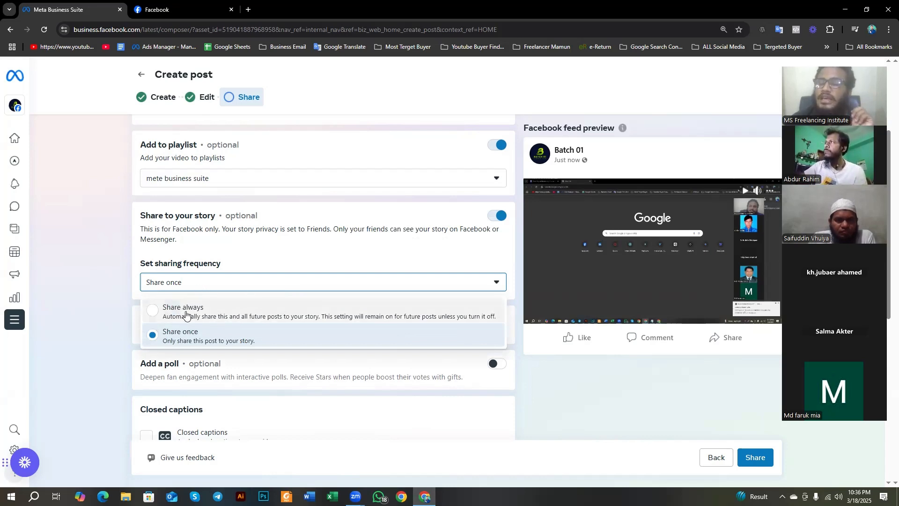
left_click(151, 313)
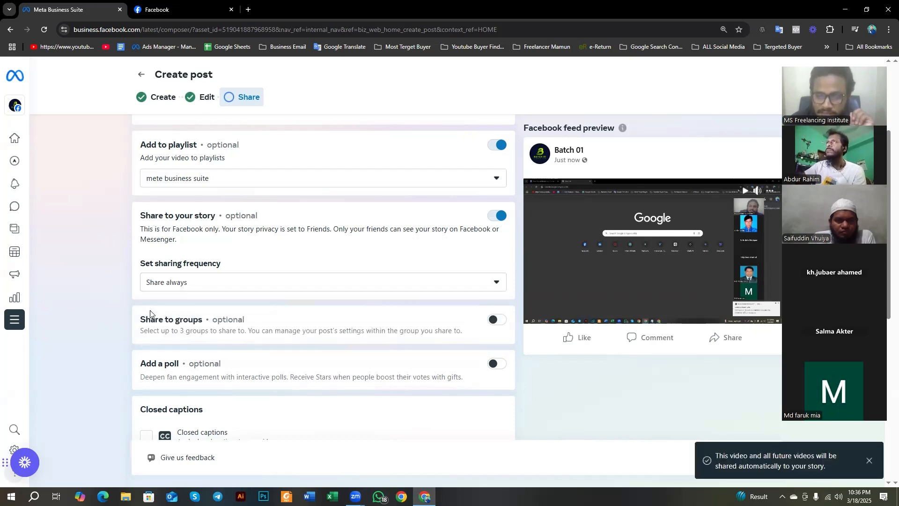
left_click(395, 282)
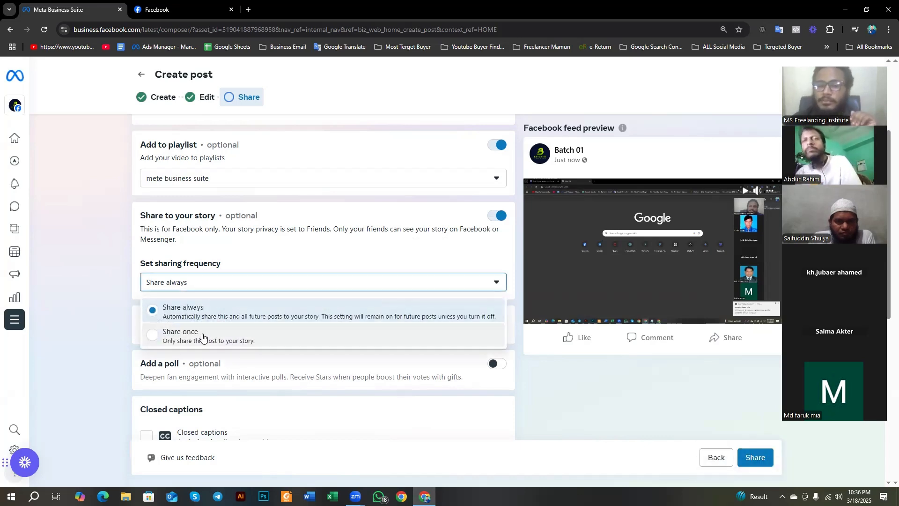
left_click(183, 338)
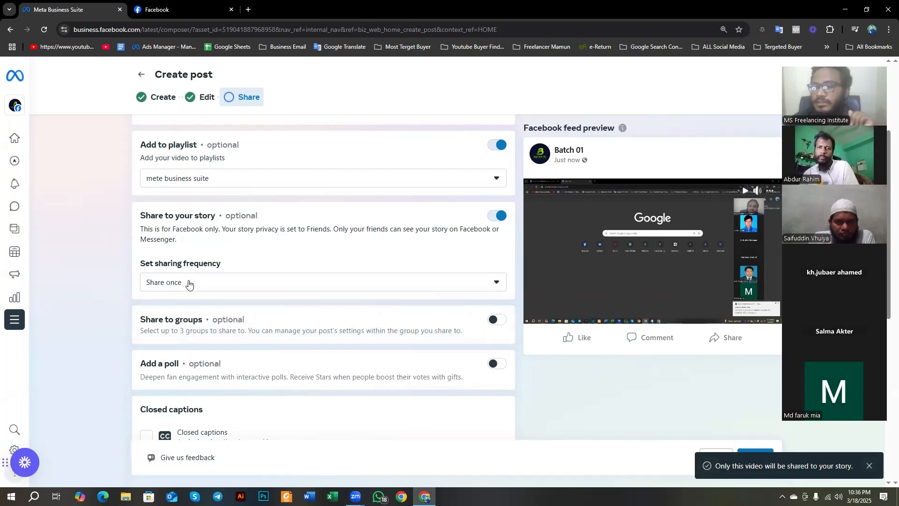
Step: Try turning on Share to groups, check which groups can be selected, and turn the option off again
scroll(181, 284, "down", 2)
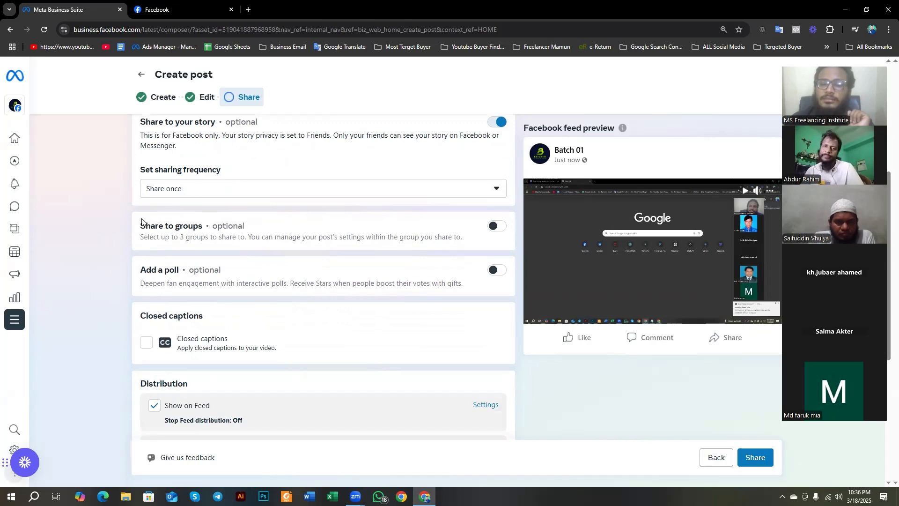
left_click_drag(142, 222, 210, 227)
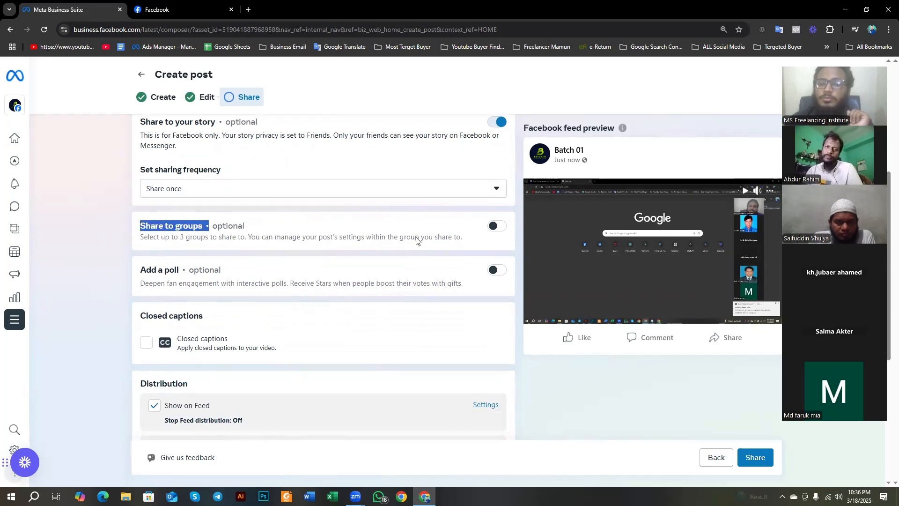
left_click(497, 226)
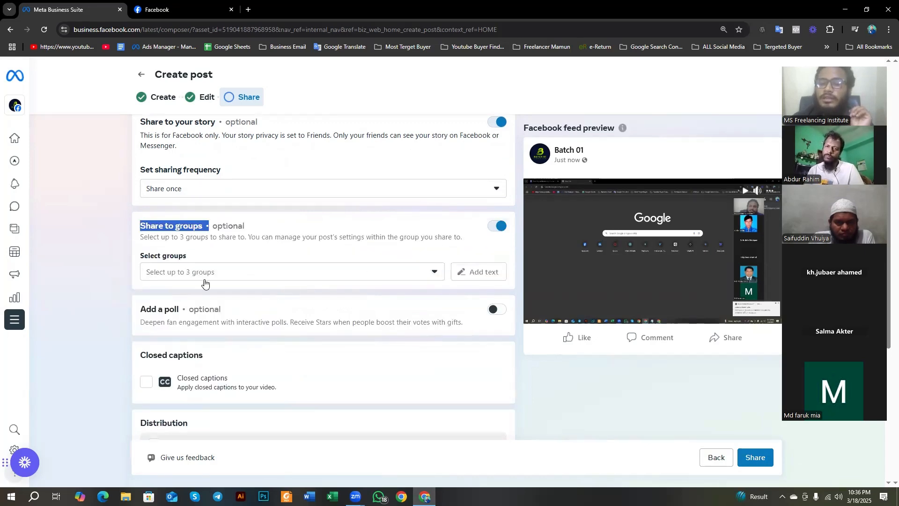
double_click(204, 272)
left_click(346, 271)
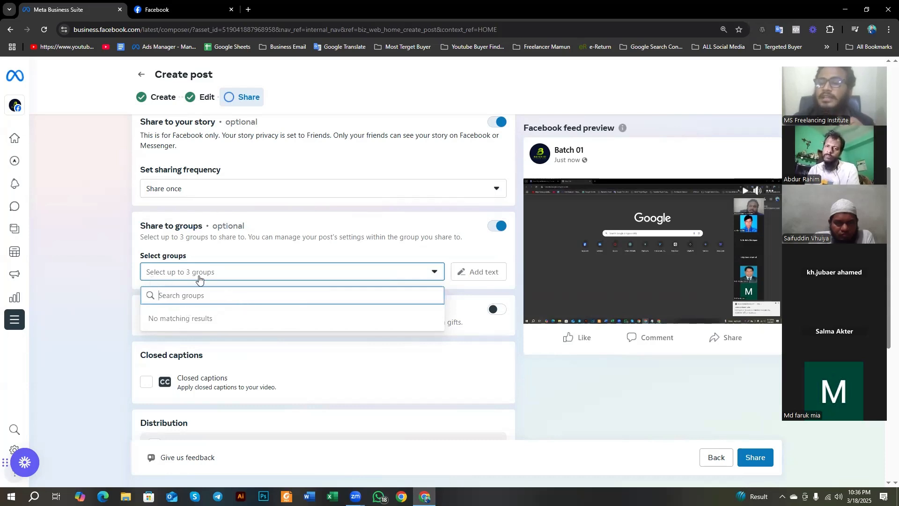
left_click(106, 275)
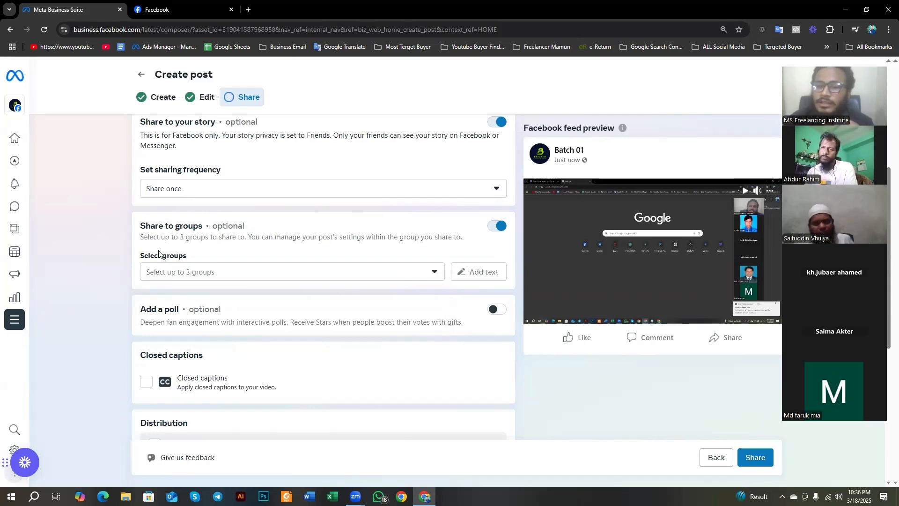
left_click(502, 226)
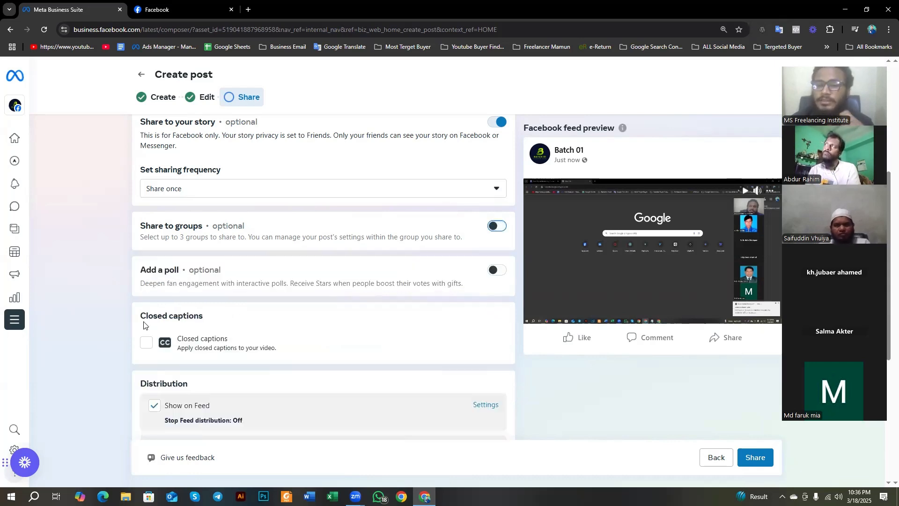
Step: Try adding a poll, look over its prompt and two option fields, and turn the poll off again
left_click(492, 270)
left_click(261, 322)
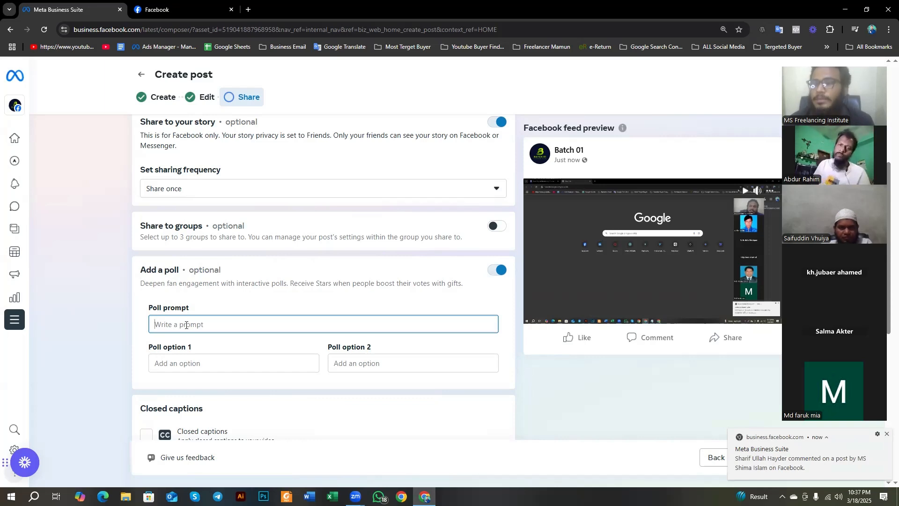
left_click(189, 361)
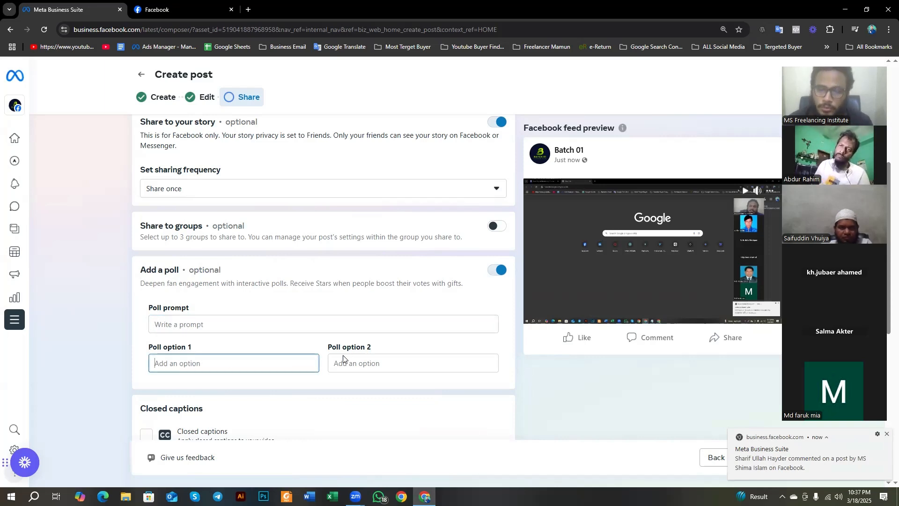
left_click(347, 362)
scroll(328, 356, "down", 2)
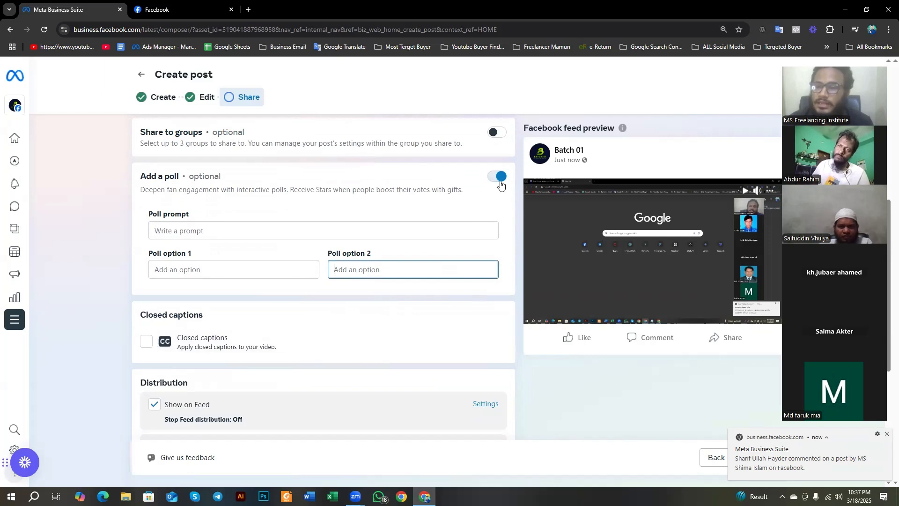
left_click(498, 177)
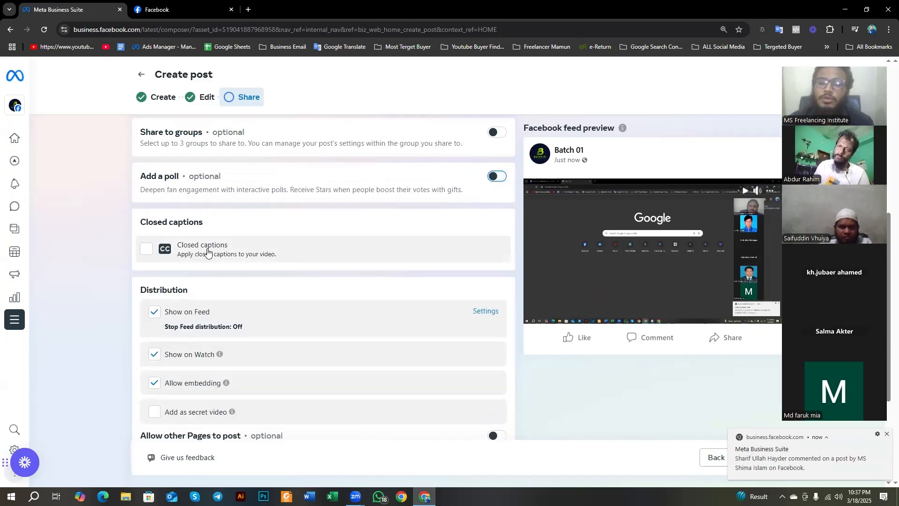
Step: Turn on closed captions and save the setting that keeps auto-generated captions unavailable to viewers until reviewed
left_click(149, 253)
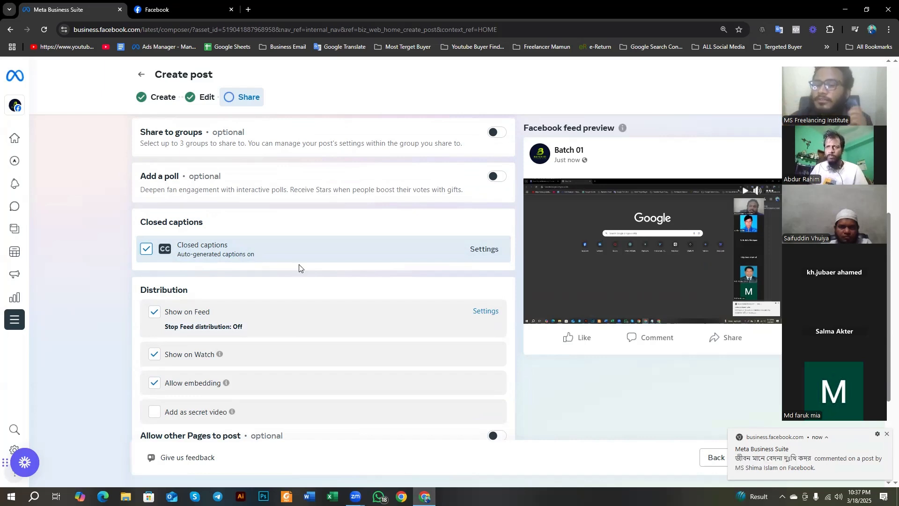
left_click(478, 249)
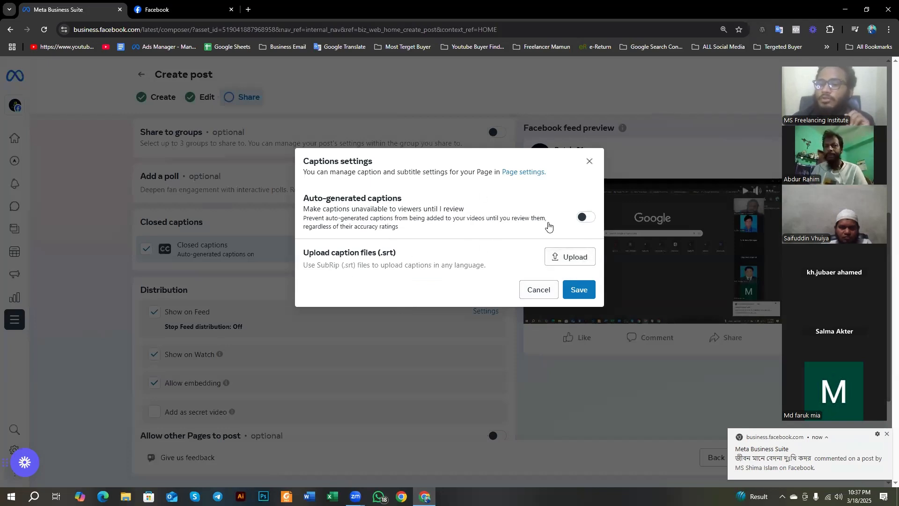
left_click(588, 217)
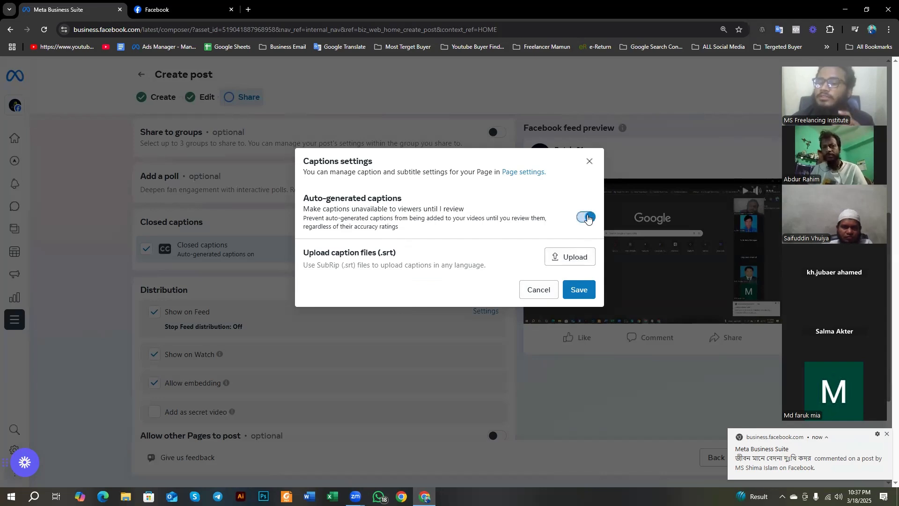
left_click(583, 290)
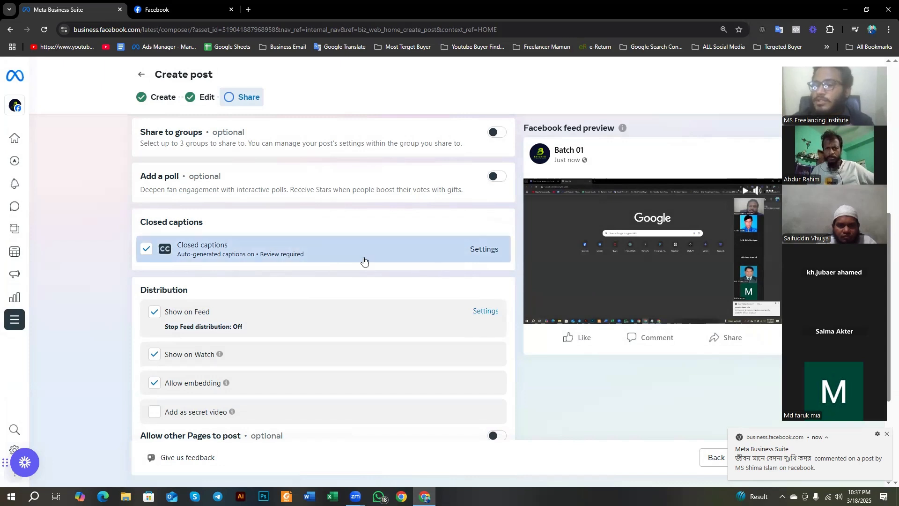
Step: Look through the video's Distribution options, from feed and Watch visibility to embedding, secret video and fundraising
scroll(110, 278, "down", 1)
scroll(112, 278, "down", 2)
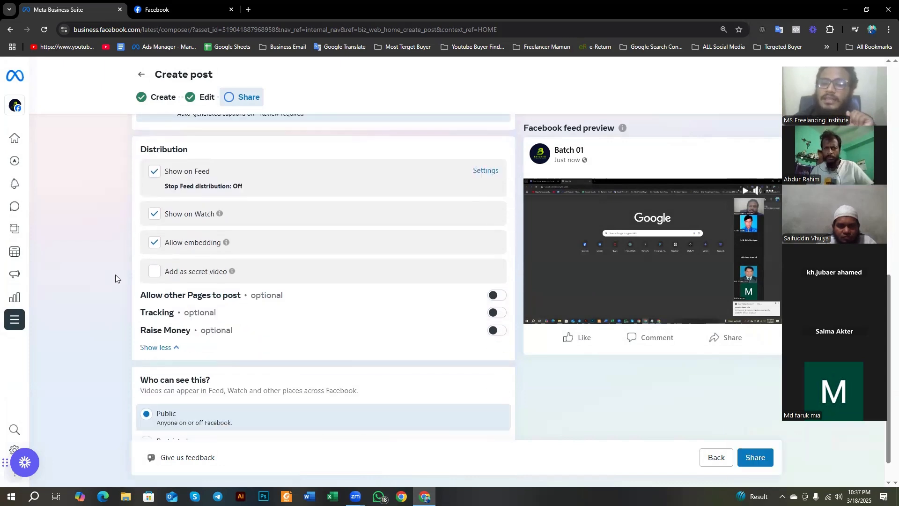
left_click_drag(141, 149, 191, 150)
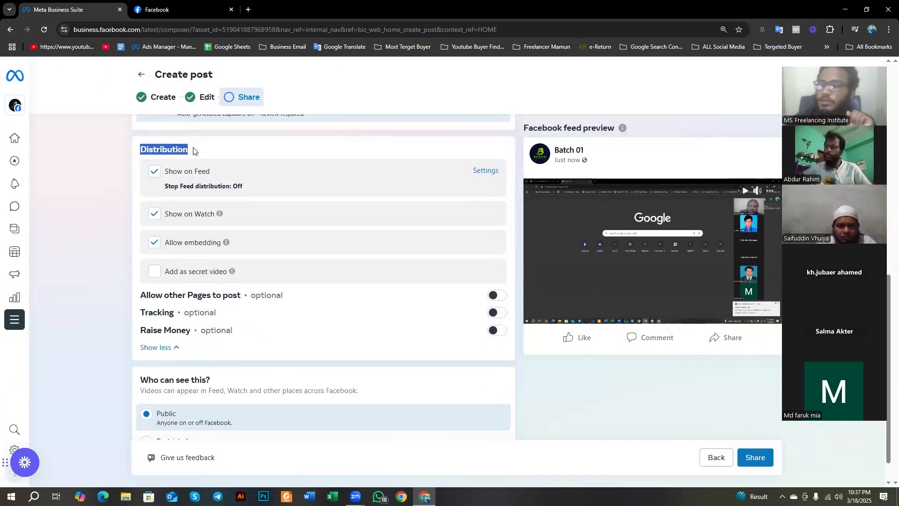
left_click(83, 169)
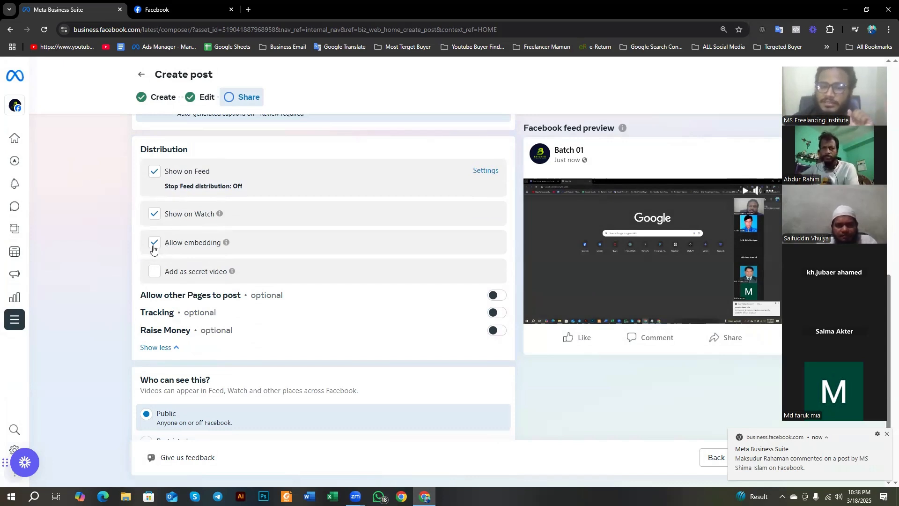
scroll(183, 211, "down", 1)
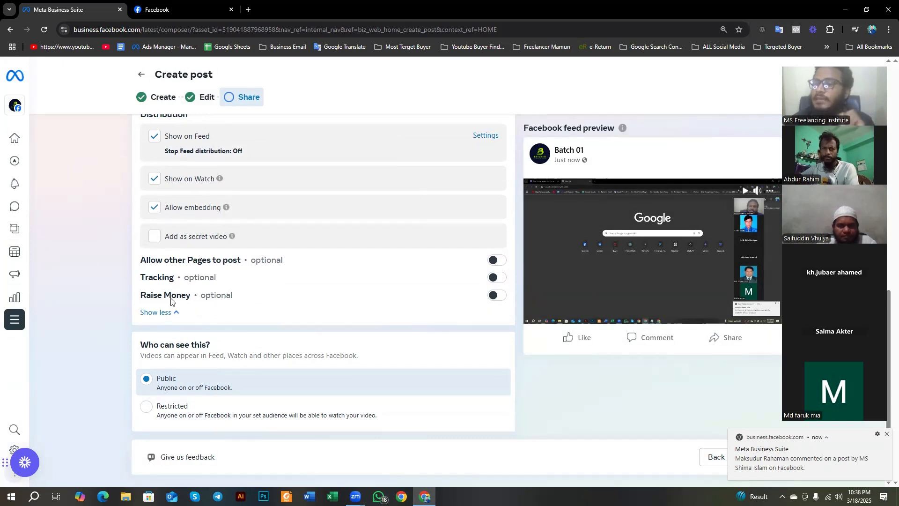
Step: Turn on Raise Money for the video and check the nonprofit or fundraiser field without choosing one
left_click(494, 295)
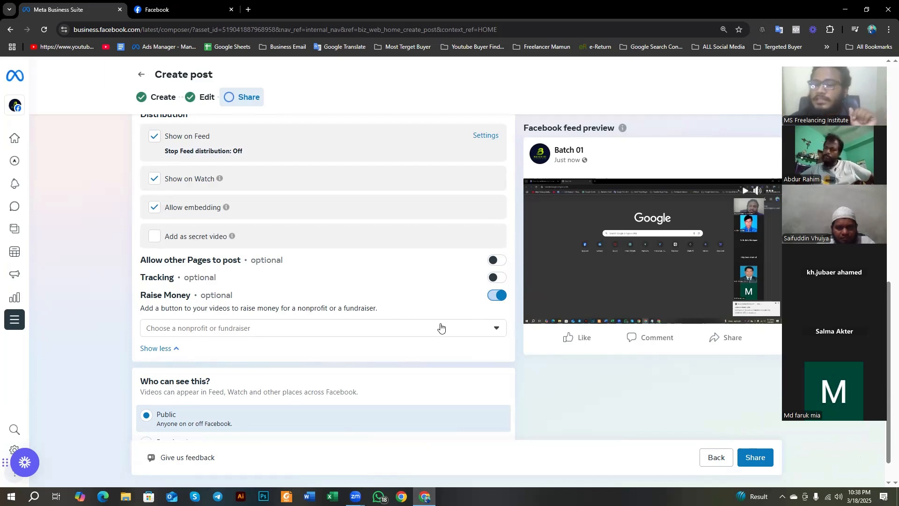
scroll(214, 337, "down", 1)
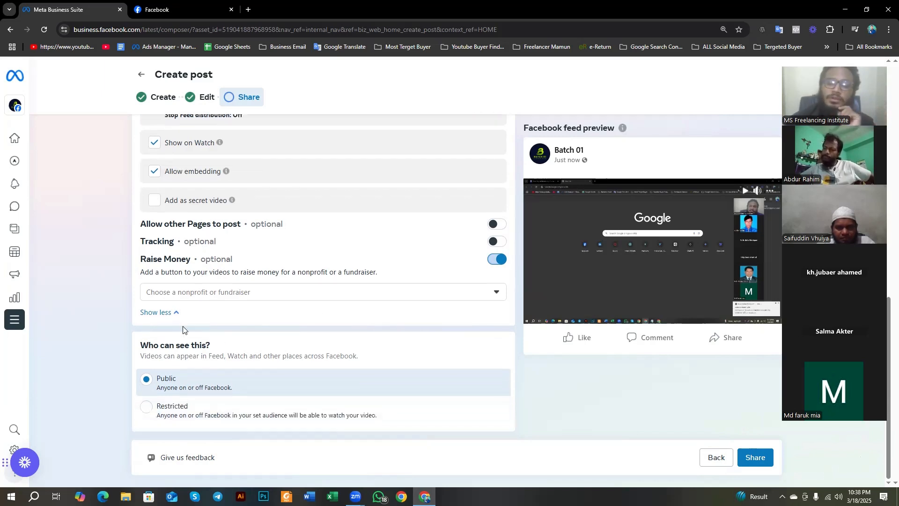
left_click(200, 297)
left_click(121, 298)
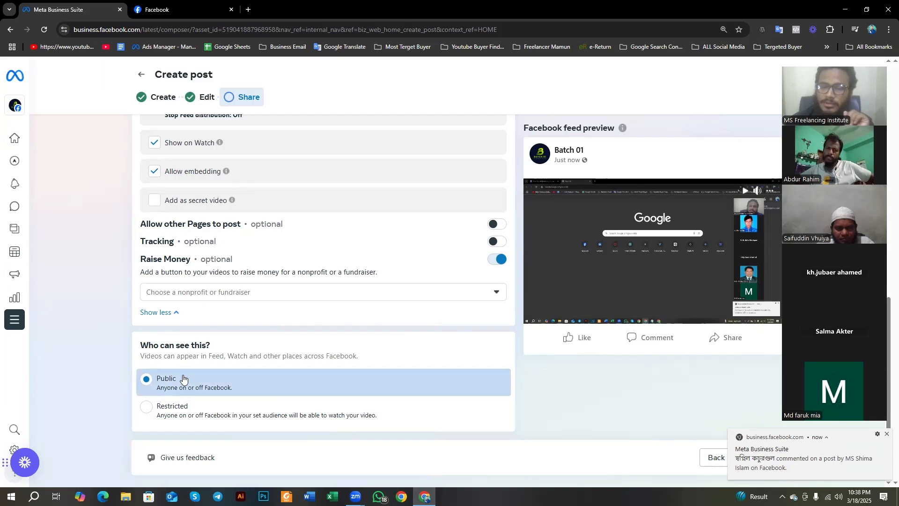
Step: Share the video post publicly and, while it publishes, replace the old Facebook tab with a new blank one
left_click(886, 434)
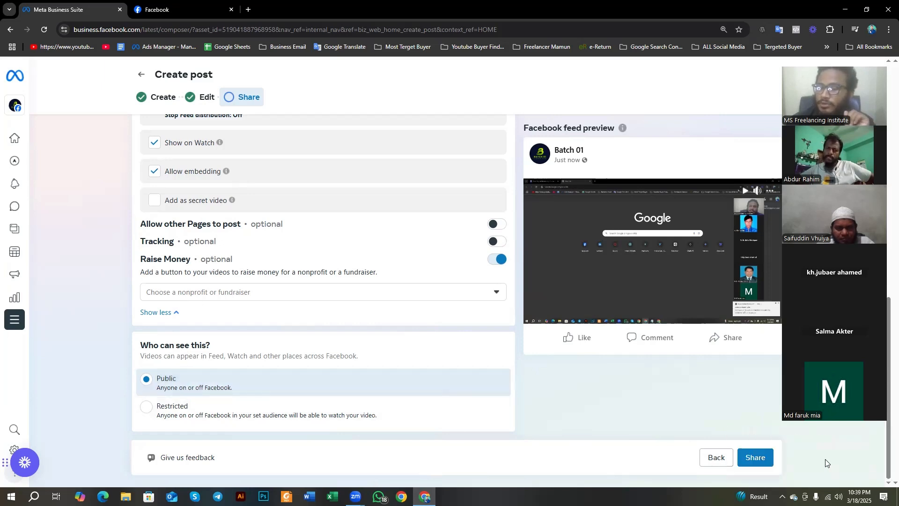
left_click(760, 457)
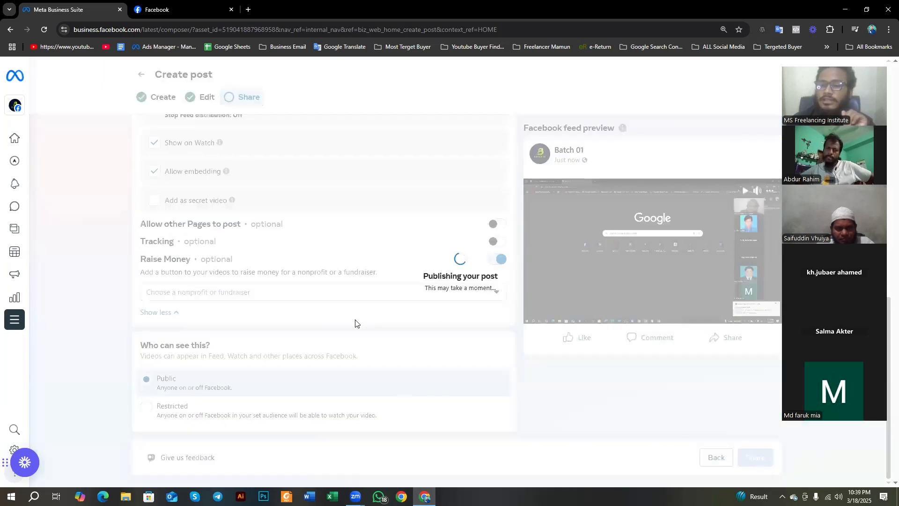
left_click(249, 10)
left_click(234, 5)
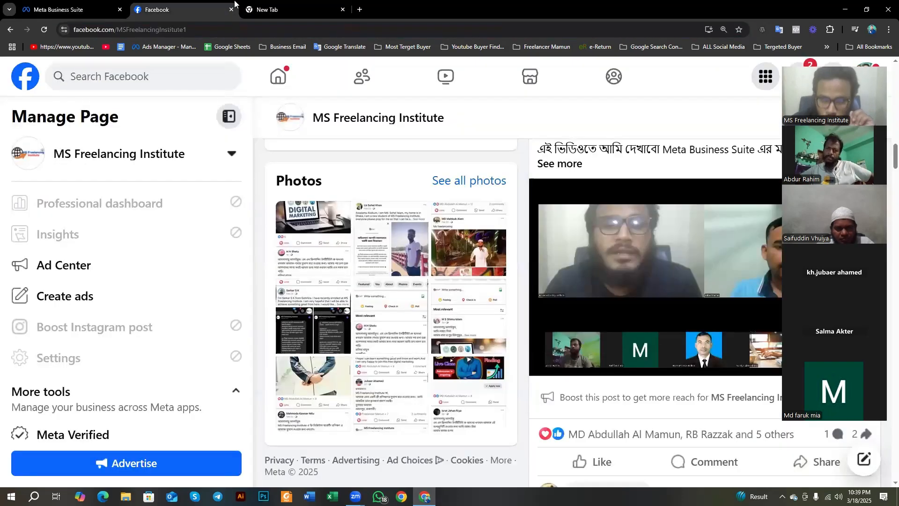
left_click(231, 10)
left_click(85, 5)
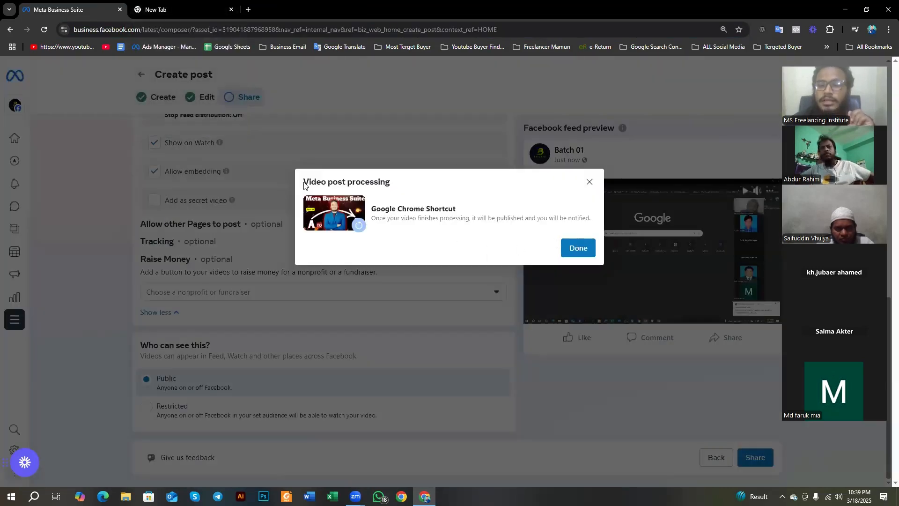
Step: Close the video post processing notice and postpone the offer to create a reel from the video
left_click_drag(304, 184, 407, 191)
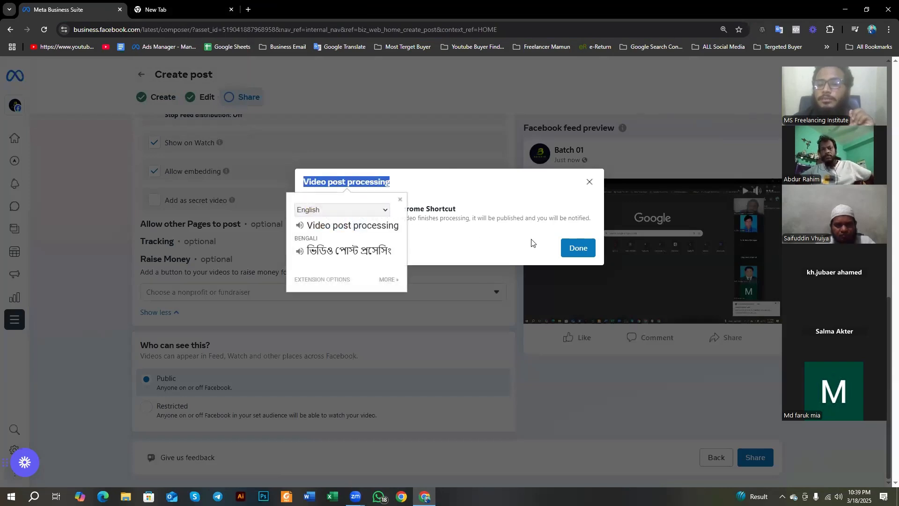
left_click(584, 250)
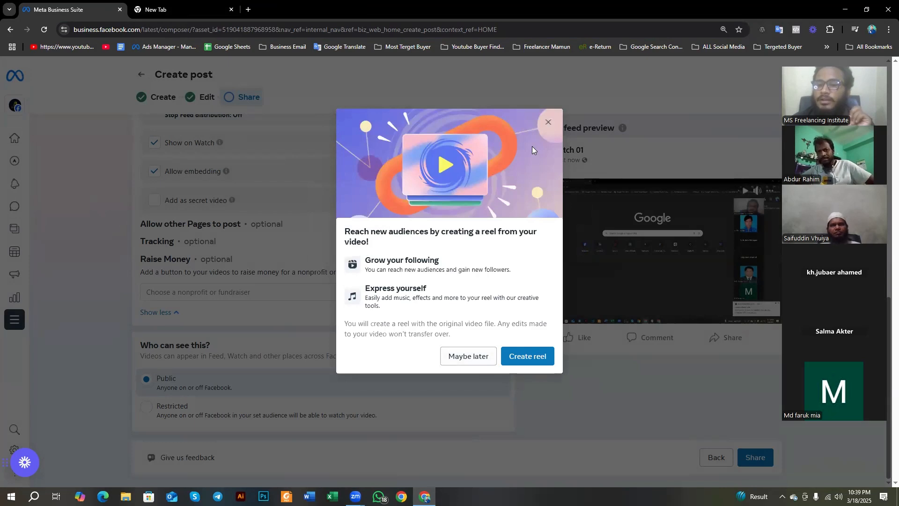
left_click_drag(343, 230, 373, 242)
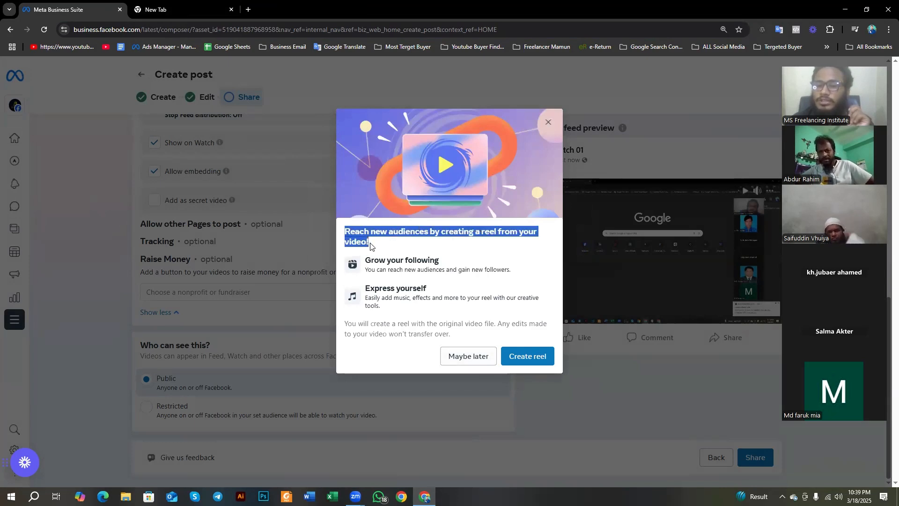
left_click(446, 240)
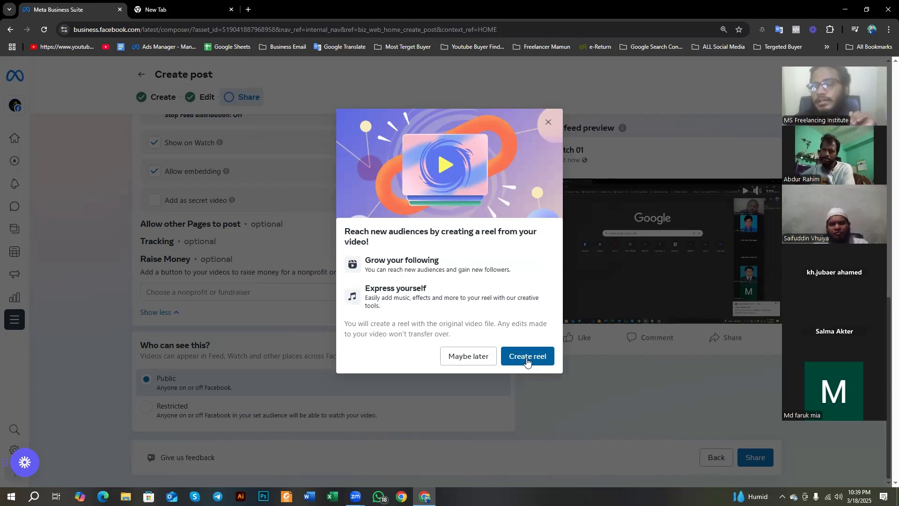
left_click(476, 358)
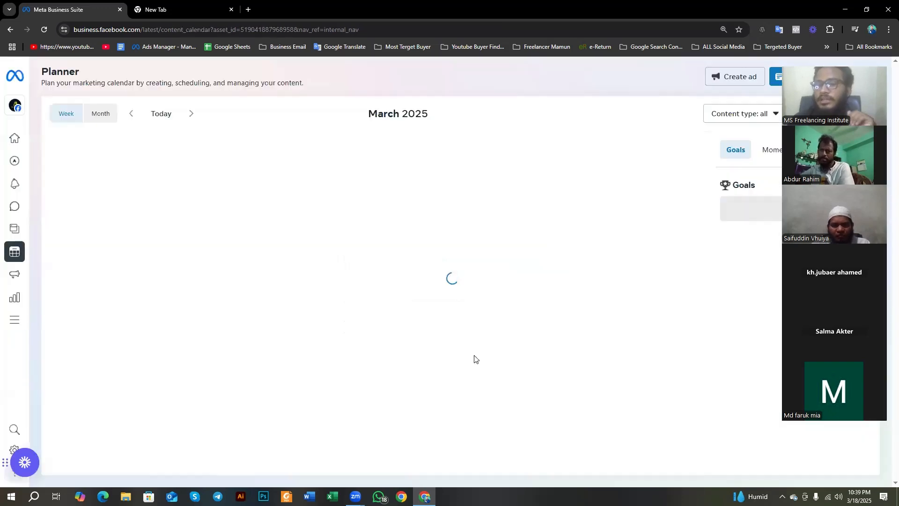
Step: Go from the Planner to the Batch 01 home page
left_click(13, 142)
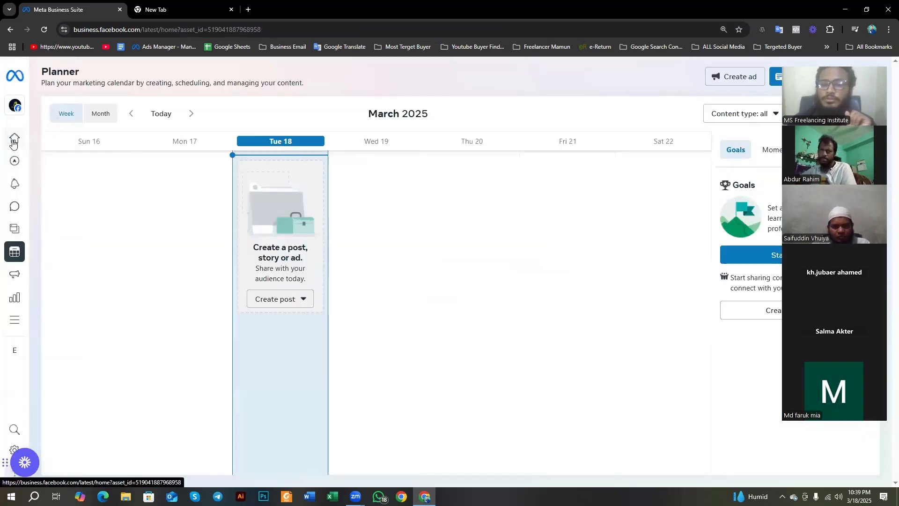
scroll(469, 209, "up", 2)
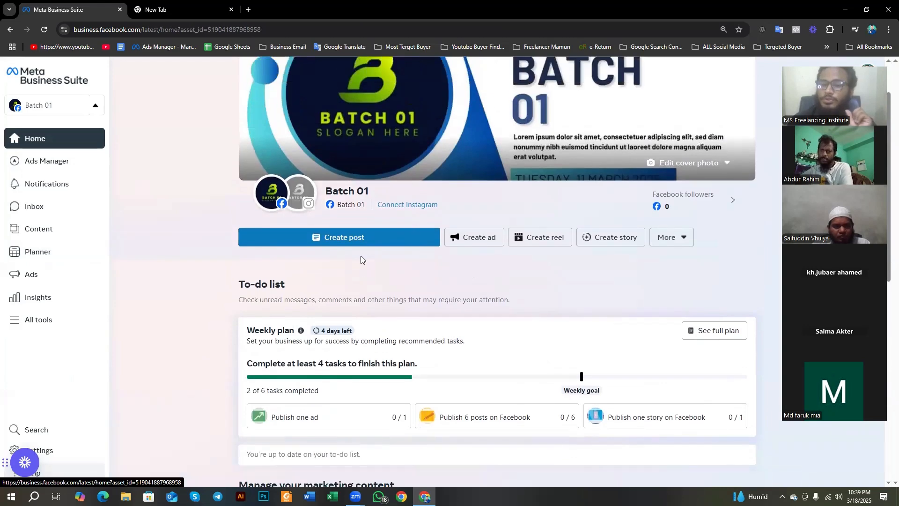
Step: Look at the blank post composer's photo and video options, and leave it by discarding the changes
left_click(361, 243)
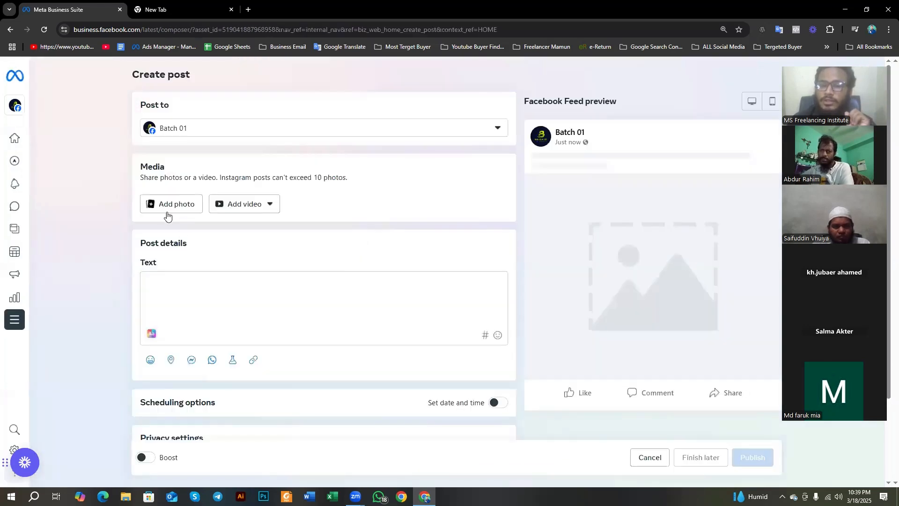
left_click(11, 30)
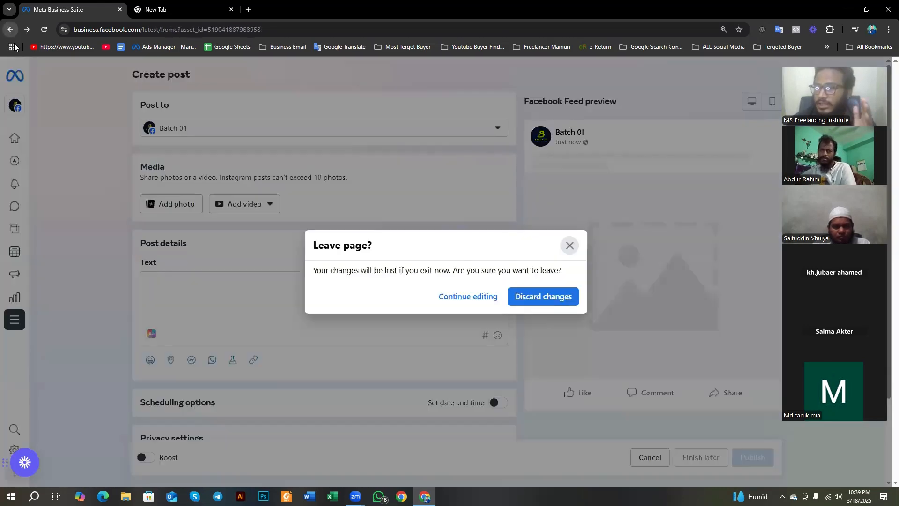
left_click(537, 296)
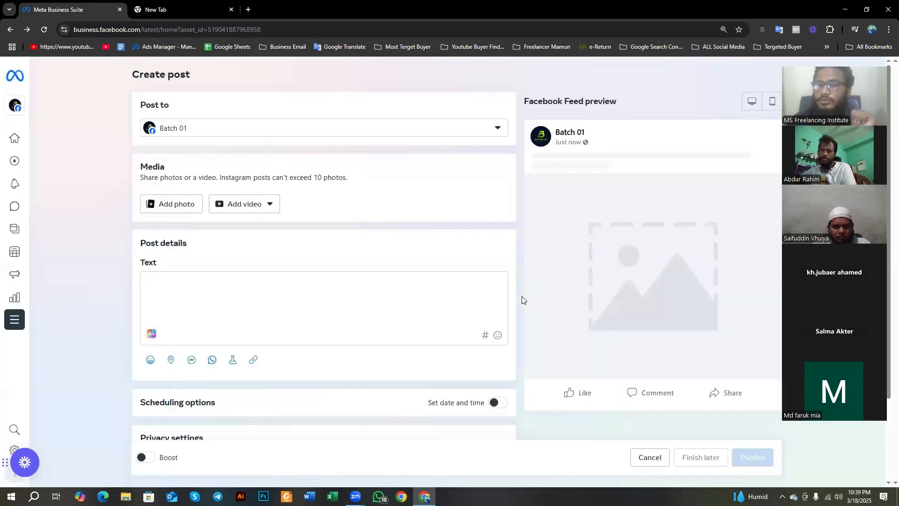
Step: Start creating an ad for the Batch 01 Page, return home once, and reopen the ad goal selection
scroll(178, 260, "up", 3)
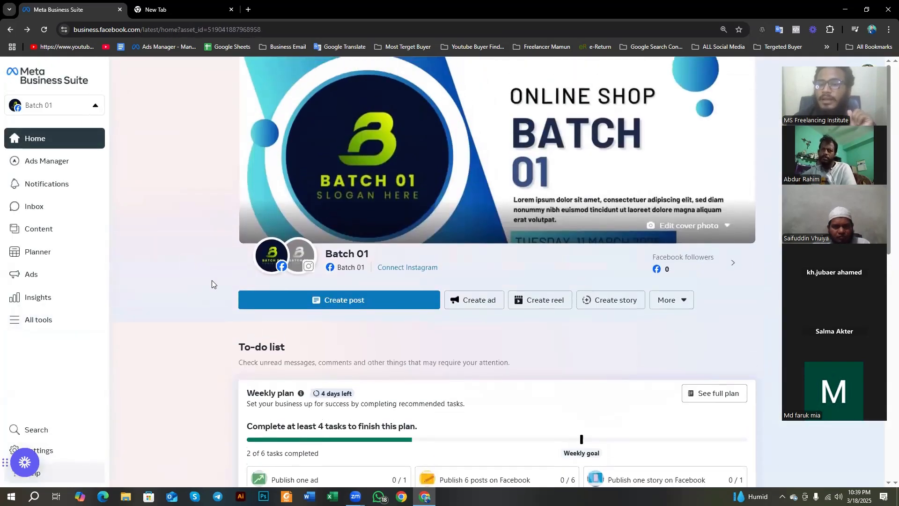
left_click(468, 304)
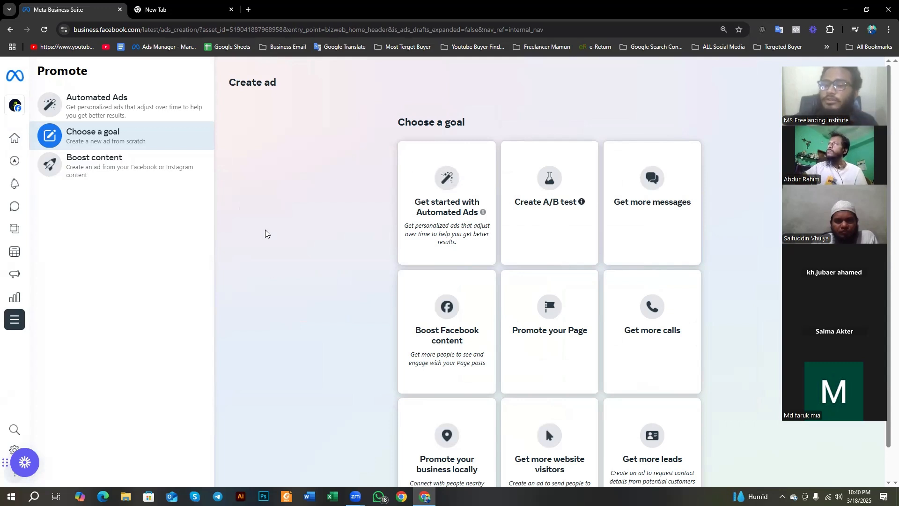
left_click(10, 29)
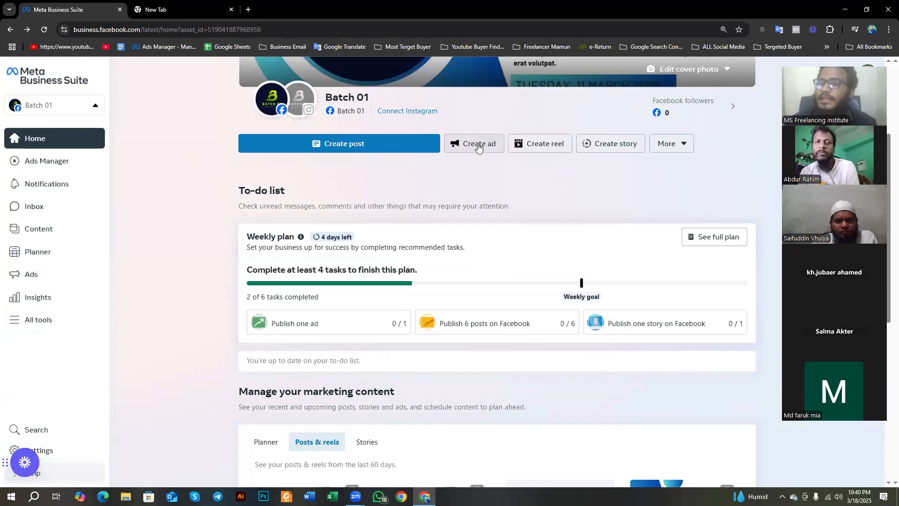
left_click(478, 145)
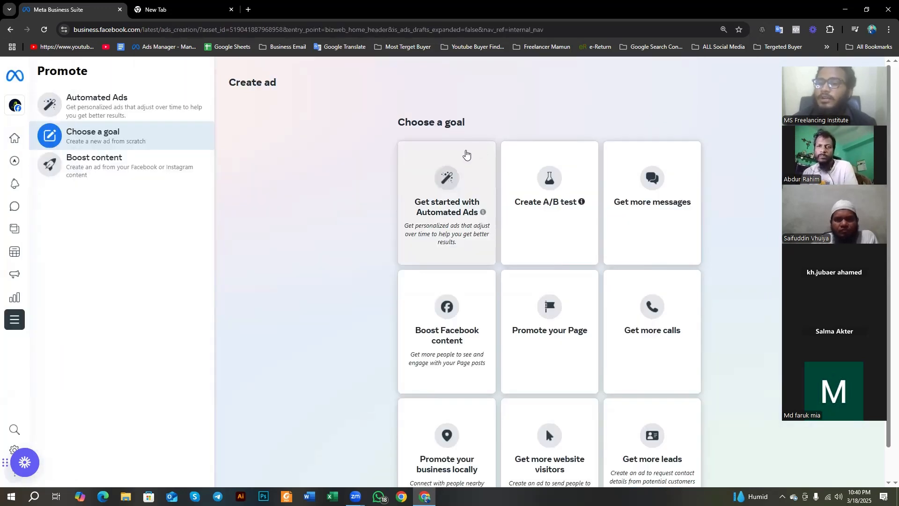
Step: Look over the available ad goals and highlight the Create ad heading
scroll(496, 155, "down", 1)
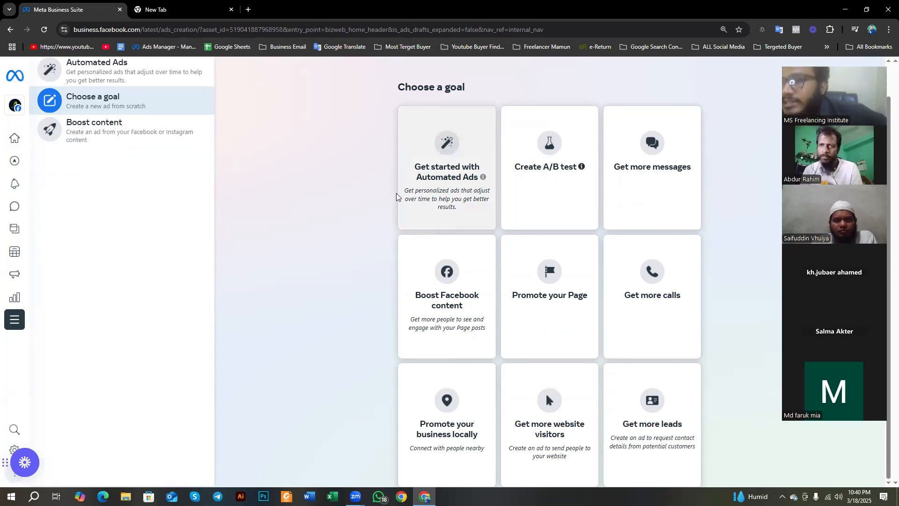
scroll(209, 155, "up", 1)
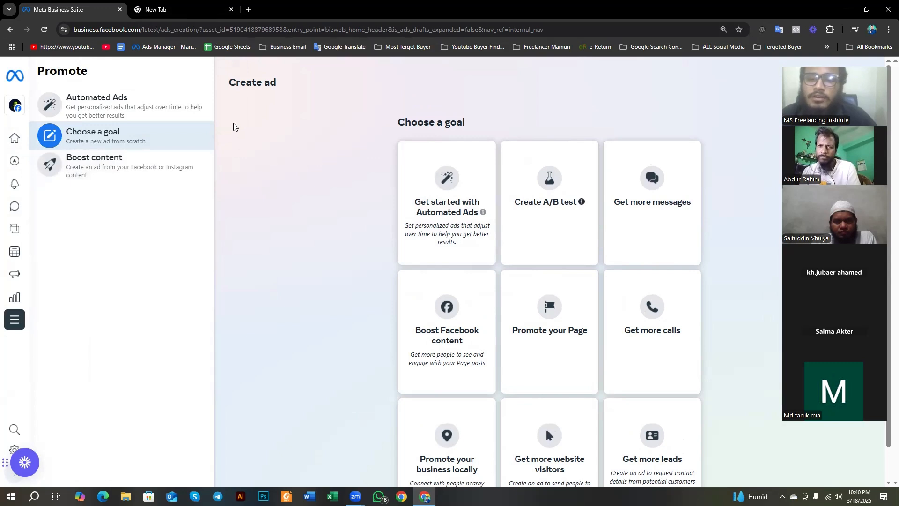
left_click_drag(228, 83, 274, 92)
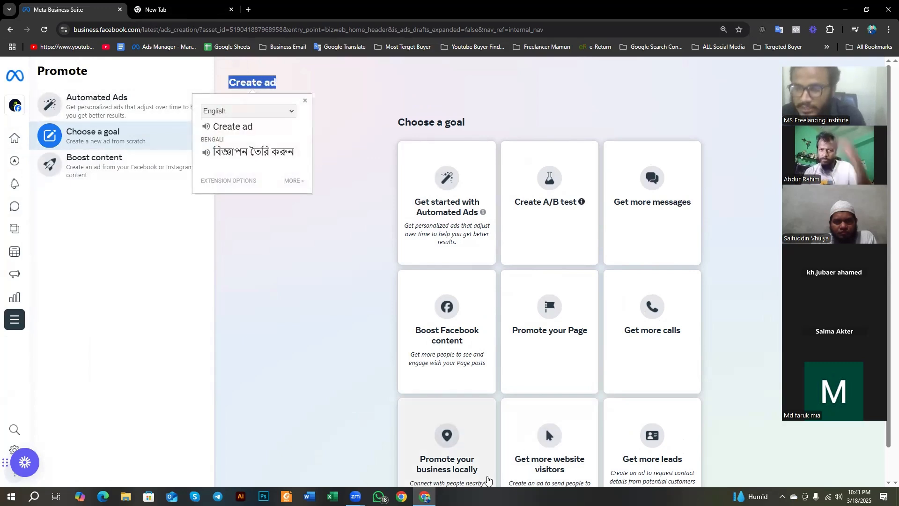
key("Print")
left_click_drag(0, 0, 898, 505)
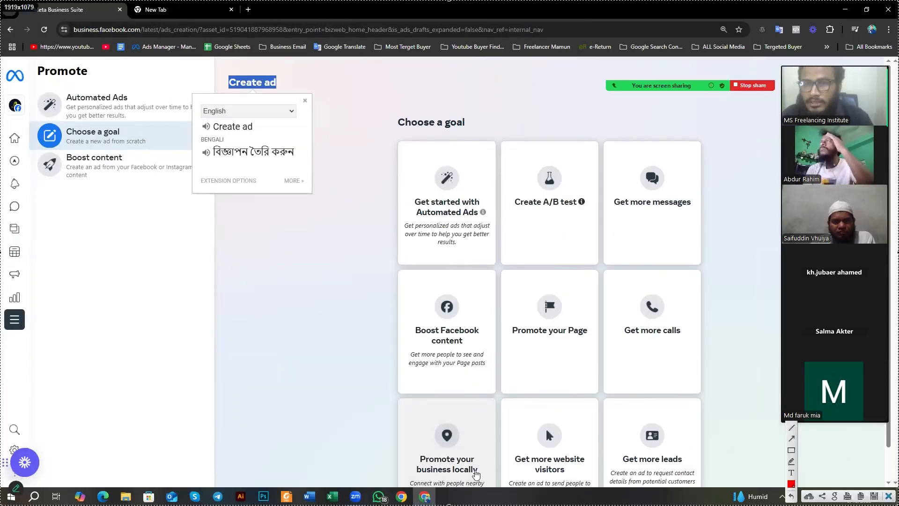
key("ctrl+c")
left_click(305, 100)
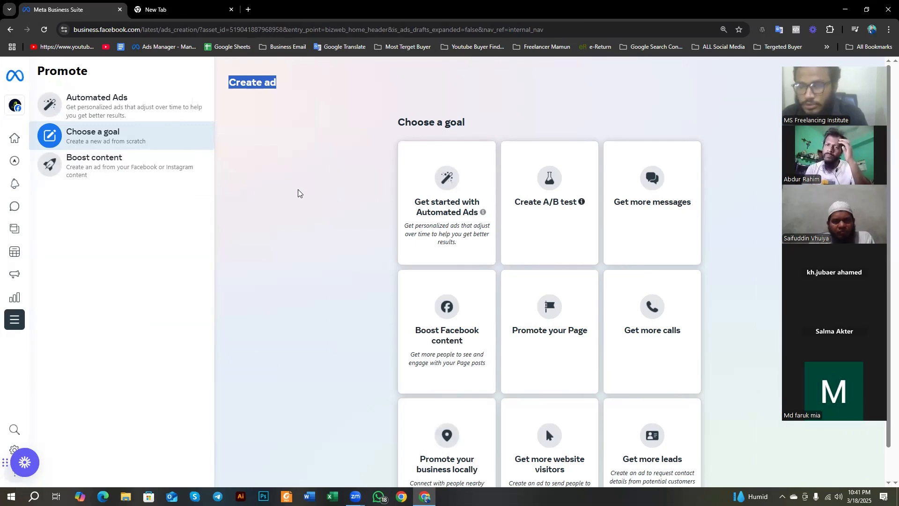
Step: Try outlining the Promote options with a red rectangle on a full-screen capture, then exit it and close the translation popup
key("Print")
key("ctrl+a")
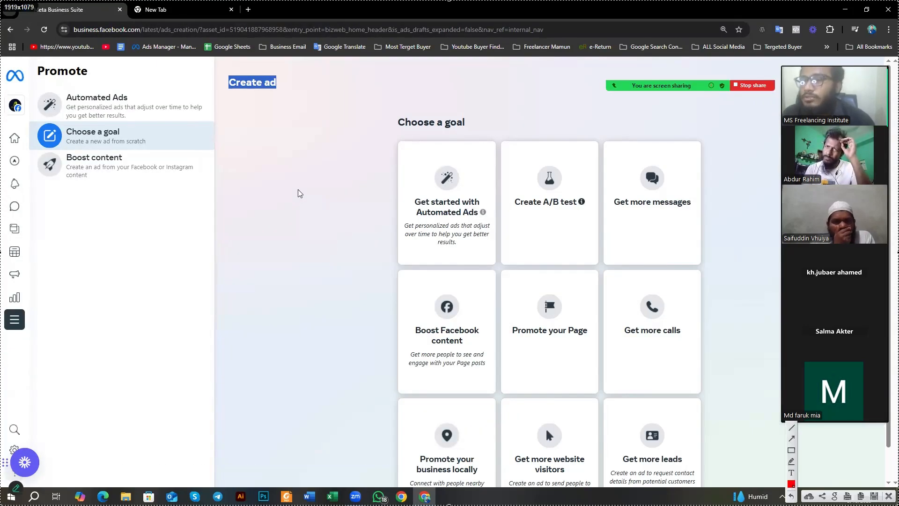
left_click(791, 450)
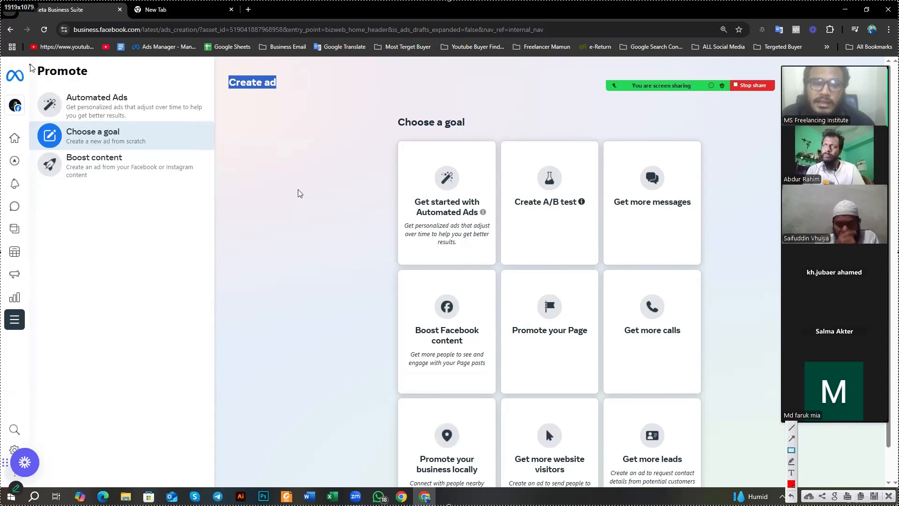
left_click_drag(30, 63, 191, 187)
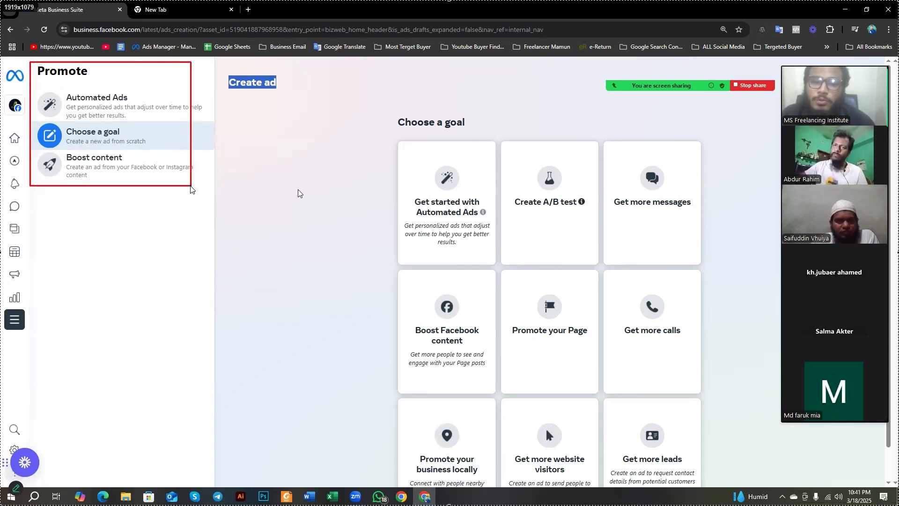
right_click(190, 189)
left_click(206, 194)
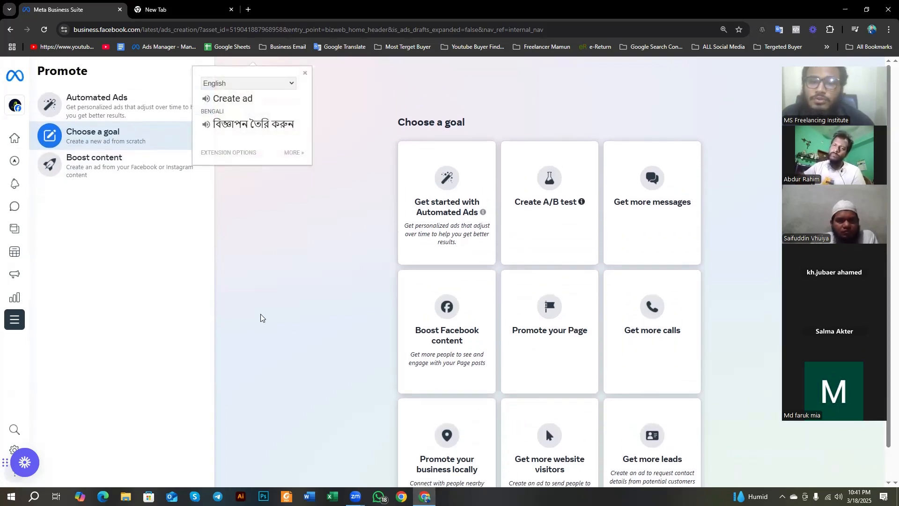
left_click(306, 73)
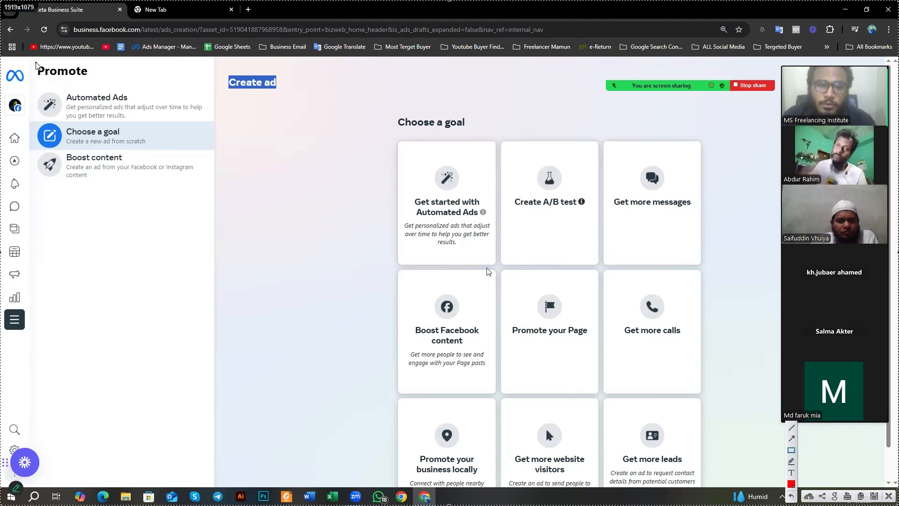
Step: Outline the Promote heading and the Automated Ads, Choose a goal and Boost content options with red rectangles, and close the screen capture
left_click_drag(35, 62, 100, 81)
scroll(103, 86, "up", 6)
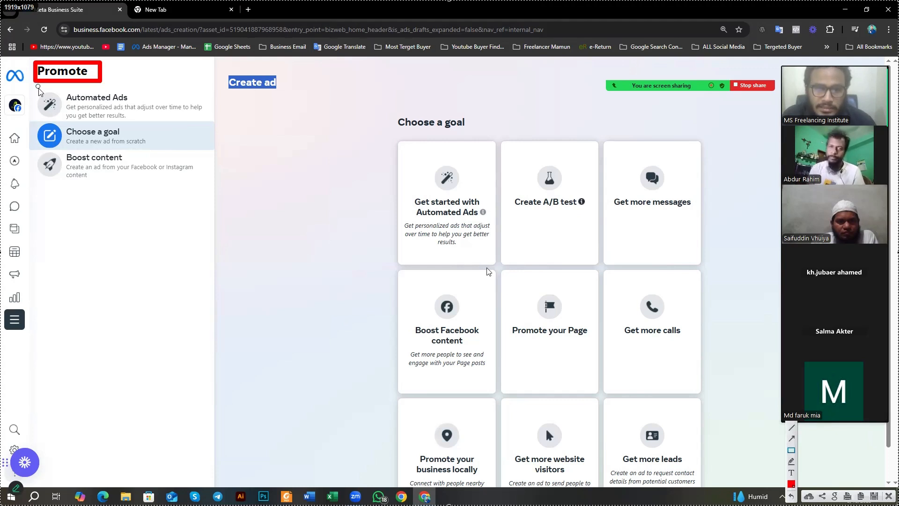
mouse_move(39, 87)
left_mouse_down()
mouse_move(128, 120)
mouse_move(212, 125)
left_mouse_up()
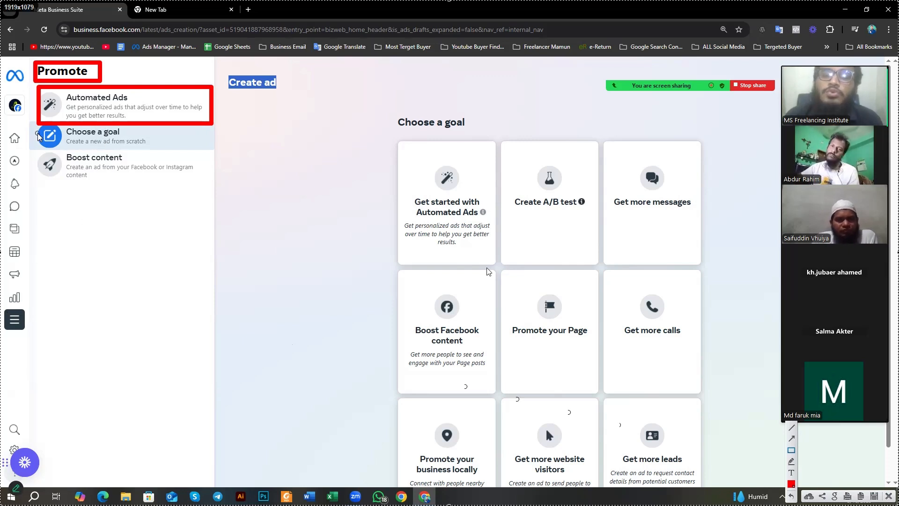
mouse_move(33, 124)
left_mouse_down()
mouse_move(149, 154)
mouse_move(197, 151)
left_mouse_up()
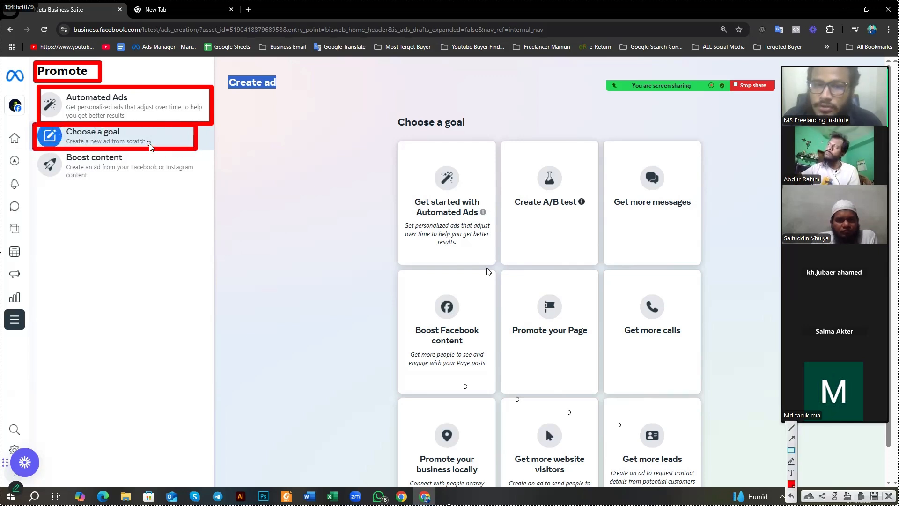
mouse_move(35, 151)
left_mouse_down()
mouse_move(51, 170)
mouse_move(204, 184)
left_mouse_up()
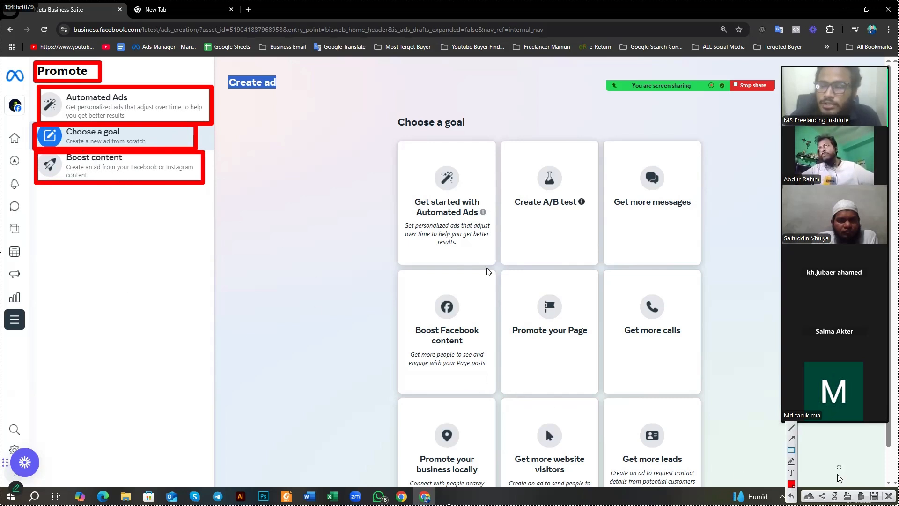
left_click(889, 496)
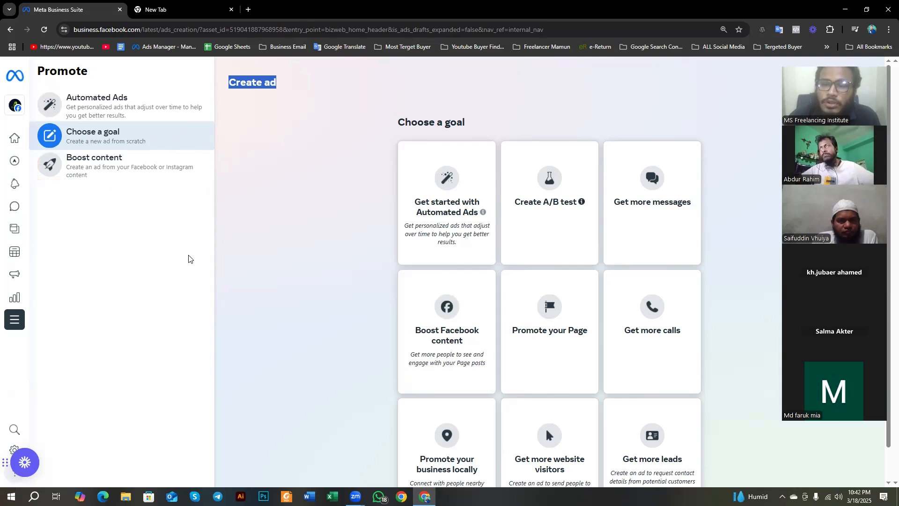
Step: Clear the Create ad heading's highlight and look over the goal cards from Automated Ads to Get more leads
left_click(245, 227)
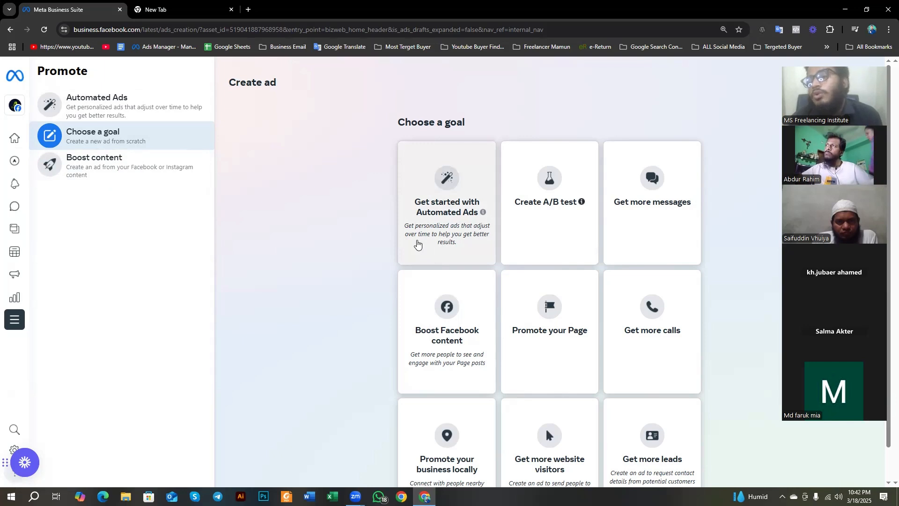
scroll(363, 227, "down", 2)
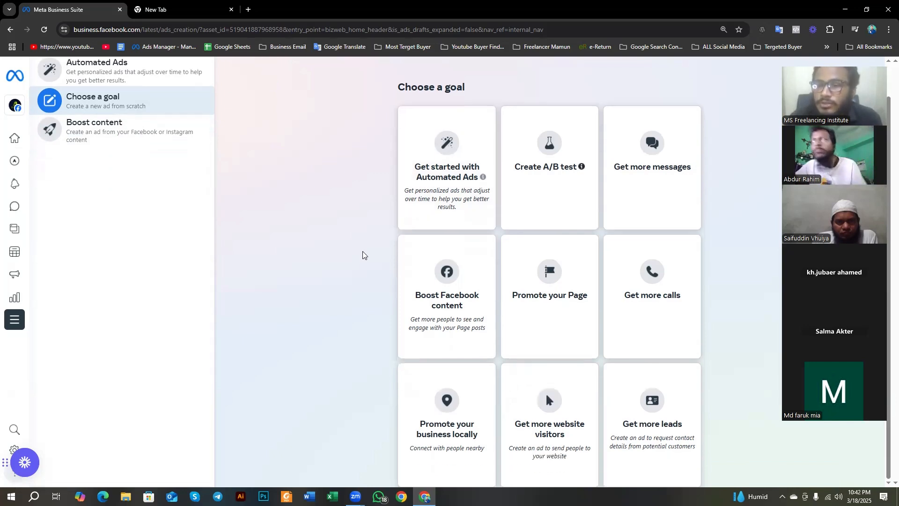
scroll(363, 253, "up", 2)
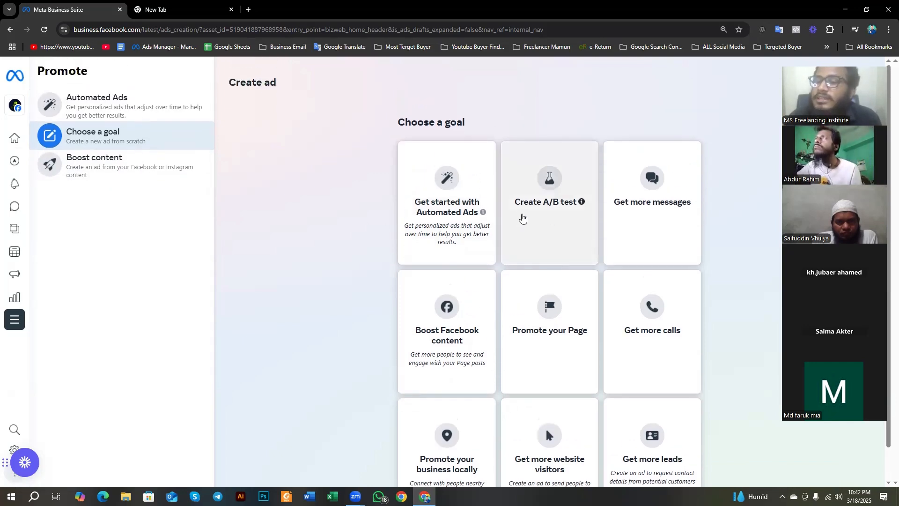
scroll(536, 220, "down", 1)
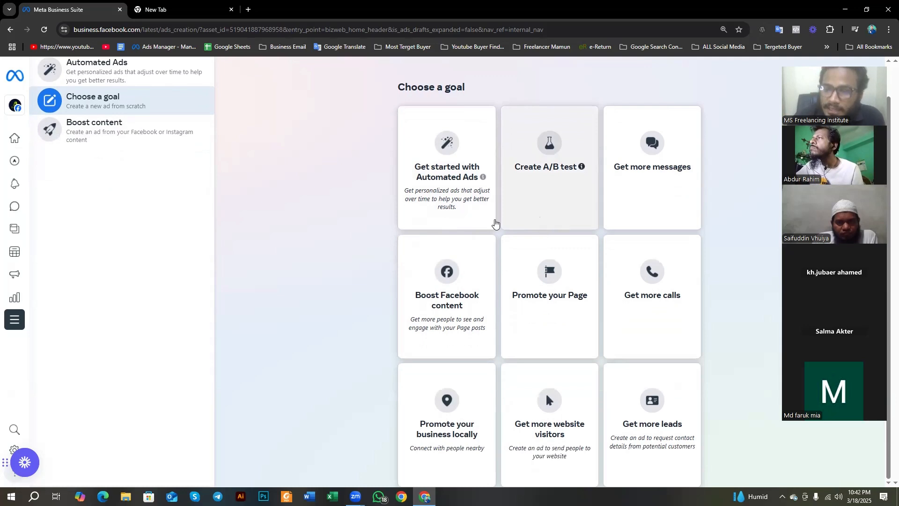
scroll(496, 223, "up", 1)
scroll(451, 170, "down", 1)
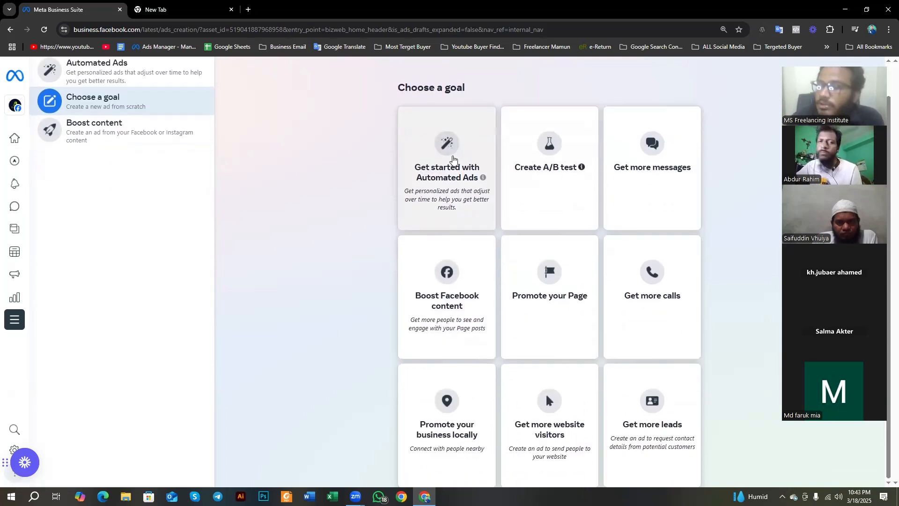
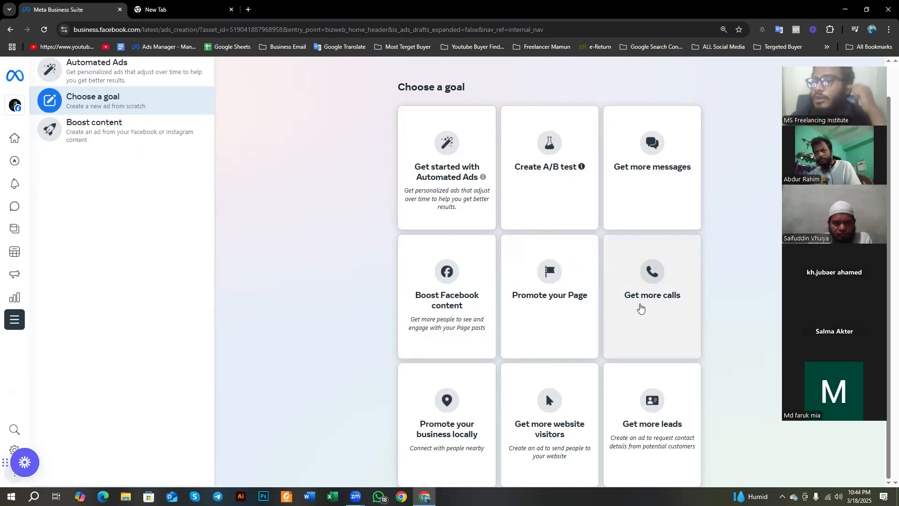
Step: Highlight the Choose a goal heading, clear the highlight, and start a new ad with the Get more messages goal
left_click_drag(398, 86, 465, 96)
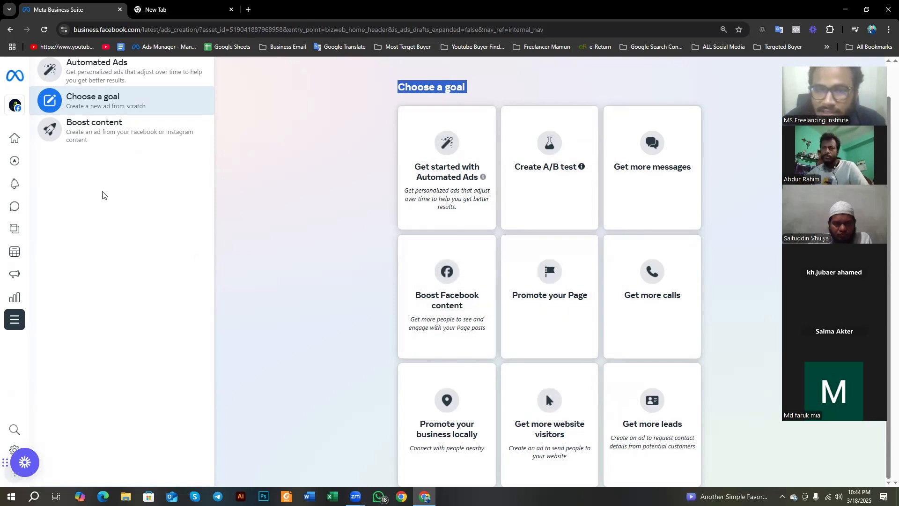
left_click(280, 193)
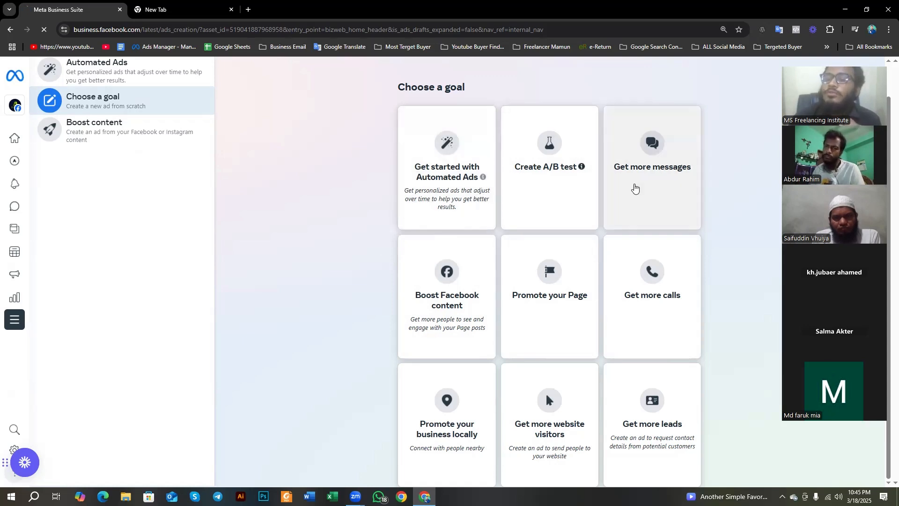
left_click(635, 188)
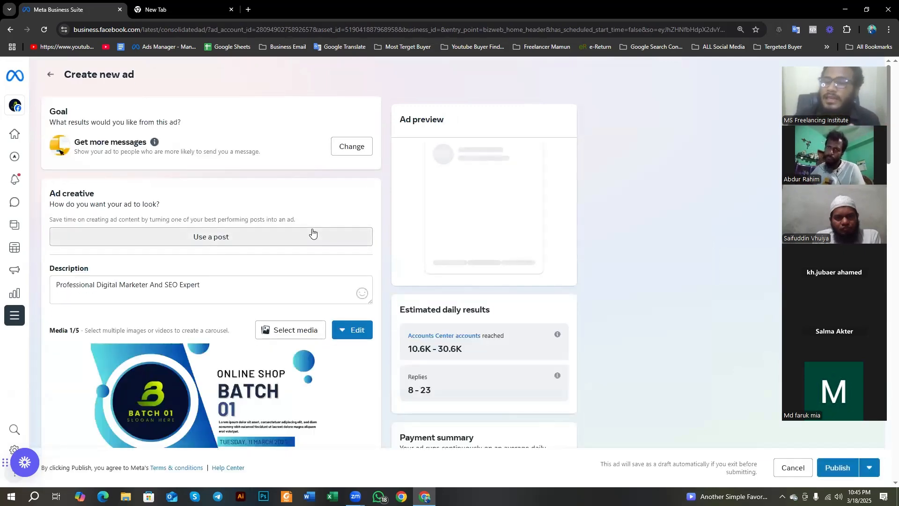
Step: Look over the new ad form from the goal and ad creative down to the messaging apps and audience sections
scroll(167, 274, "down", 15)
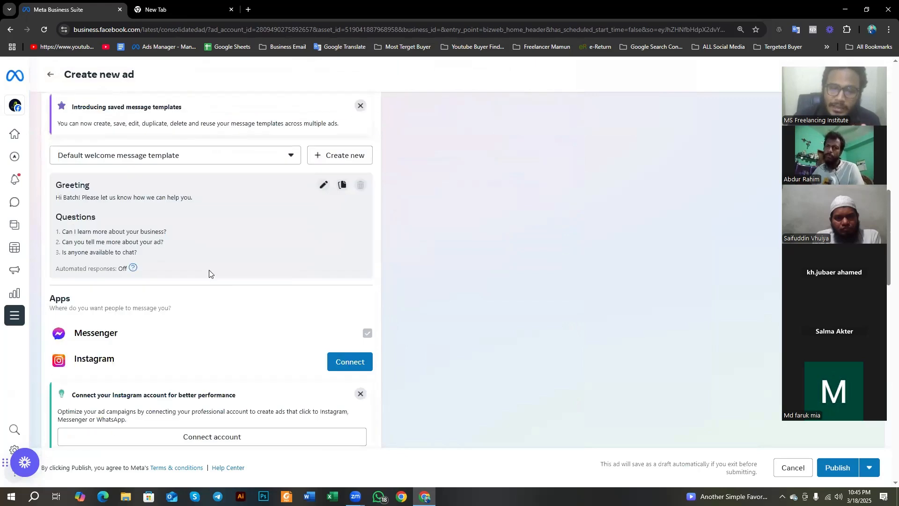
scroll(210, 274, "down", 5)
scroll(209, 276, "up", 20)
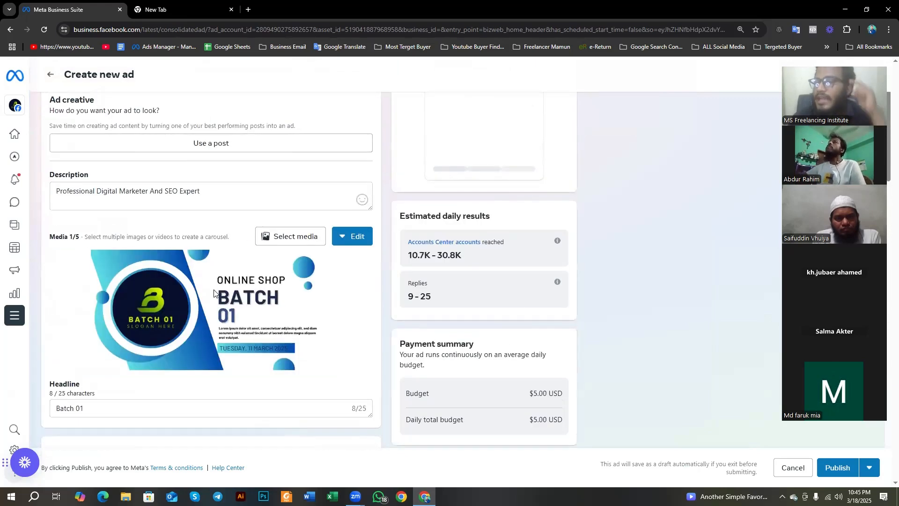
scroll(214, 292, "up", 2)
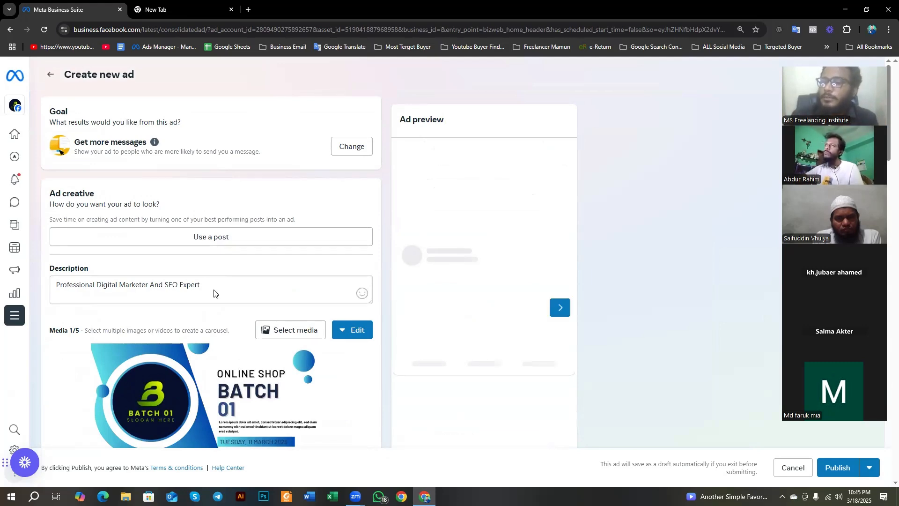
scroll(236, 275, "down", 10)
scroll(240, 275, "down", 20)
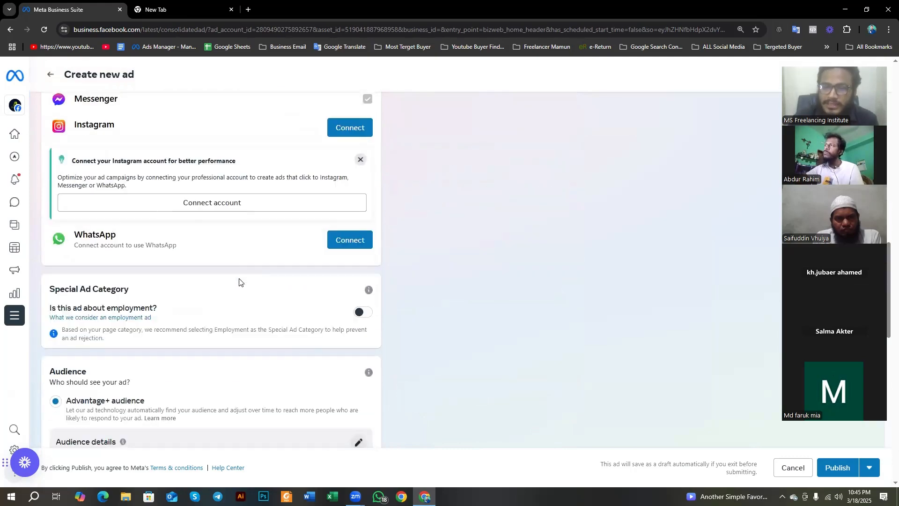
scroll(239, 283, "up", 20)
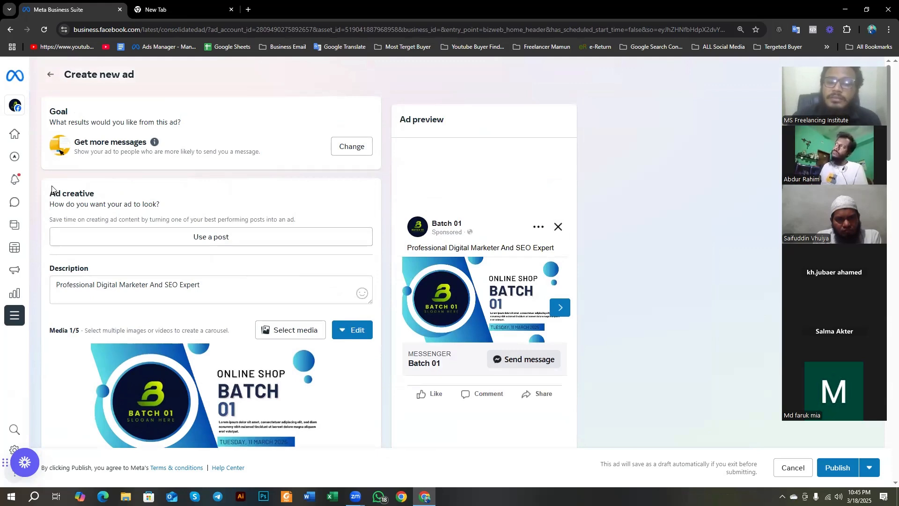
Step: Highlight the Ad creative heading and use the Page's video post published on Mar 18 as the ad creative
left_click_drag(50, 192, 95, 193)
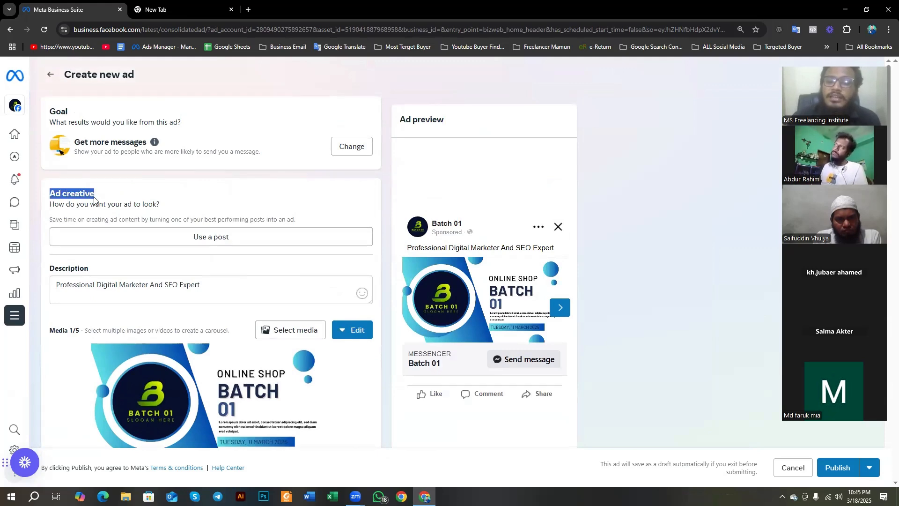
left_click(255, 236)
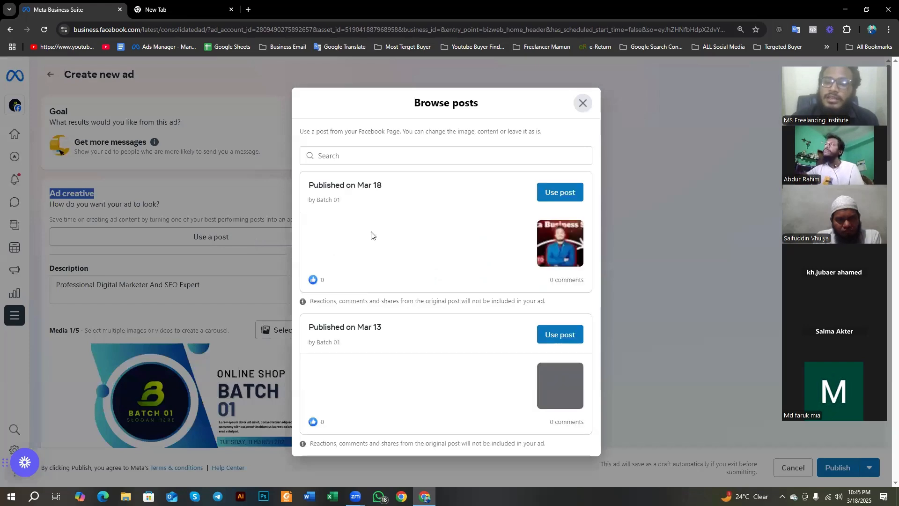
left_click(562, 192)
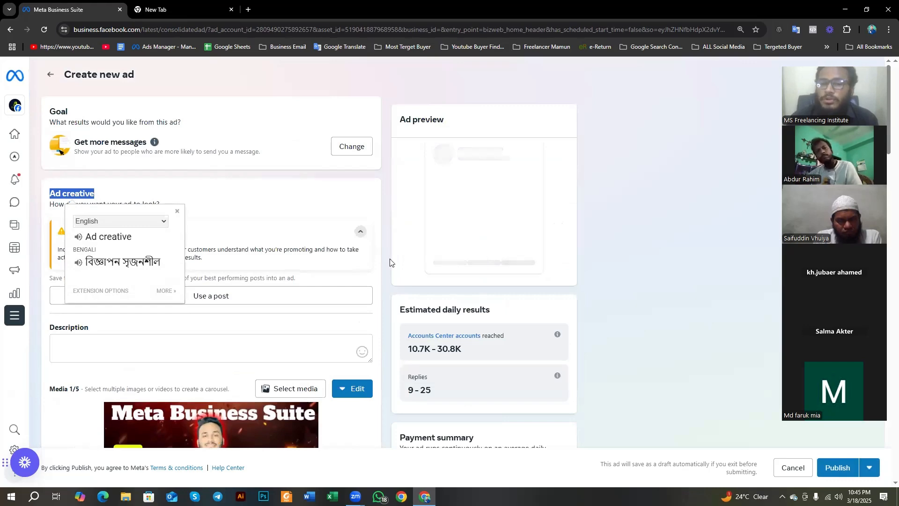
left_click(253, 198)
scroll(255, 206, "down", 4)
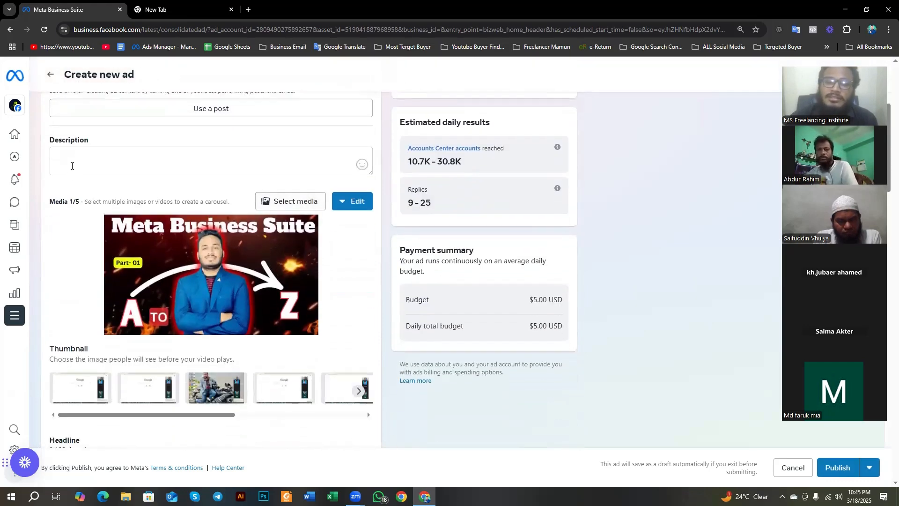
Step: Review the ad's description, media, thumbnails and headline, collapse the headline and description notice, and check the ad preview
left_click(74, 158)
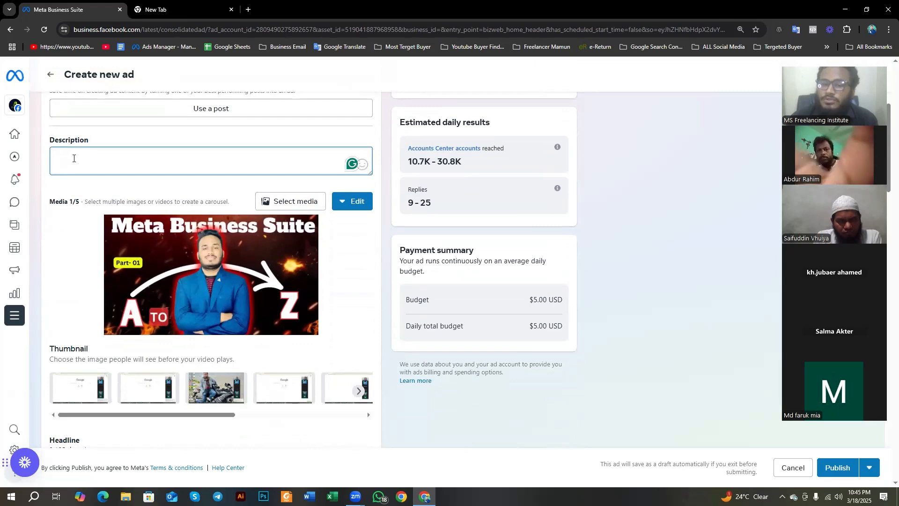
scroll(75, 163, "down", 2)
scroll(165, 208, "up", 1)
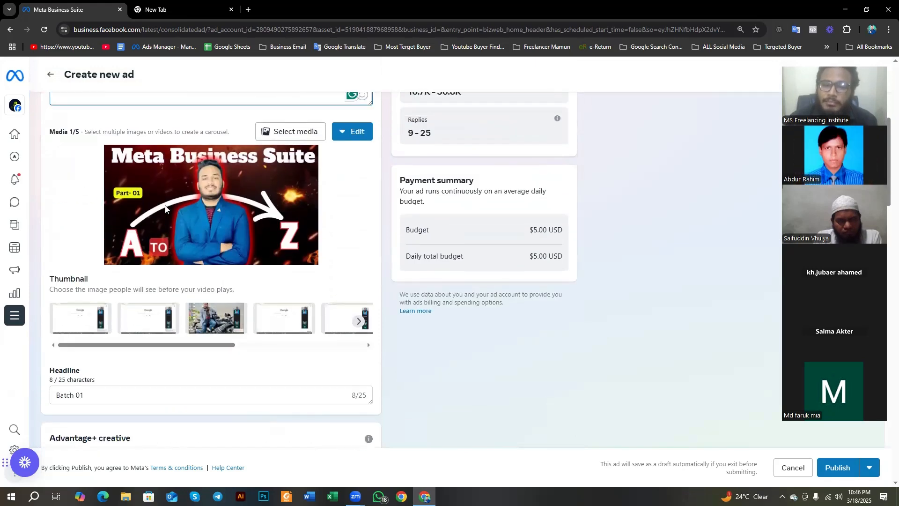
scroll(165, 207, "up", 1)
scroll(212, 250, "up", 5)
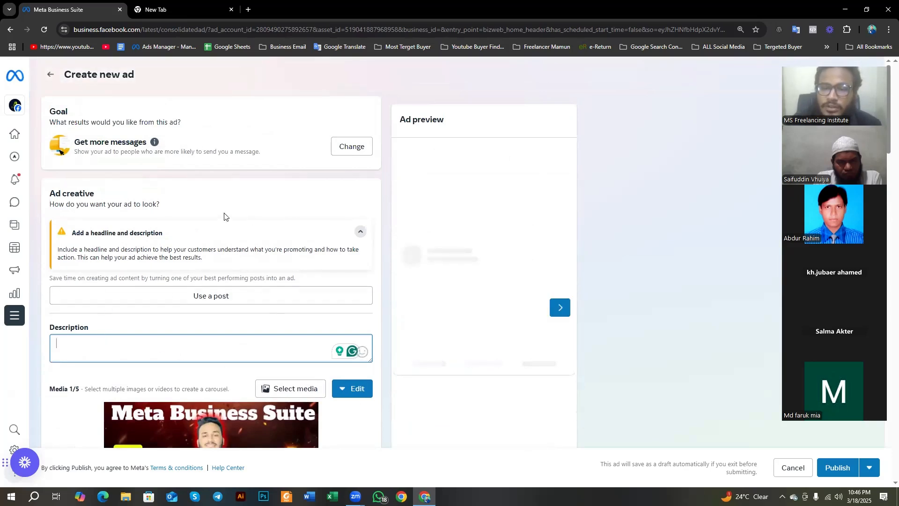
left_click(360, 232)
left_click(560, 309)
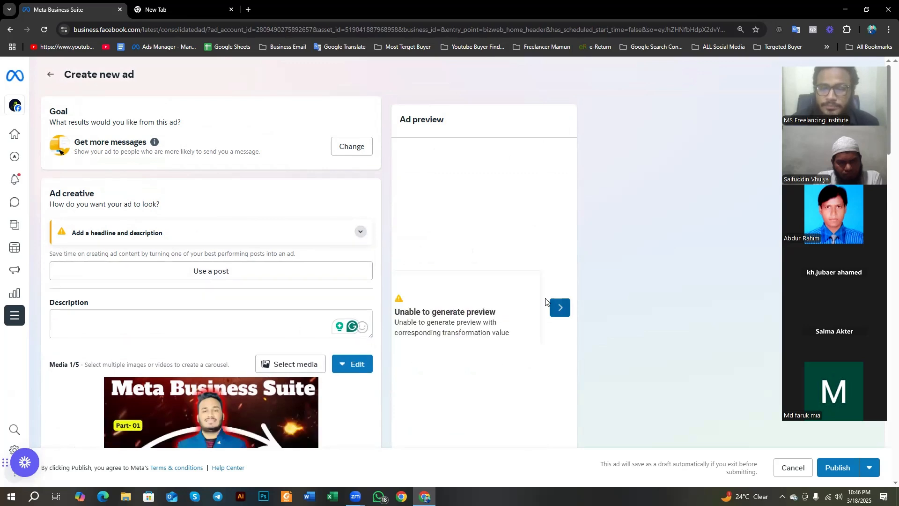
Step: Replace the ad creative with the Mar 13 Page post about the Premium Black Smart Washing Machine
left_click(230, 273)
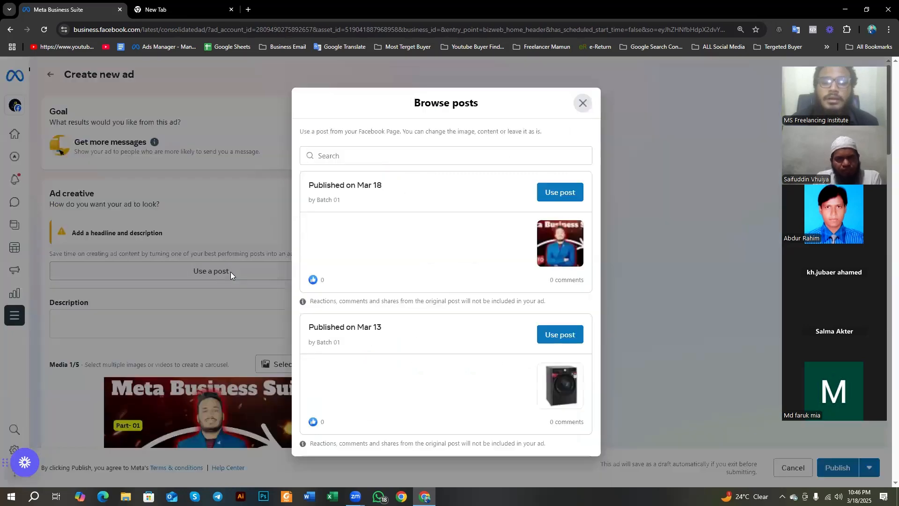
scroll(535, 260, "down", 5)
scroll(541, 254, "up", 3)
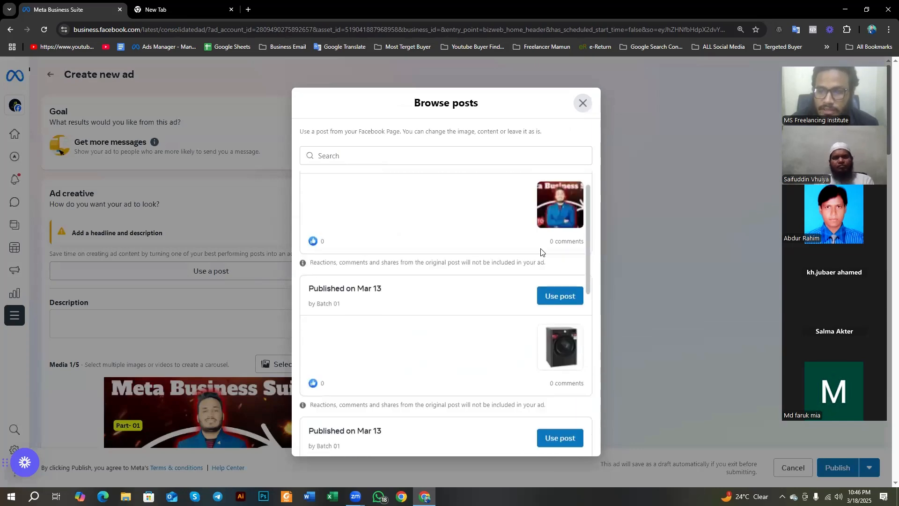
scroll(541, 270, "down", 6)
scroll(563, 217, "up", 2)
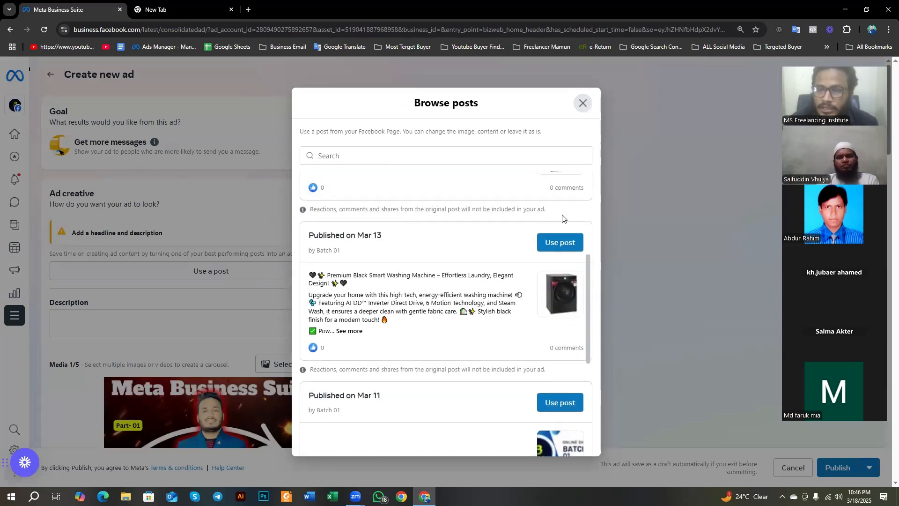
left_click(565, 242)
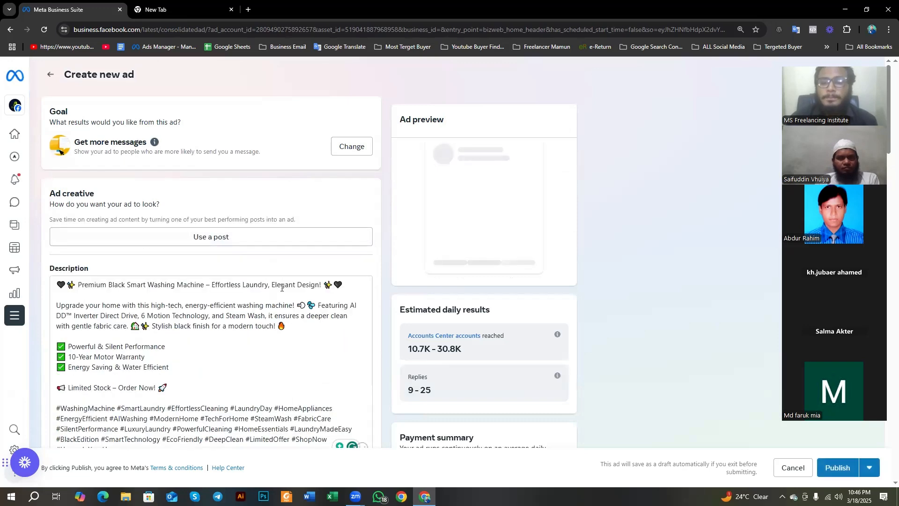
Step: Outline the estimated daily results, accounts reached, replies and budget amounts with red rectangles on a screen capture, and close the capture
scroll(315, 295, "down", 2)
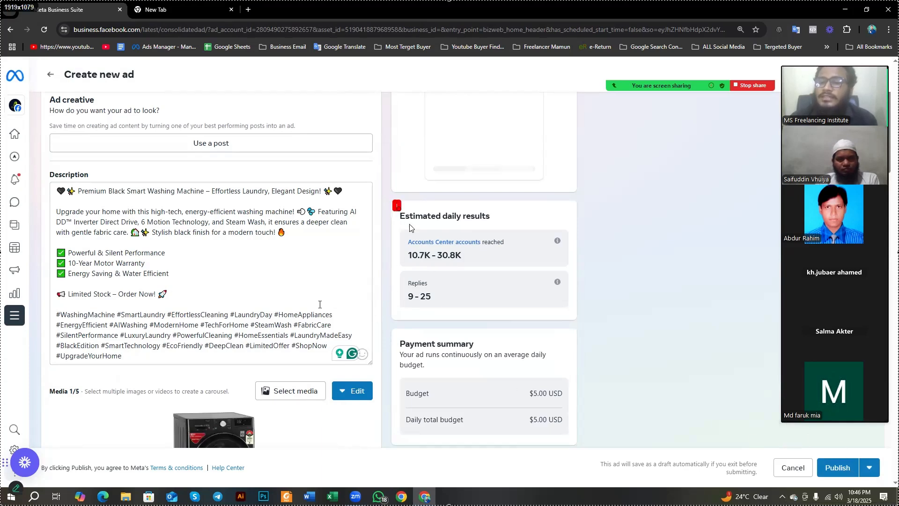
mouse_move(393, 201)
left_mouse_down()
mouse_move(544, 321)
mouse_move(583, 324)
left_mouse_up()
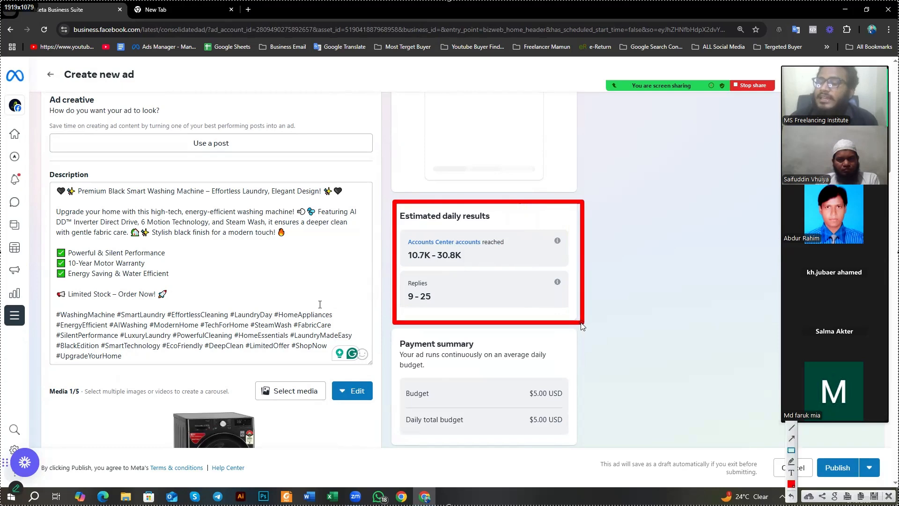
mouse_move(403, 232)
left_mouse_down()
mouse_move(427, 264)
mouse_move(450, 274)
mouse_move(581, 274)
mouse_move(572, 271)
left_mouse_up()
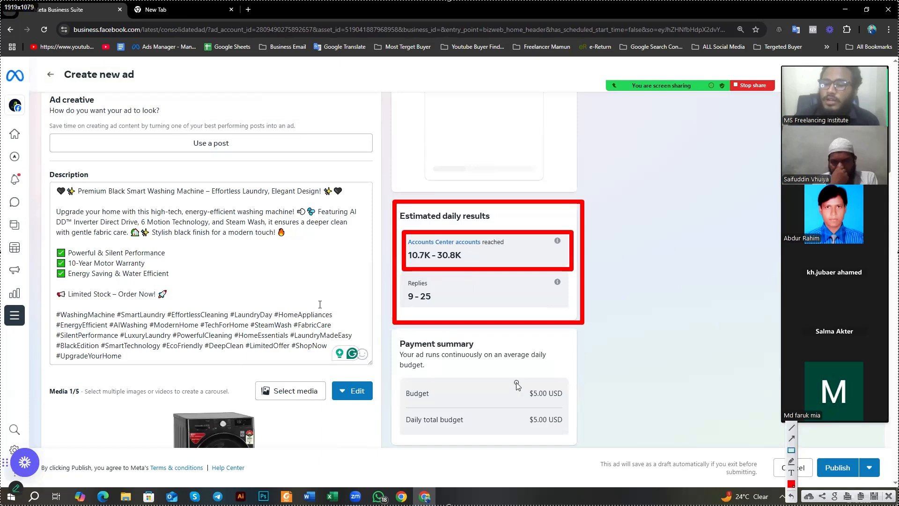
left_click_drag(517, 377, 579, 438)
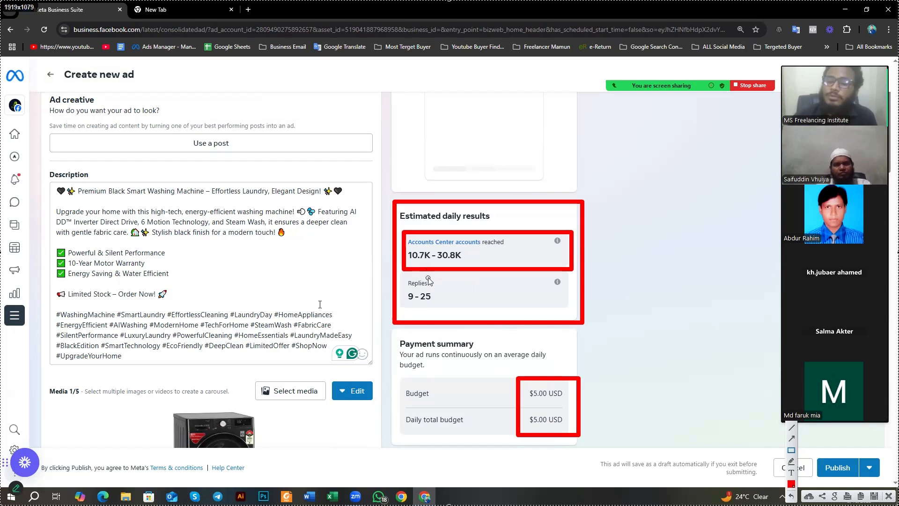
left_click_drag(401, 275, 440, 314)
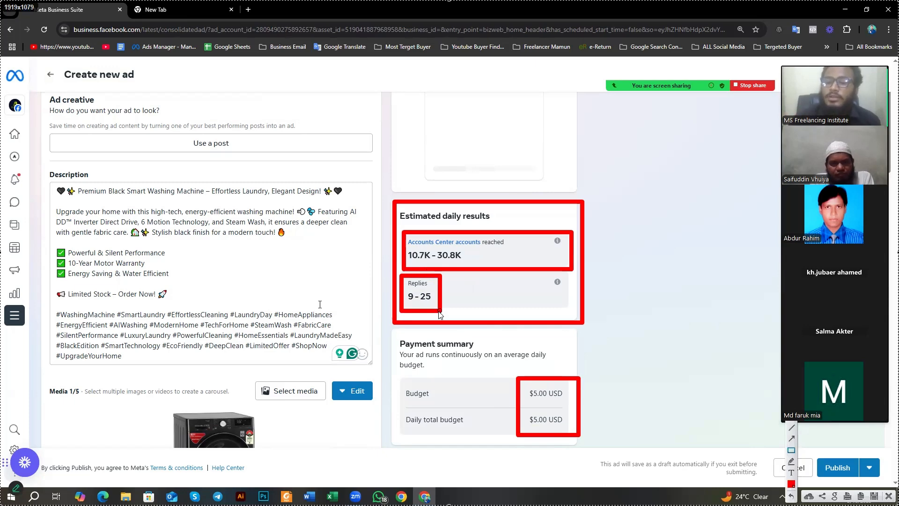
left_click(888, 496)
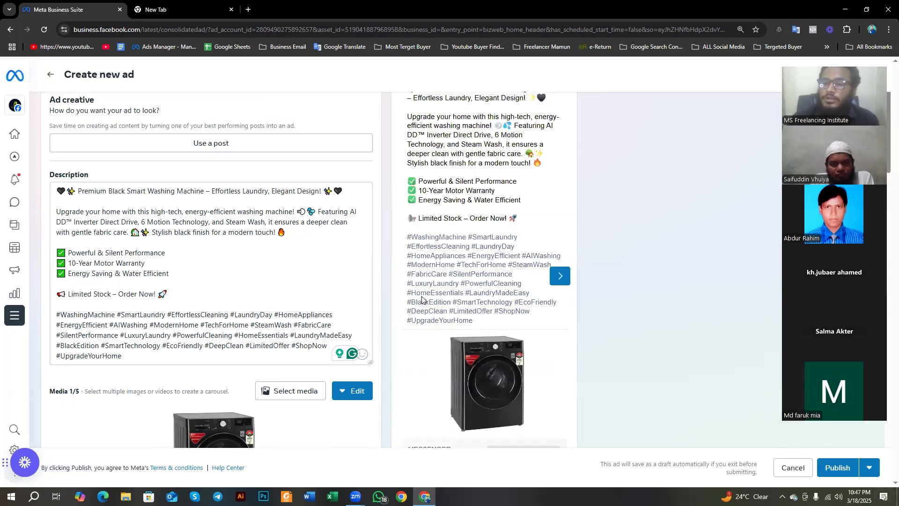
Step: Review the ad's media, preview and estimated results, and dismiss the saved message templates notice in the Messaging section
scroll(422, 300, "down", 4)
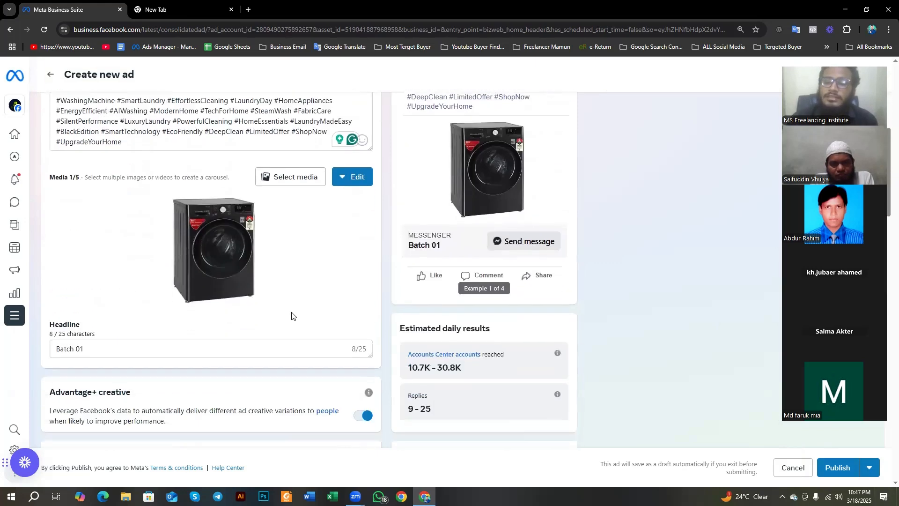
scroll(436, 317, "up", 1)
scroll(440, 295, "down", 5)
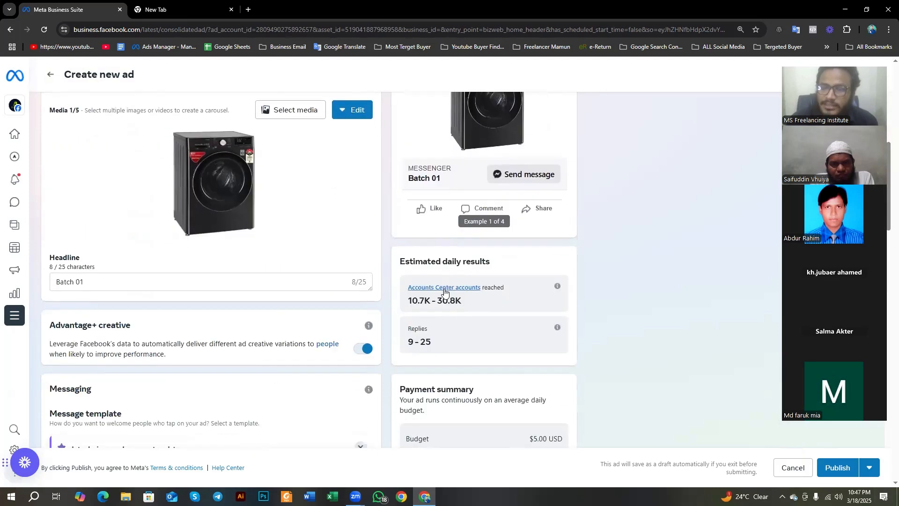
scroll(440, 295, "down", 3)
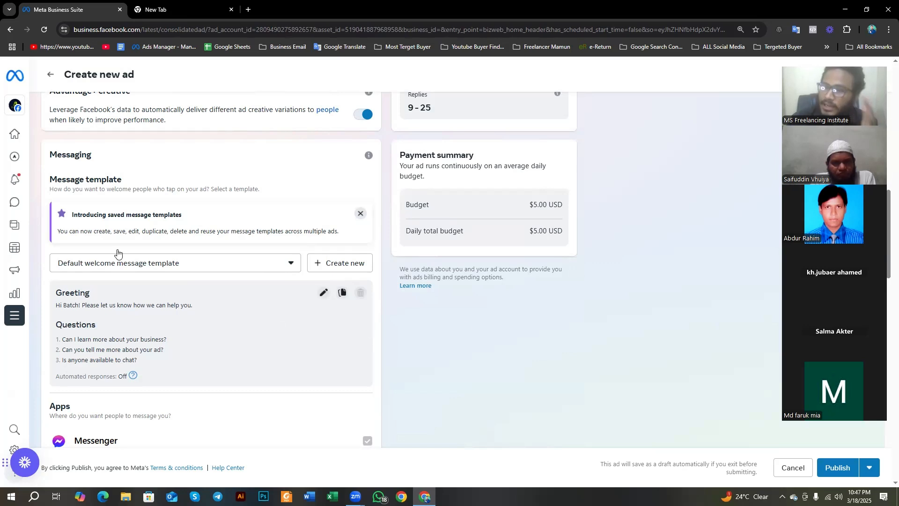
left_click(361, 214)
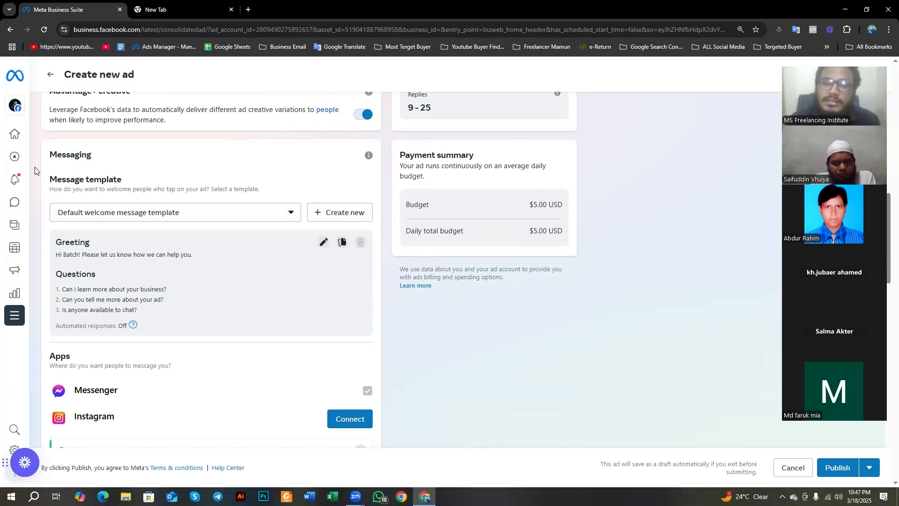
Step: Highlight the Messaging heading and view the available message templates without changing the selection
left_click_drag(39, 155, 94, 156)
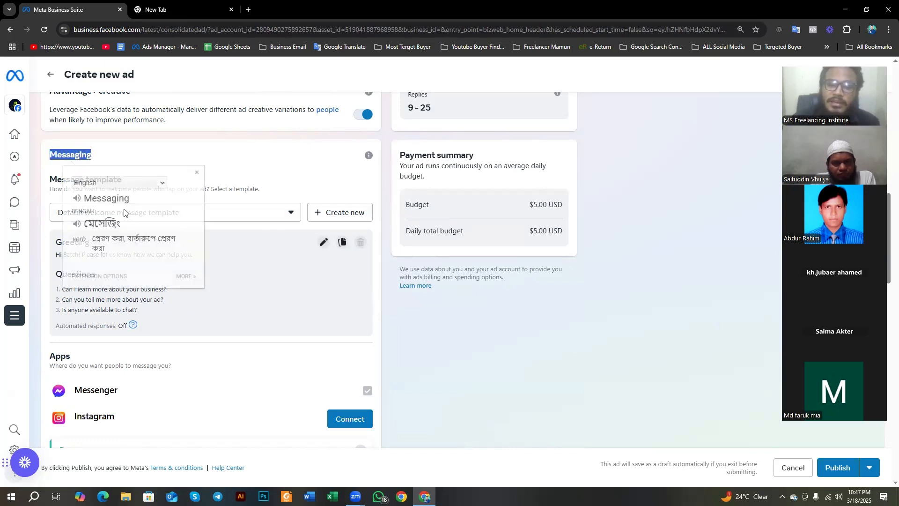
left_click(246, 217)
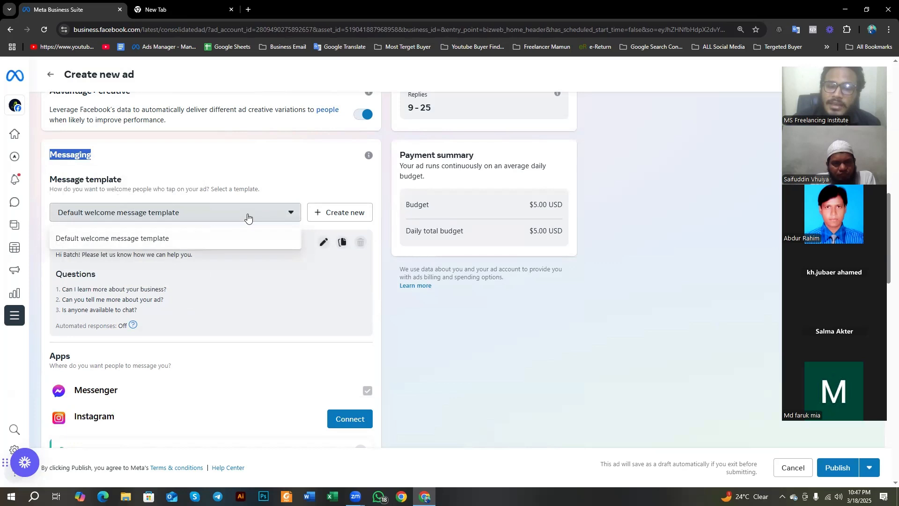
left_click(447, 321)
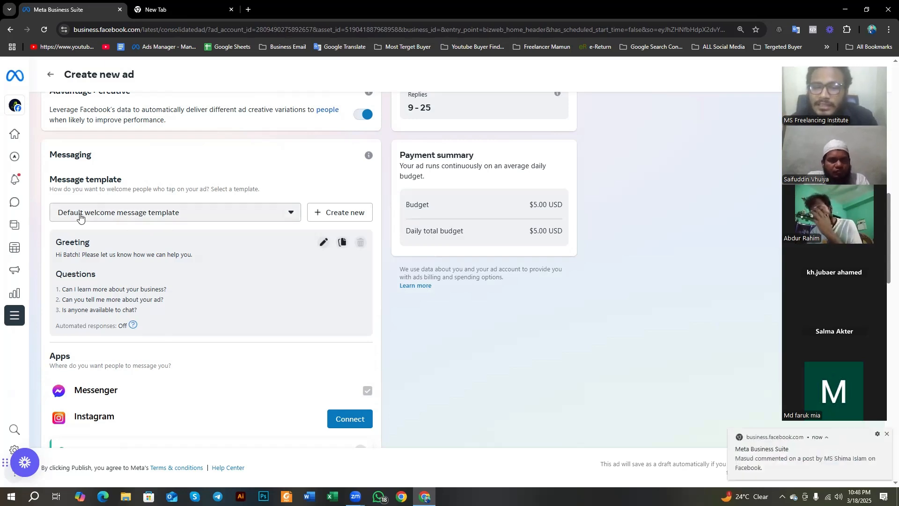
left_click(127, 214)
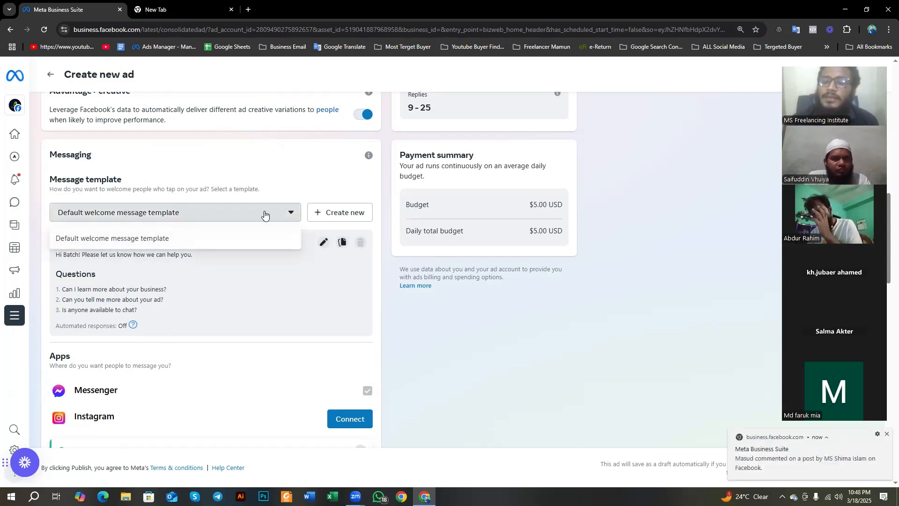
left_click(431, 304)
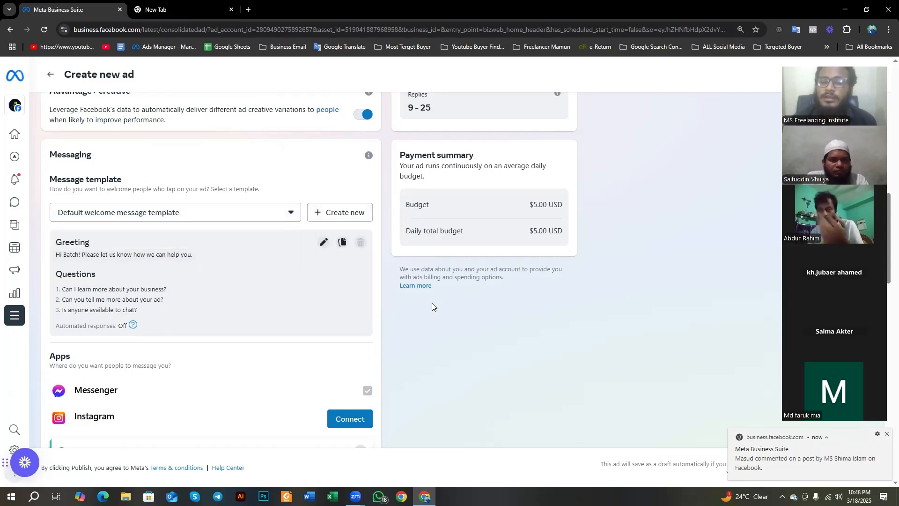
Step: Review the ad's Messenger, Instagram and WhatsApp options, and highlight the Special Ad Category heading
scroll(137, 296, "down", 2)
scroll(136, 296, "down", 3)
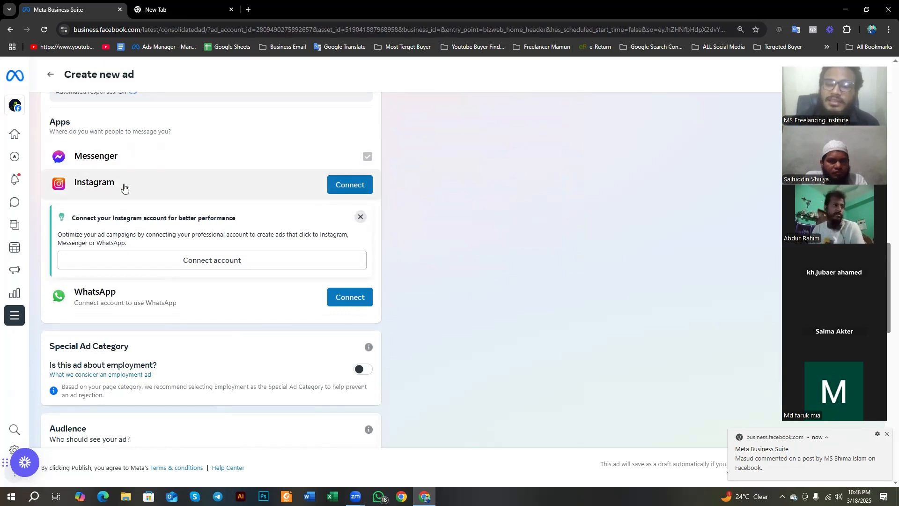
scroll(132, 206, "down", 3)
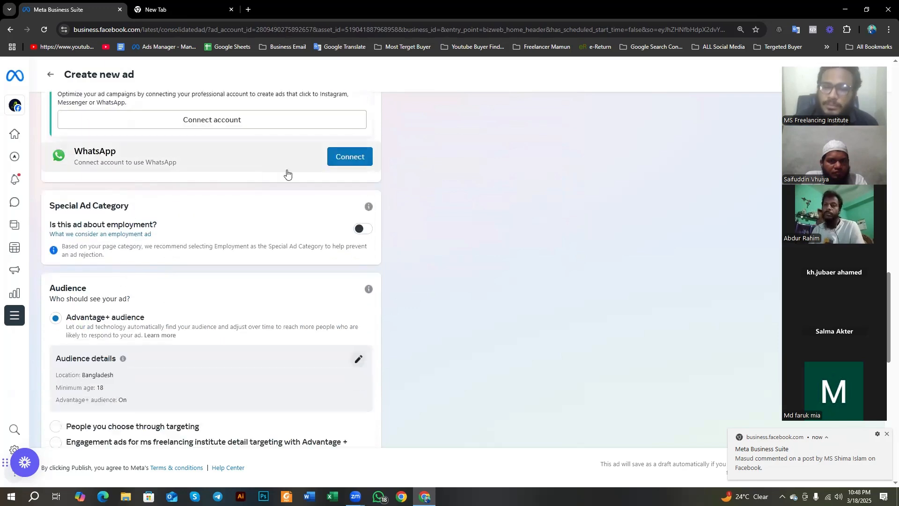
scroll(283, 173, "down", 1)
scroll(282, 174, "down", 1)
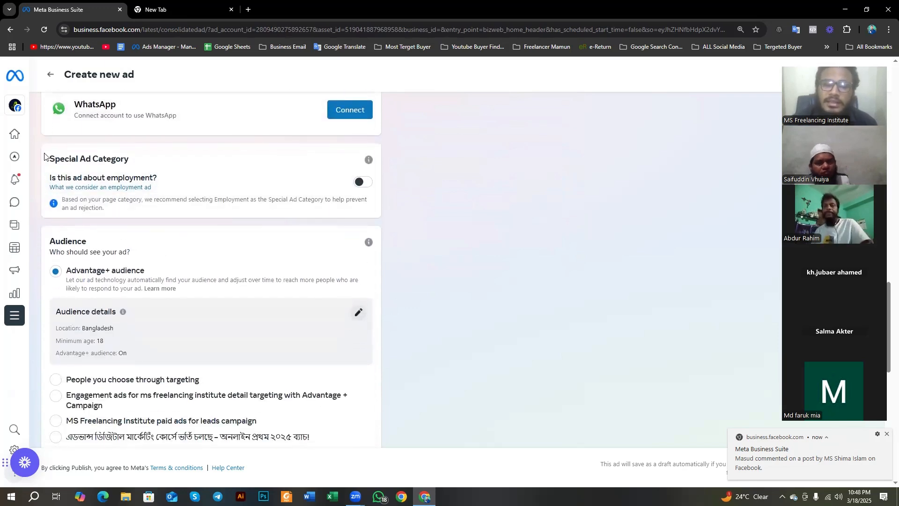
left_click_drag(46, 159, 147, 165)
left_click(407, 163)
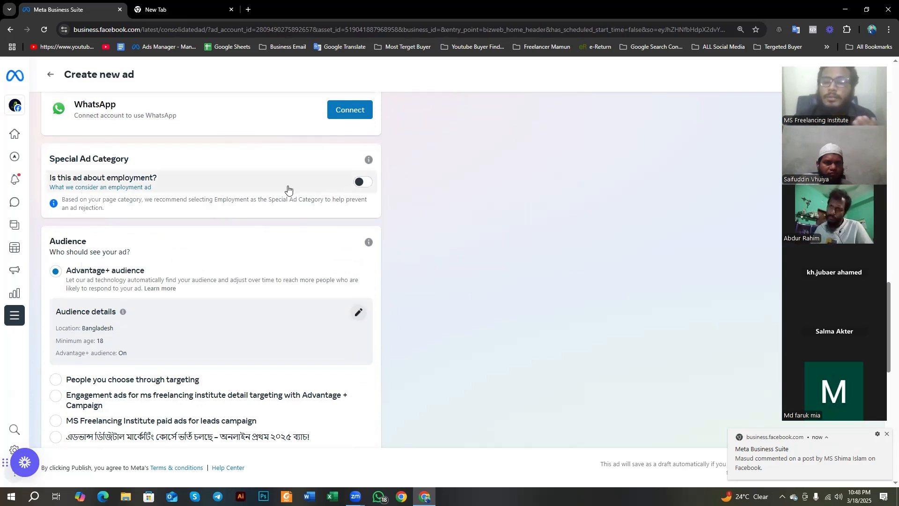
Step: Review the ad's Audience options, translate the Audience heading into Bengali, and close the translation
scroll(375, 231, "down", 3)
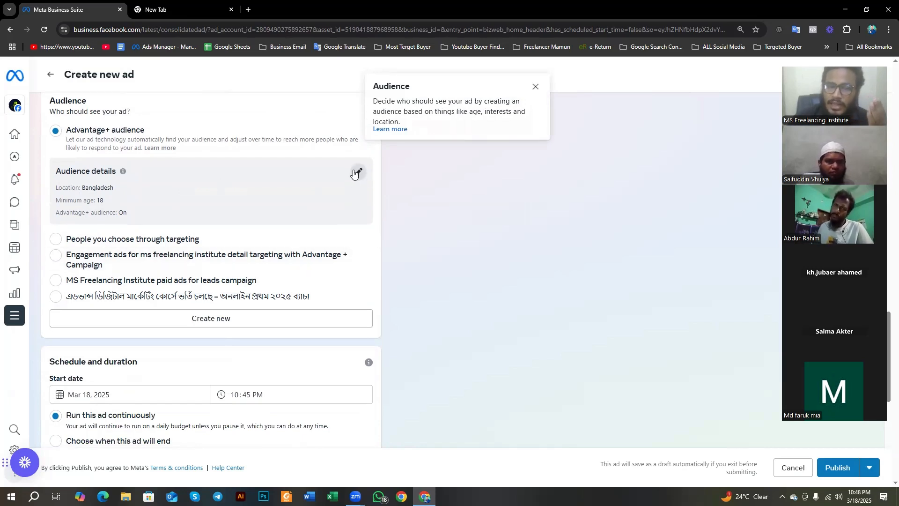
scroll(172, 222, "up", 1)
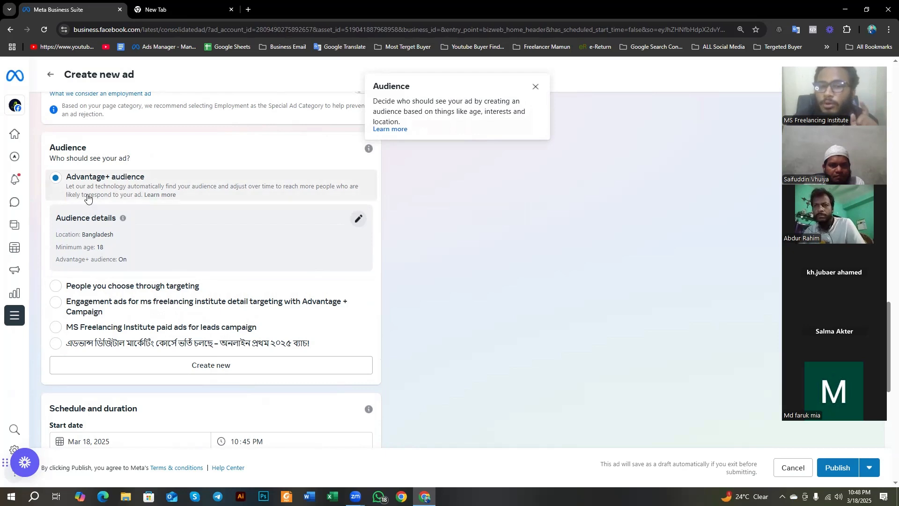
left_click_drag(50, 150, 103, 150)
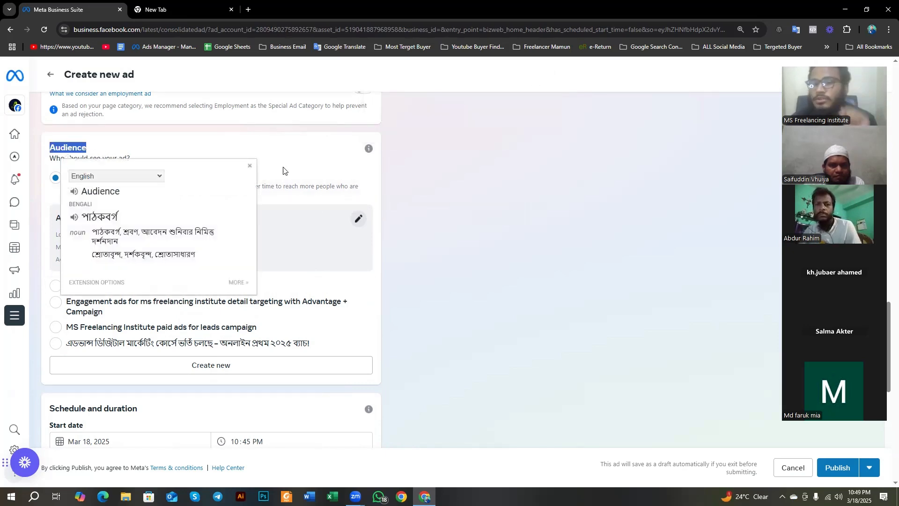
left_click(249, 167)
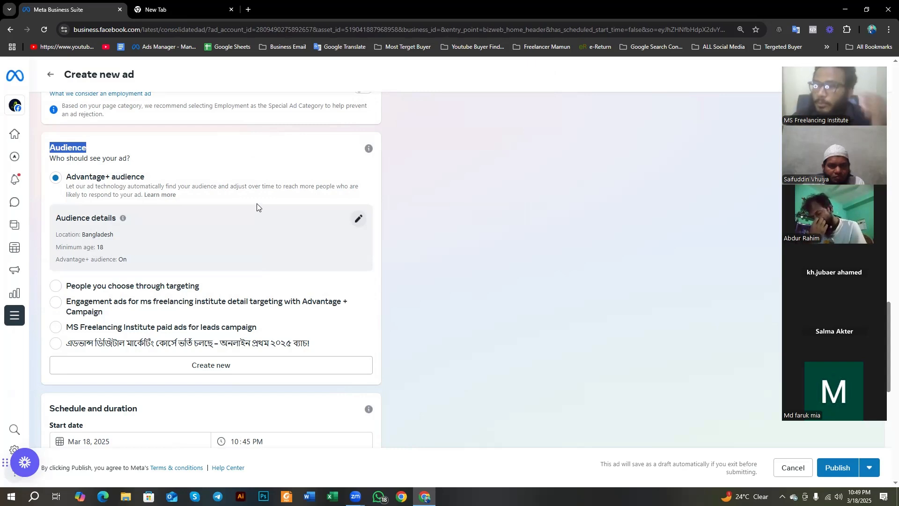
Step: Review the ad's schedule and duration, daily budget, placements, Meta Pixel and payment method settings
scroll(211, 275, "down", 5)
scroll(156, 277, "down", 2)
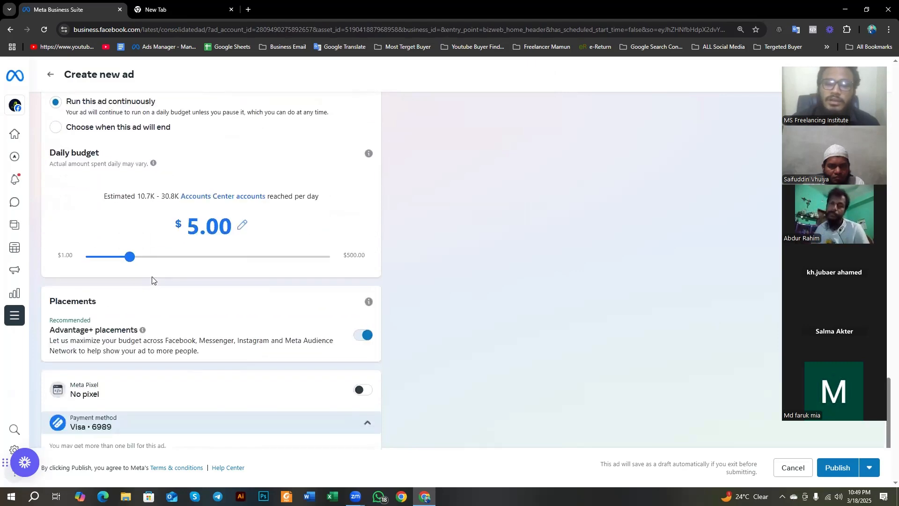
scroll(150, 281, "up", 2)
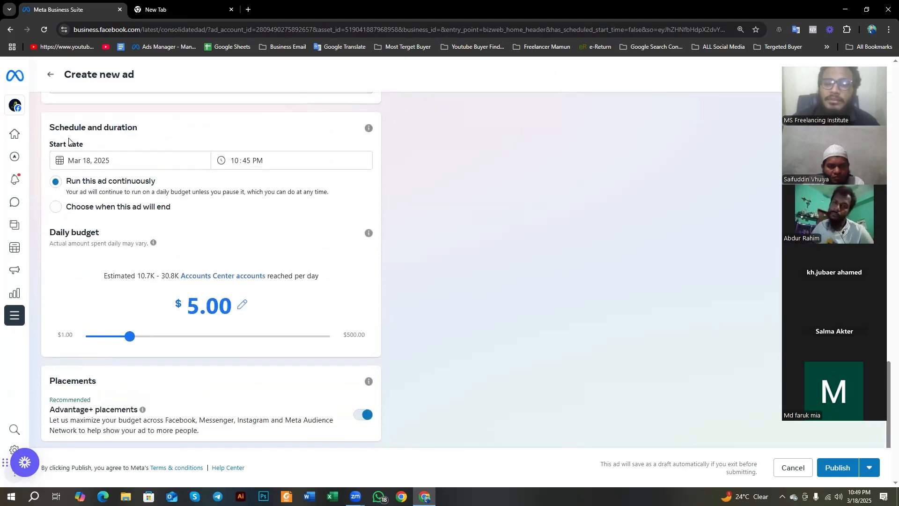
scroll(122, 197, "down", 3)
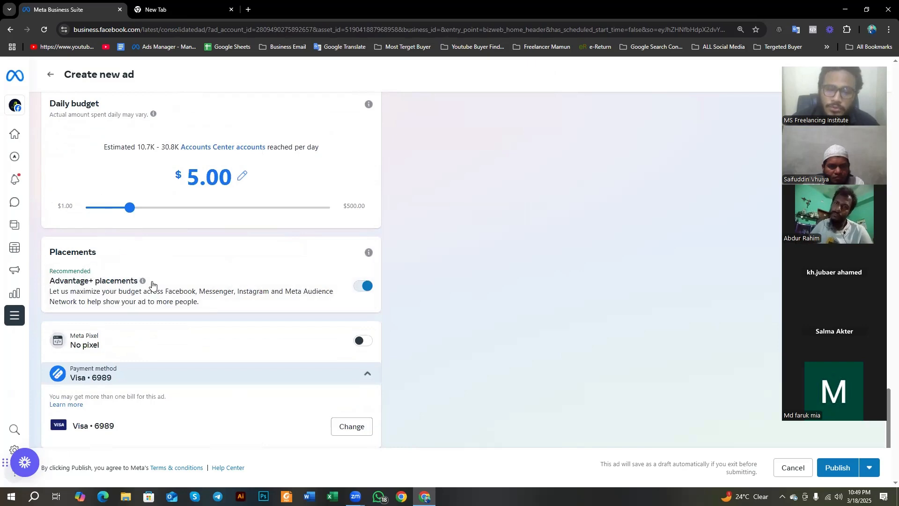
scroll(156, 313, "up", 6)
scroll(157, 310, "up", 12)
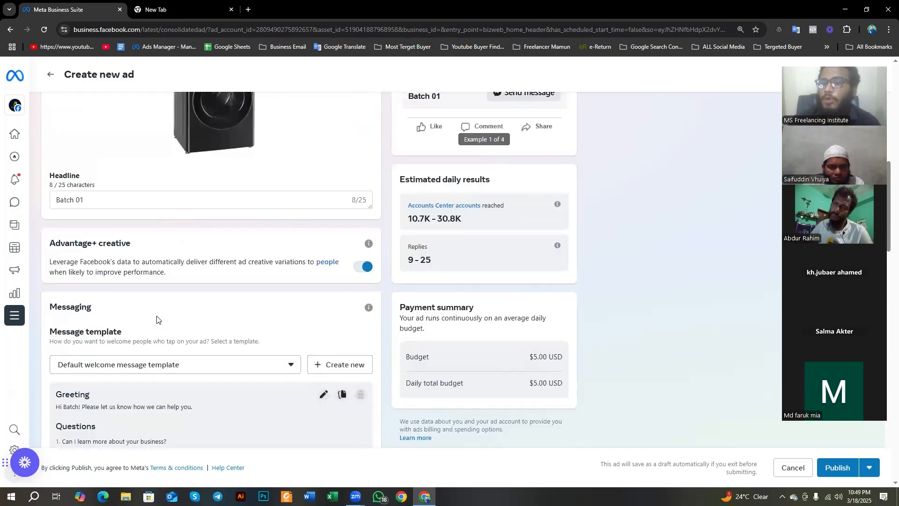
Step: Exit the ad without publishing, leaving it as a draft, and return to the Batch 01 home page
left_click(786, 468)
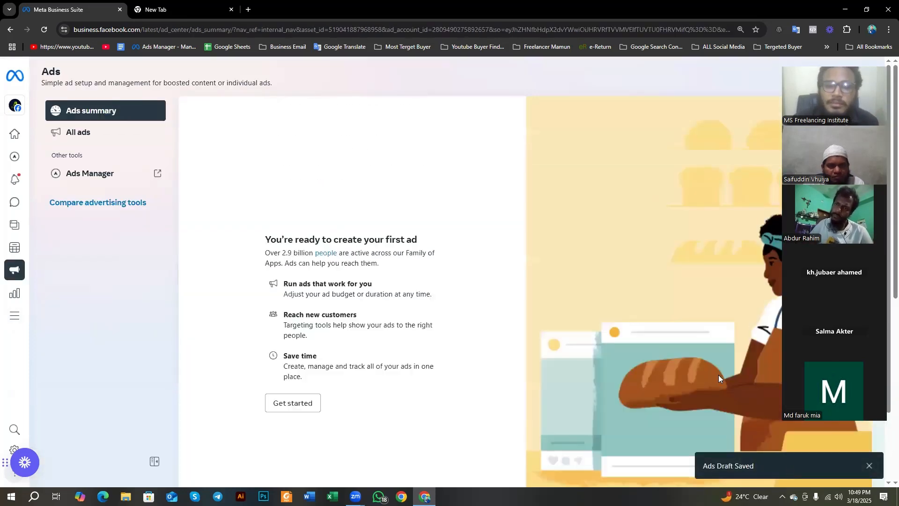
left_click(14, 134)
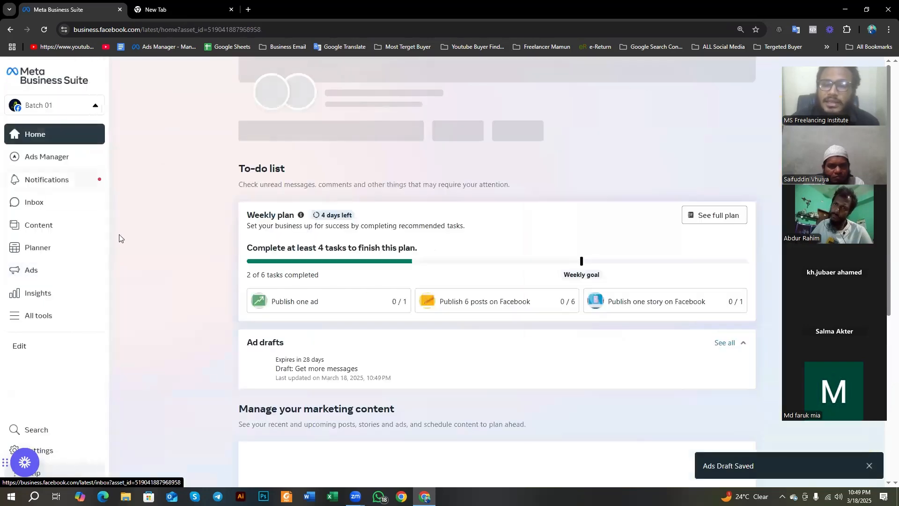
scroll(408, 311, "up", 4)
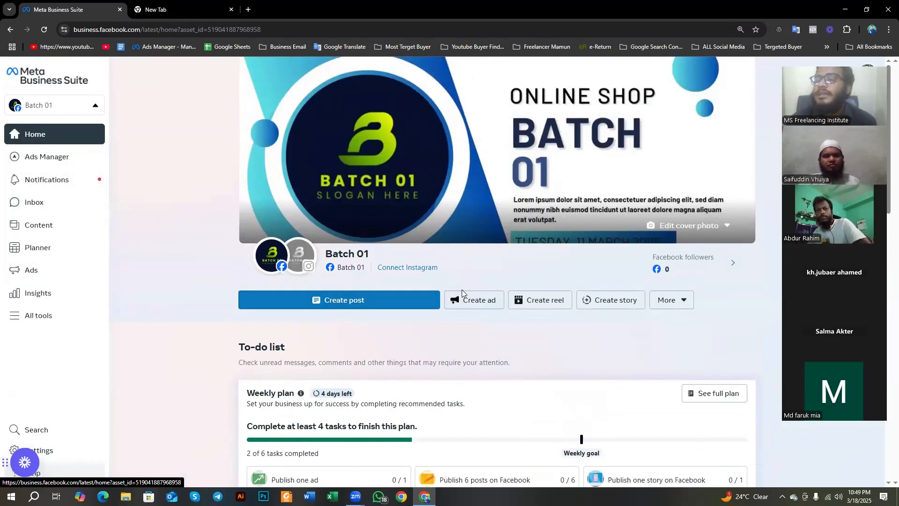
Step: View the Create reel and Create story pages for Batch 01, returning to the home page after each
left_click(542, 308)
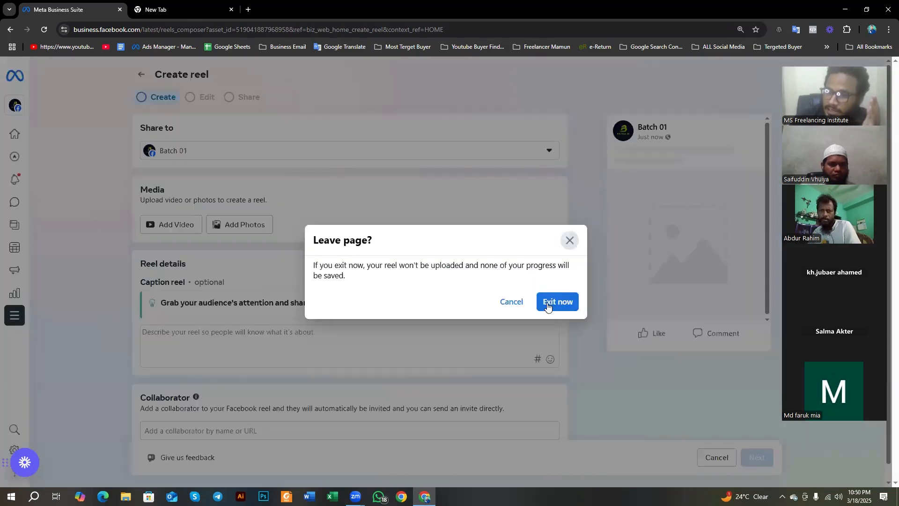
left_click(549, 302)
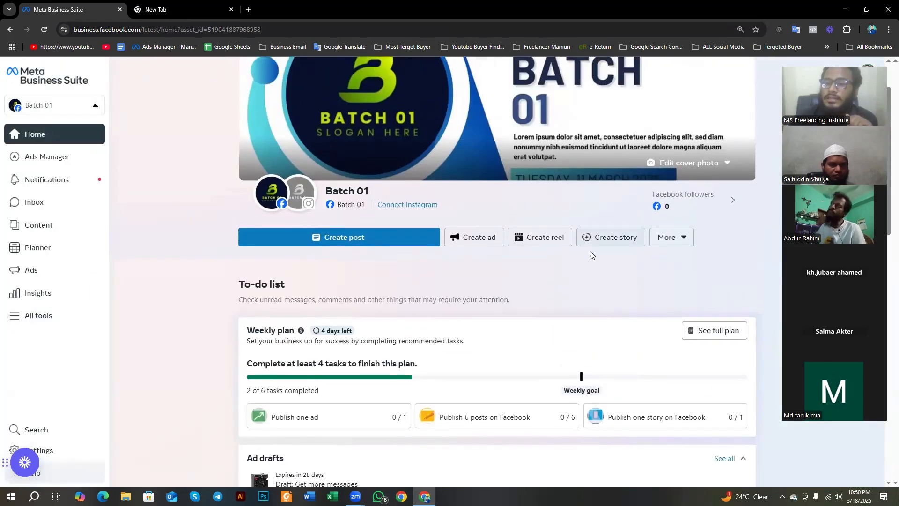
left_click(608, 240)
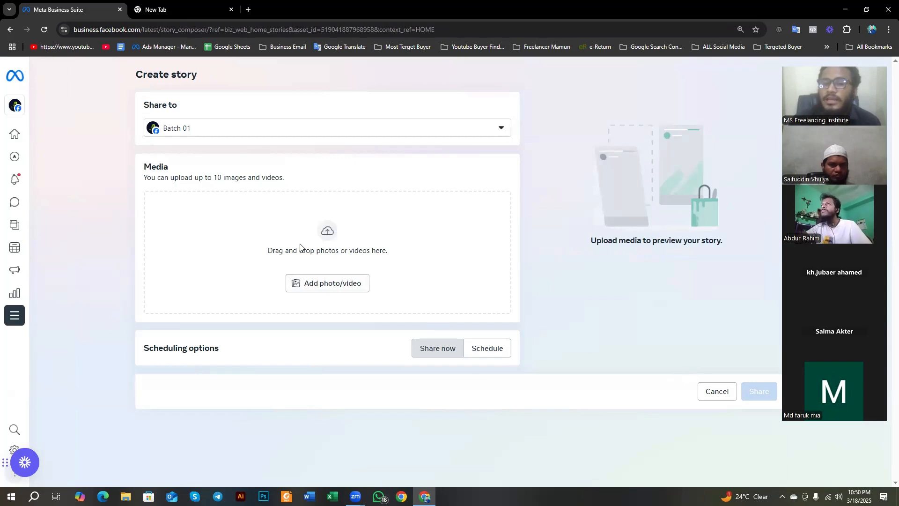
left_click(10, 29)
scroll(289, 214, "up", 3)
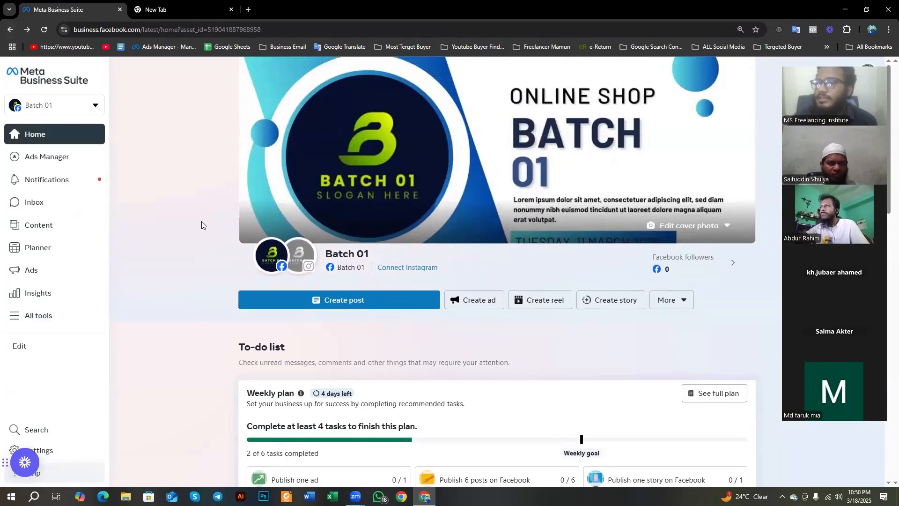
Step: Open the Go live page for Batch 01 and look over its live video and event options
left_click(681, 301)
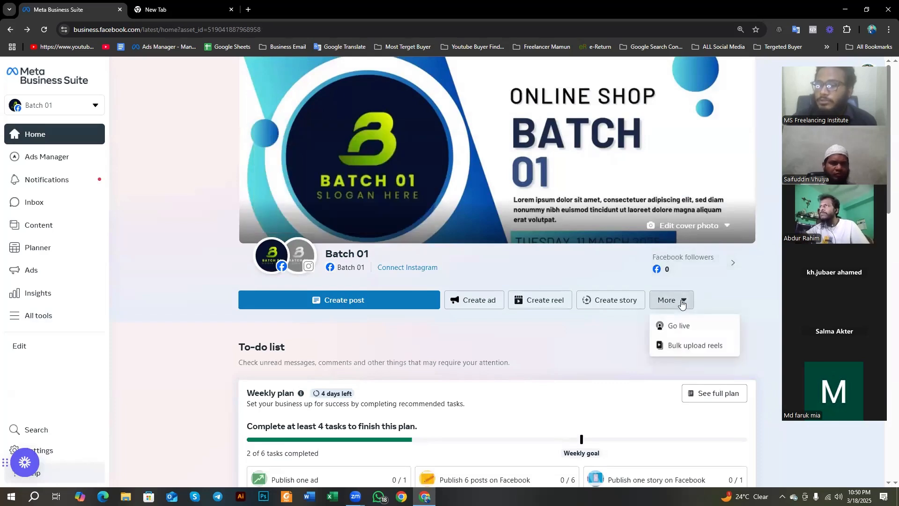
left_click(693, 325)
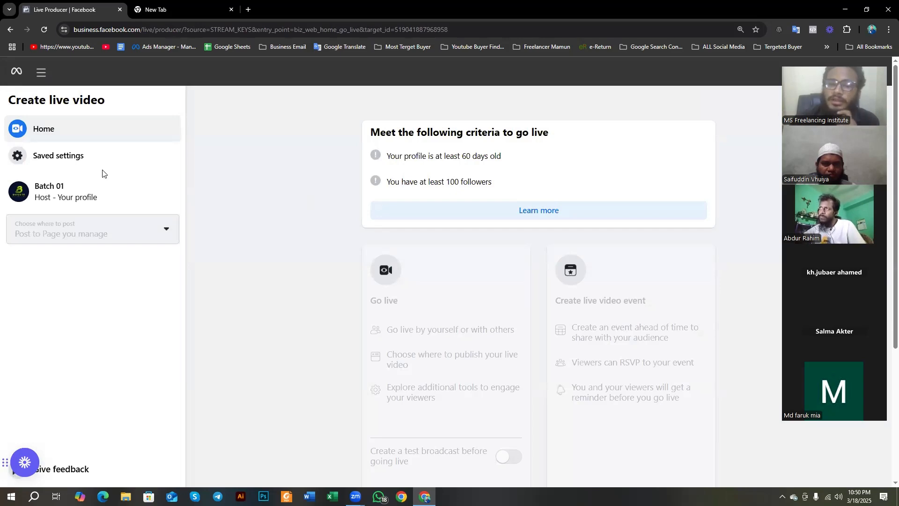
scroll(326, 200, "down", 3)
scroll(327, 201, "down", 1)
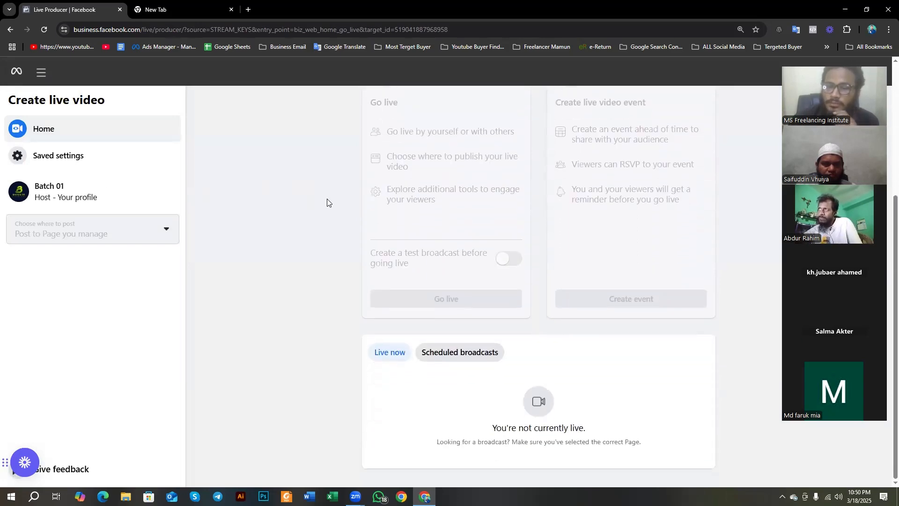
scroll(357, 280, "up", 4)
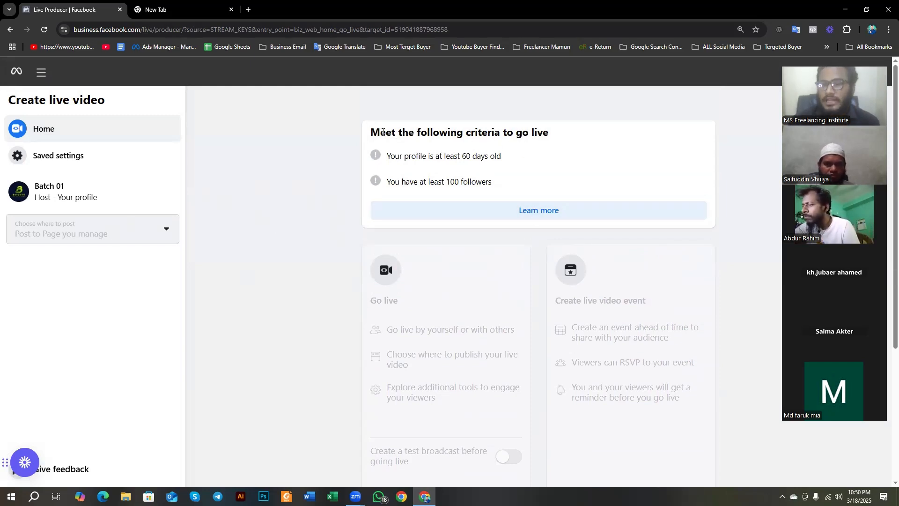
Step: Highlight the go-live criteria heading, the profile age requirement and the follower requirement in turn, translating the first two into Bengali
left_click_drag(369, 129, 587, 134)
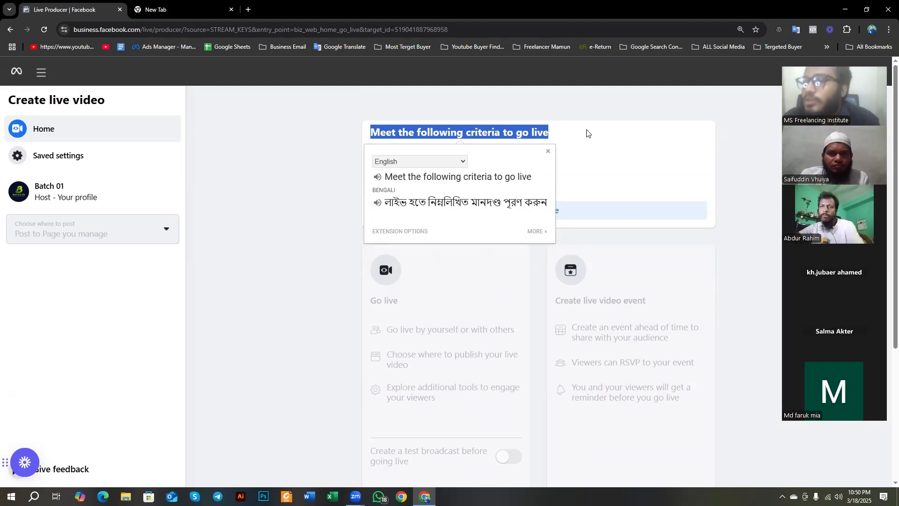
left_click(665, 170)
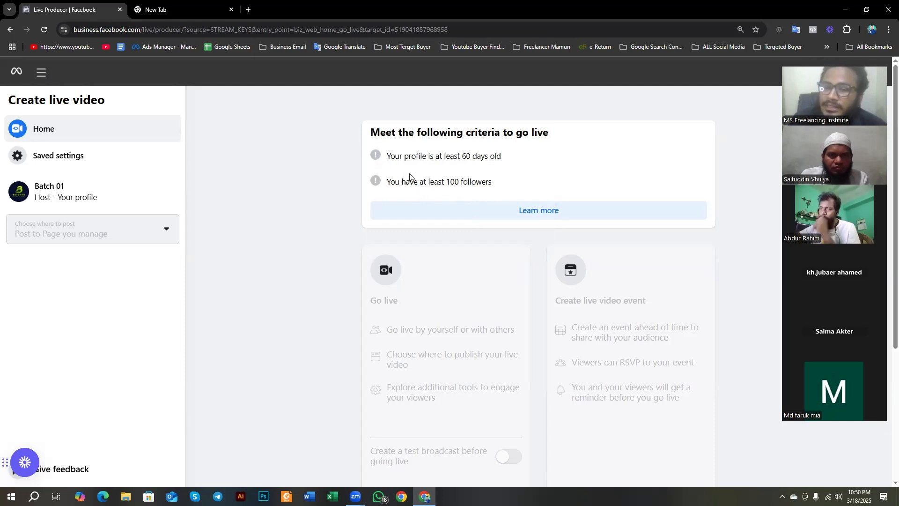
left_click_drag(388, 156, 506, 163)
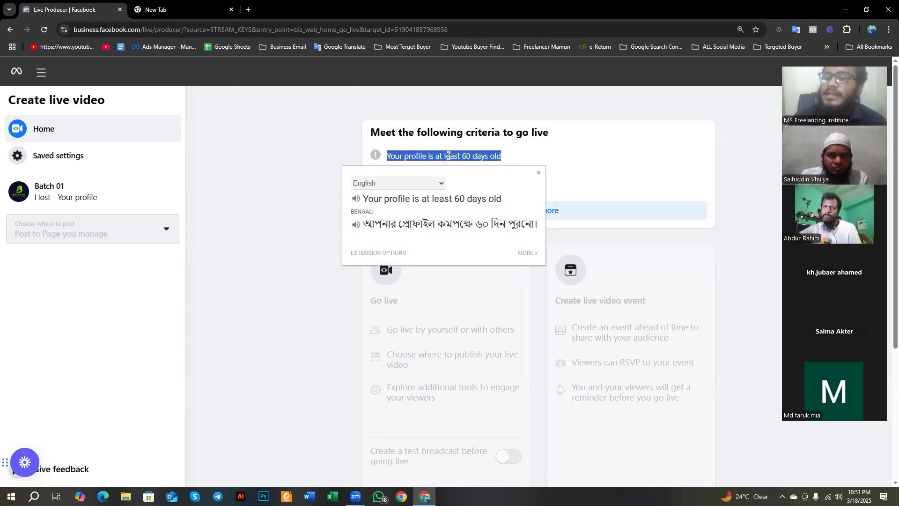
left_click(472, 154)
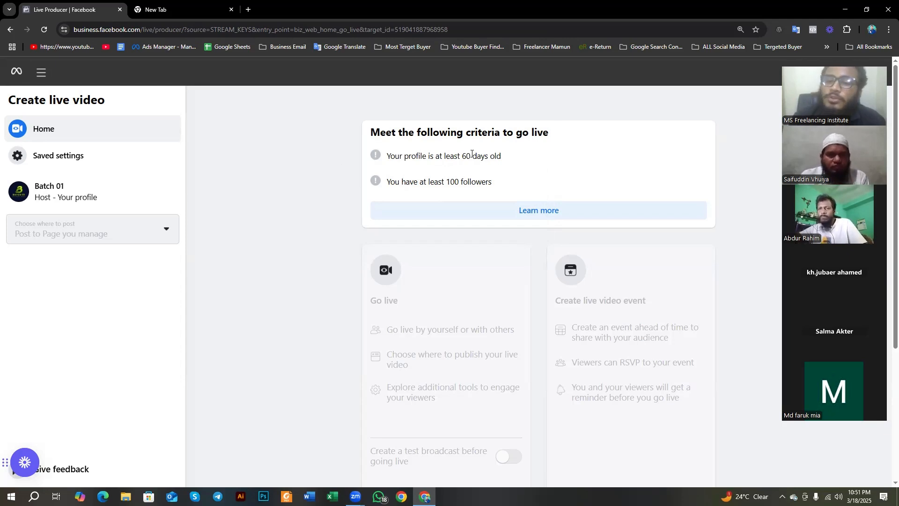
left_click_drag(391, 182, 507, 189)
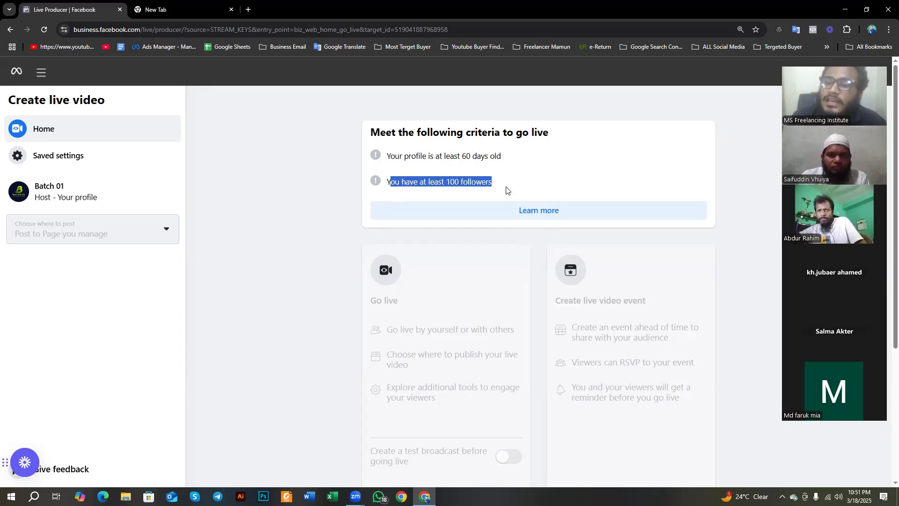
left_click(525, 160)
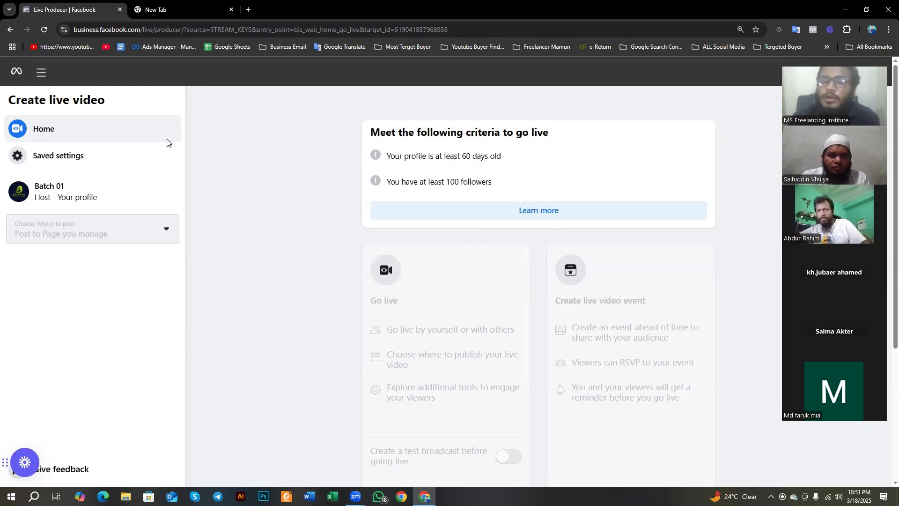
Step: View the live video saved settings, review the Go live page again, and return to the Business Suite home page
left_click(75, 155)
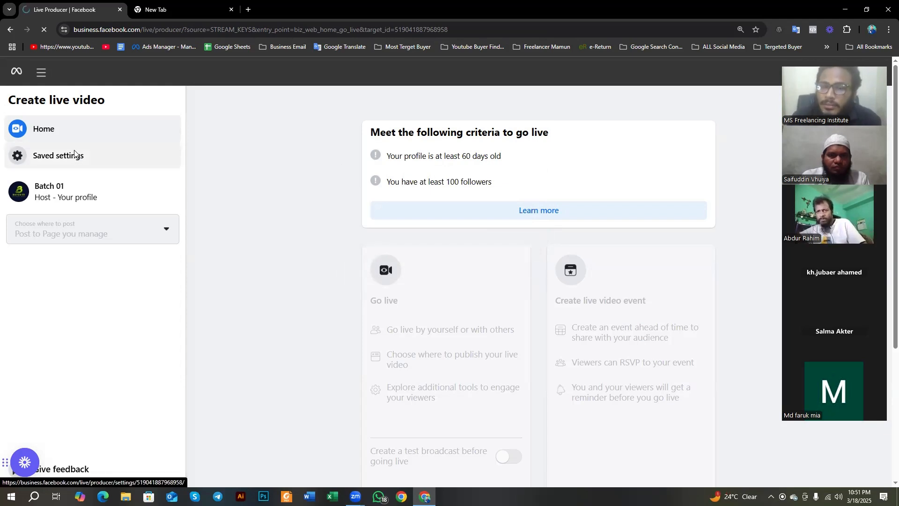
left_click(9, 30)
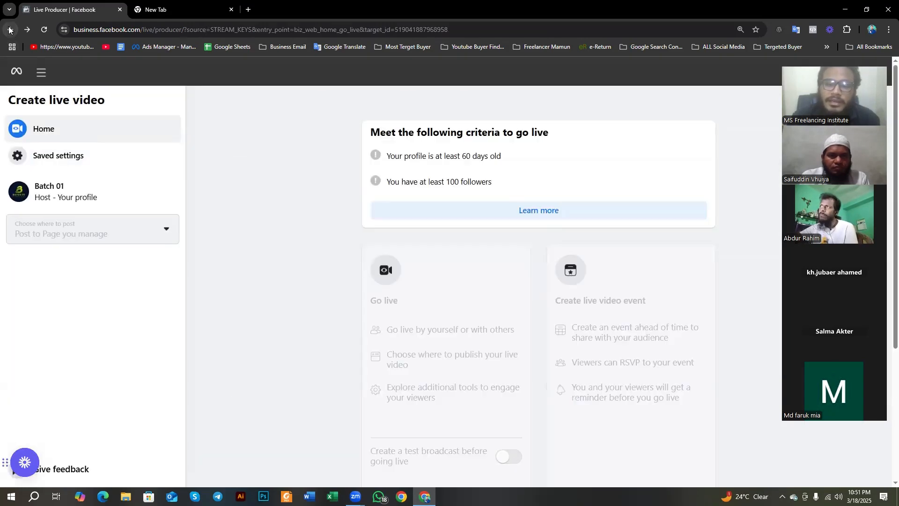
scroll(337, 271, "down", 3)
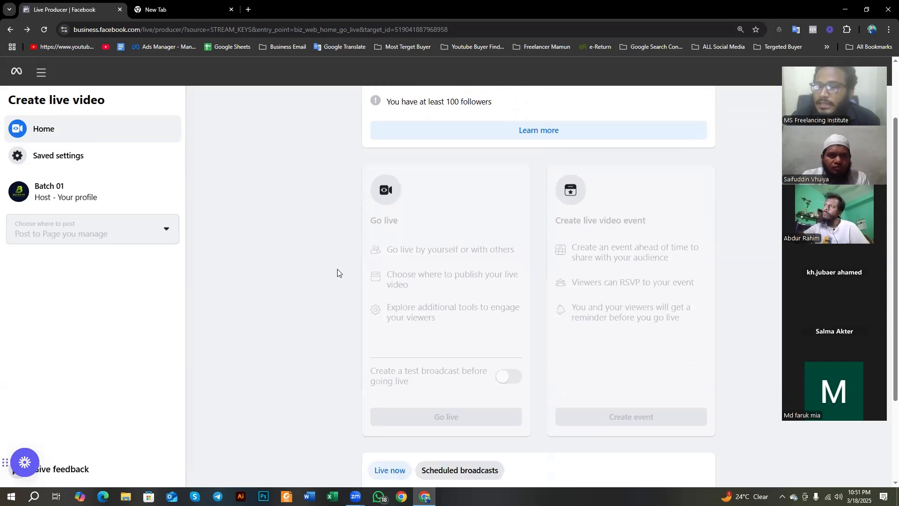
scroll(425, 274, "down", 2)
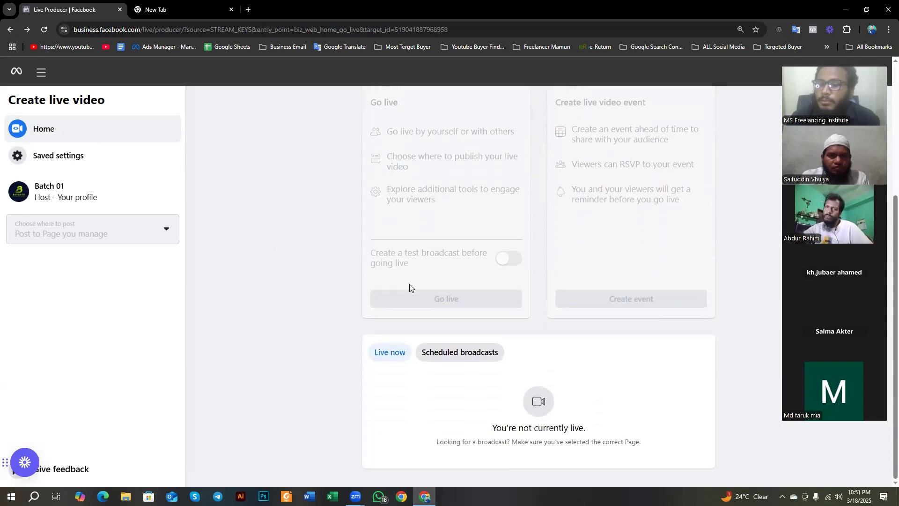
scroll(410, 287, "up", 4)
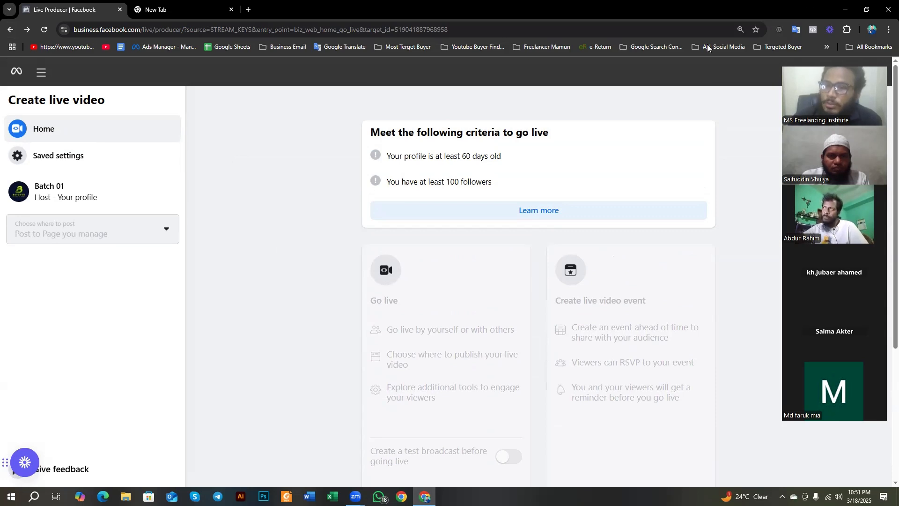
left_click(10, 29)
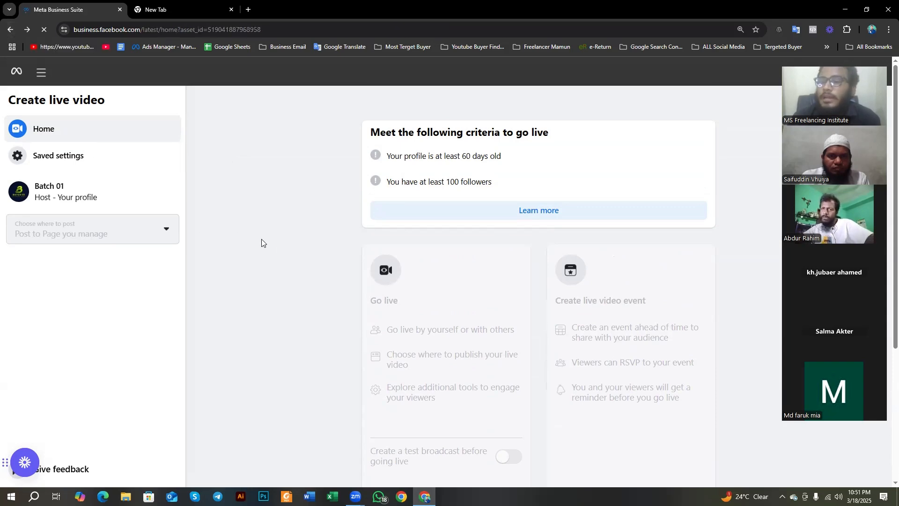
Step: View the Bulk upload reels page for Batch 01, return to the home page, and recheck the additional creation options
scroll(260, 241, "up", 3)
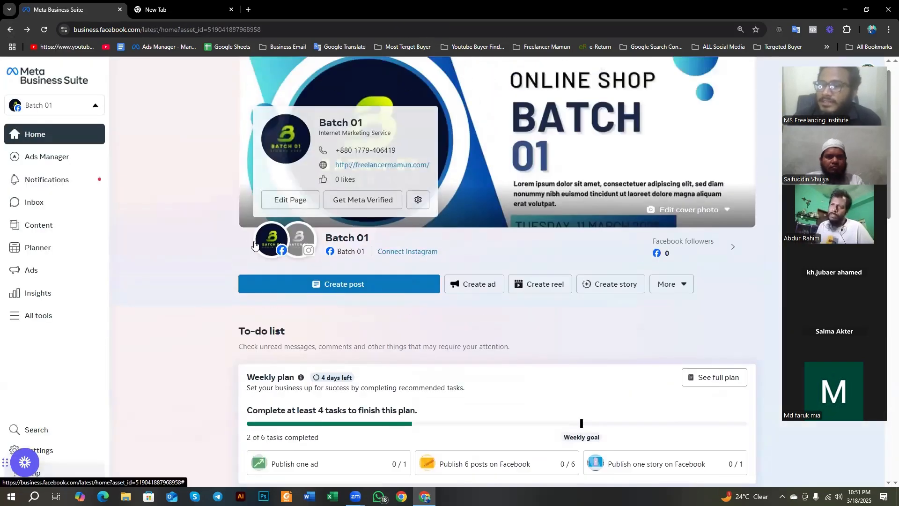
scroll(245, 251, "up", 1)
scroll(654, 318, "down", 1)
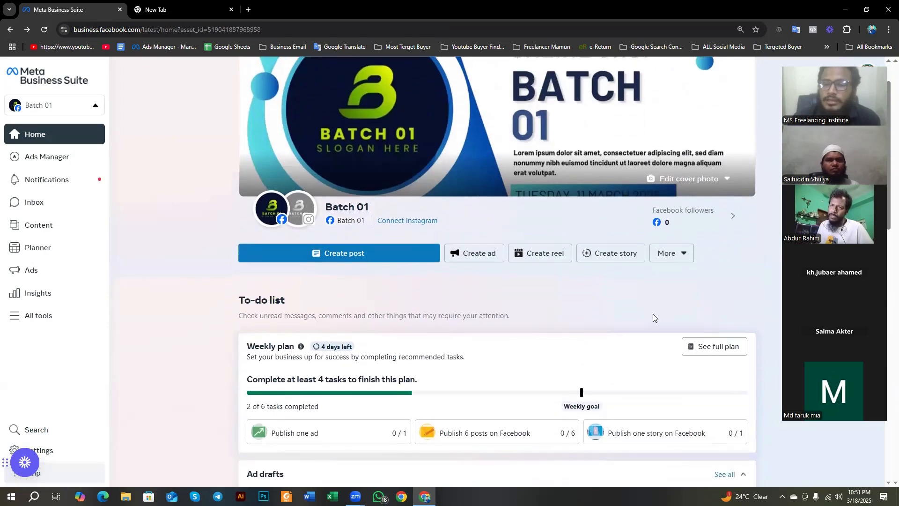
left_click(681, 253)
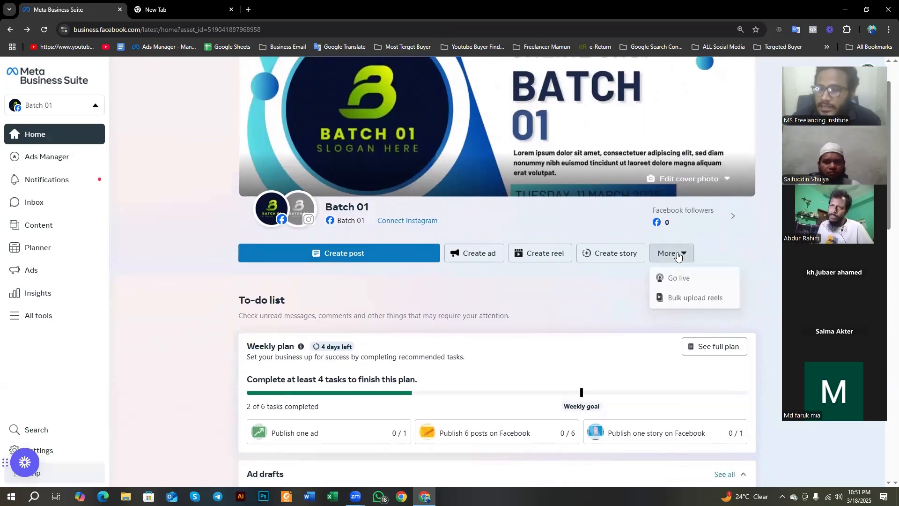
left_click(701, 300)
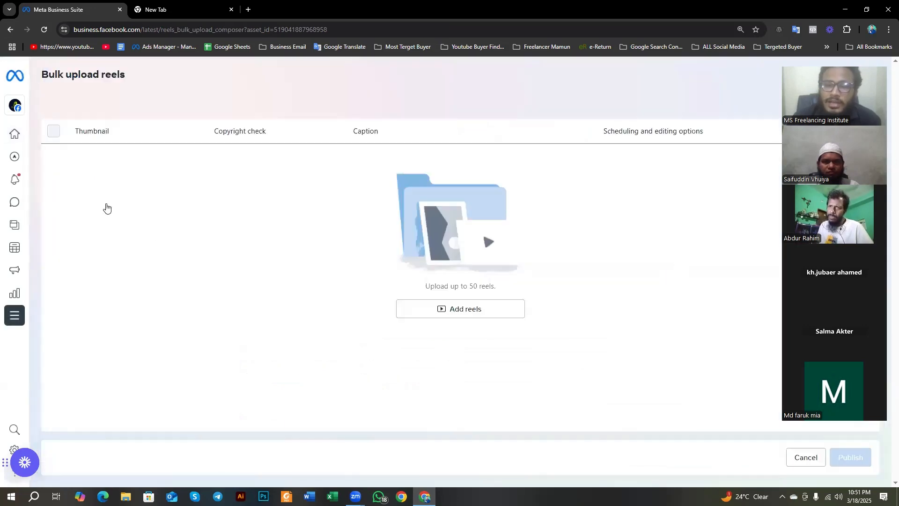
left_click(9, 30)
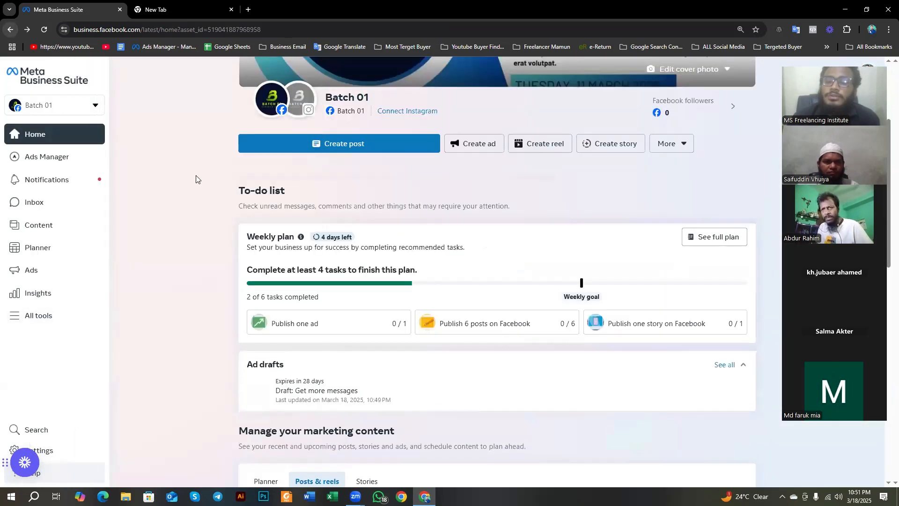
left_click(686, 141)
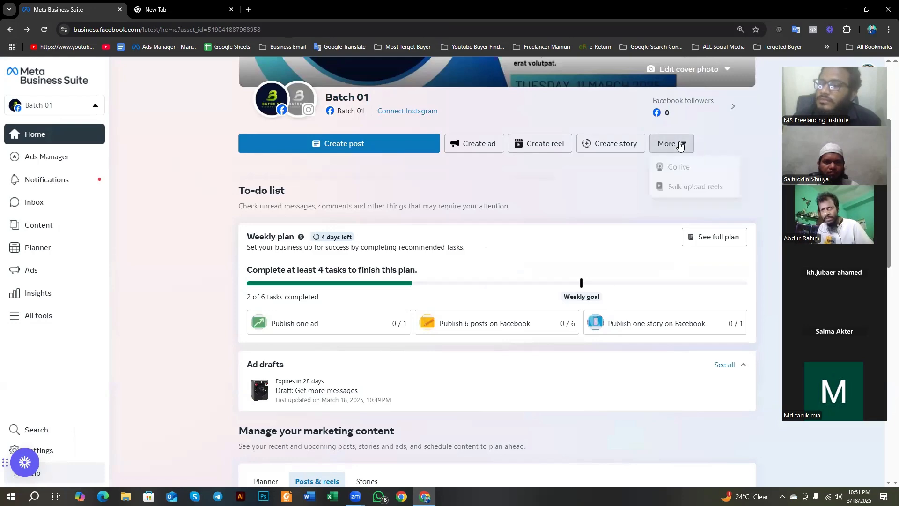
left_click(588, 201)
scroll(655, 206, "up", 3)
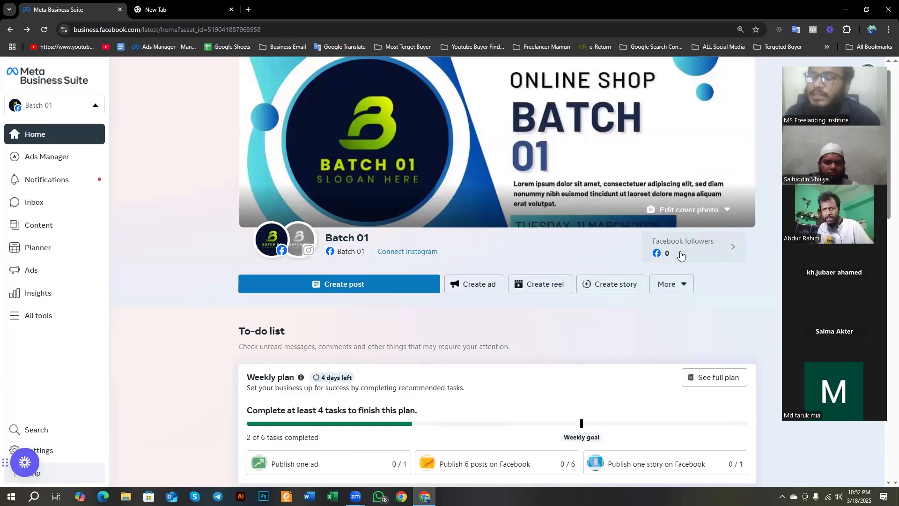
Step: Look through the home page's to-do list, ad drafts, marketing content, recent ads and growth sections
scroll(220, 447, "down", 5)
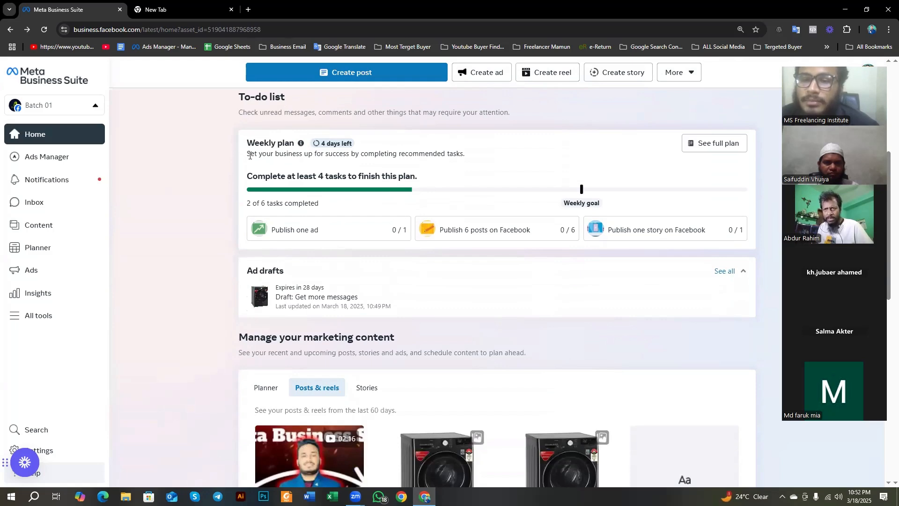
scroll(256, 218, "down", 10)
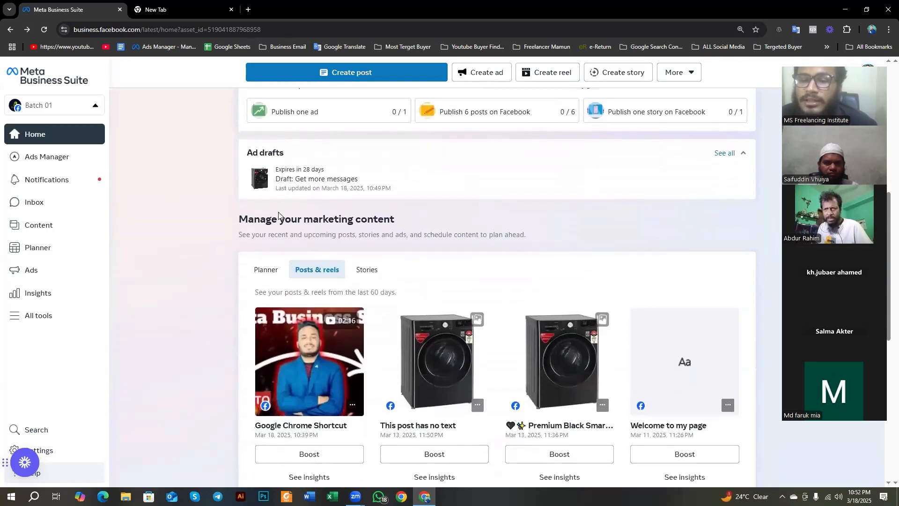
scroll(243, 220, "down", 1)
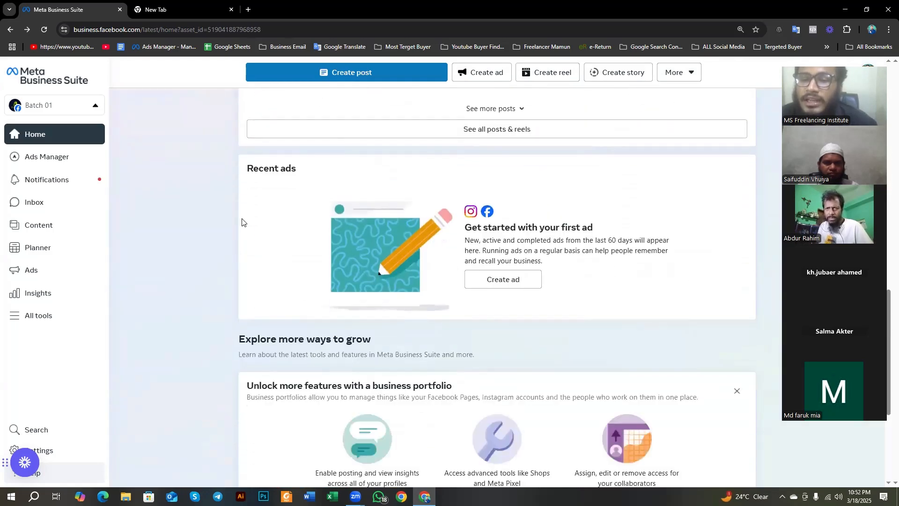
scroll(242, 220, "down", 5)
scroll(243, 225, "down", 3)
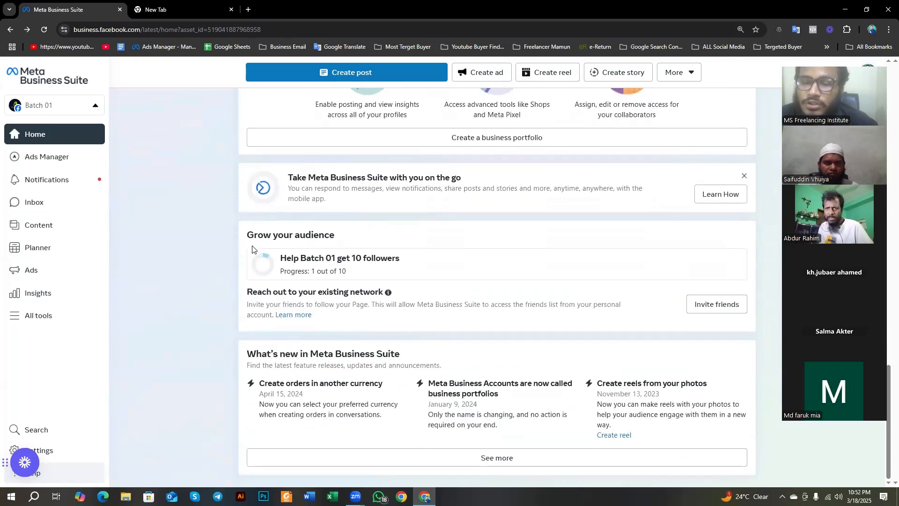
scroll(252, 248, "up", 20)
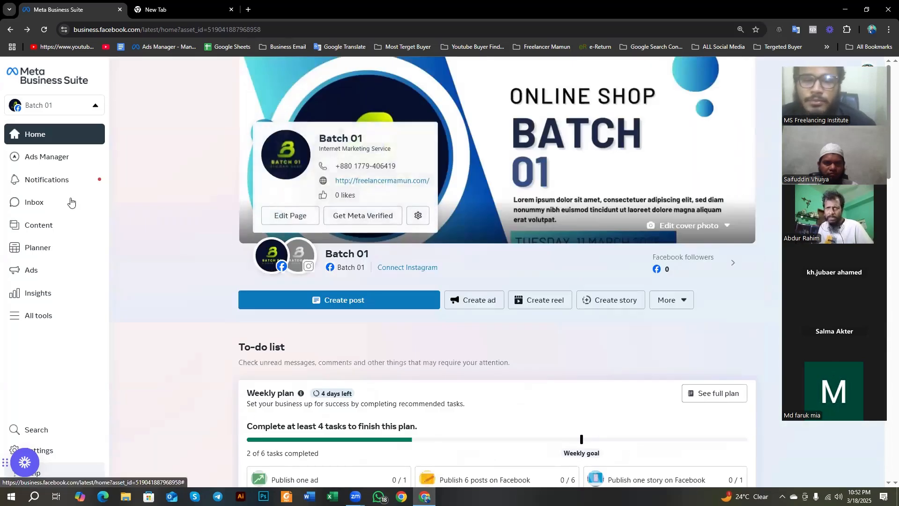
Step: Review the Page's high priority and other notifications, closing the notification list when done
left_click(65, 185)
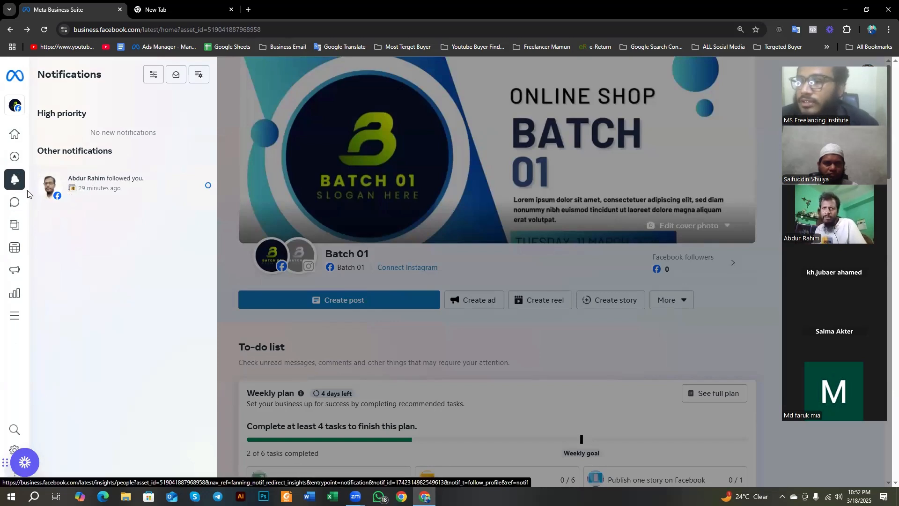
mouse_move(19, 189)
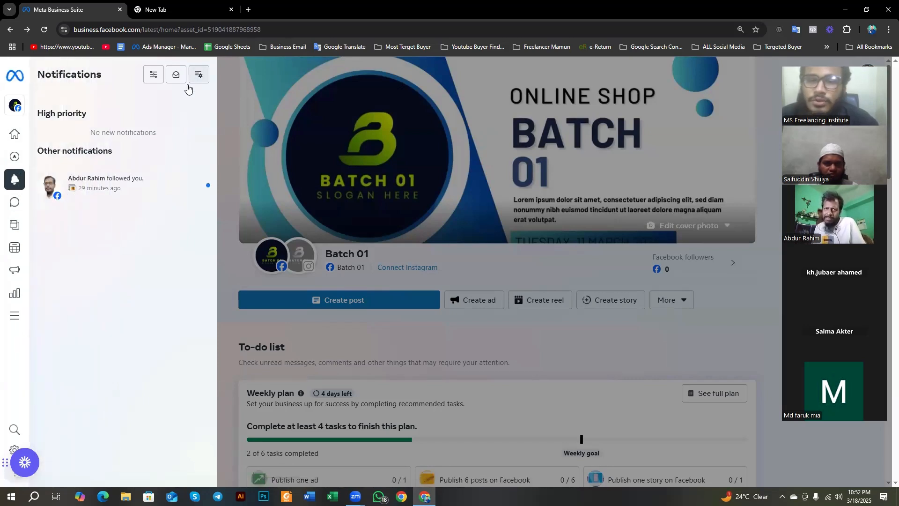
left_click(225, 150)
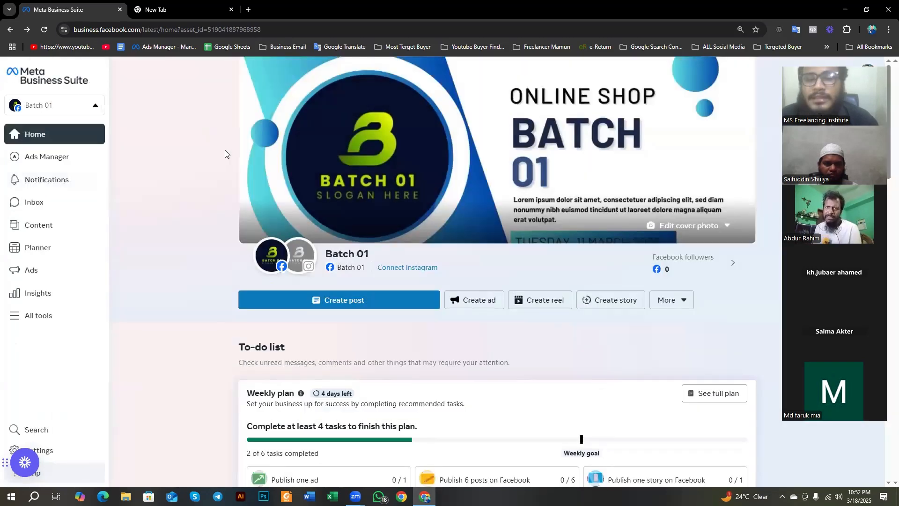
Step: Open the Batch 01 Inbox, move the floating meeting video strip clear of the screen edge, and look through its participants
left_click(51, 207)
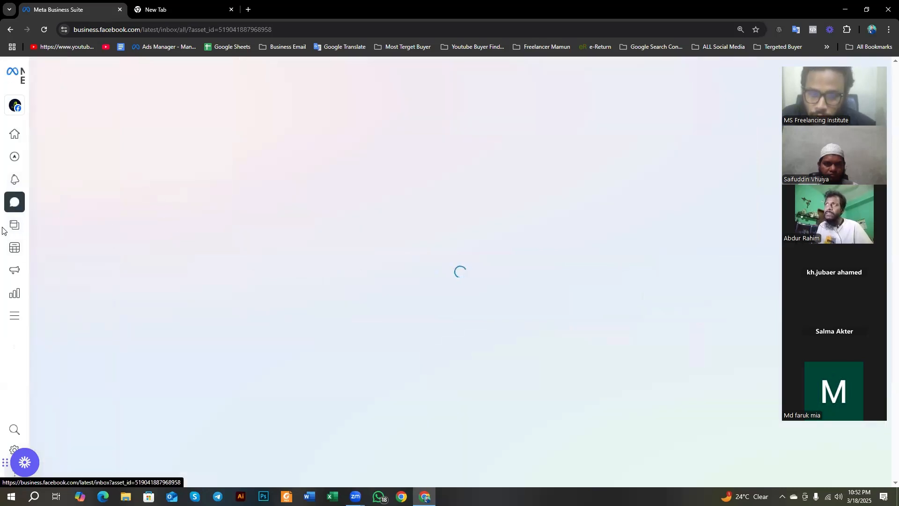
mouse_move(4, 226)
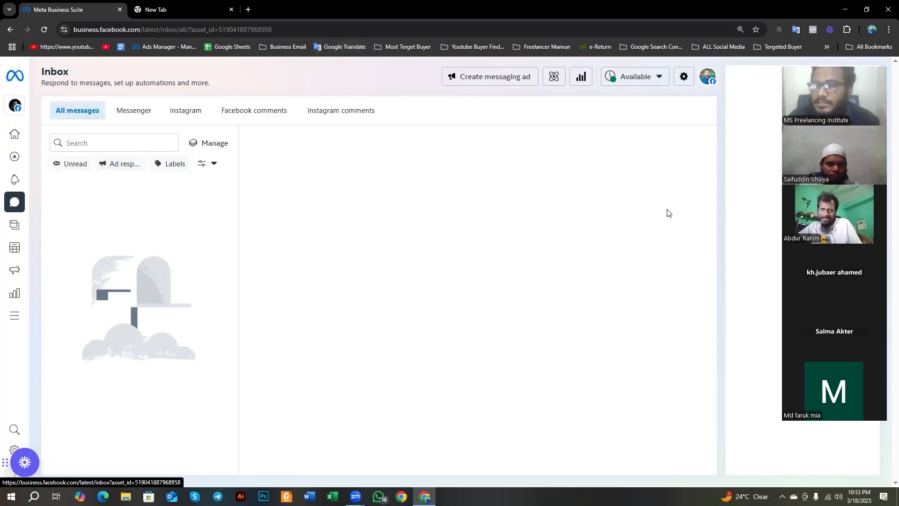
left_click_drag(850, 65, 821, 84)
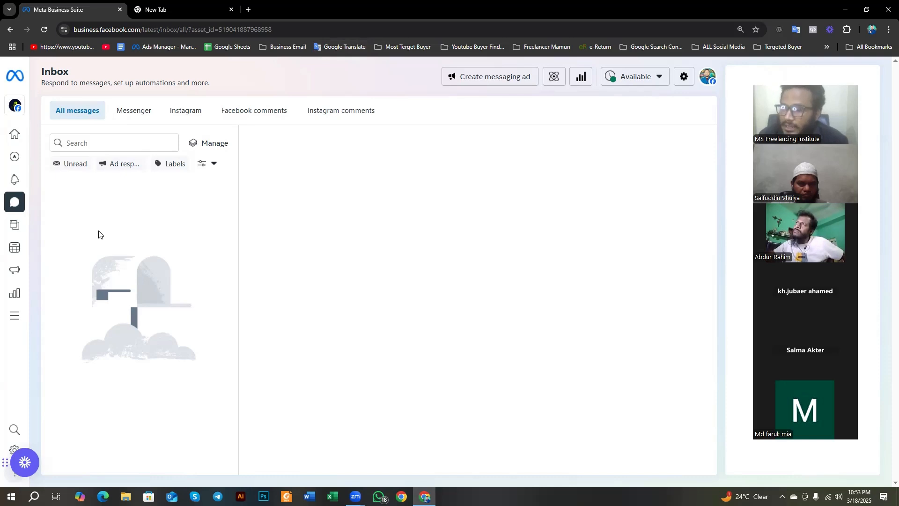
left_click(816, 456)
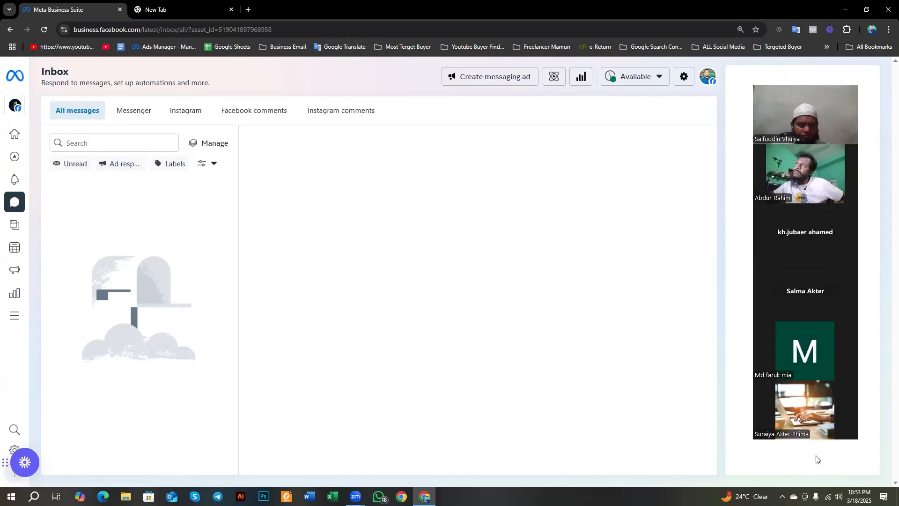
scroll(817, 455, "up", 1)
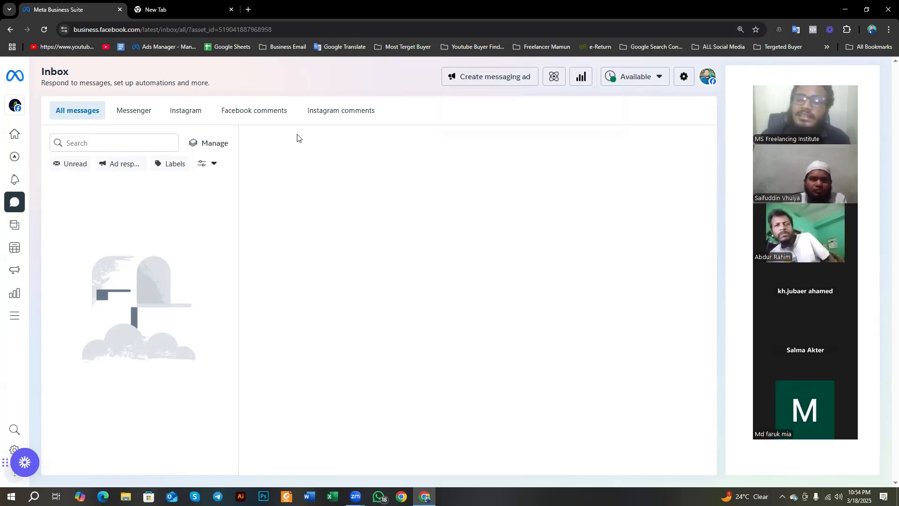
Step: Mark the Create messaging ad option with a red box and arrow on a full-screen capture, discarding the capture
mouse_move(10, 211)
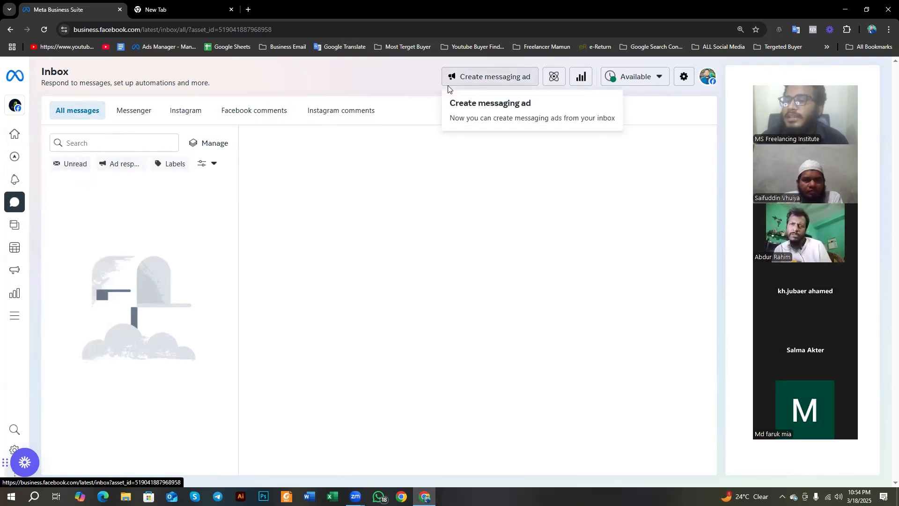
key("Print")
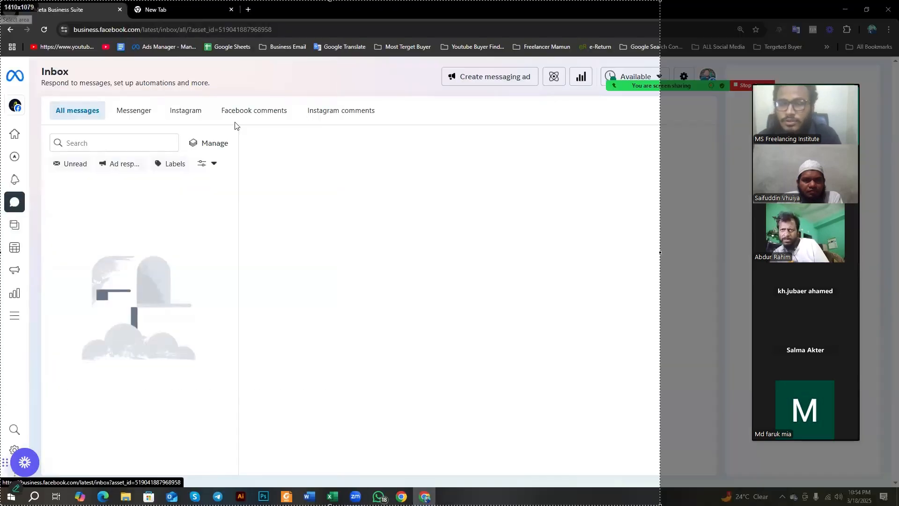
left_click_drag(660, 505, 898, 504)
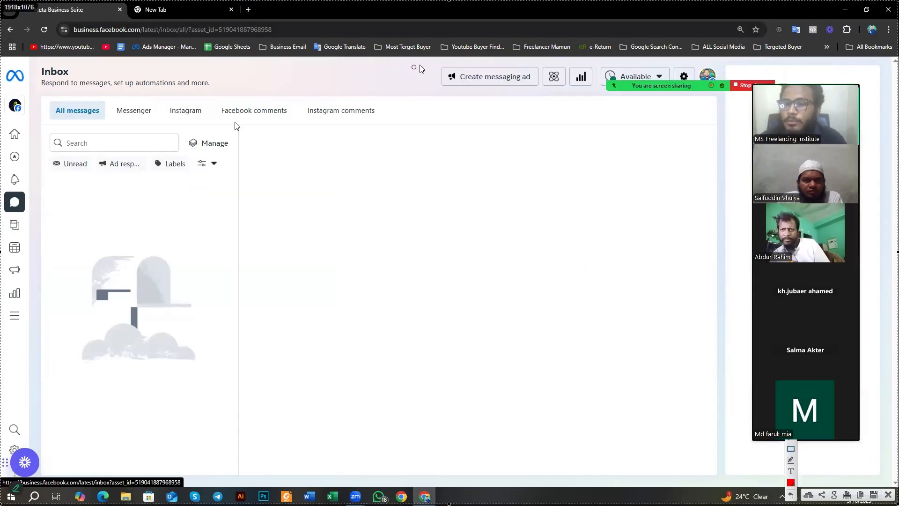
left_click_drag(431, 59, 546, 99)
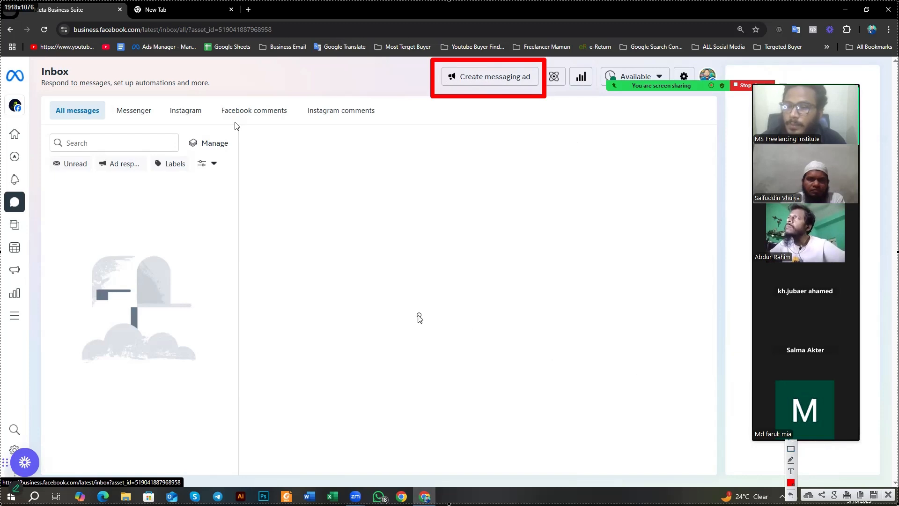
left_click_drag(421, 372, 470, 105)
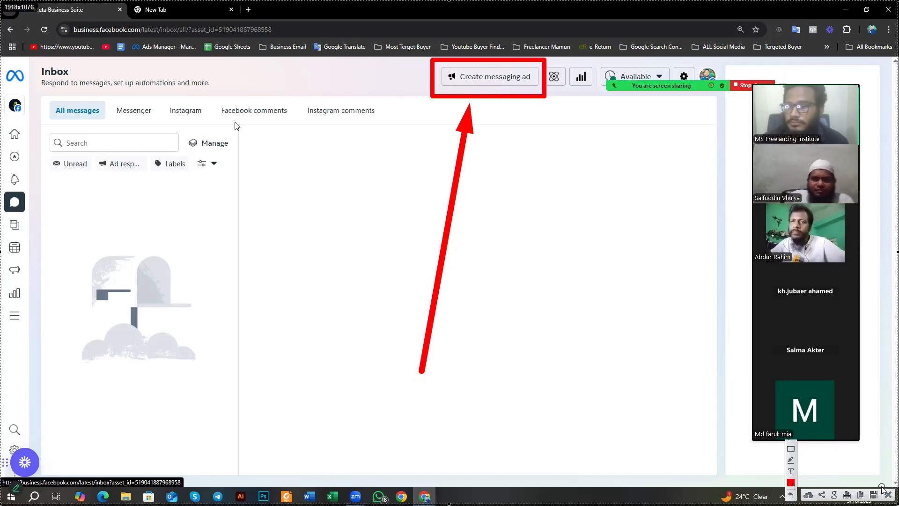
key("Escape")
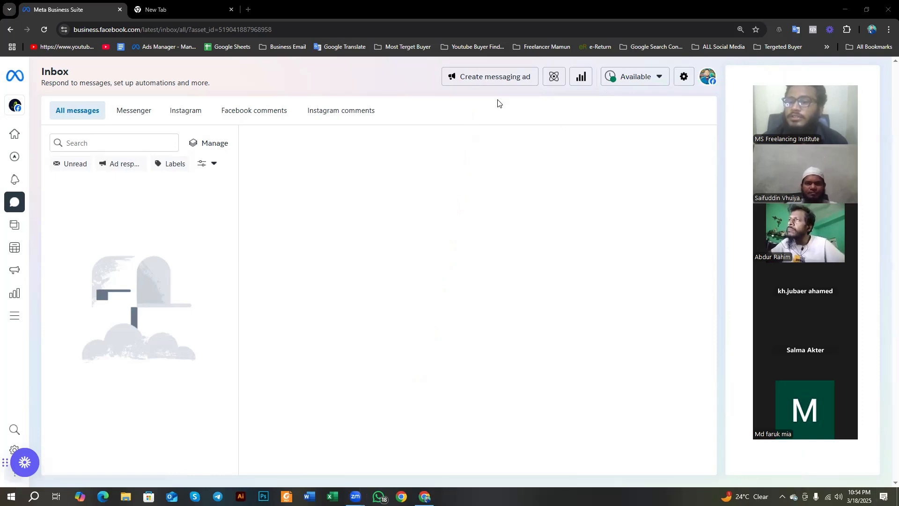
Step: Open the messaging ad form from the Inbox, look over its goal and ad creative sections, and return to the Inbox
left_click(474, 108)
key("F5")
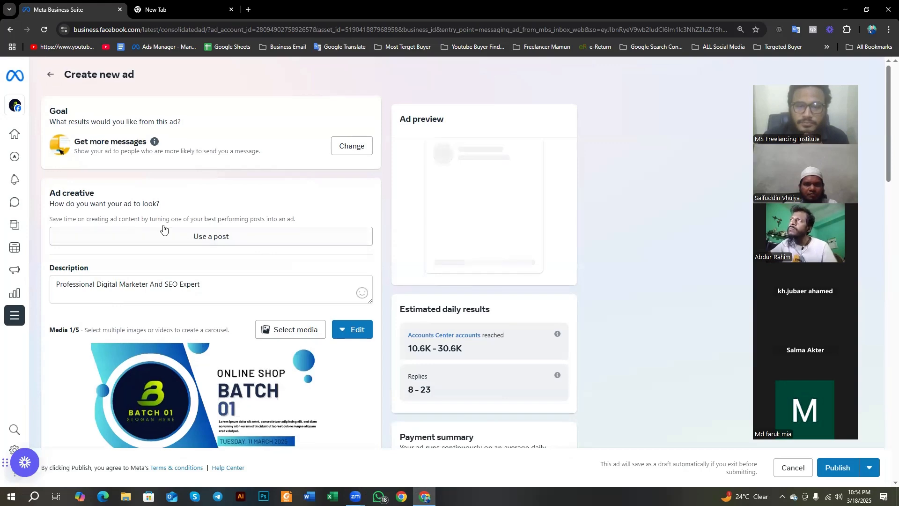
scroll(32, 105, "down", 2)
scroll(32, 105, "up", 2)
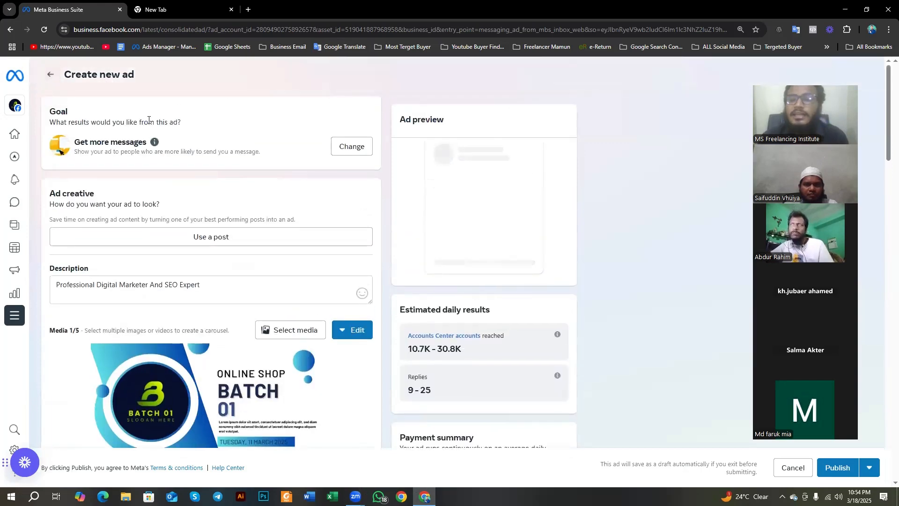
left_click(50, 74)
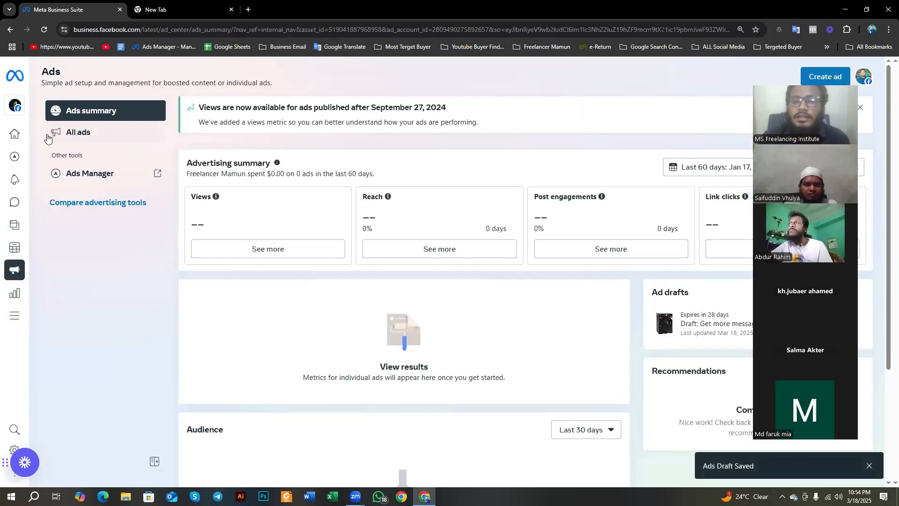
mouse_move(14, 270)
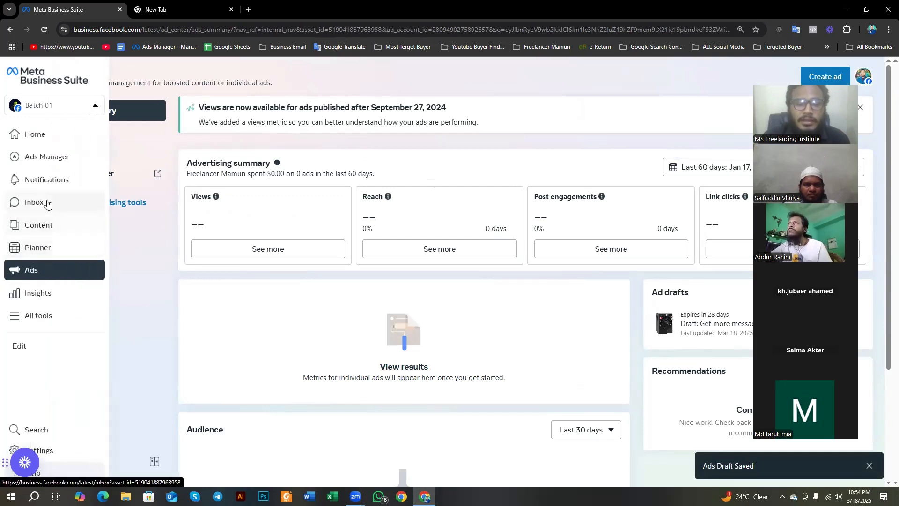
left_click(46, 223)
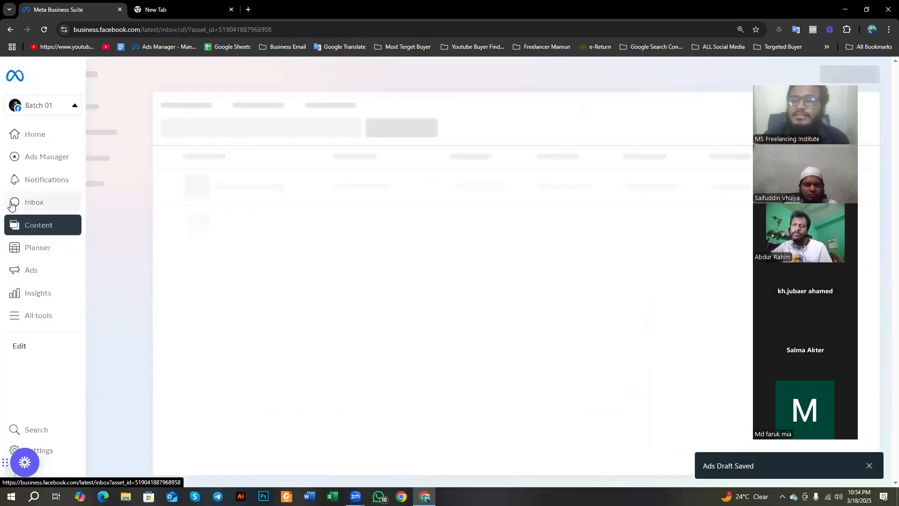
left_click(23, 212)
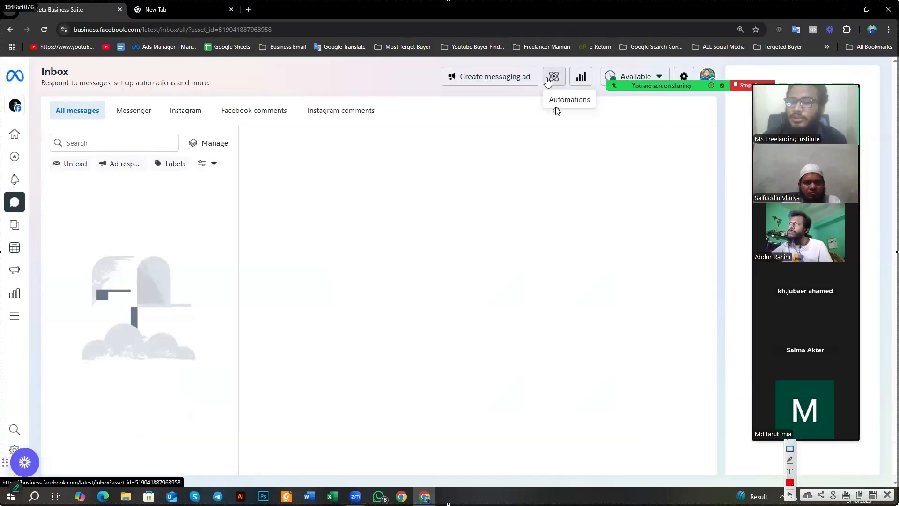
Step: Mark the Automations option with a red box and arrow on the screen capture, closing the capture without saving
mouse_move(537, 58)
left_mouse_down()
mouse_move(572, 111)
mouse_move(601, 116)
left_mouse_up()
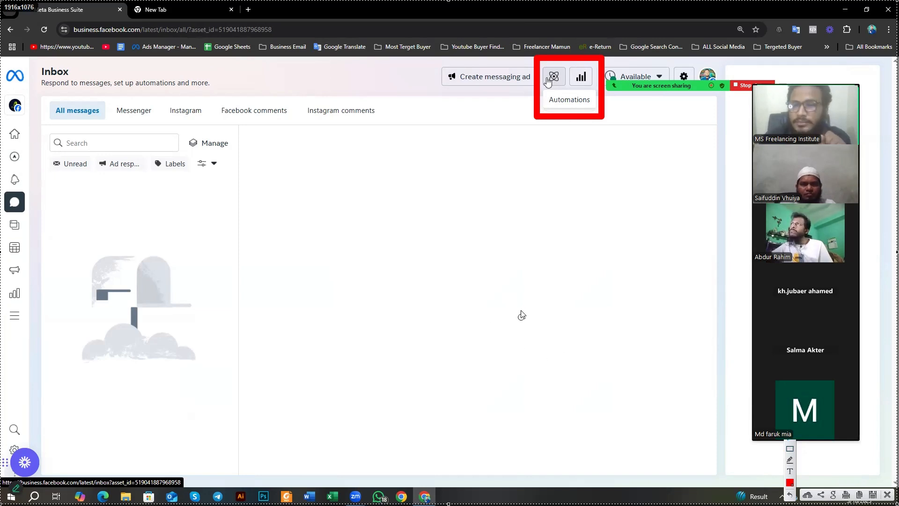
left_click_drag(520, 295, 550, 127)
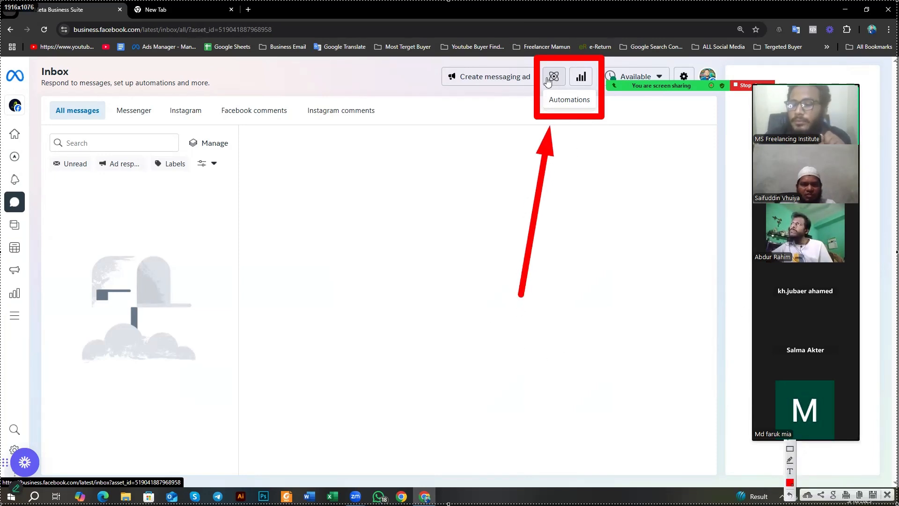
left_click(888, 495)
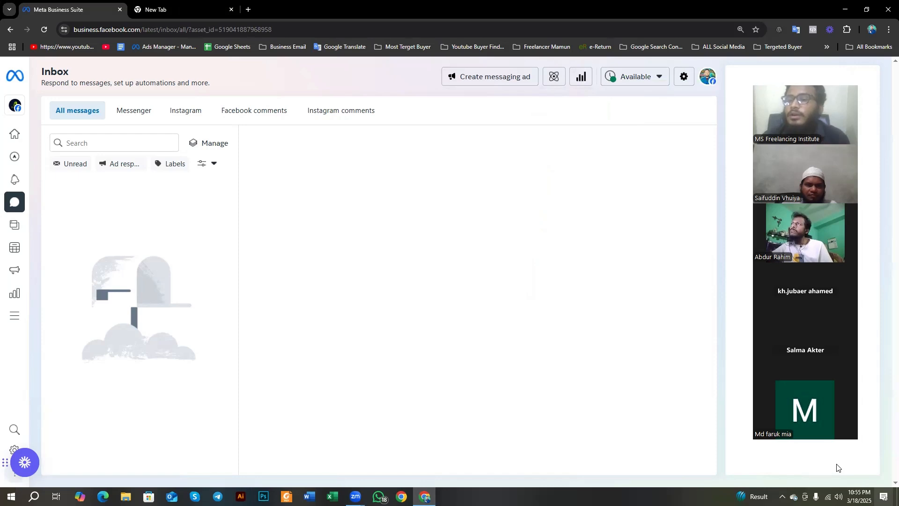
Step: Open Automations from the Inbox, dismiss the desktop notification, and translate the page description about managing conversations and streamlining workflows
left_click(554, 77)
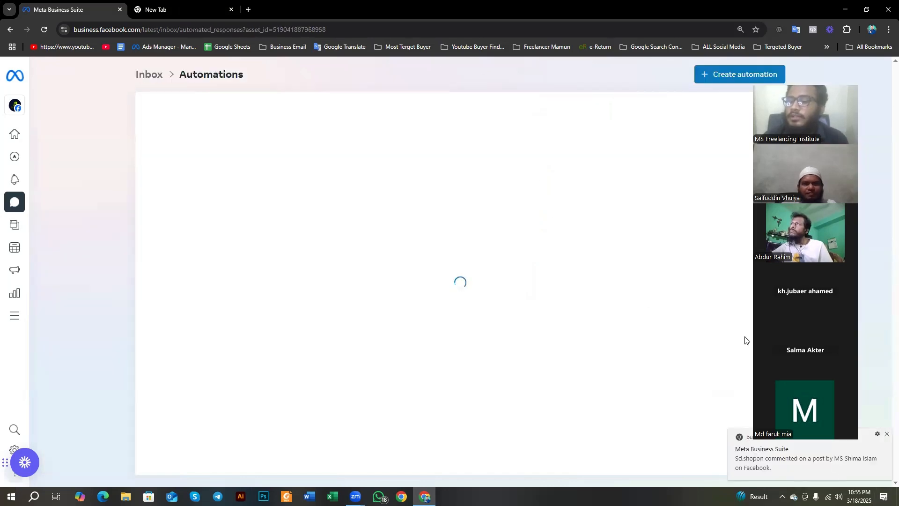
left_click(886, 435)
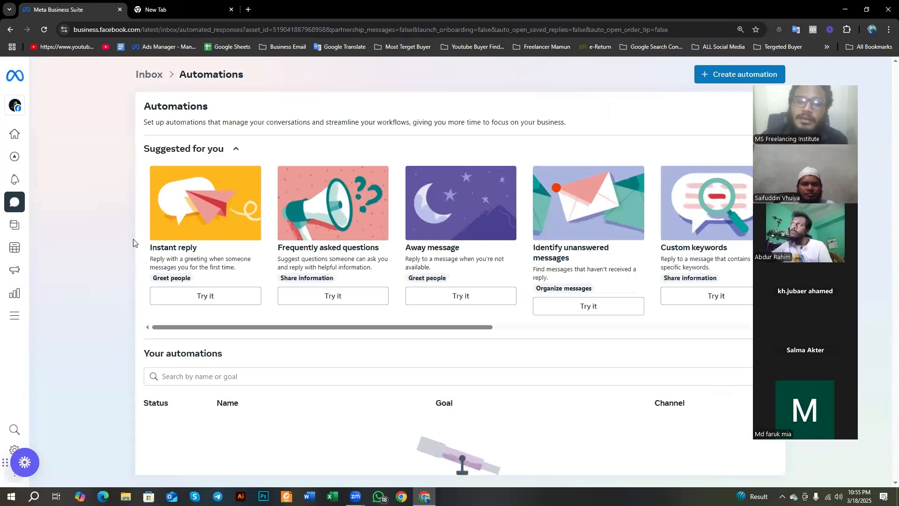
left_click_drag(126, 63, 247, 81)
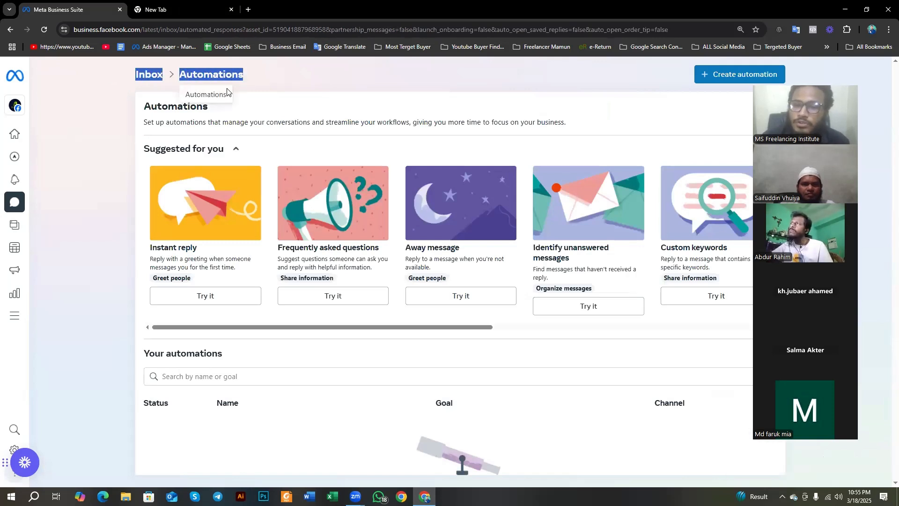
left_click_drag(140, 123, 412, 134)
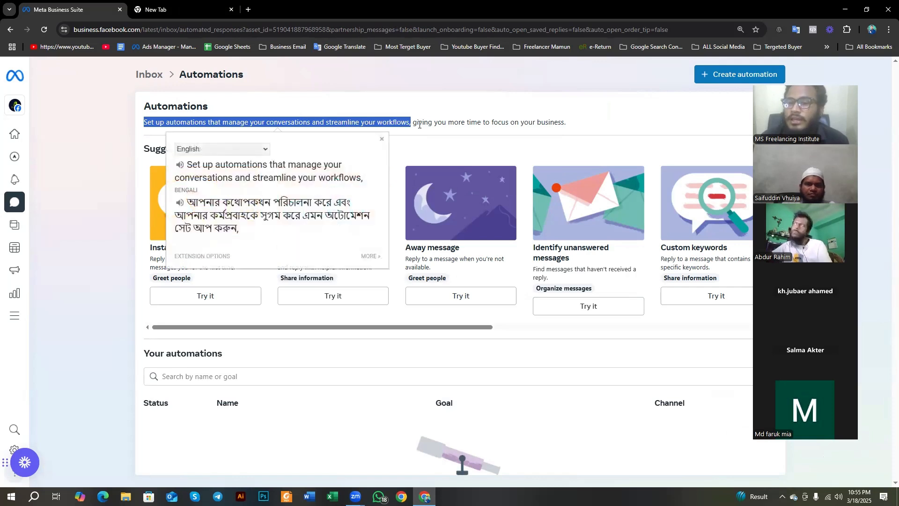
left_click(417, 126)
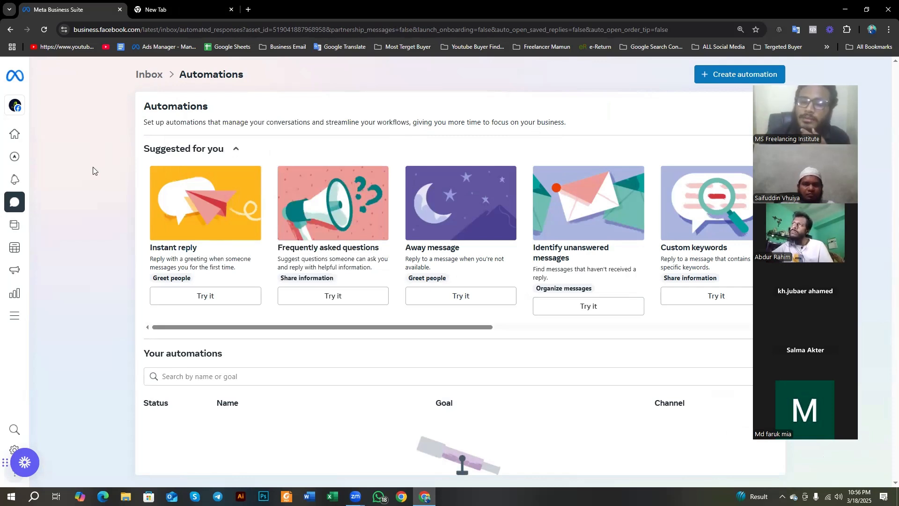
Step: Mark the Suggested for you section and its Instant reply, Frequently asked questions and Away message cards with red boxes on a screen capture, discarding the capture
scroll(140, 211, "down", 2)
scroll(154, 206, "up", 1)
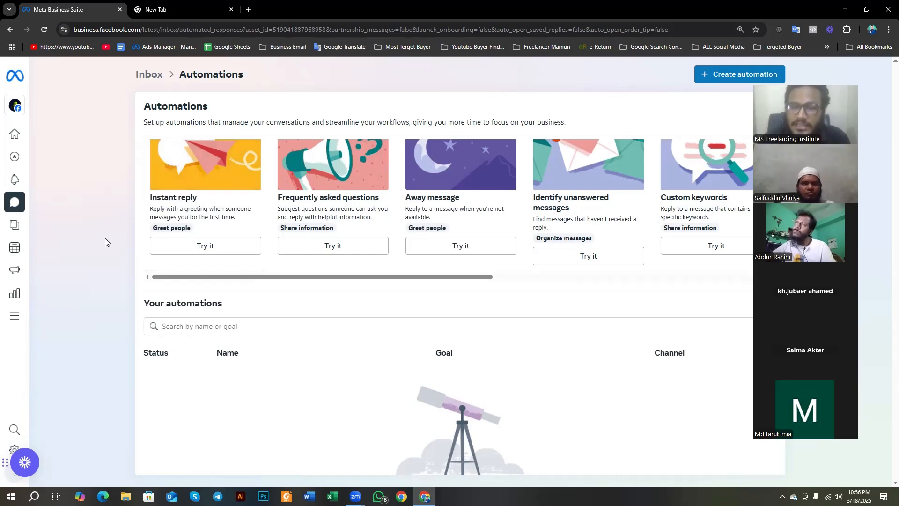
scroll(147, 251, "up", 1)
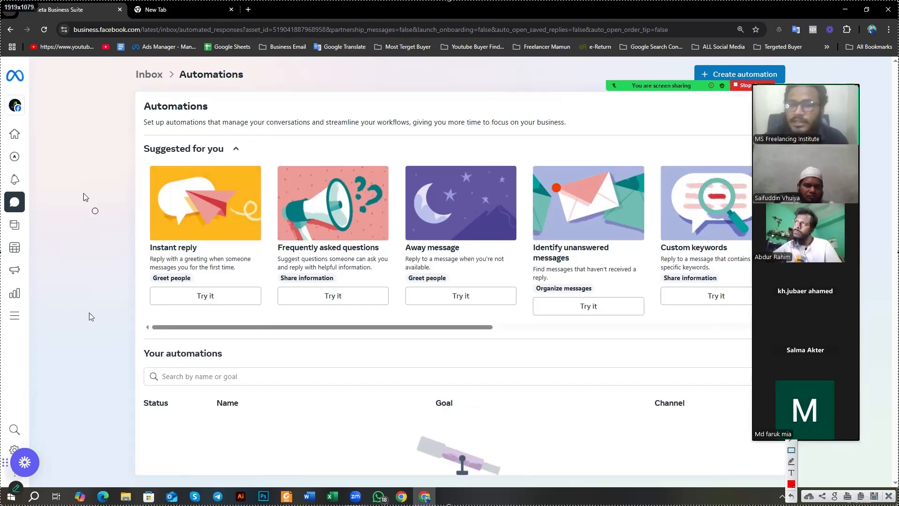
mouse_move(119, 130)
left_mouse_down()
mouse_move(682, 281)
mouse_move(752, 323)
left_mouse_up()
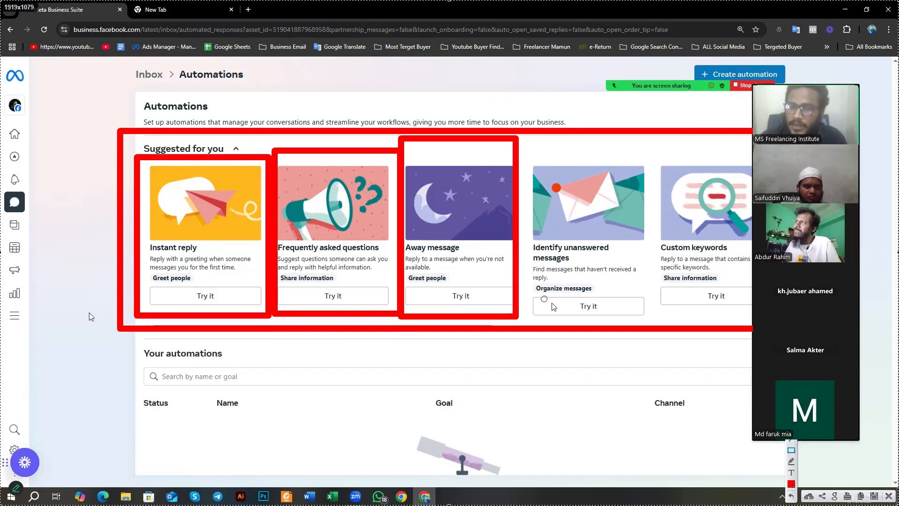
key("Escape")
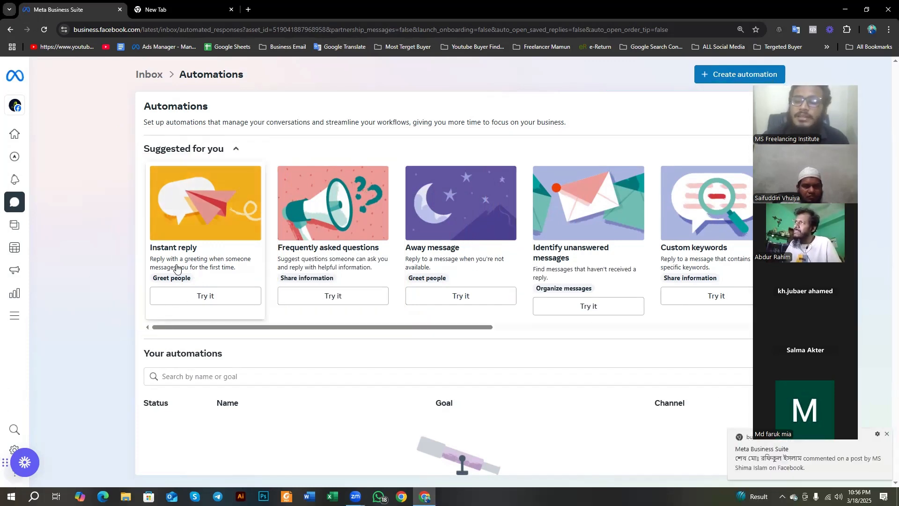
Step: Look over the Your automations section and open the suggested Instant reply automation for setup
scroll(172, 268, "down", 2)
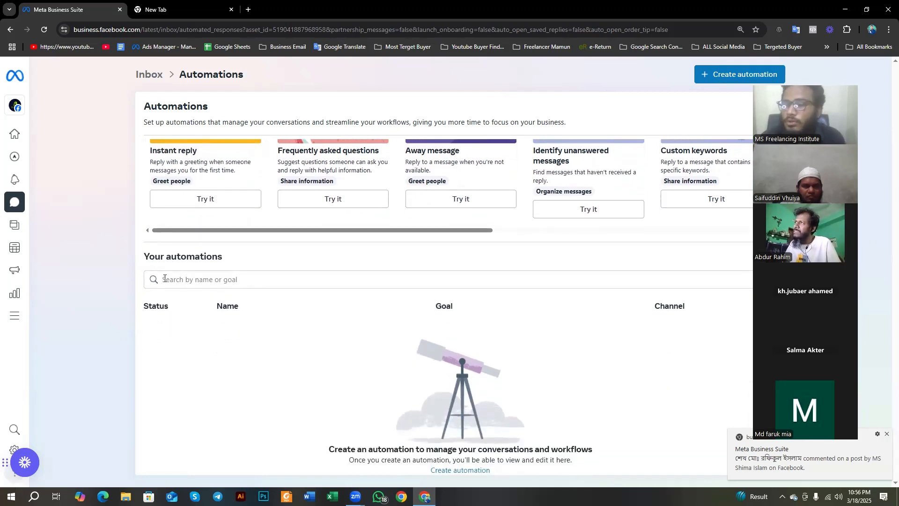
left_click_drag(142, 257, 229, 265)
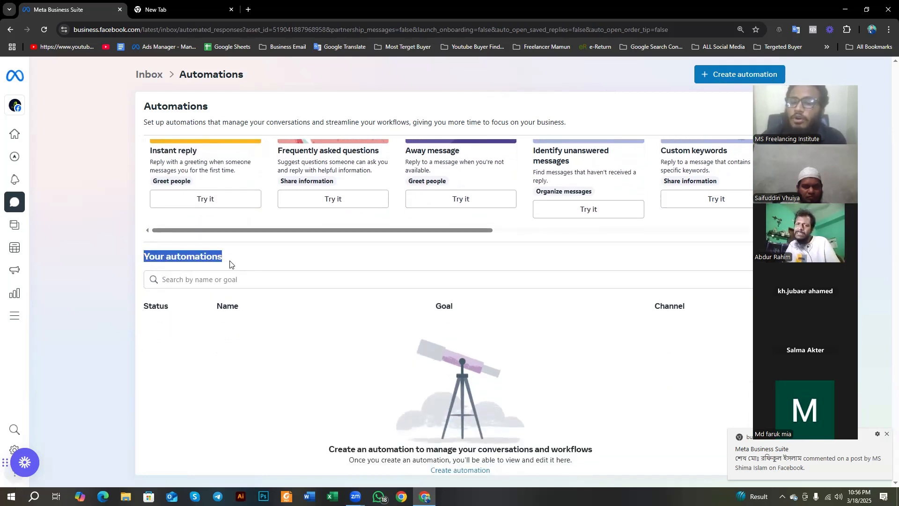
left_click(308, 413)
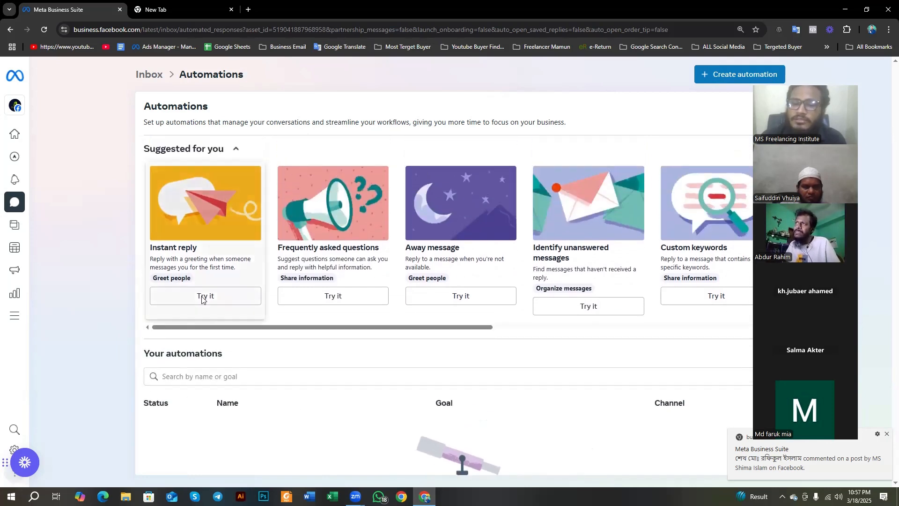
left_click(200, 299)
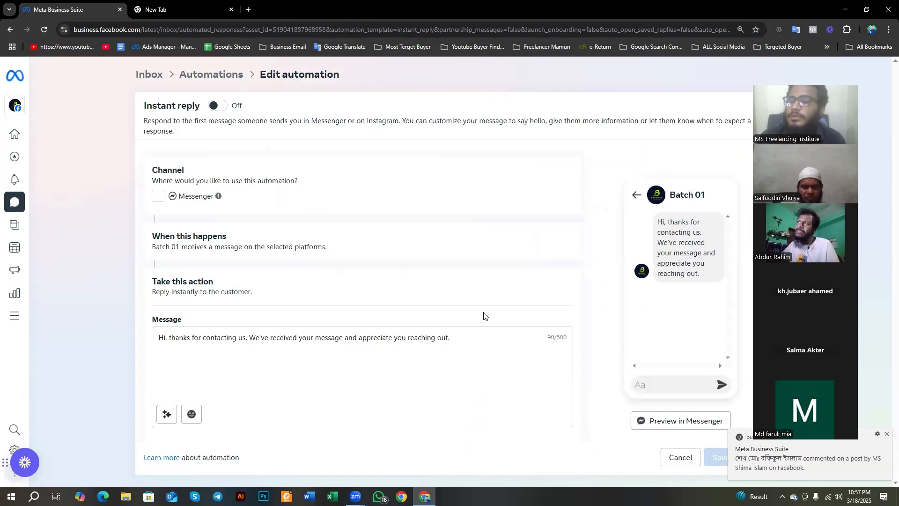
Step: Capture the Messenger preview area and box the Page name and greeting message in red, closing the capture without saving
key("Print")
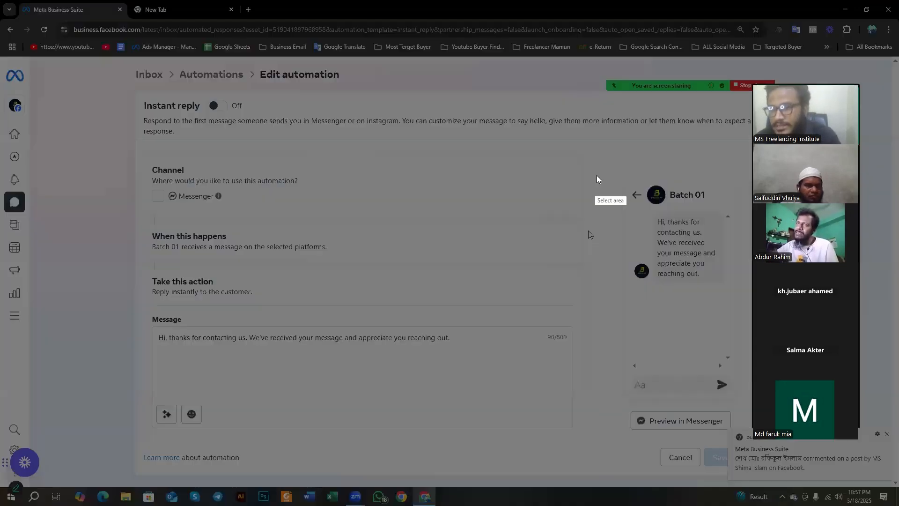
left_click_drag(605, 148, 752, 437)
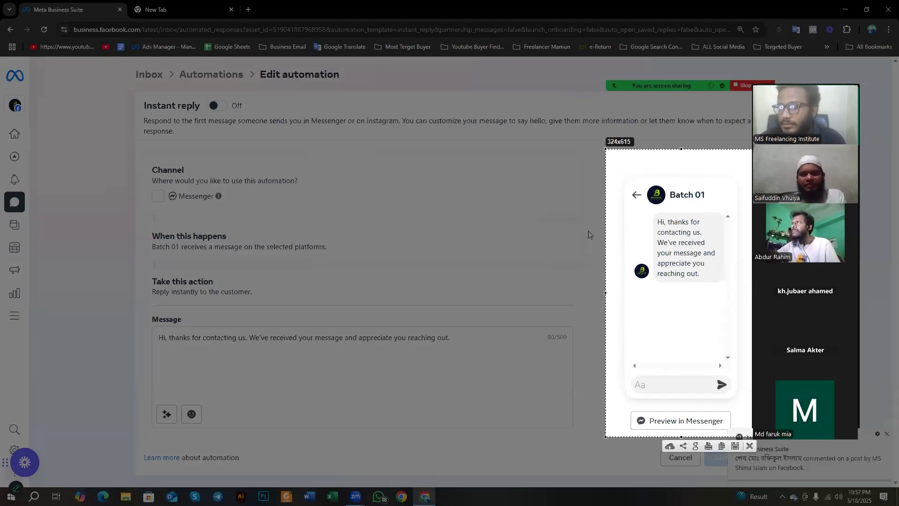
mouse_move(614, 157)
left_mouse_down()
mouse_move(663, 195)
mouse_move(722, 209)
left_mouse_up()
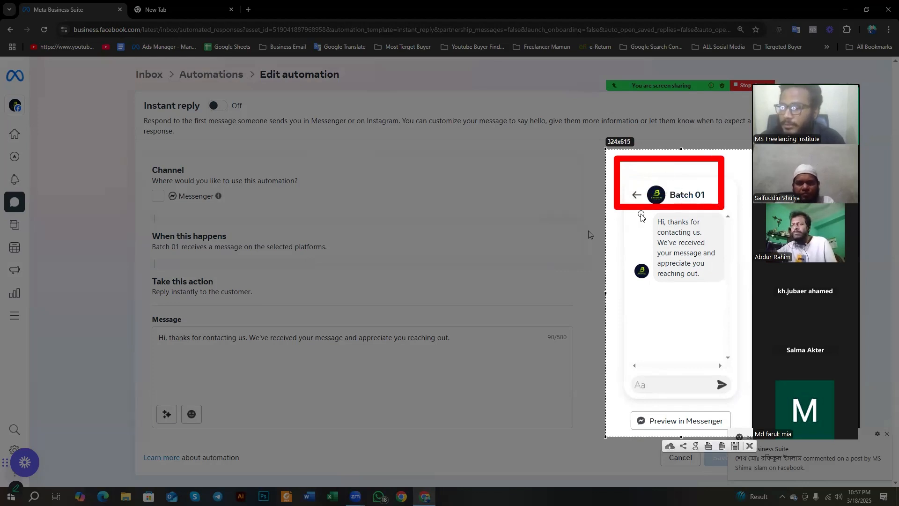
mouse_move(639, 213)
left_mouse_down()
mouse_move(719, 258)
mouse_move(727, 290)
left_mouse_up()
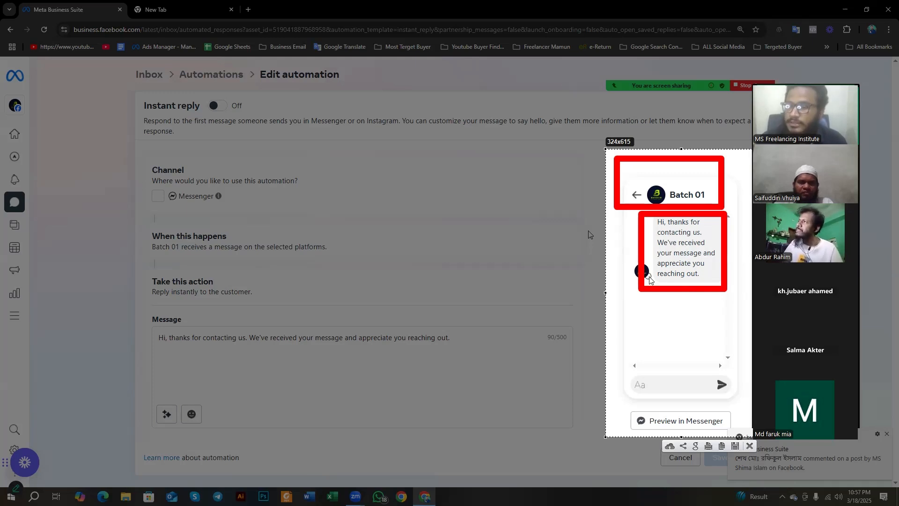
left_click(749, 447)
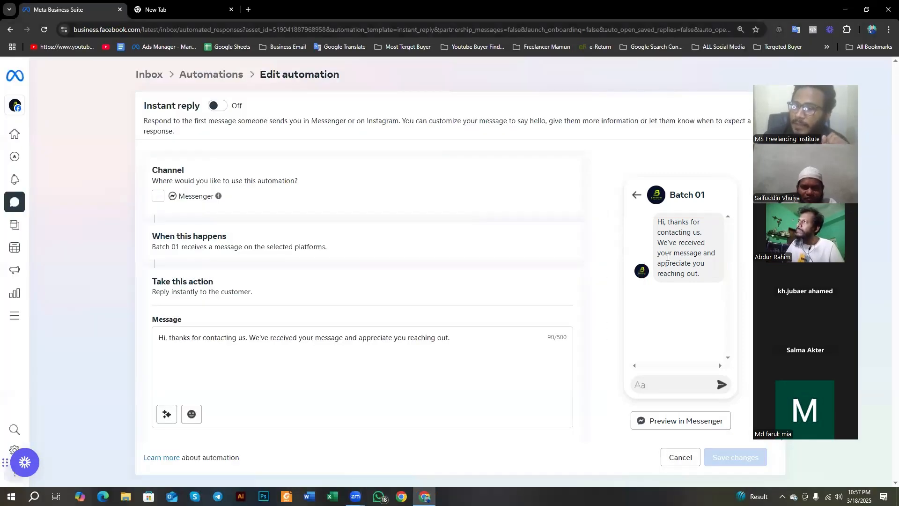
Step: Replace the default instant reply message with "Assalamualaikum, Apnake shagotom"
left_click_drag(453, 338, 134, 372)
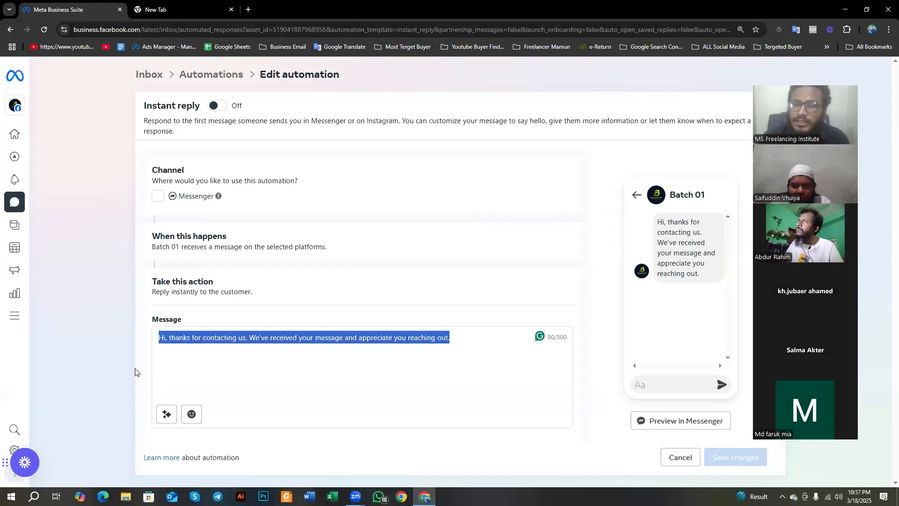
type("Assa")
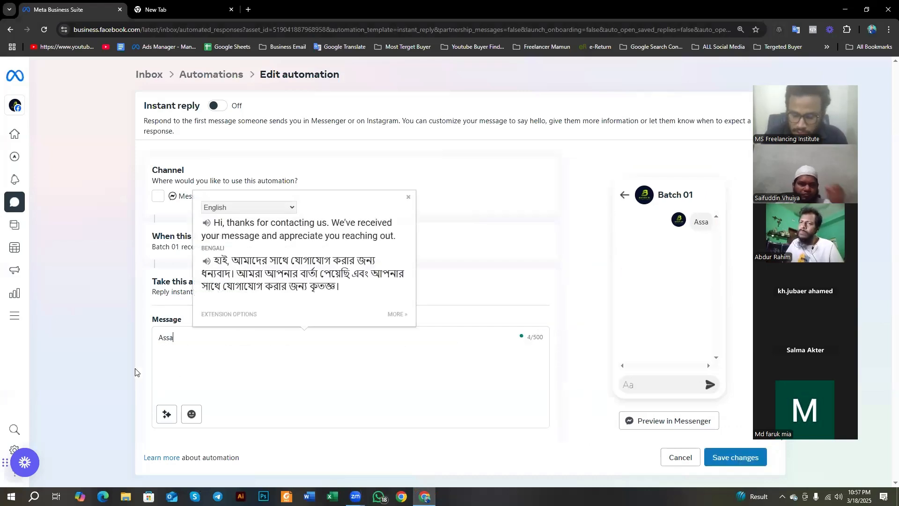
type("lamualaikum")
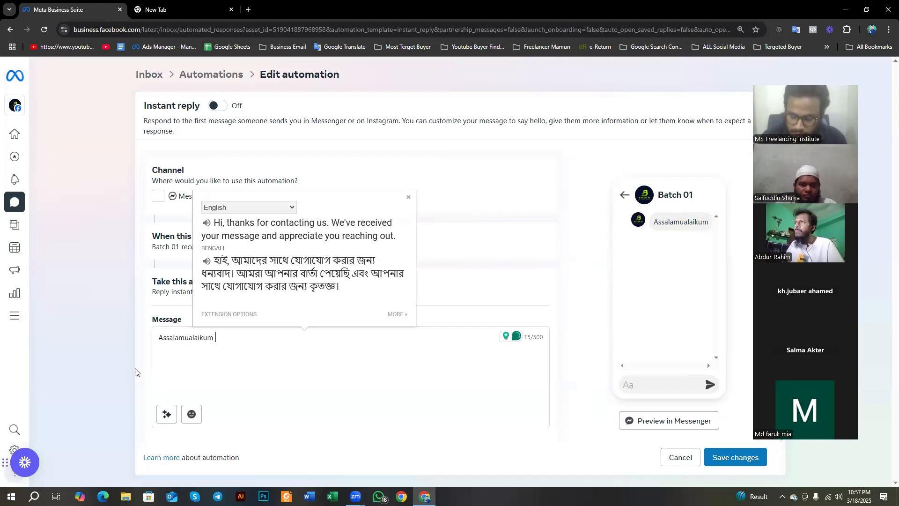
type(", Apnake")
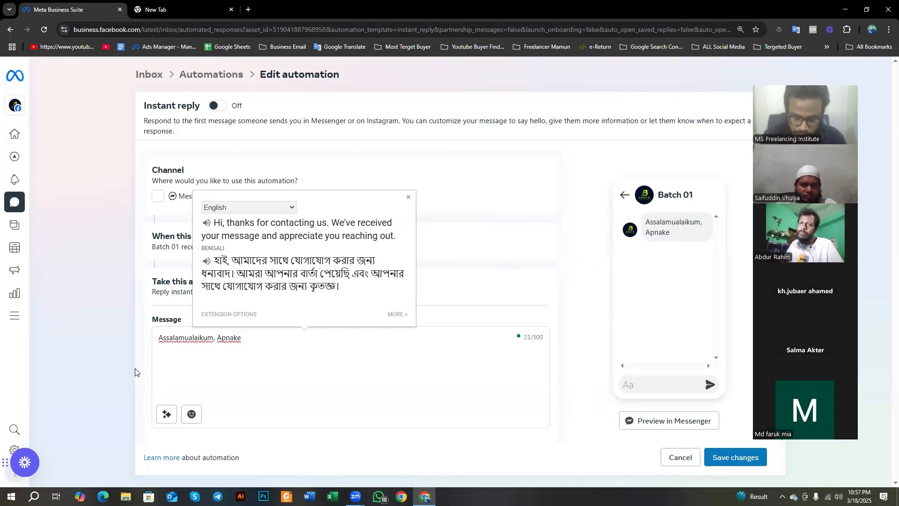
type(" shagotom")
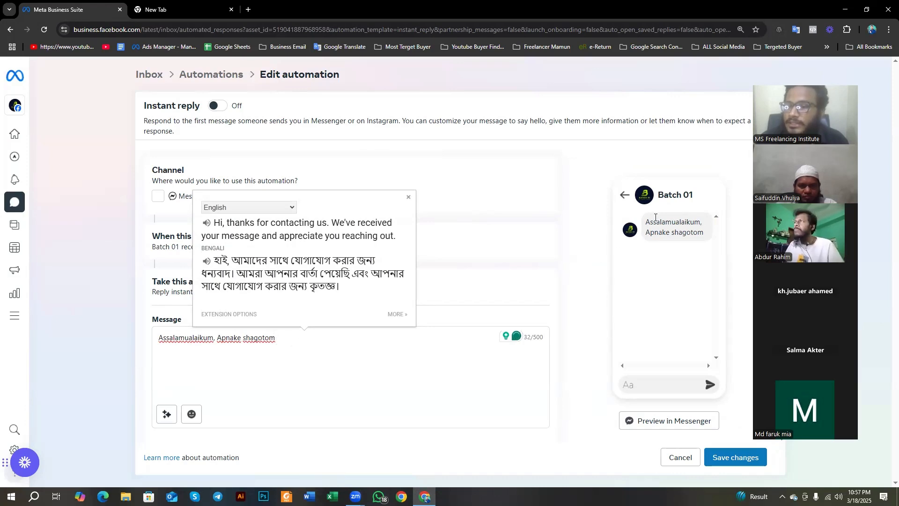
Step: Box the new greeting in the Messenger preview on a screen capture, discard the capture, and dismiss the translation popup
key("Print")
left_click_drag(576, 120, 836, 485)
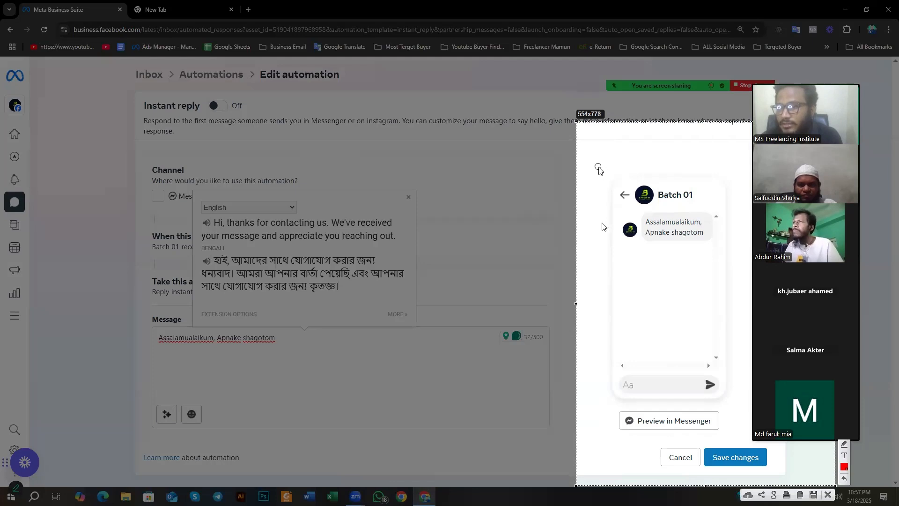
mouse_move(596, 164)
left_mouse_down()
mouse_move(716, 357)
mouse_move(736, 287)
left_mouse_up()
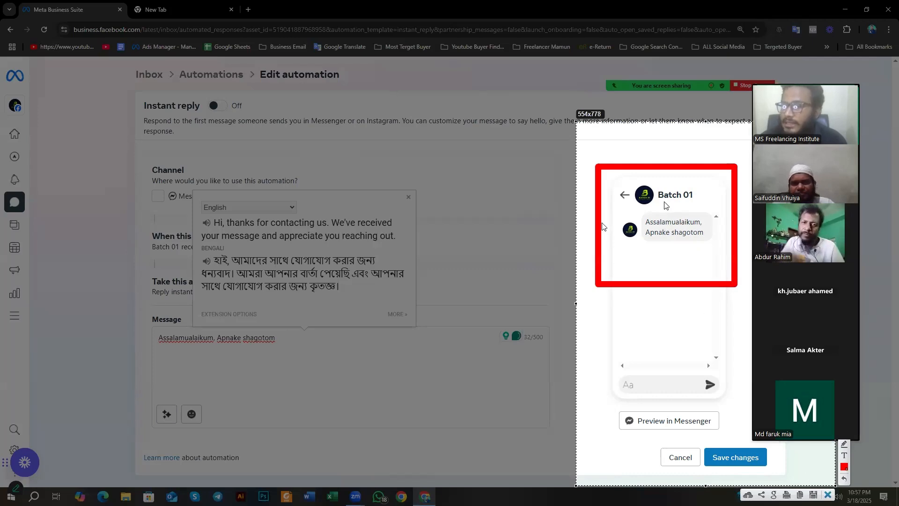
key("Escape")
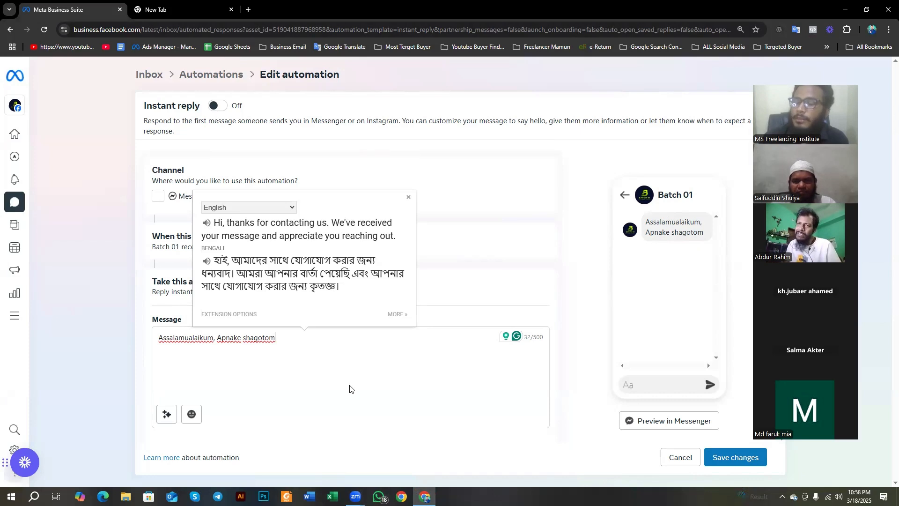
left_click(307, 352)
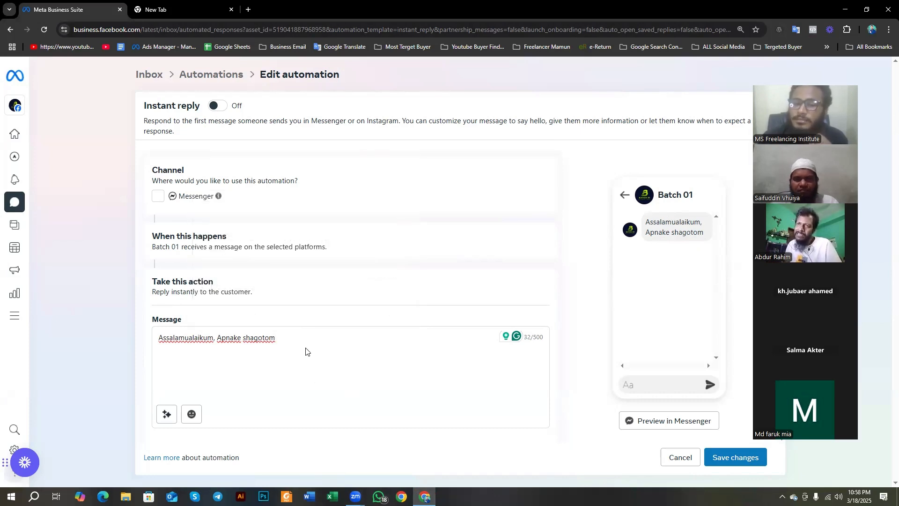
Step: Review and save the Instant reply automation, check the Your automations list, and reload the Automations page
scroll(252, 365, "down", 1)
scroll(234, 343, "up", 1)
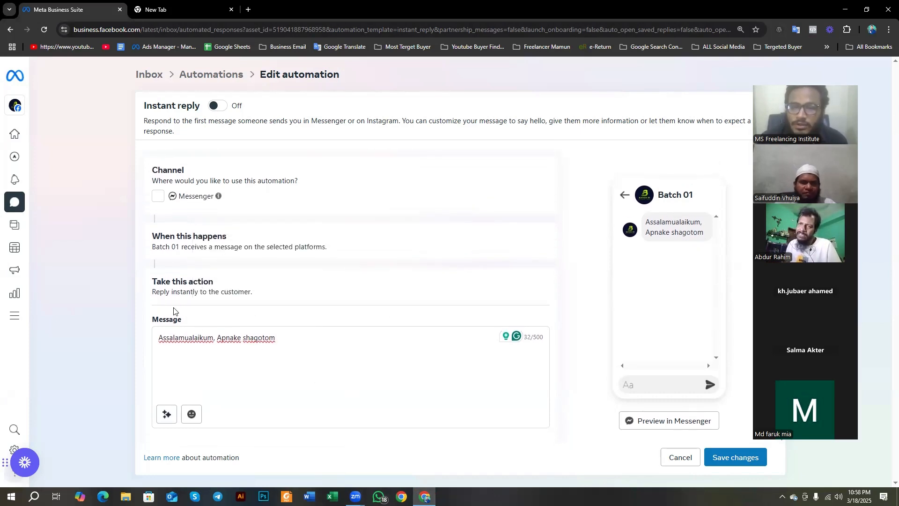
left_click(729, 456)
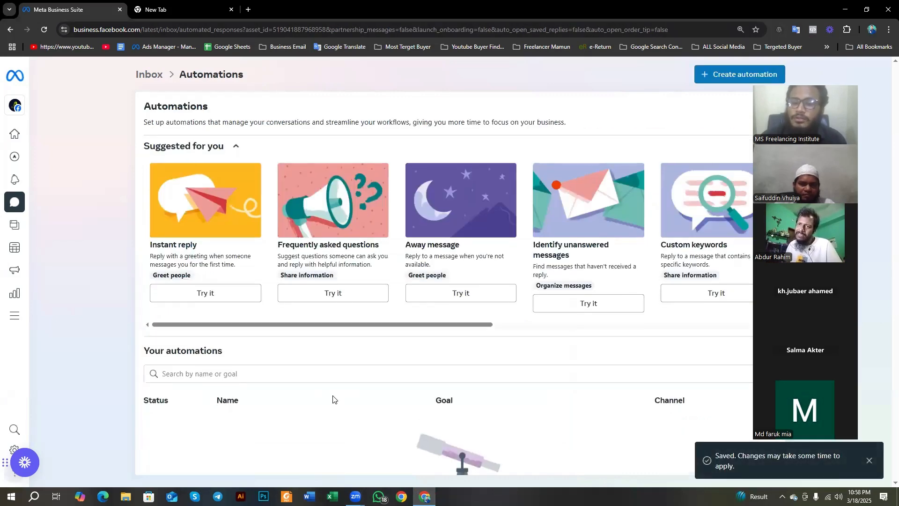
scroll(385, 414, "down", 2)
scroll(384, 414, "up", 2)
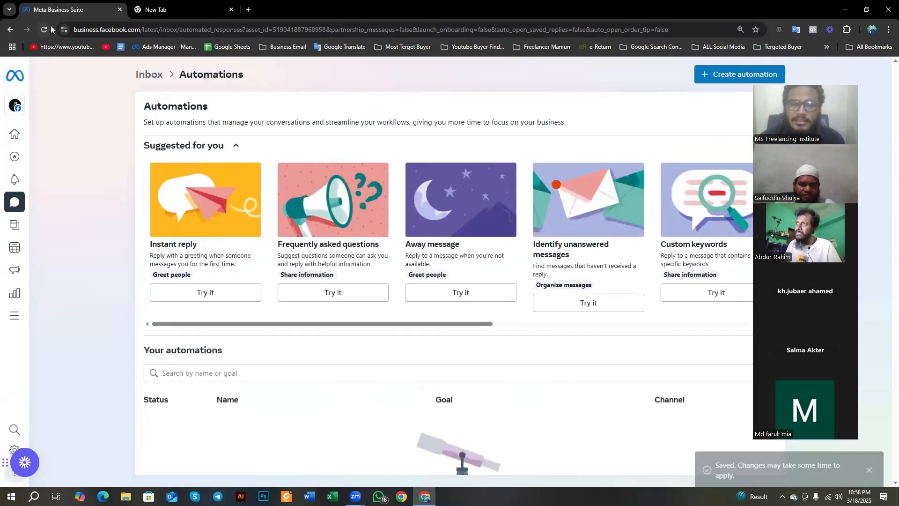
left_click(49, 29)
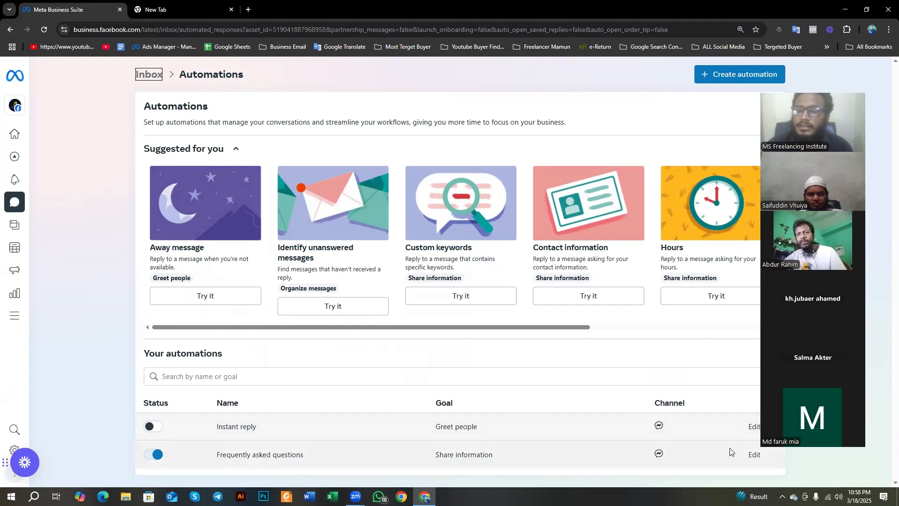
Step: Open the Frequently asked questions automation for editing, add a question and expand Question #1
left_click(754, 455)
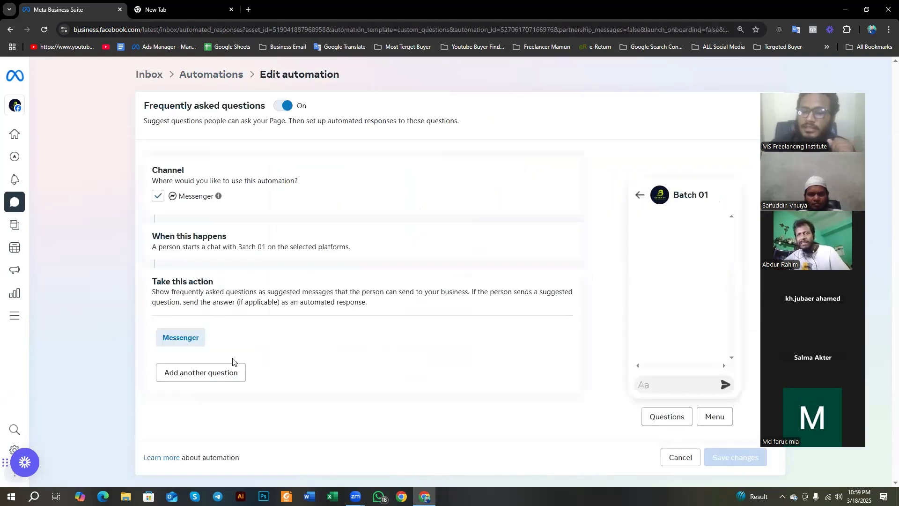
left_click(197, 381)
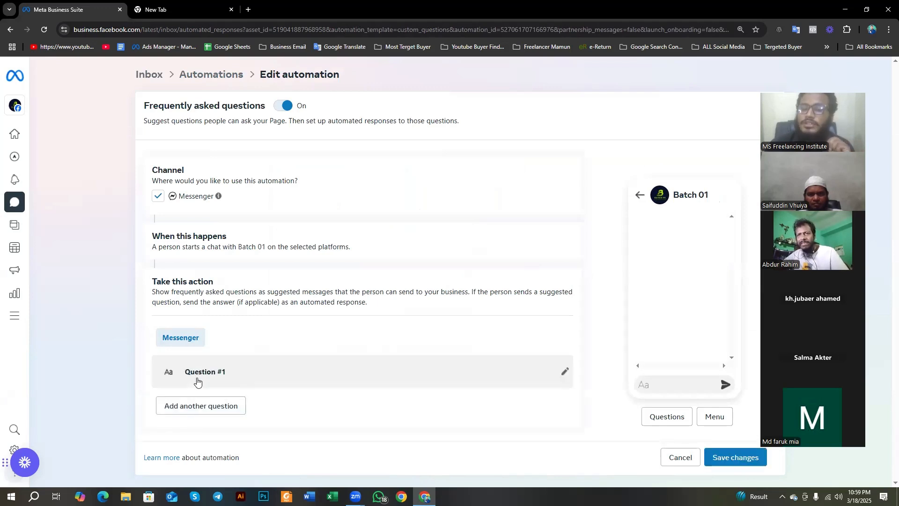
left_click(564, 371)
scroll(206, 384, "down", 3)
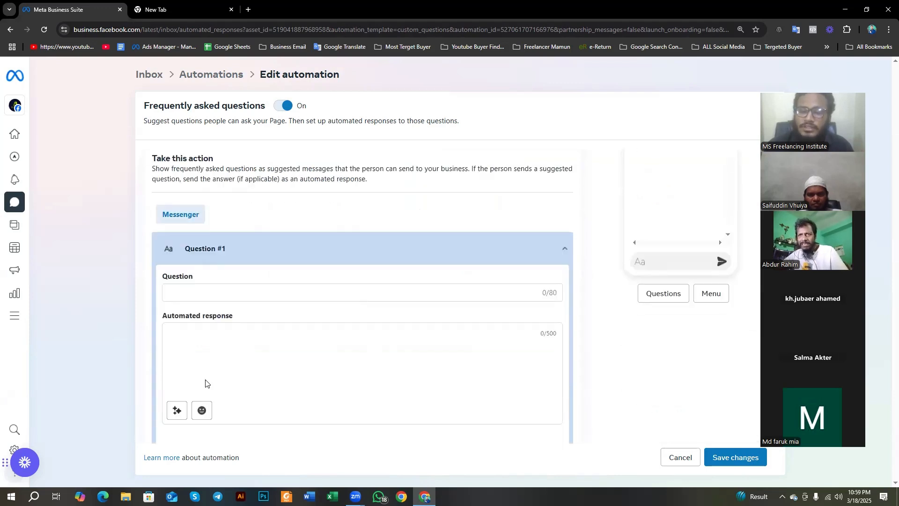
Step: Enter "Apnader cousre kno vlo?" as the question text of Question #1
left_click(202, 277)
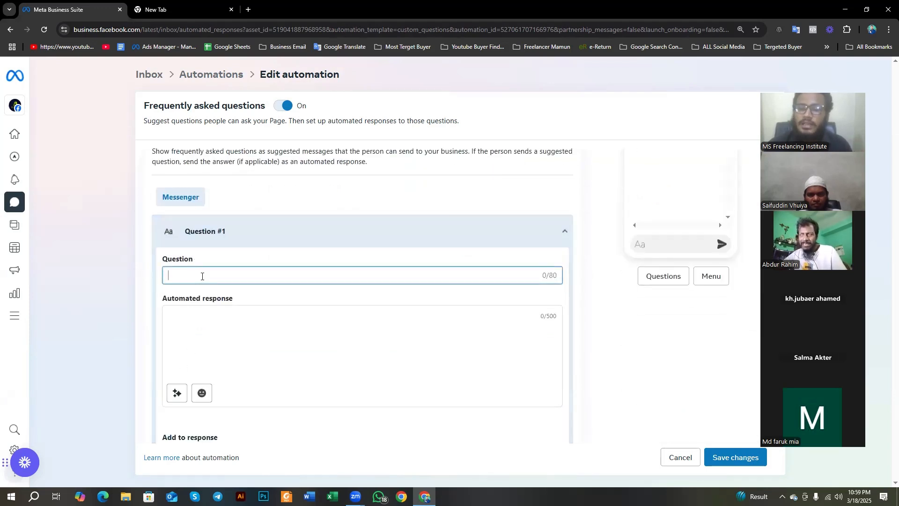
type("Apn")
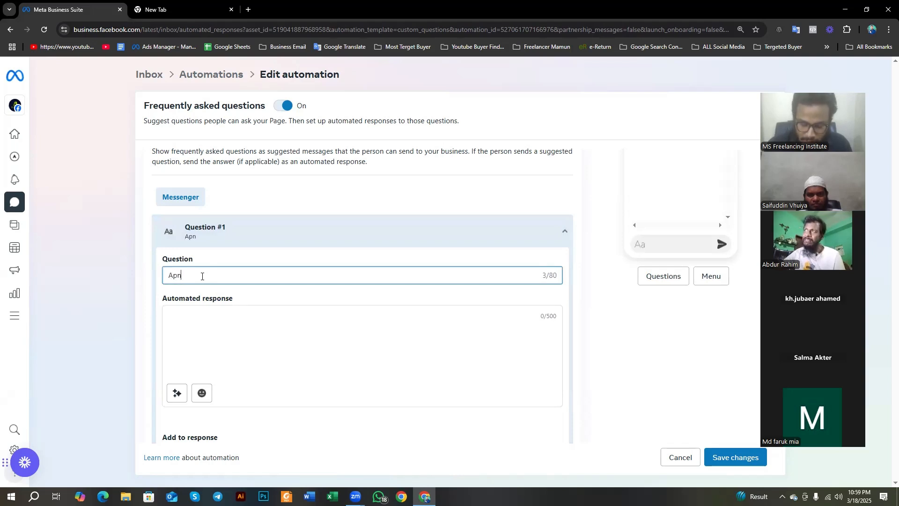
type("ader ")
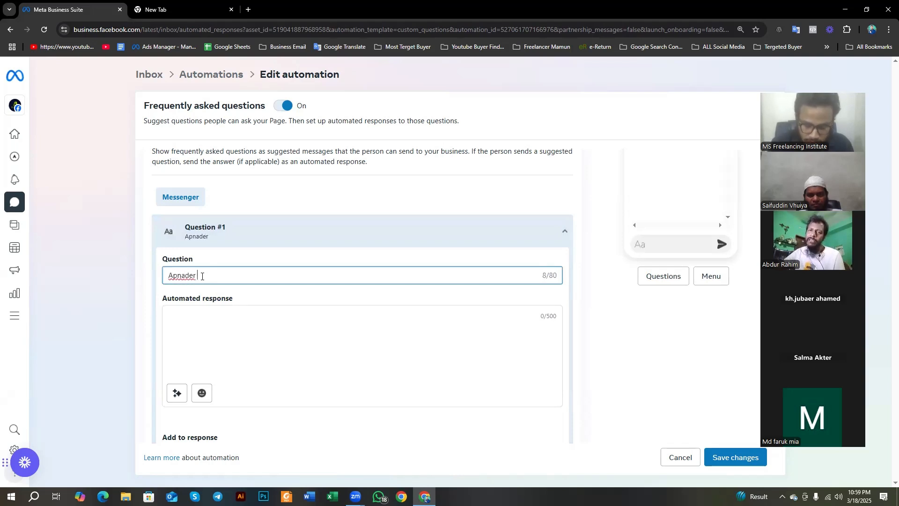
type("cousre kno vlo?")
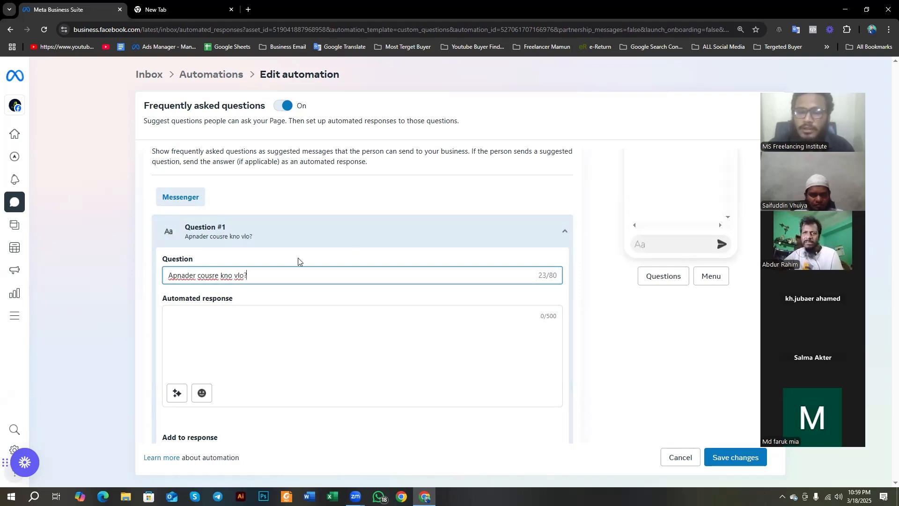
Step: Enter "ampora lhf hdd hv" as the automated response of Question #1, highlight it and dismiss the translation popup
left_click(229, 313)
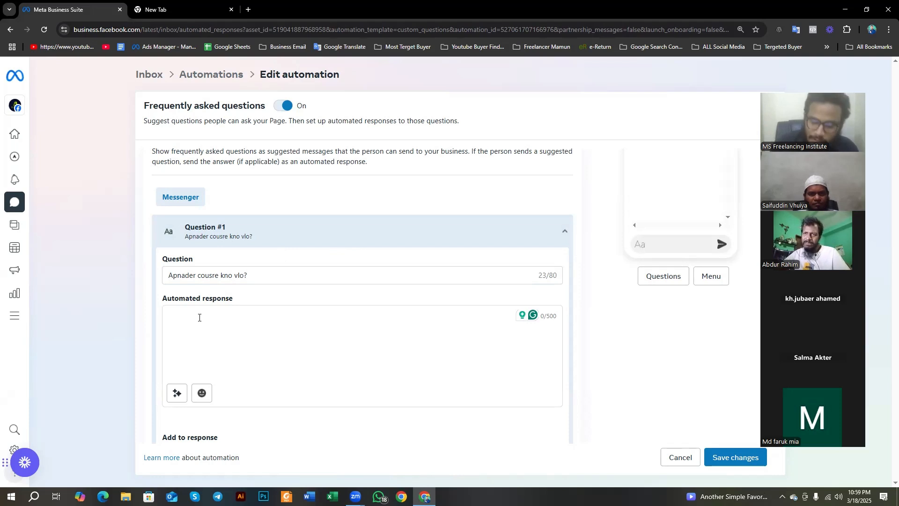
type("am")
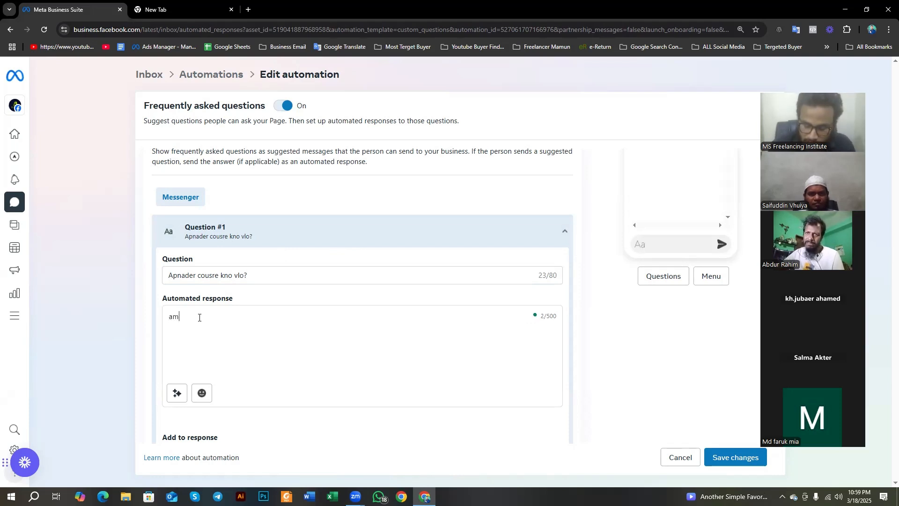
type("pora l")
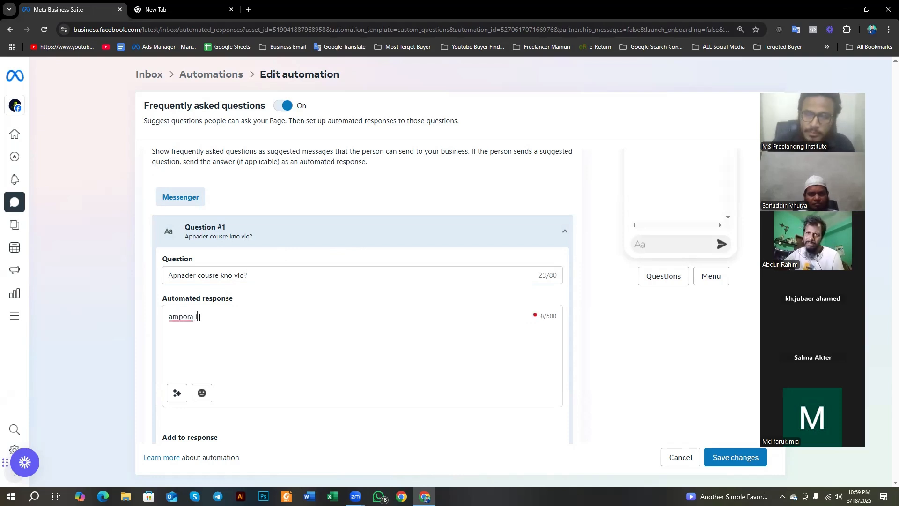
type("ff hdd hv")
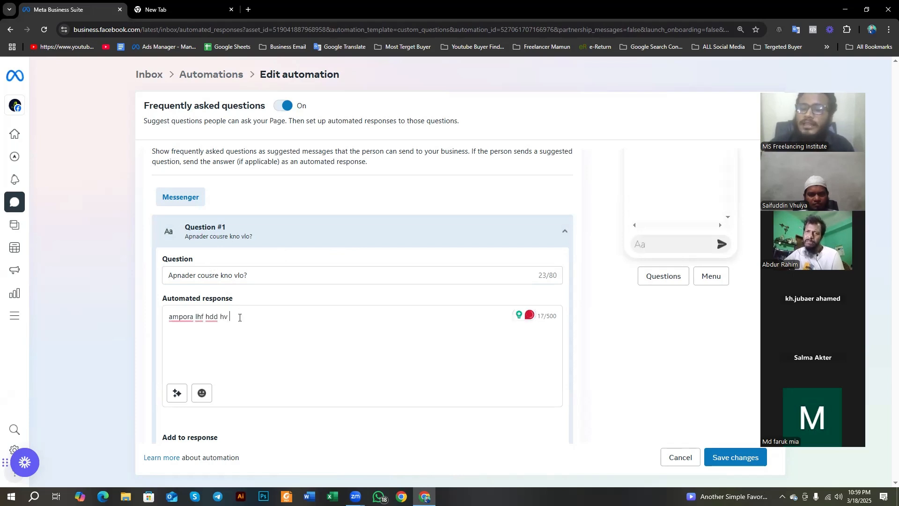
left_click_drag(239, 318, 170, 316)
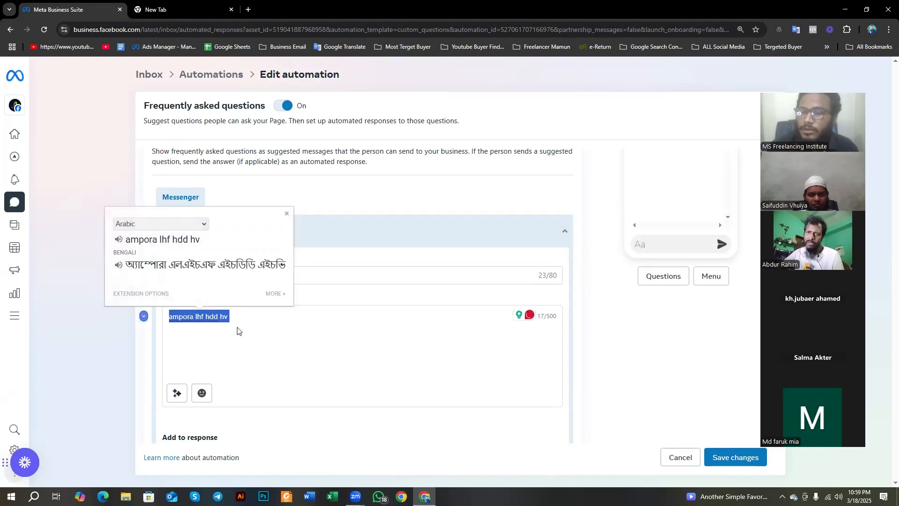
left_click(258, 334)
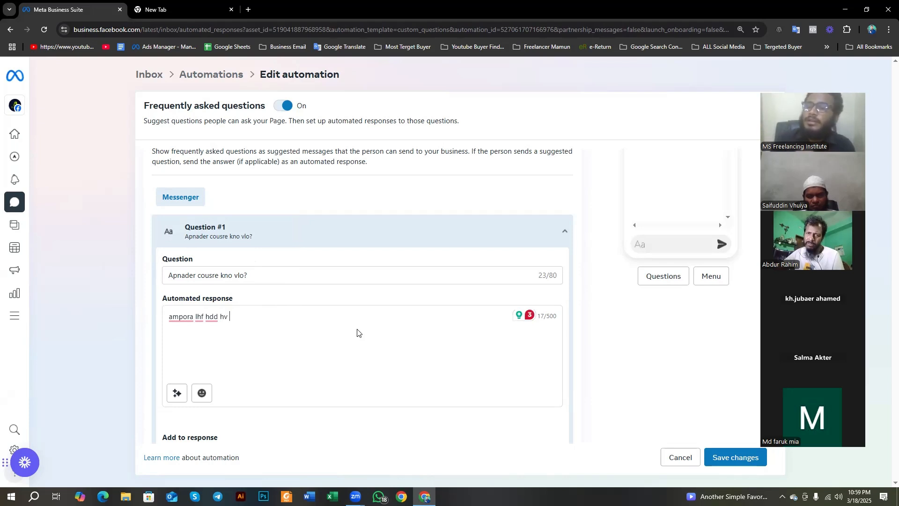
Step: Highlight the question's character counter, and delete the whole question text of Question #1
double_click(545, 276)
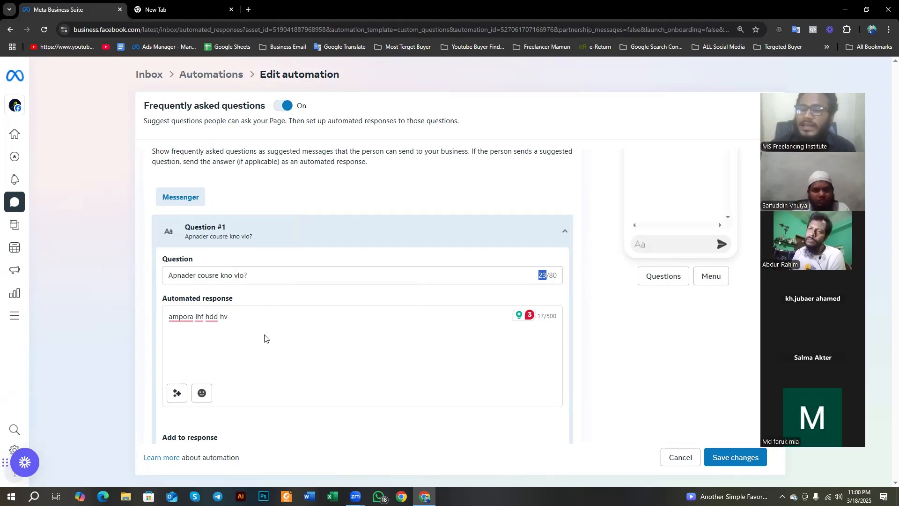
left_click(253, 272)
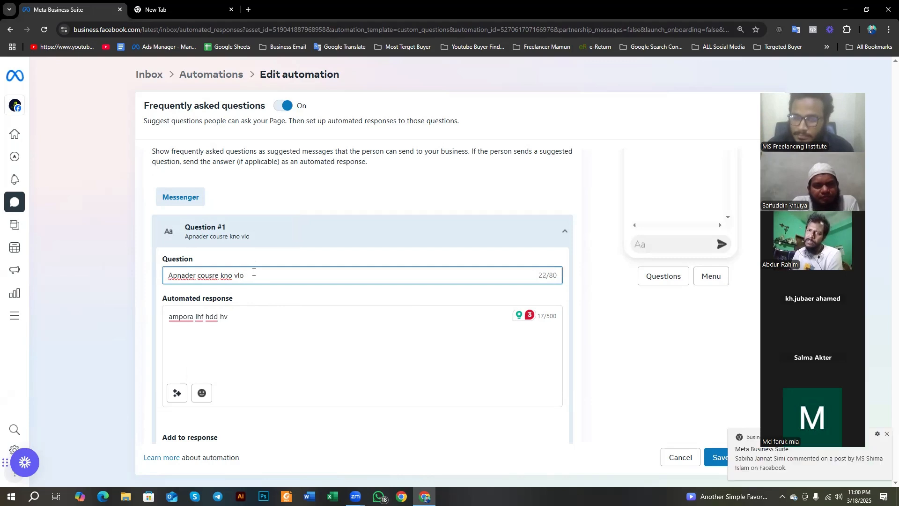
key("BackSpace")
key("BackSpace")
key("BackSpace")
key("BackSpace")
key("BackSpace")
key("BackSpace")
key("BackSpace")
key("BackSpace")
key("BackSpace")
key("BackSpace")
key("BackSpace")
key("BackSpace")
key("BackSpace")
key("BackSpace")
key("BackSpace")
key("BackSpace")
key("BackSpace")
key("BackSpace")
key("BackSpace")
key("BackSpace")
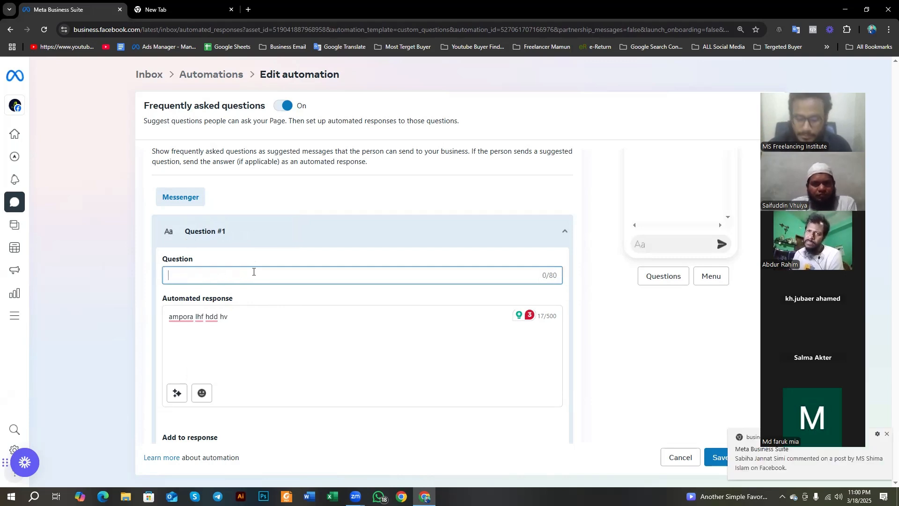
Step: Demonstrate the question's character counter by entering "a" and a space, highlighting the count and limit, and emptying the question
type("a")
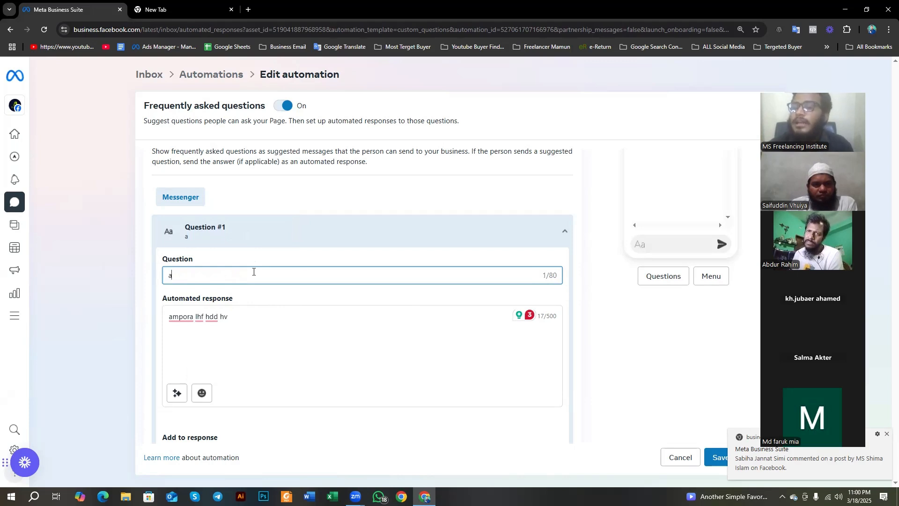
double_click(547, 276)
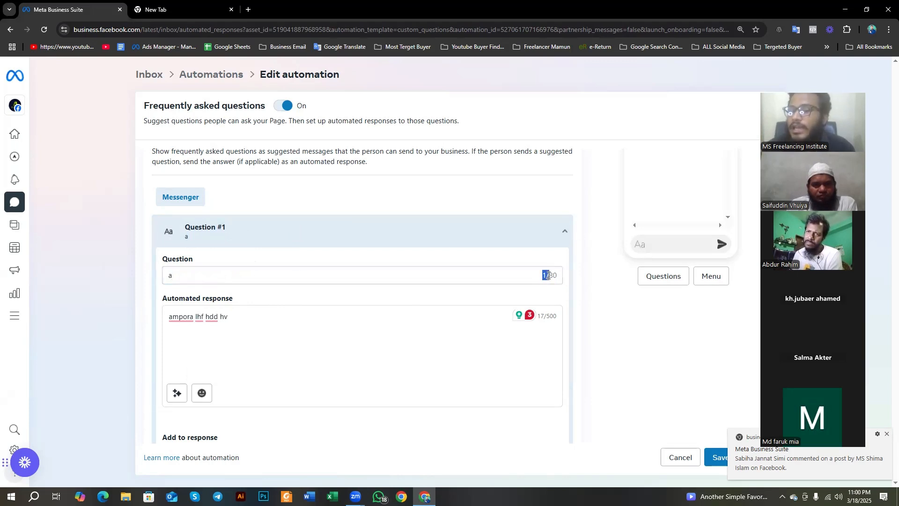
left_click(295, 270)
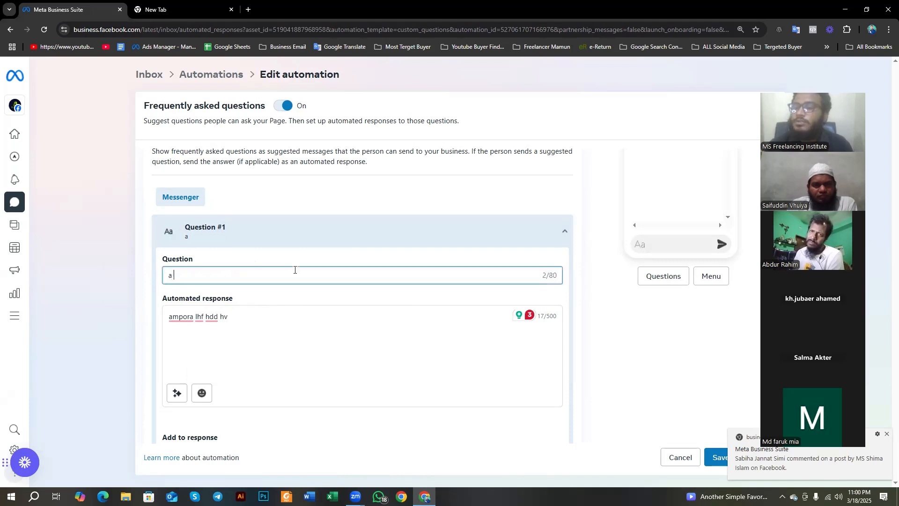
double_click(547, 276)
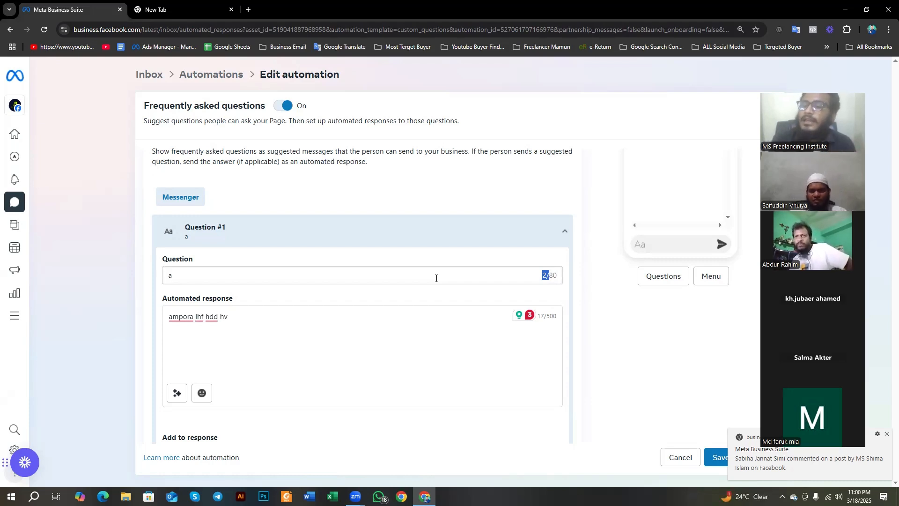
left_click(368, 275)
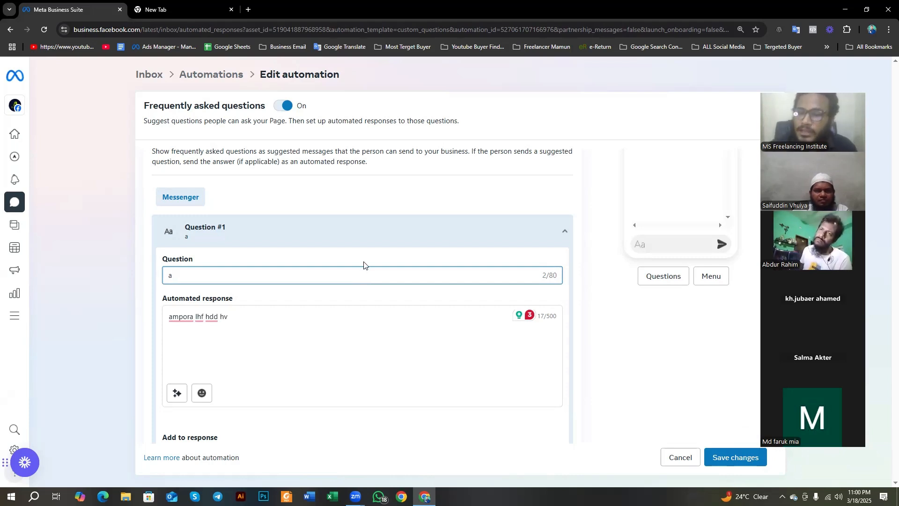
left_click_drag(546, 275, 558, 279)
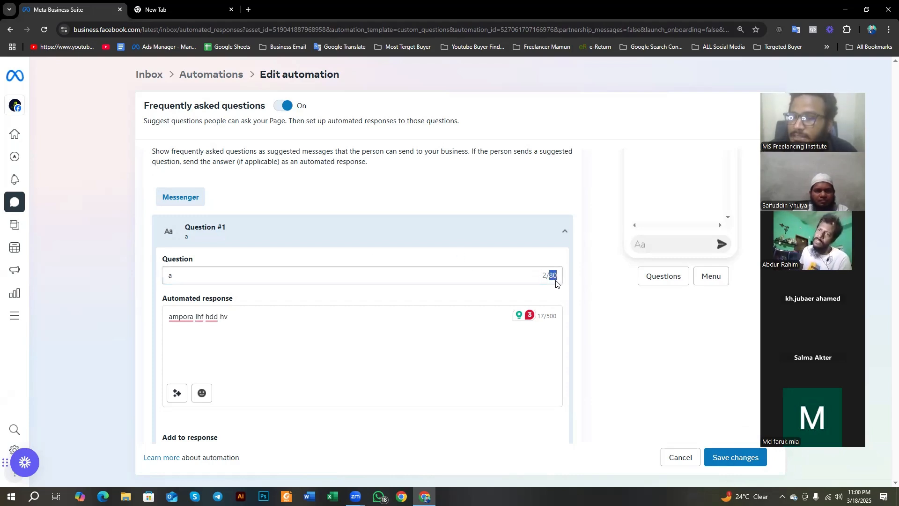
left_click(310, 274)
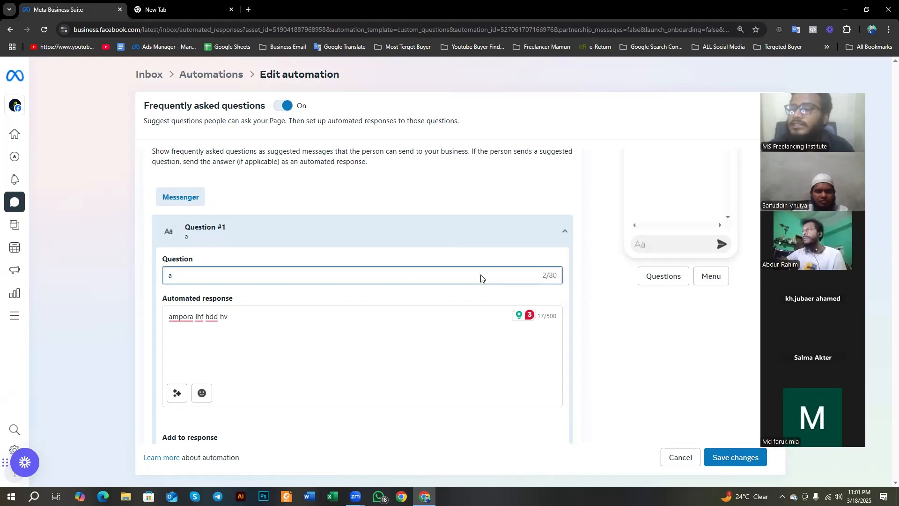
left_click_drag(237, 273, 146, 277)
key("BackSpace")
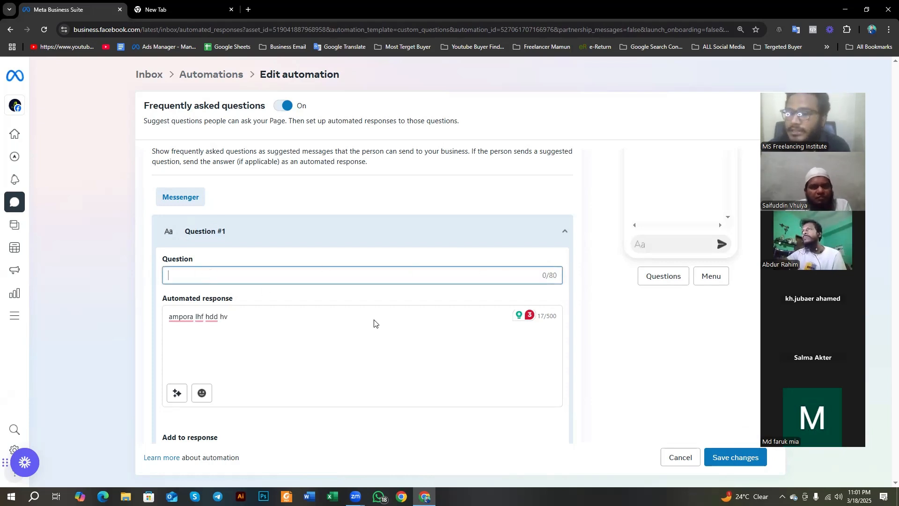
Step: Lengthen the automated response of Question #1 with random filler text and highlight its character count and limit
left_click_drag(546, 315, 556, 317)
left_click(543, 326)
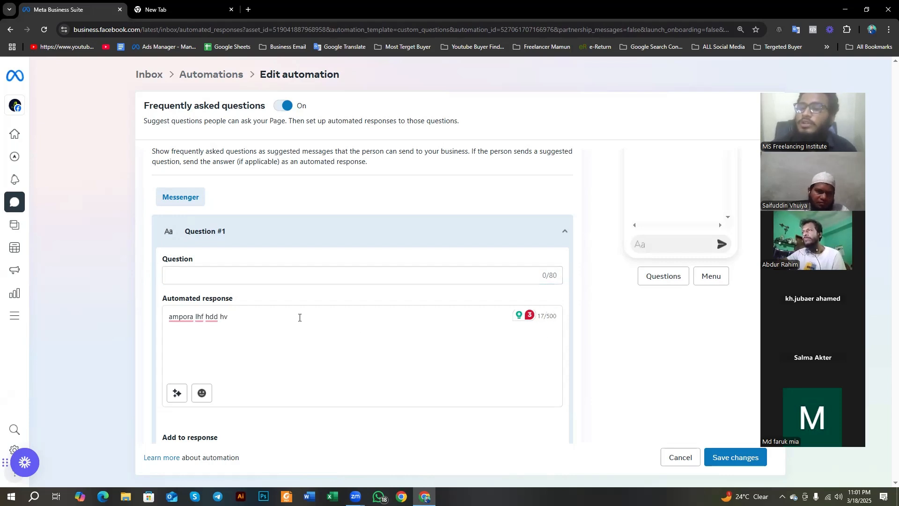
type("fdgbufdhguhf")
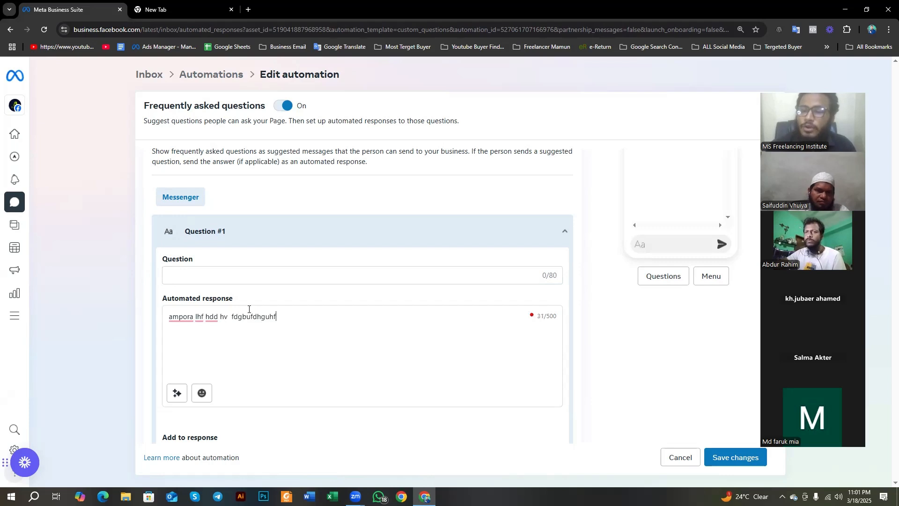
type("giuteruhgjfhguhfdjgfcguhfdj ")
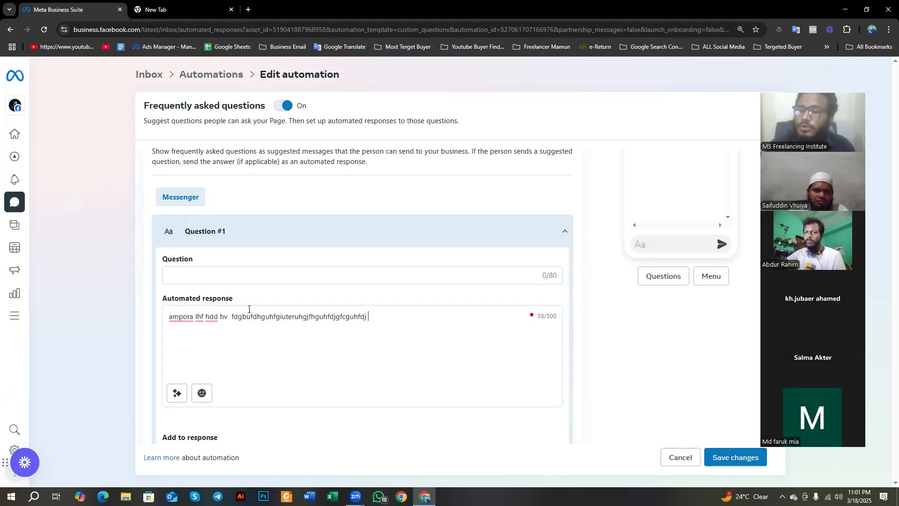
type("ijfghjifngjfdhgnghtehithihg")
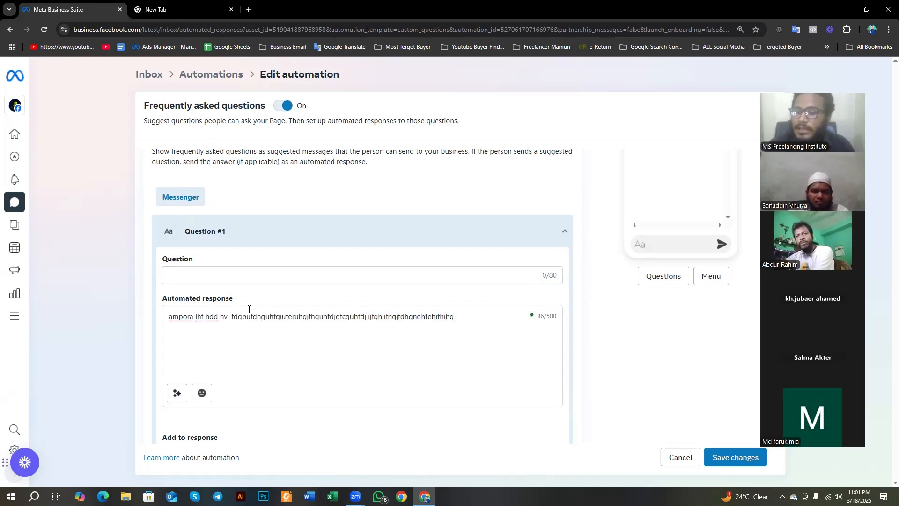
type("9ufhgfgu9h iugheugh")
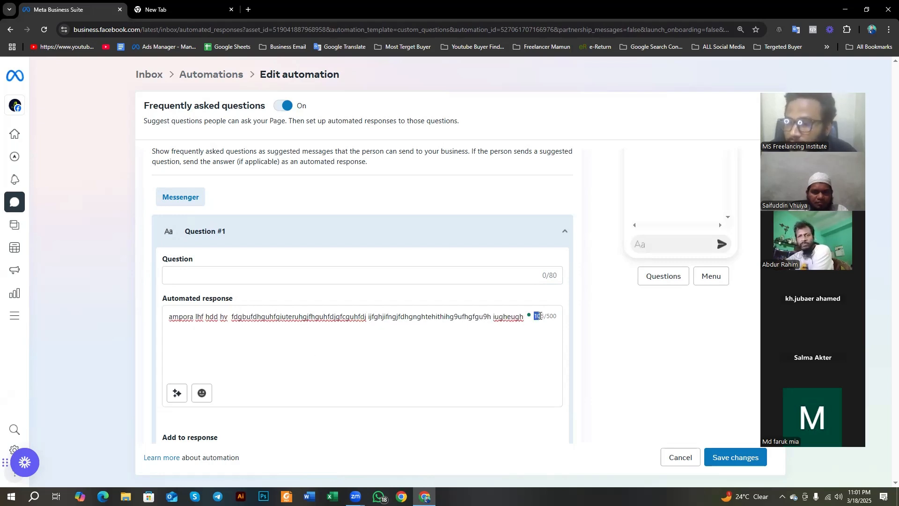
left_click_drag(533, 317, 556, 324)
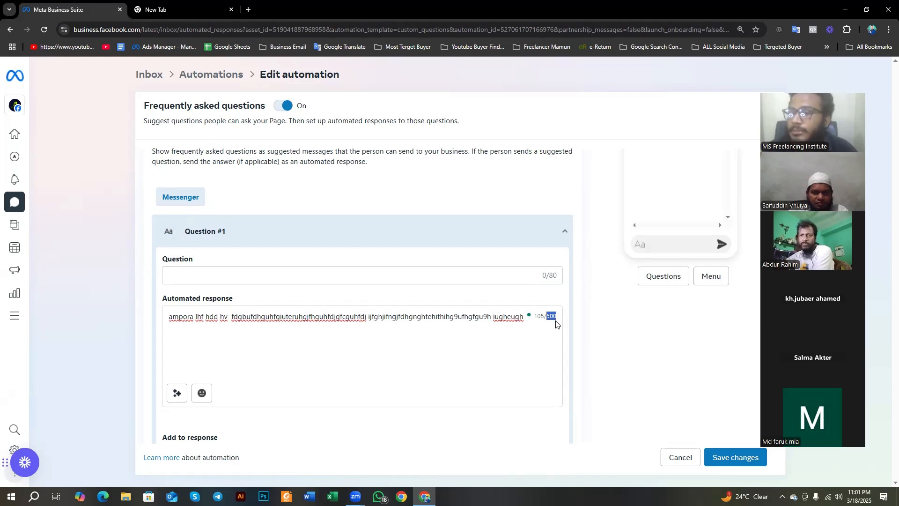
Step: Examine the personalization, media, button and persistent menu options of Question #1 and the automation's channel and trigger settings
scroll(281, 347, "down", 2)
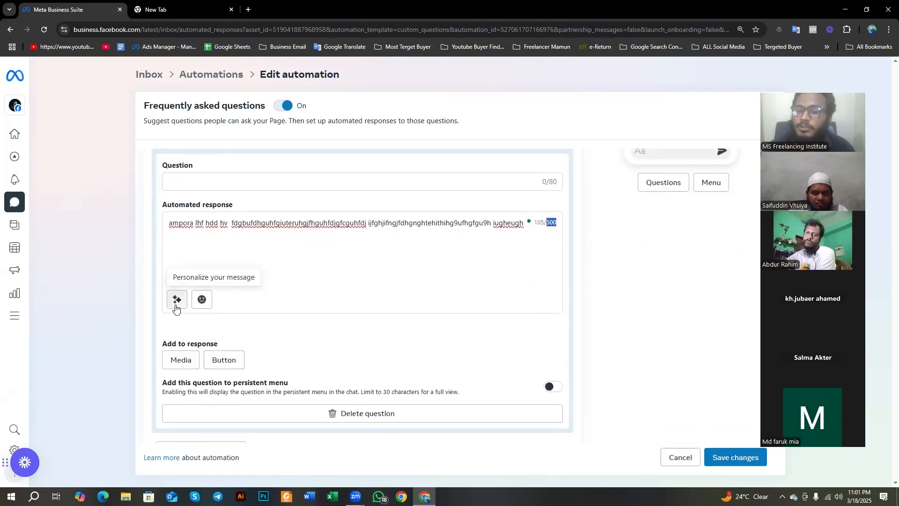
scroll(176, 307, "down", 1)
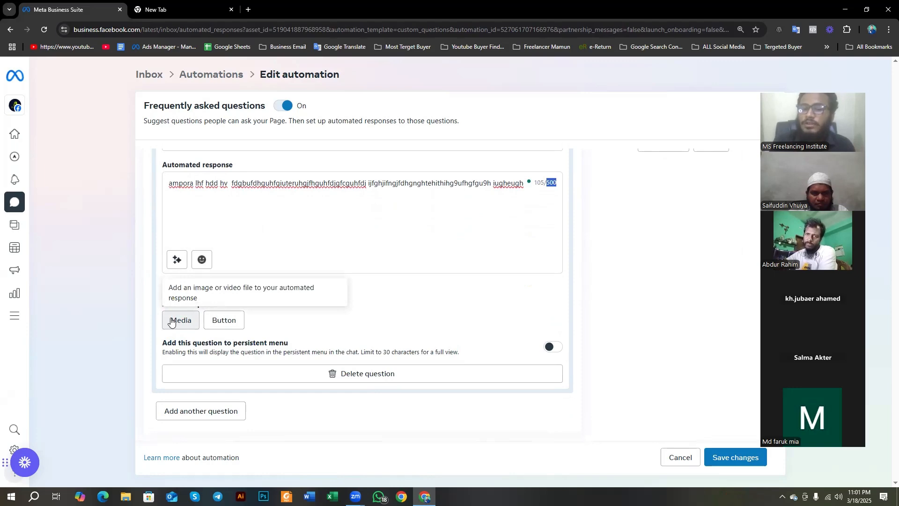
scroll(352, 403, "up", 2)
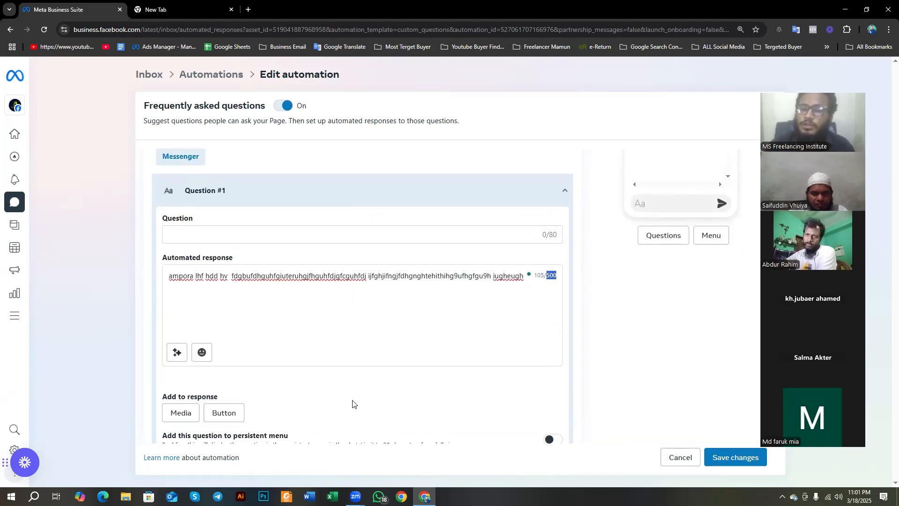
scroll(327, 318, "up", 4)
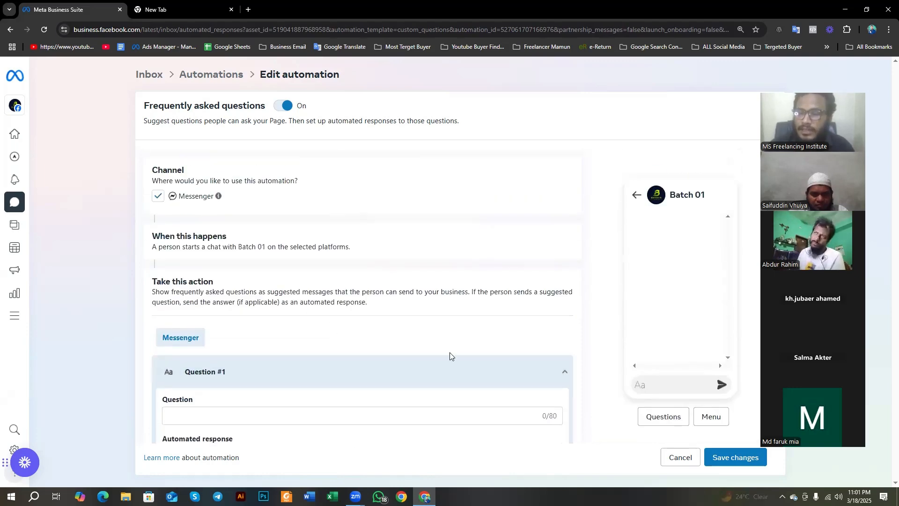
scroll(451, 357, "down", 3)
scroll(441, 391, "up", 3)
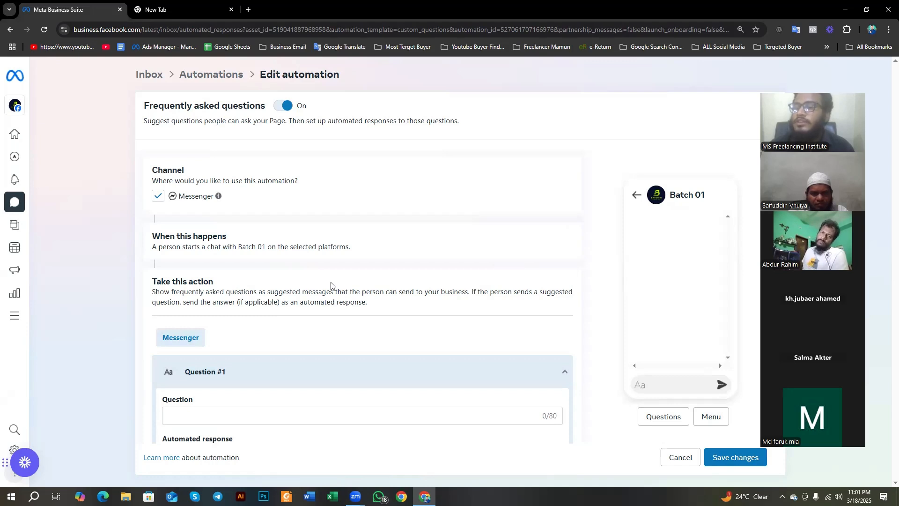
Step: Collapse Question #1 and add two more questions to the Messenger list of the Frequently asked questions automation
scroll(301, 274, "down", 1)
scroll(300, 273, "down", 3)
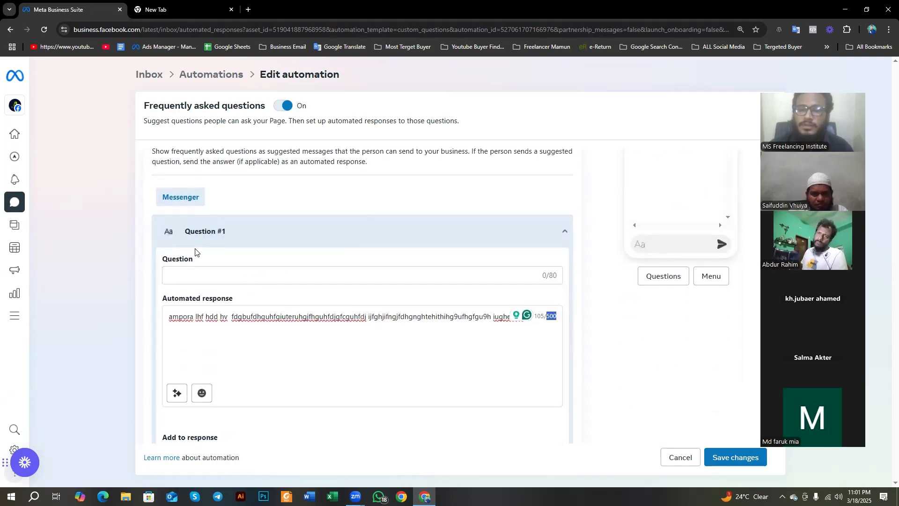
left_click(565, 240)
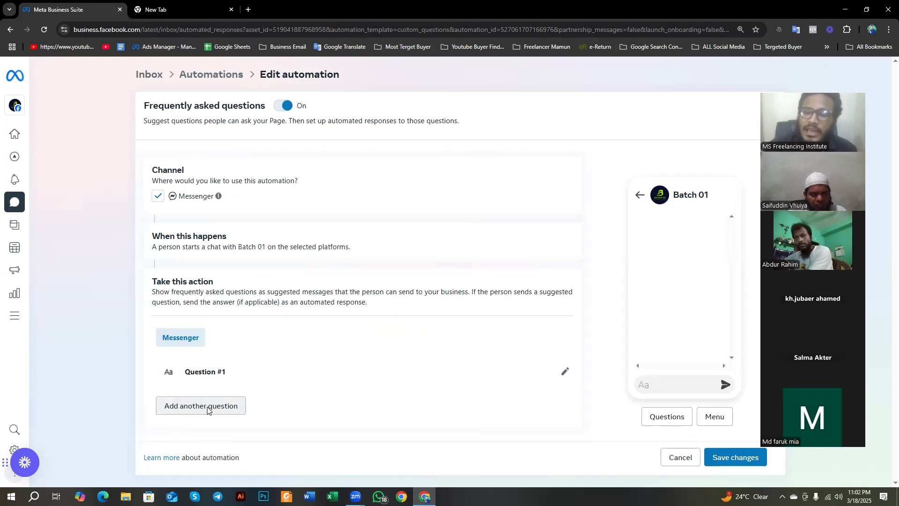
left_click(208, 408)
scroll(356, 374, "down", 1)
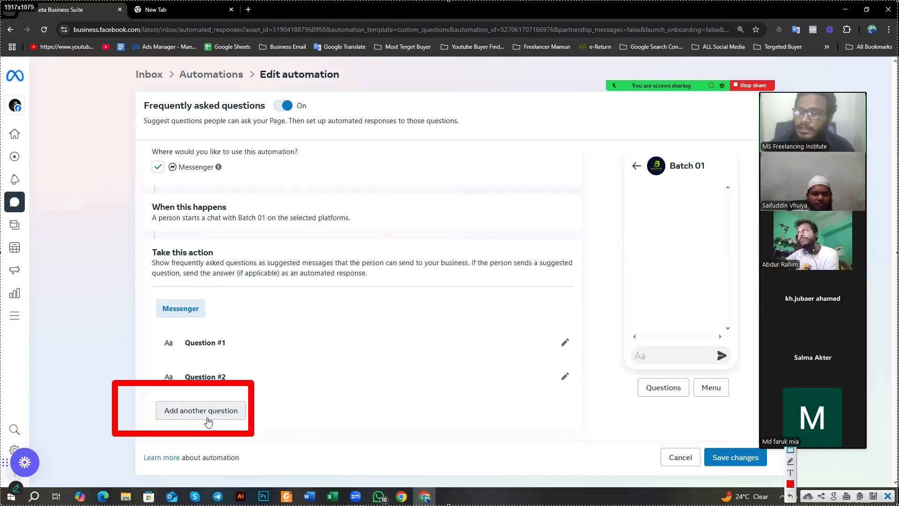
left_click(224, 413)
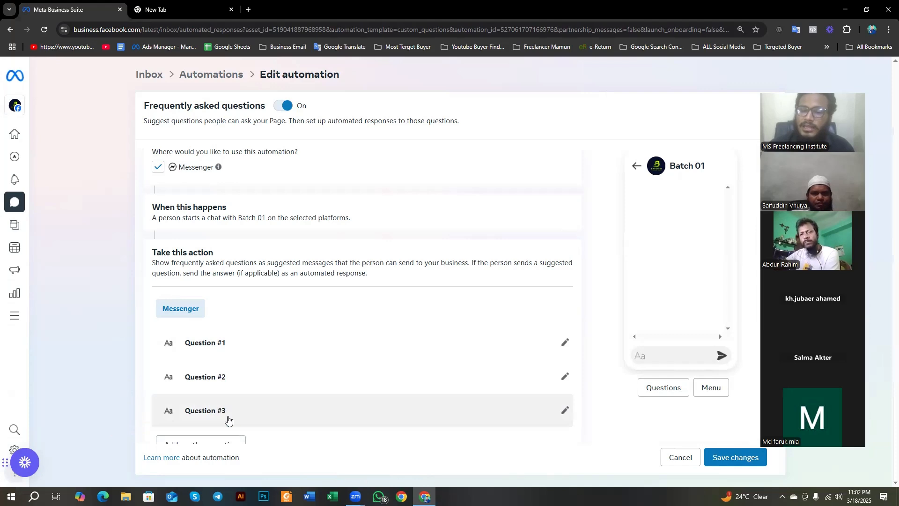
scroll(228, 419, "down", 1)
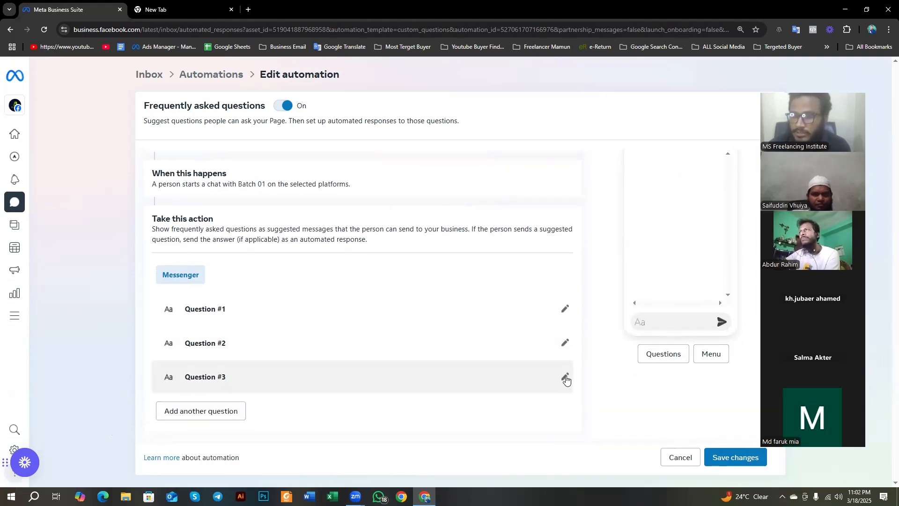
Step: Highlight the edit control of Question #3 and open that question for editing
key("Print")
left_click_drag(547, 367, 582, 399)
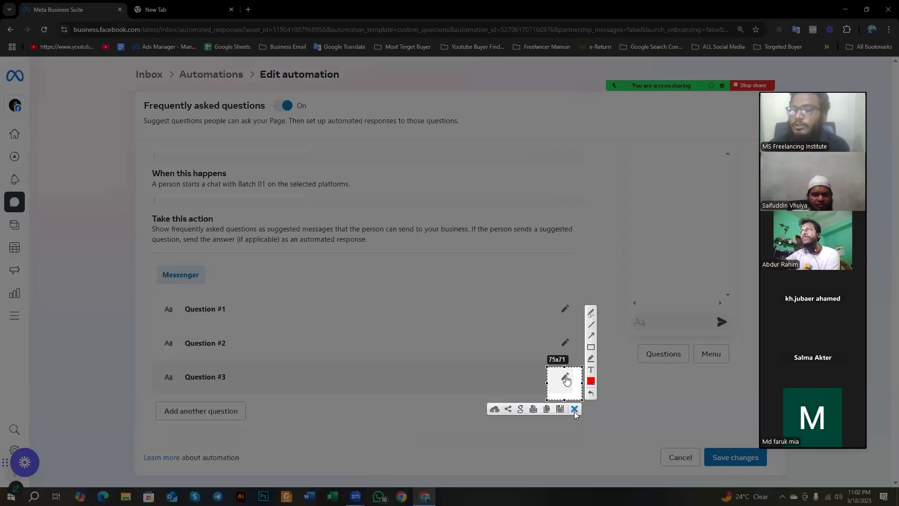
left_click(575, 408)
left_click(565, 378)
scroll(405, 416, "down", 1)
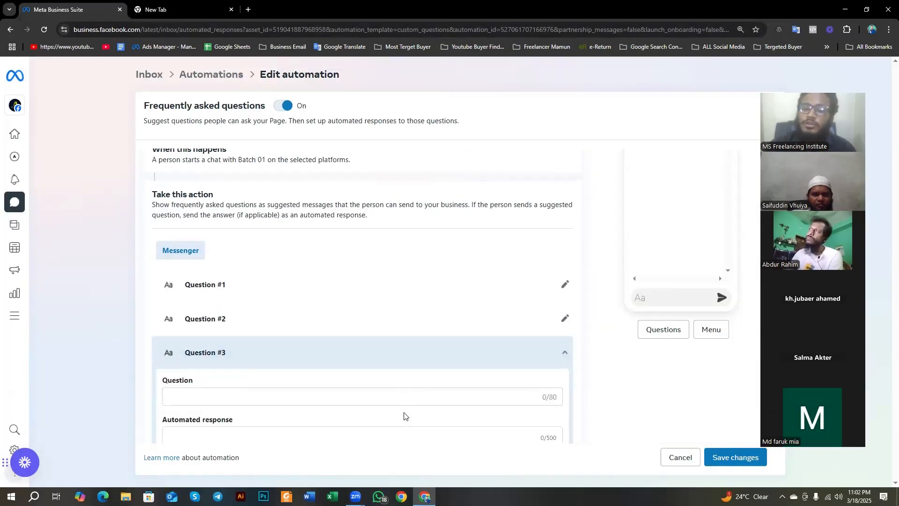
scroll(405, 416, "down", 1)
Step: Try "Assalamualaikum" as the question text of Question #3, and clear it again
left_click(185, 327)
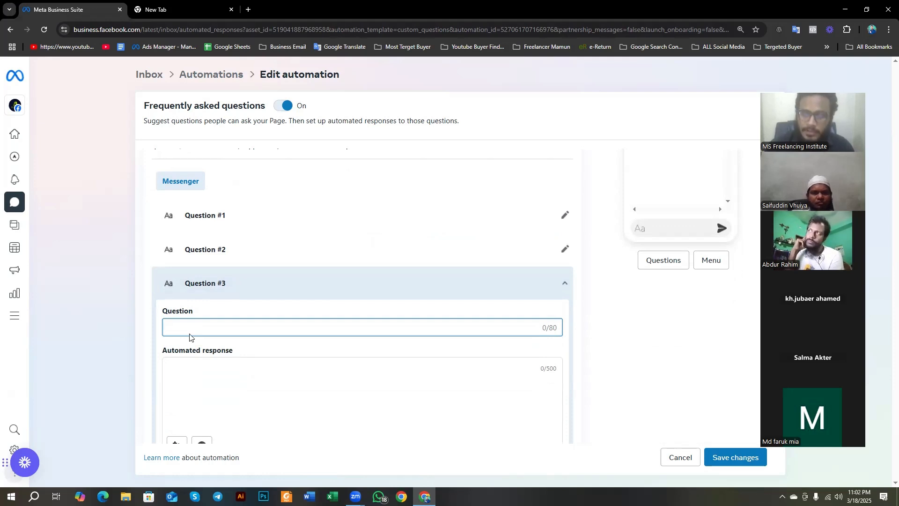
type("Assala")
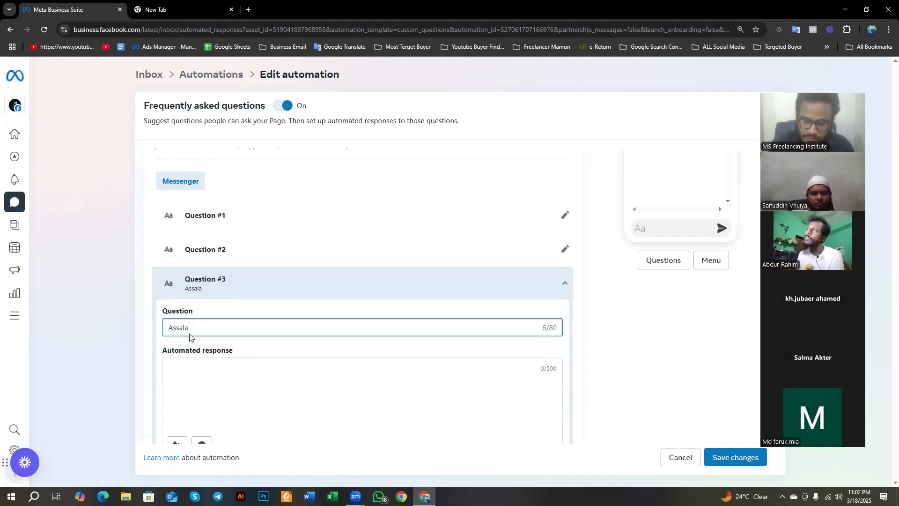
type("mi")
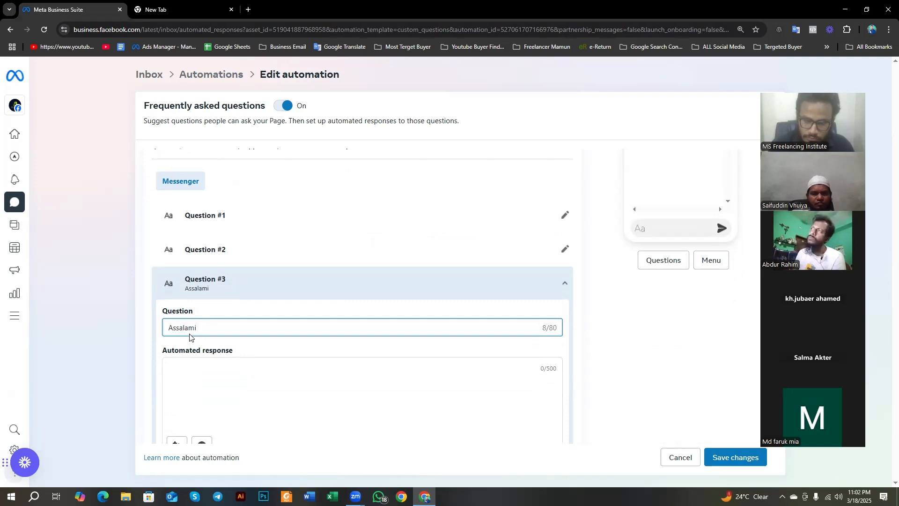
key("BackSpace")
type("ualaikum")
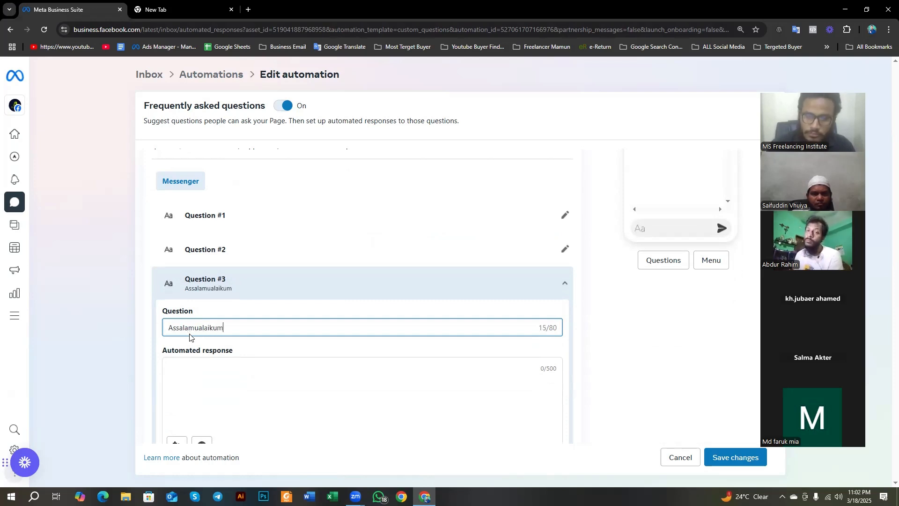
left_click(177, 374)
left_click(237, 331)
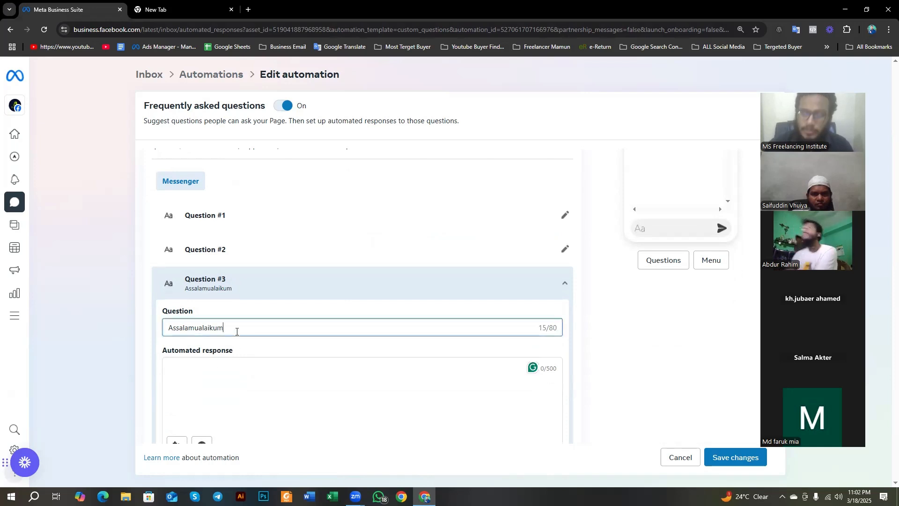
key("BackSpace")
key("BackSpace")
key("BackSpace")
key("BackSpace")
key("BackSpace")
key("BackSpace")
key("BackSpace")
key("BackSpace")
key("BackSpace")
key("BackSpace")
key("BackSpace")
key("BackSpace")
key("BackSpace")
key("BackSpace")
key("BackSpace")
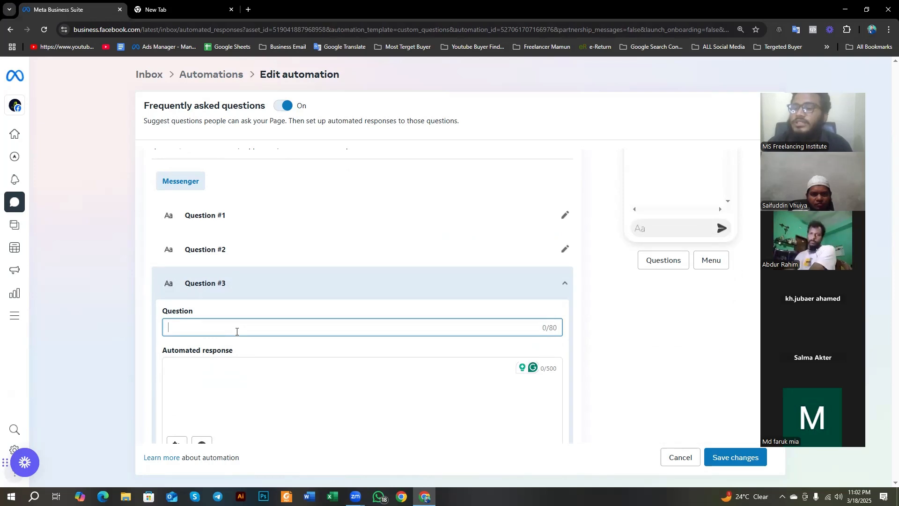
Step: Enter "what is your page privacy?" as the question text of Question #3
type("w")
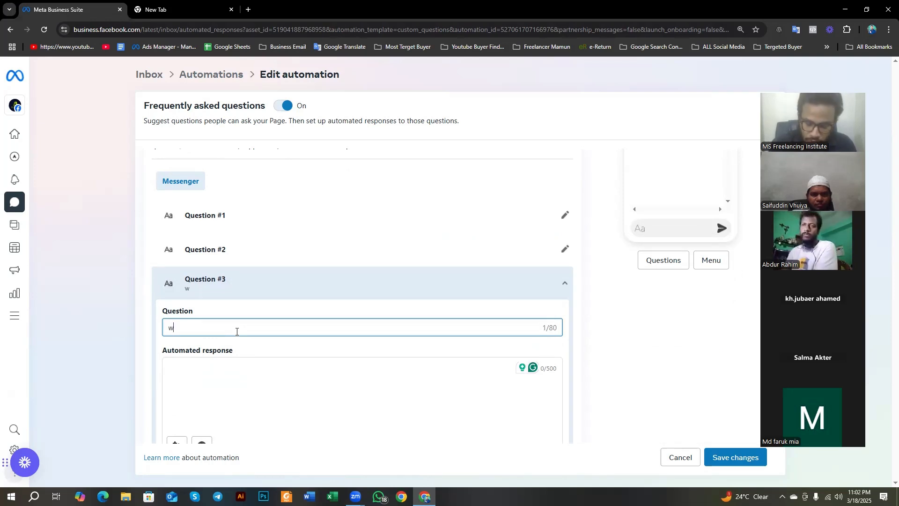
type("hat is yop")
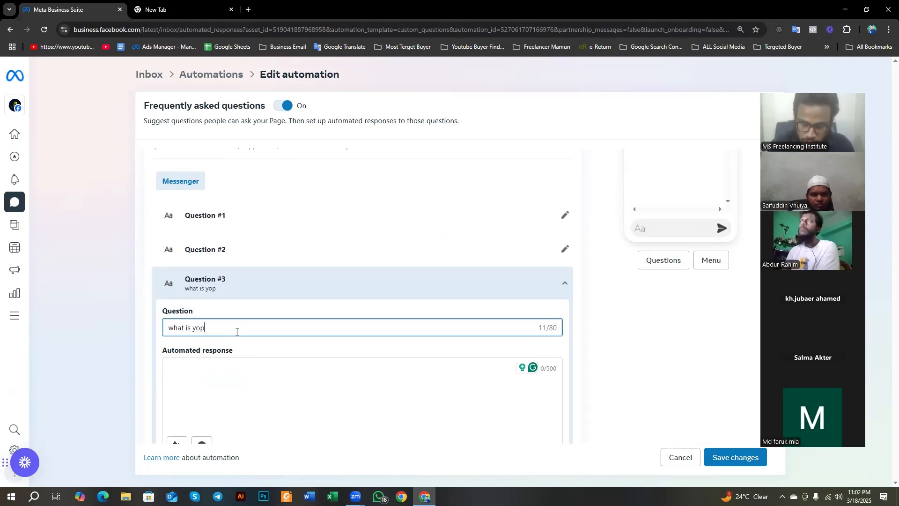
key("BackSpace")
type("ur ")
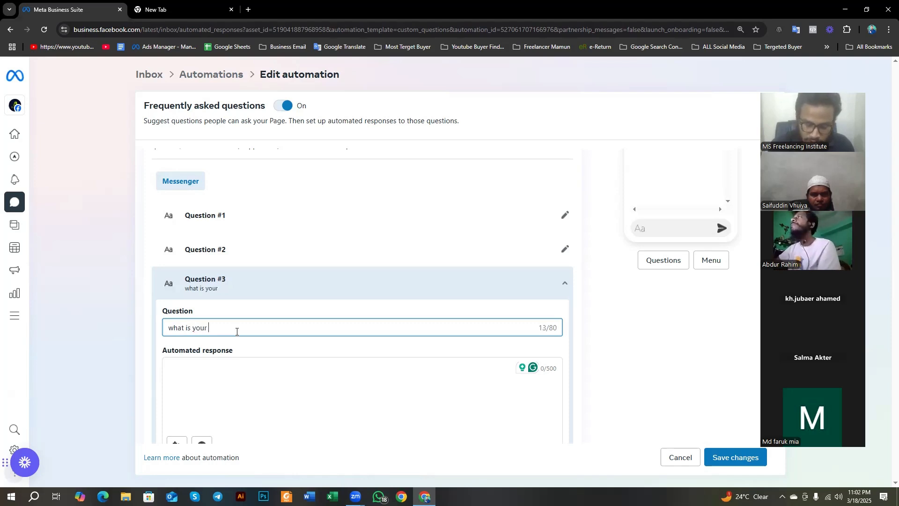
type("page ")
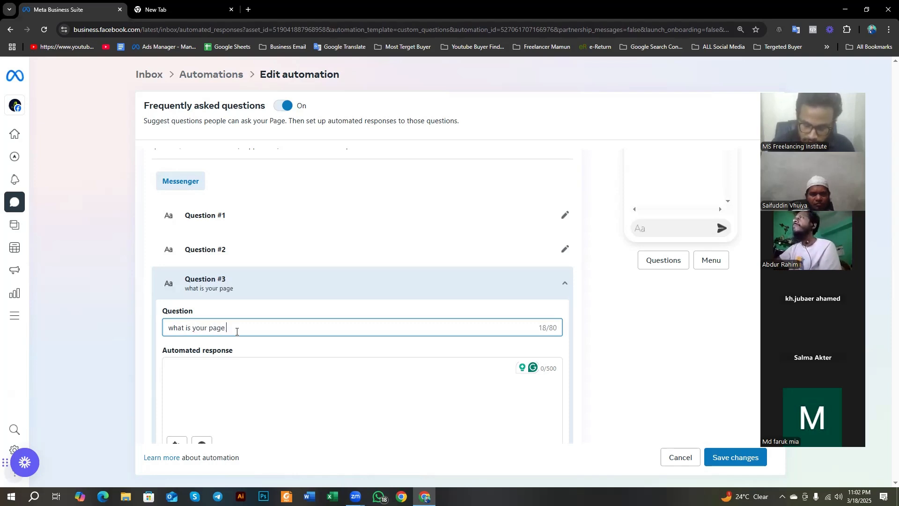
type("privac")
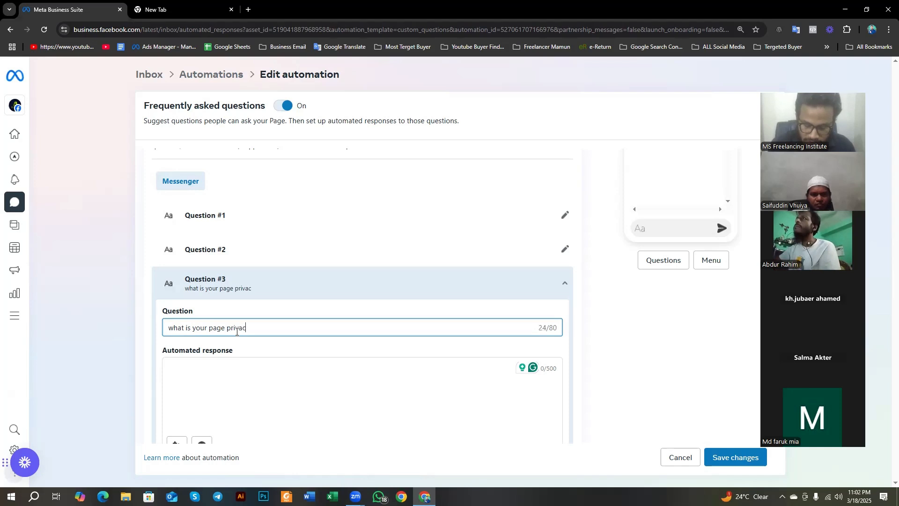
type("y")
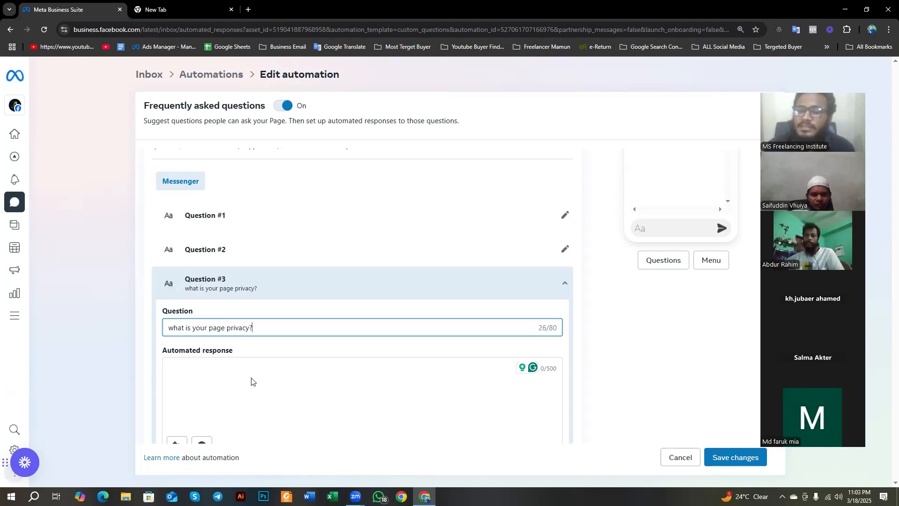
left_click(251, 381)
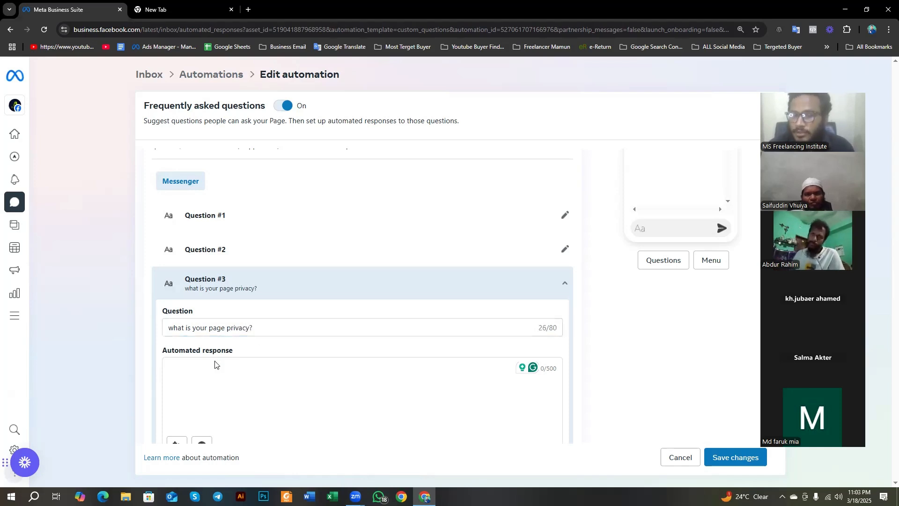
type("6hj")
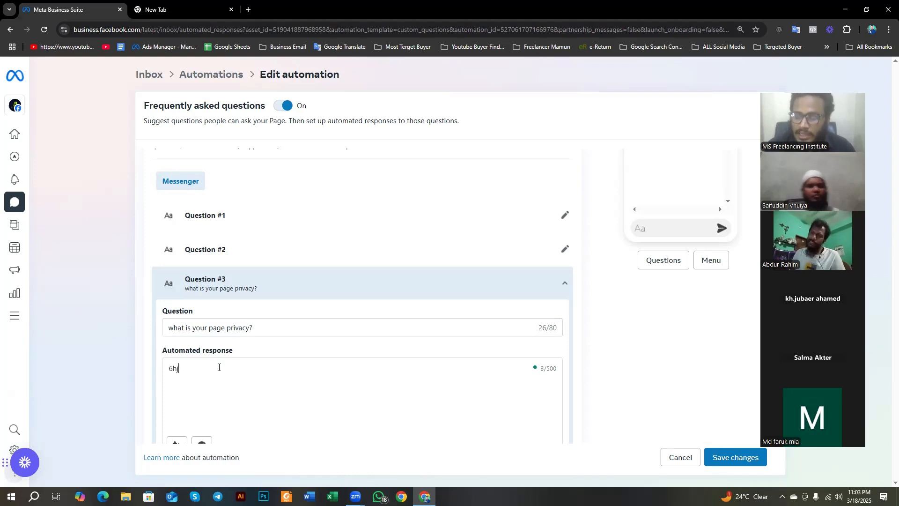
key("BackSpace")
key("BackSpace")
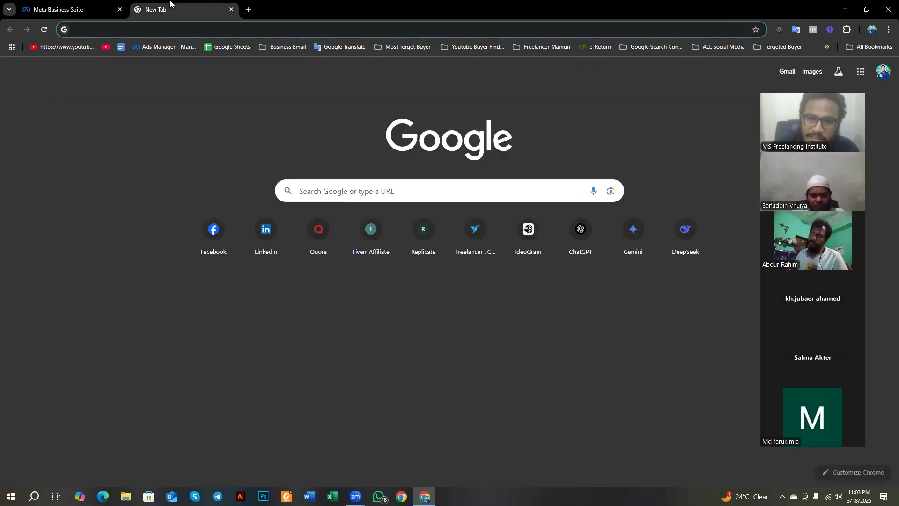
left_click(170, 9)
left_click(401, 496)
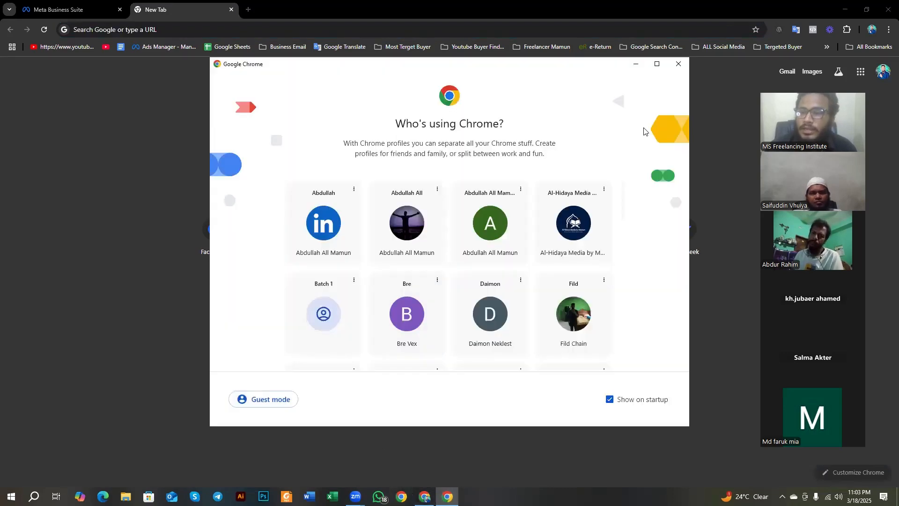
left_click_drag(600, 65, 602, 94)
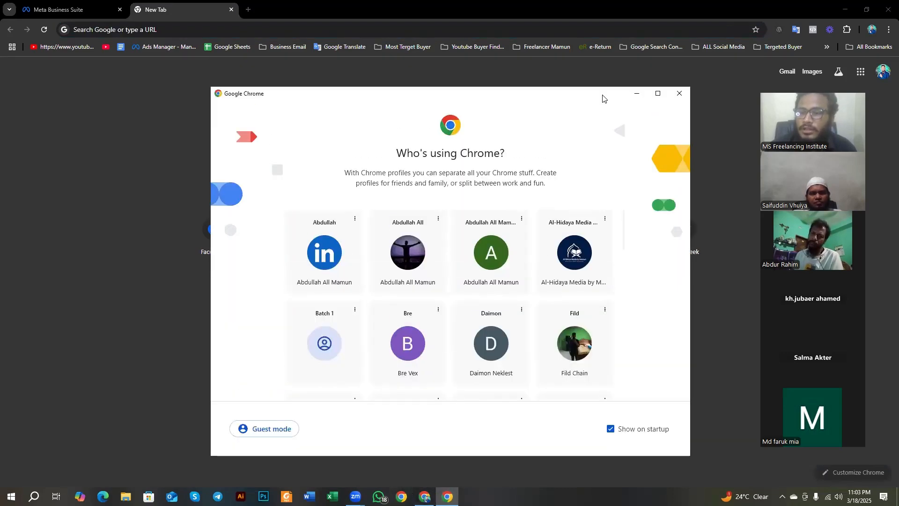
left_click(674, 98)
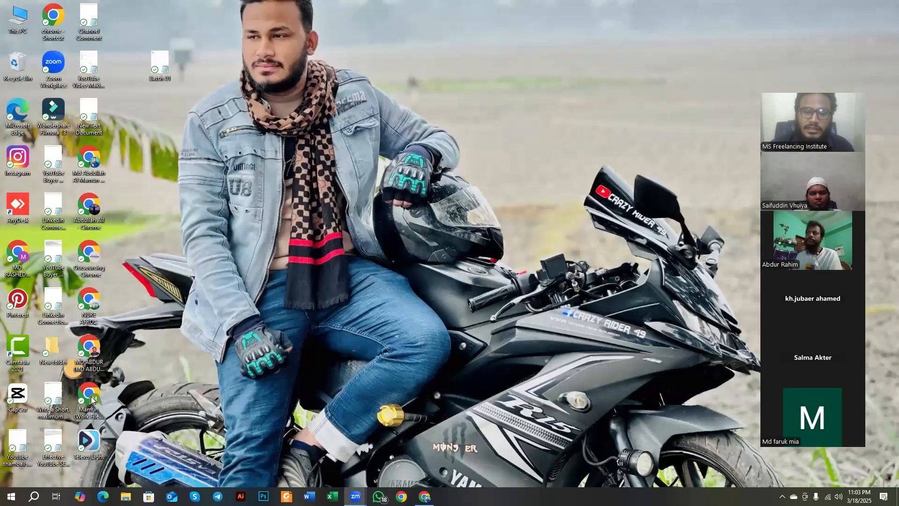
Step: Open a separate Chrome window with the work profile from the desktop and maximize it
double_click(92, 400)
double_click(381, 99)
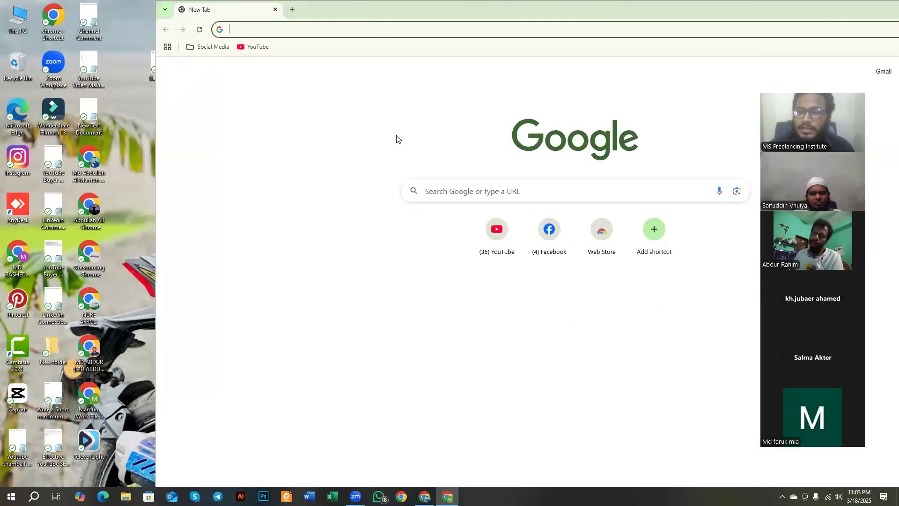
double_click(408, 5)
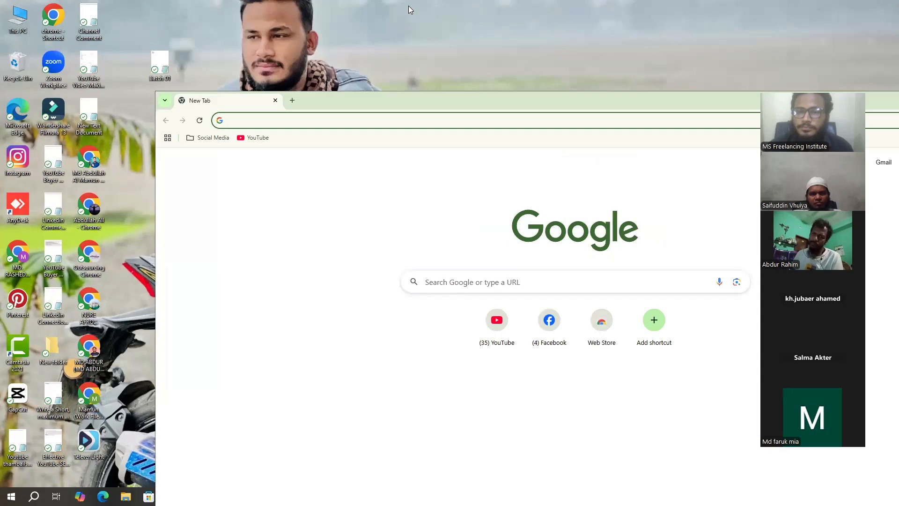
left_click(336, 123)
left_click(331, 141)
double_click(342, 96)
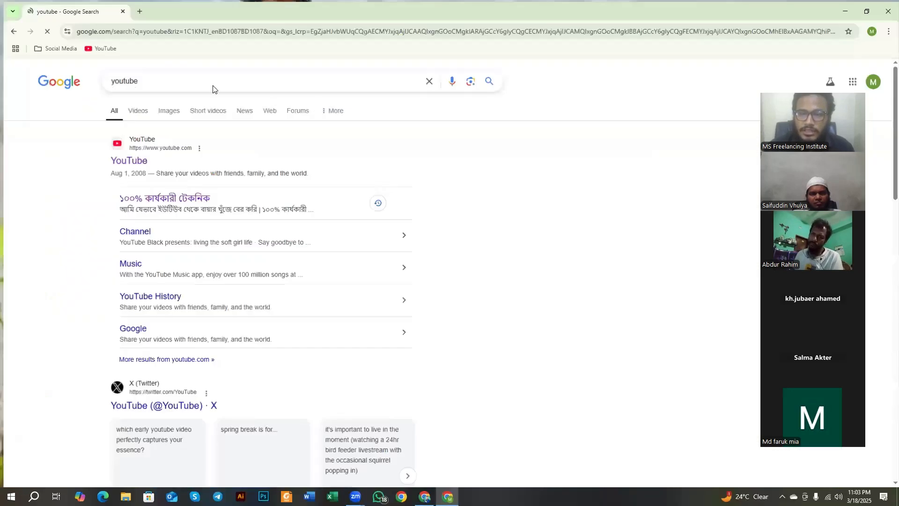
Step: Open the ChatGPT site in a new tab through a web search for "chatgpt", closing the YouTube search tab
left_click(136, 10)
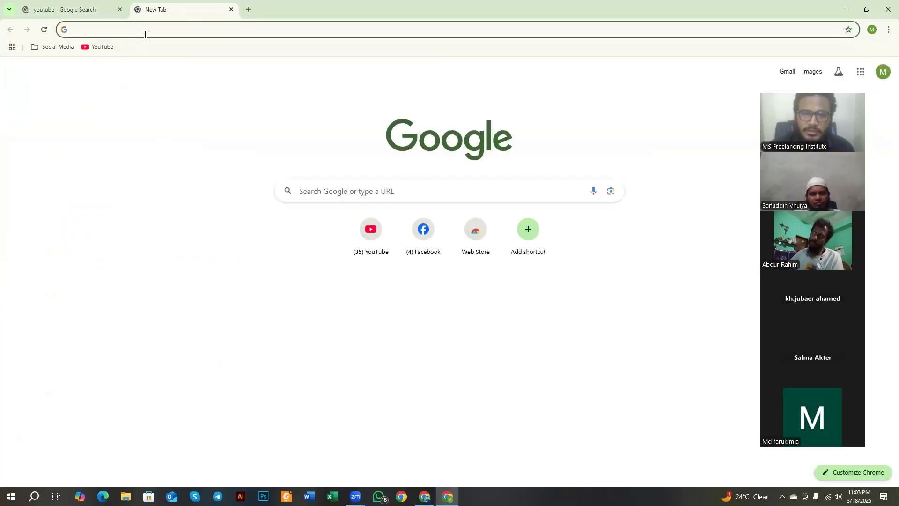
left_click(142, 30)
left_click(114, 85)
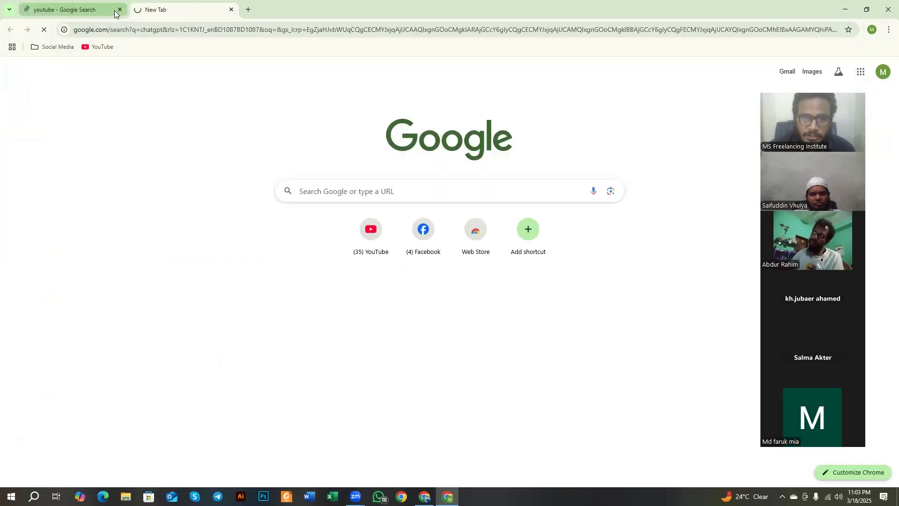
left_click(120, 10)
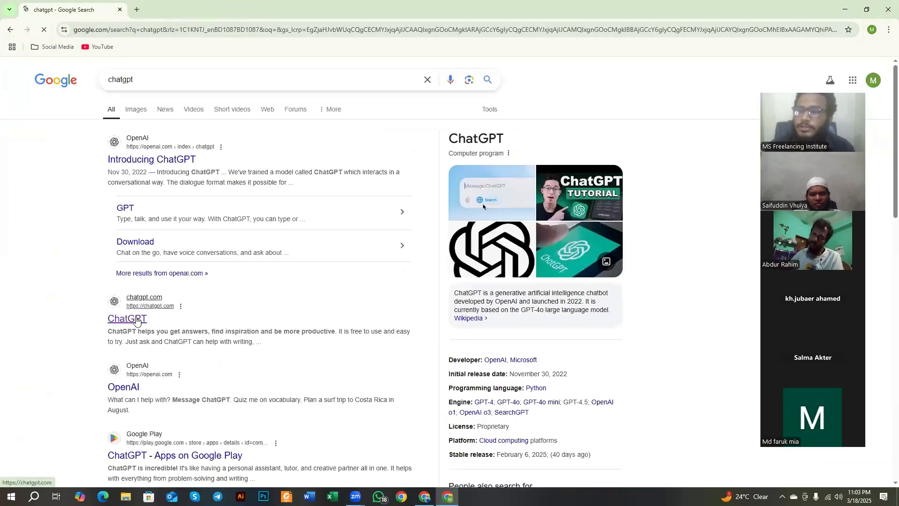
left_click(137, 321)
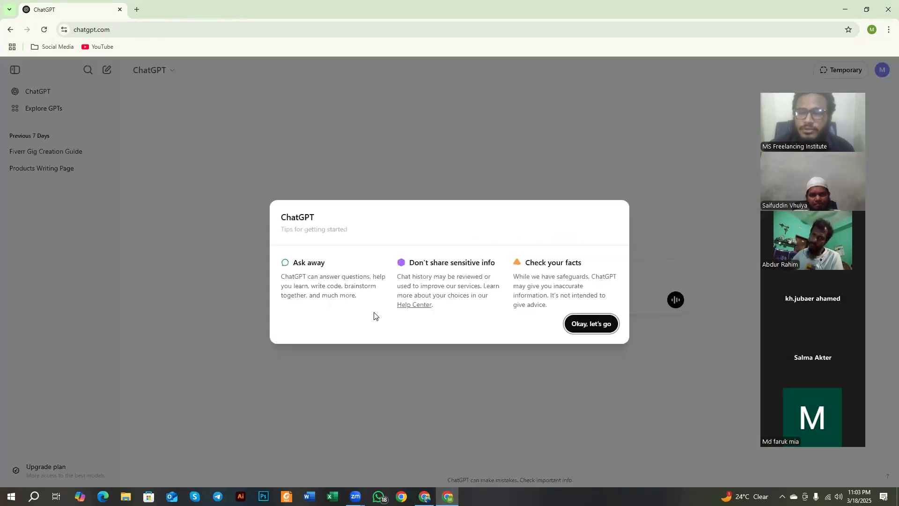
Step: Write a prompt asking ChatGPT to send some frequently asked questions for a Facebook page
left_click(608, 326)
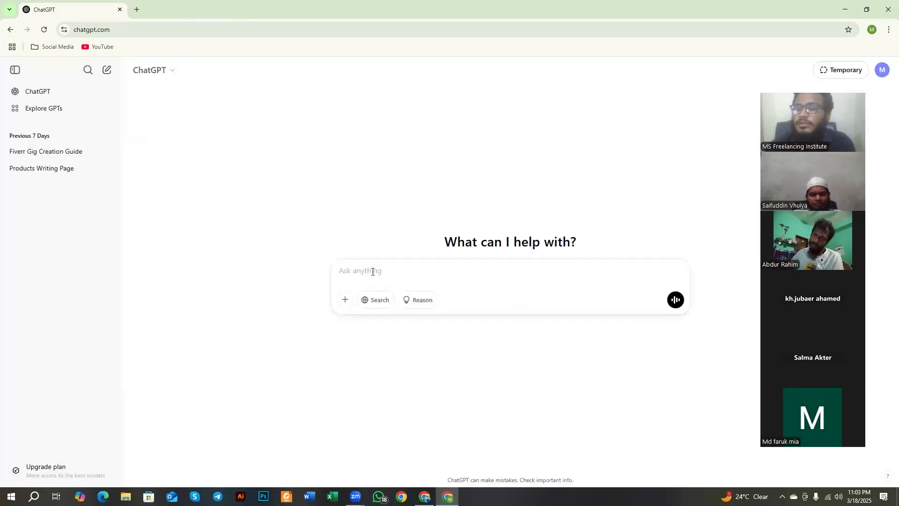
type("se")
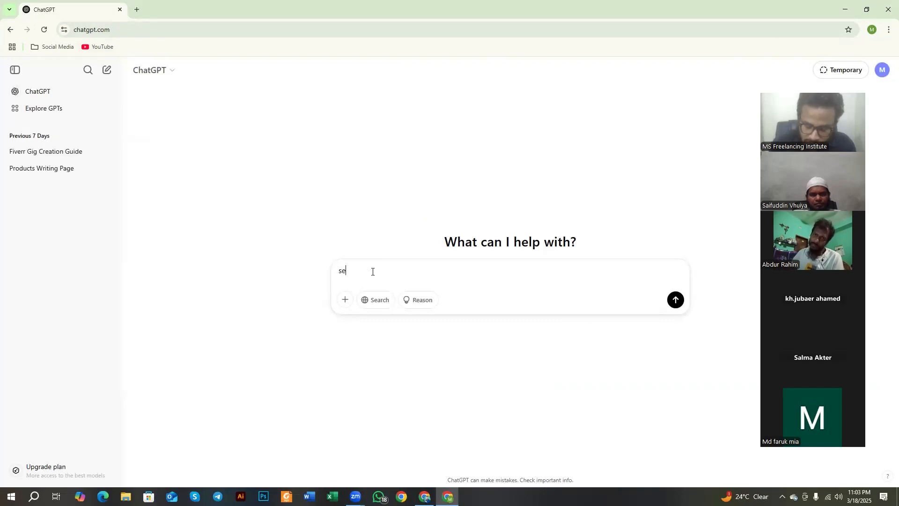
type("nd me some")
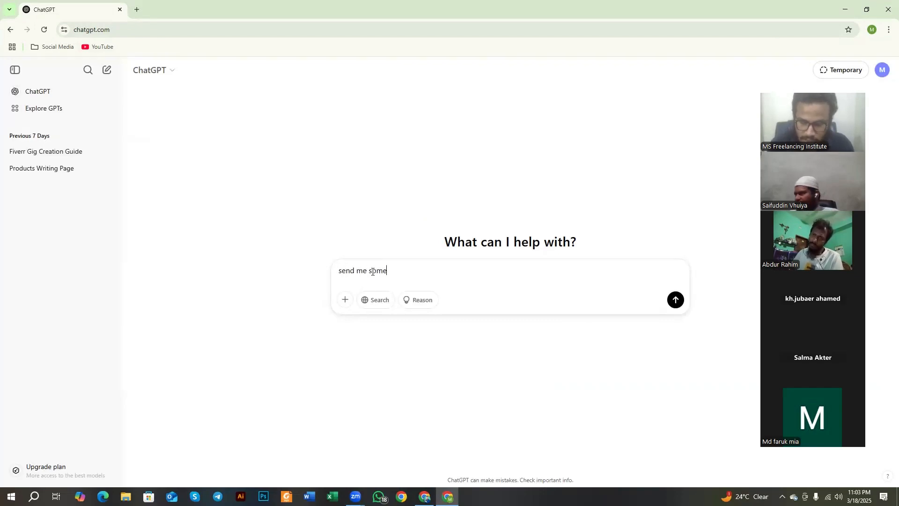
type(" free")
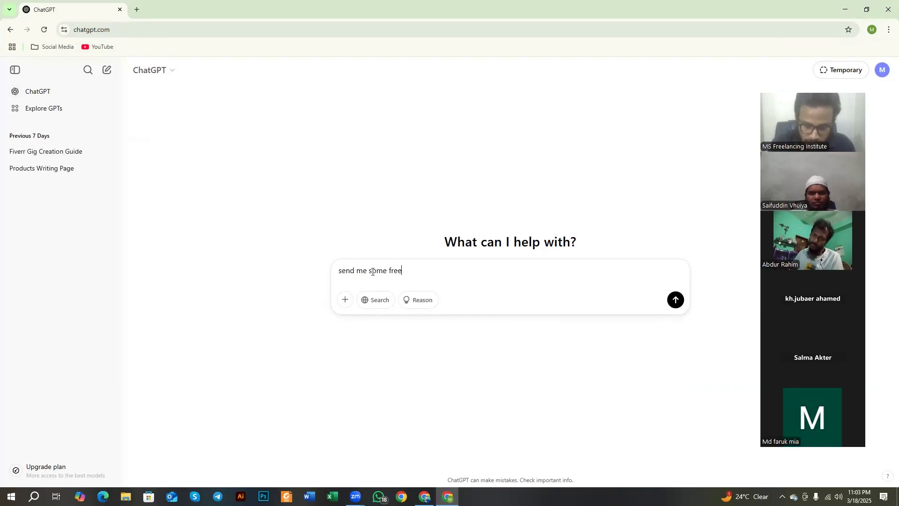
type("que")
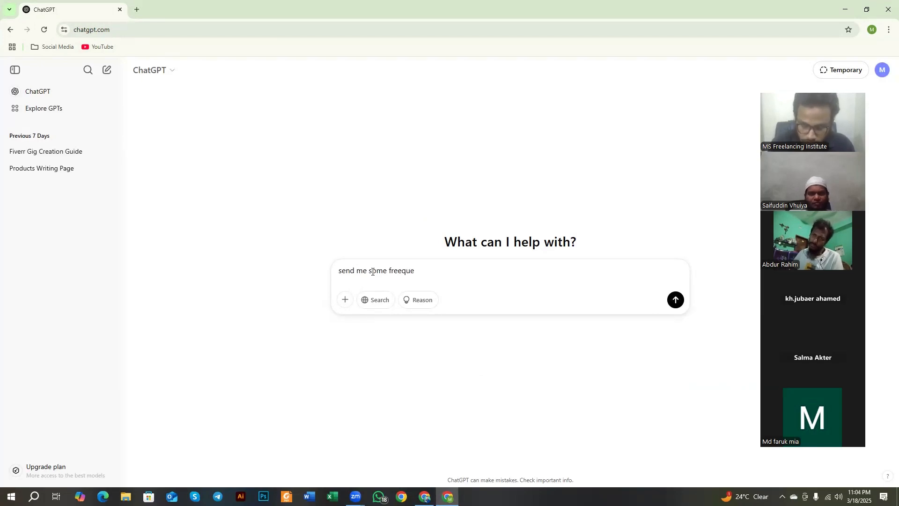
type("anly")
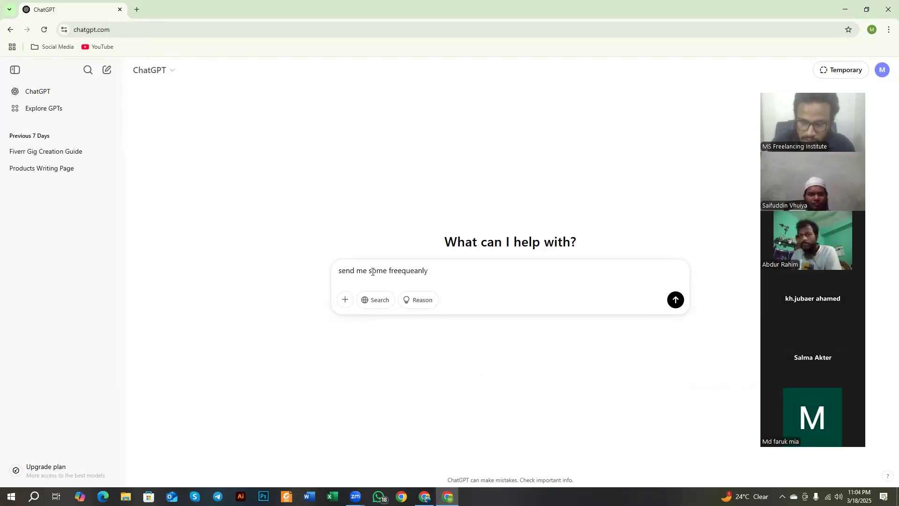
key("BackSpace")
key("BackSpace")
key("BackSpace")
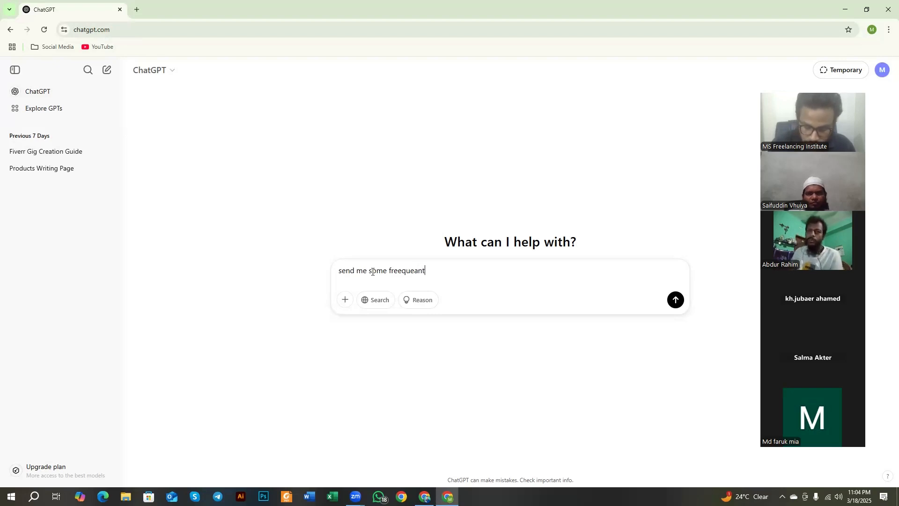
type("ntly ask ")
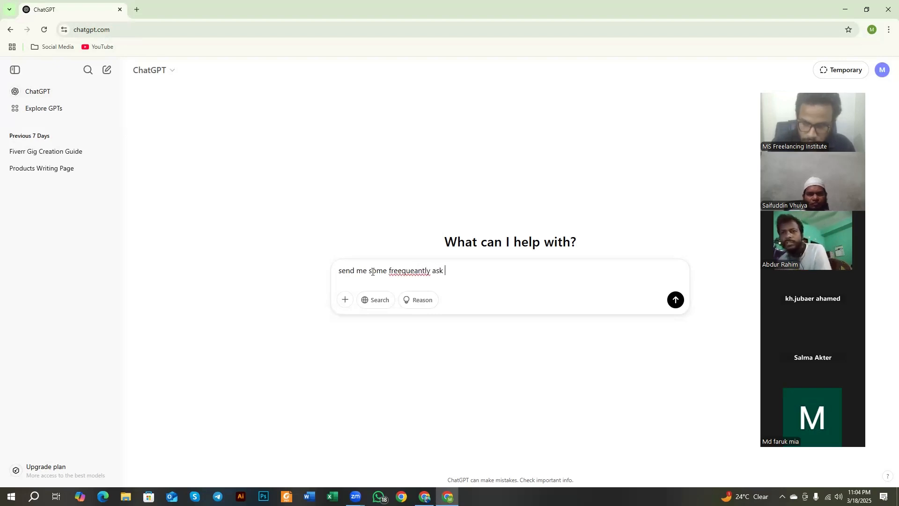
type("ques")
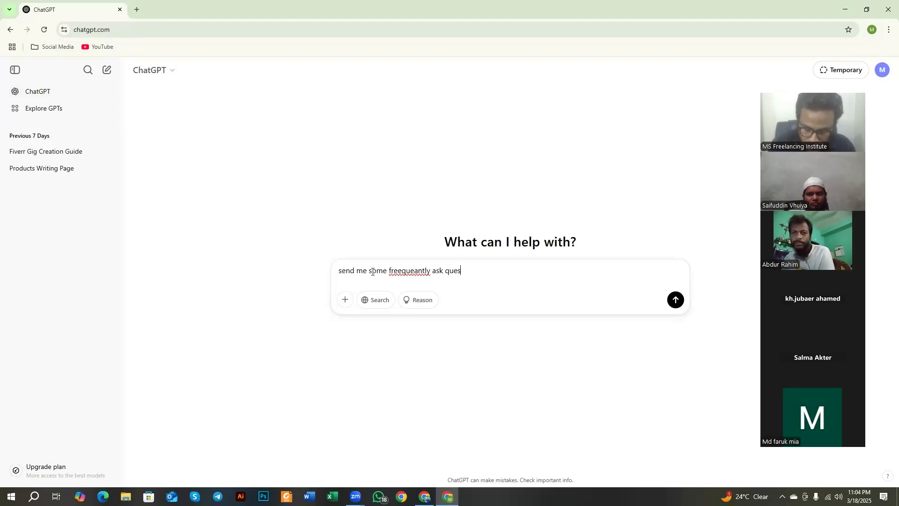
type("tion for ")
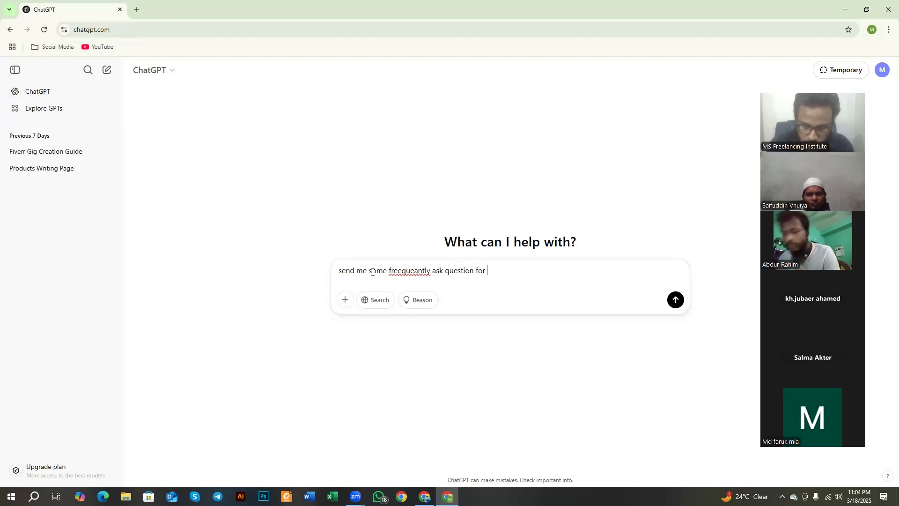
type("facebo")
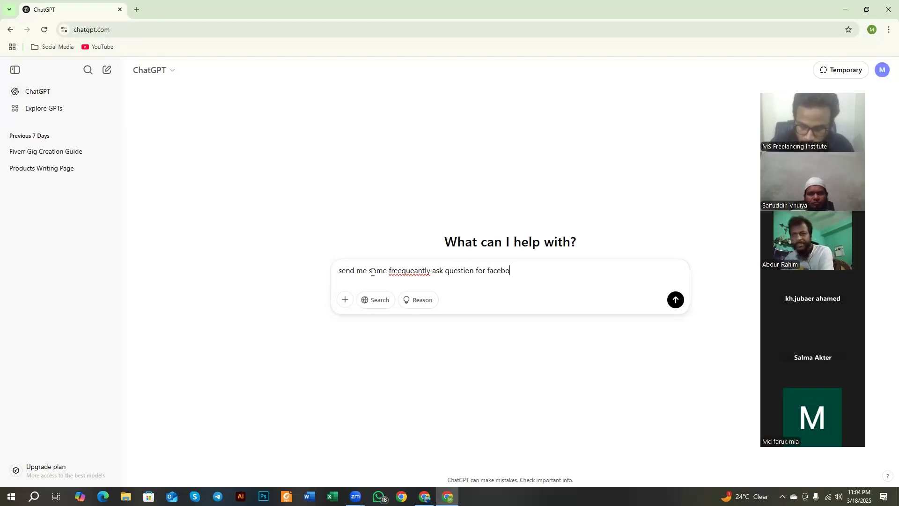
type("ok page")
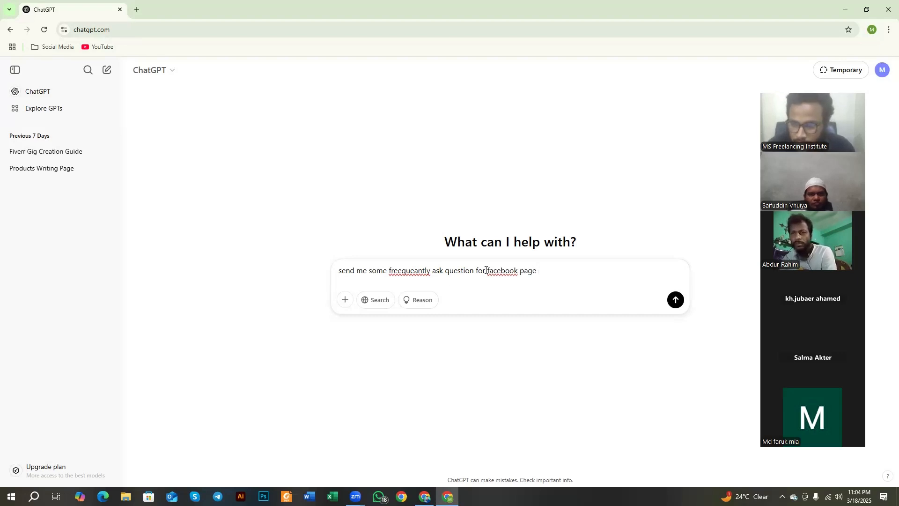
Step: Correct the misspelled prompt words to "Facebook" and "frequently" using the spelling suggestions, and send the prompt
right_click(514, 270)
left_click(538, 49)
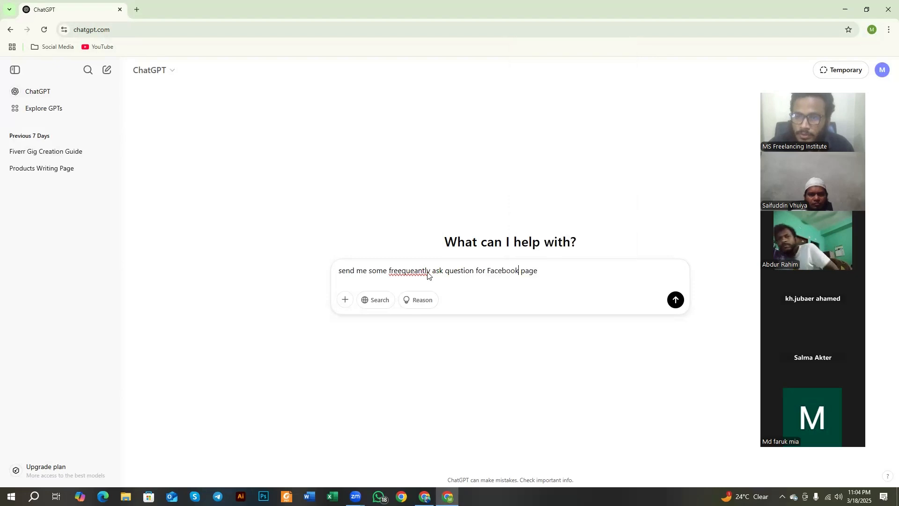
right_click(424, 271)
left_click(453, 76)
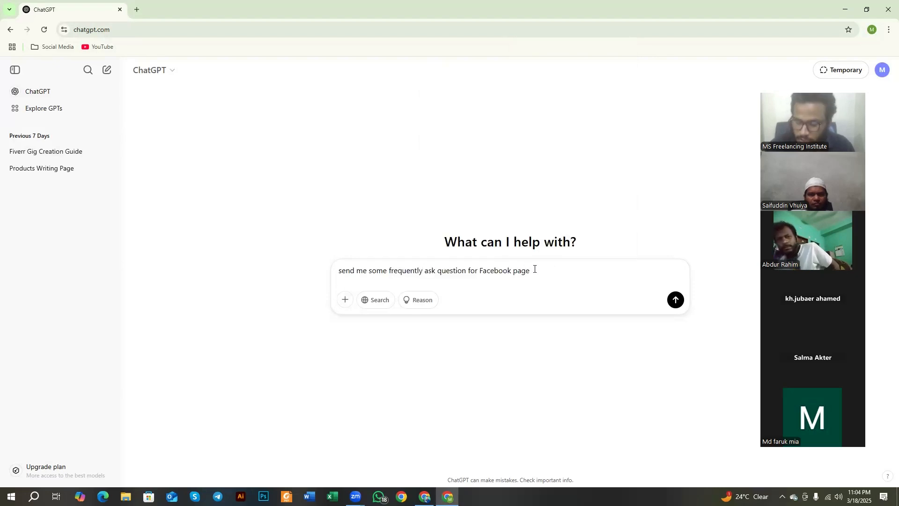
left_click(673, 301)
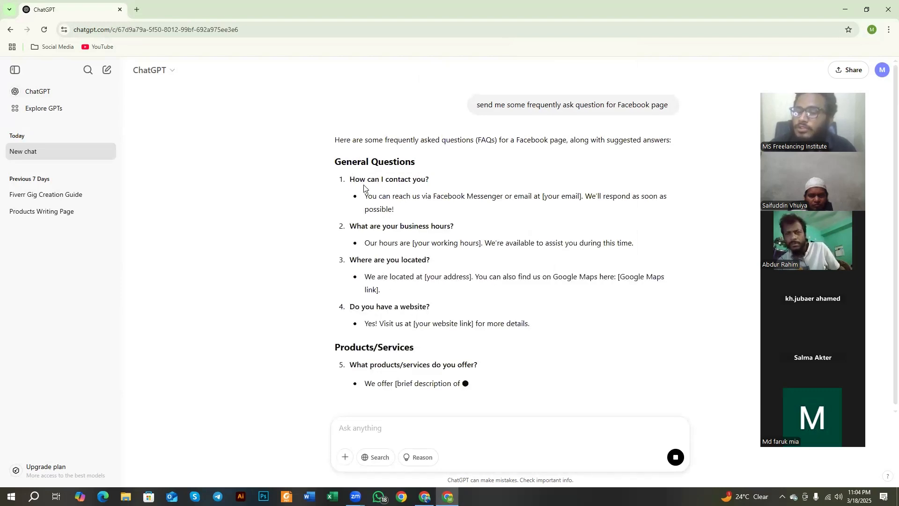
Step: Read through the suggested FAQs and send the follow-up prompt "for my ecommerce business, send me in bangla"
scroll(375, 189, "down", 1)
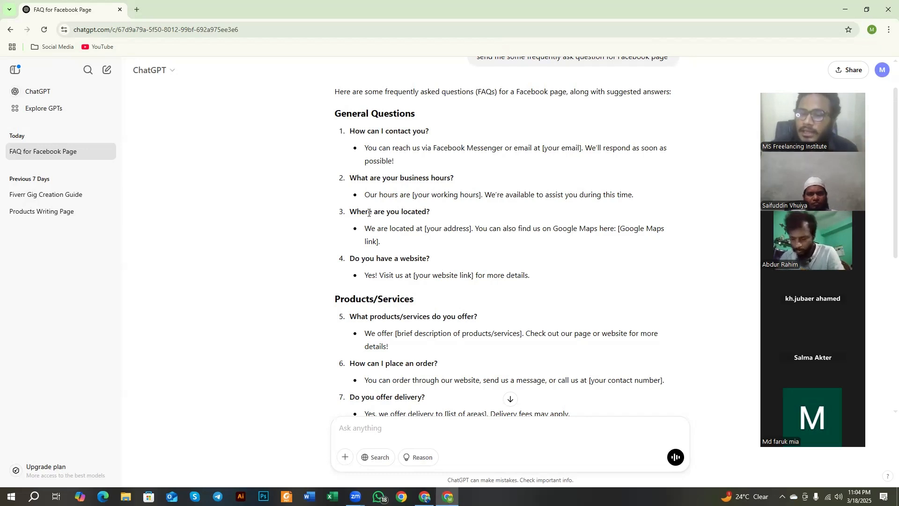
scroll(370, 220, "down", 2)
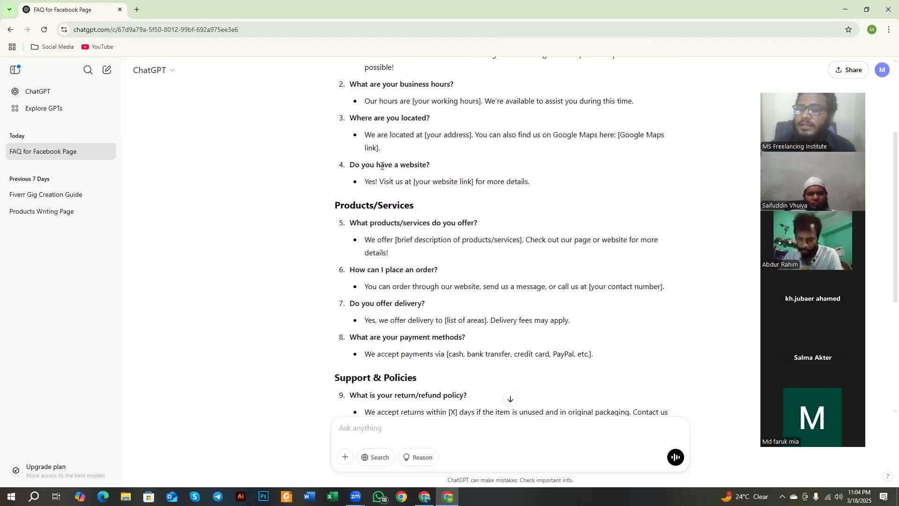
left_click_drag(350, 166, 389, 165)
left_click(442, 159)
scroll(425, 192, "down", 5)
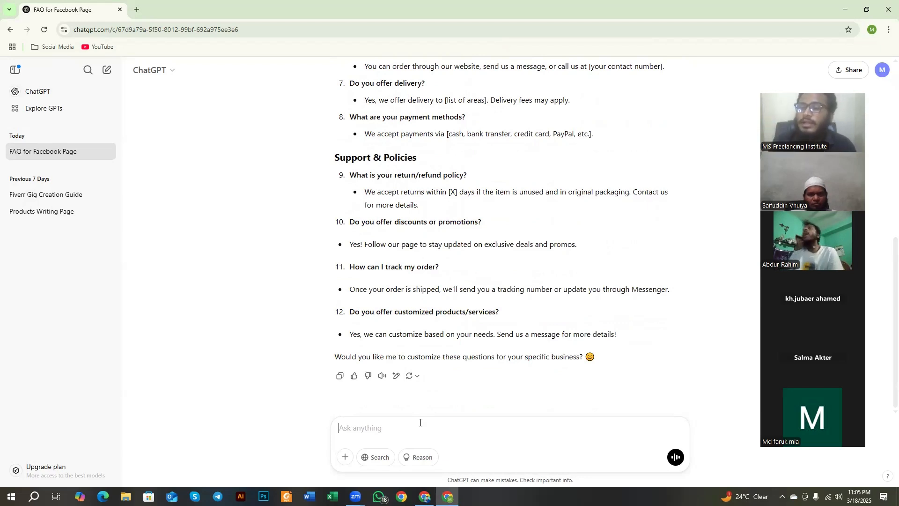
type("for ")
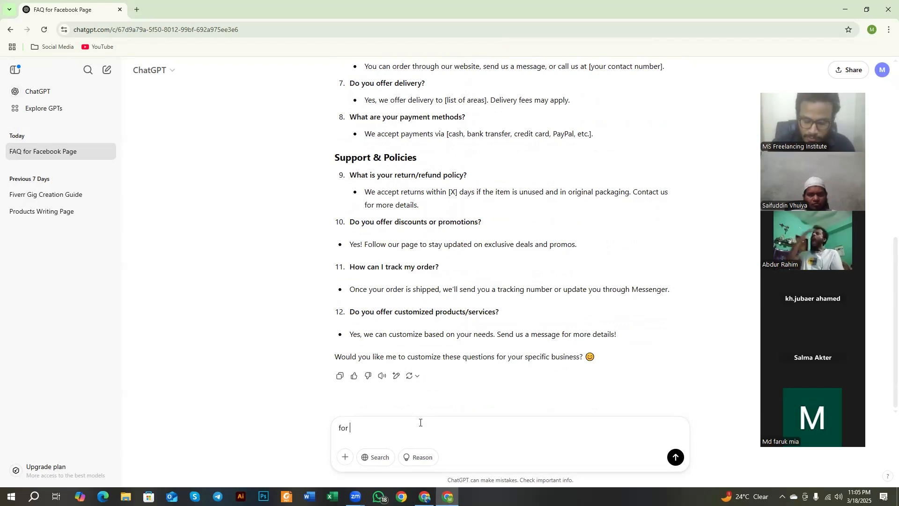
type("my ecommerce")
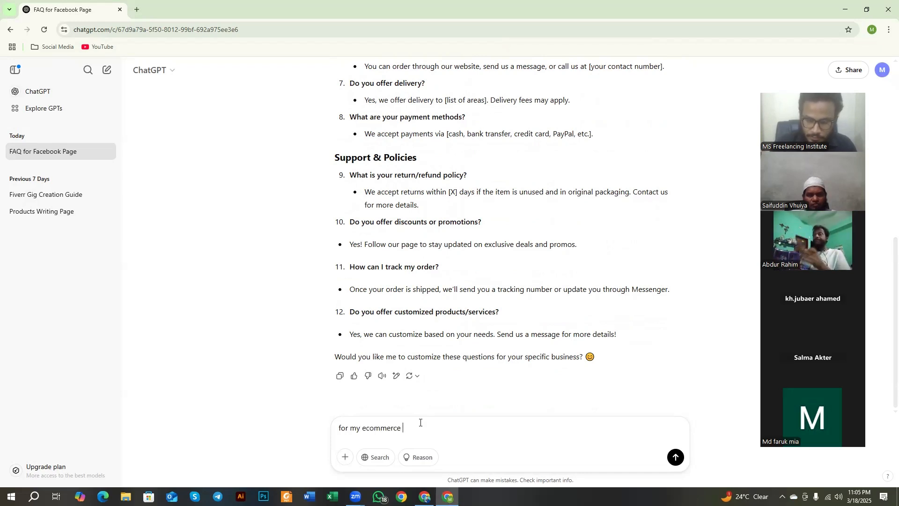
type(" business")
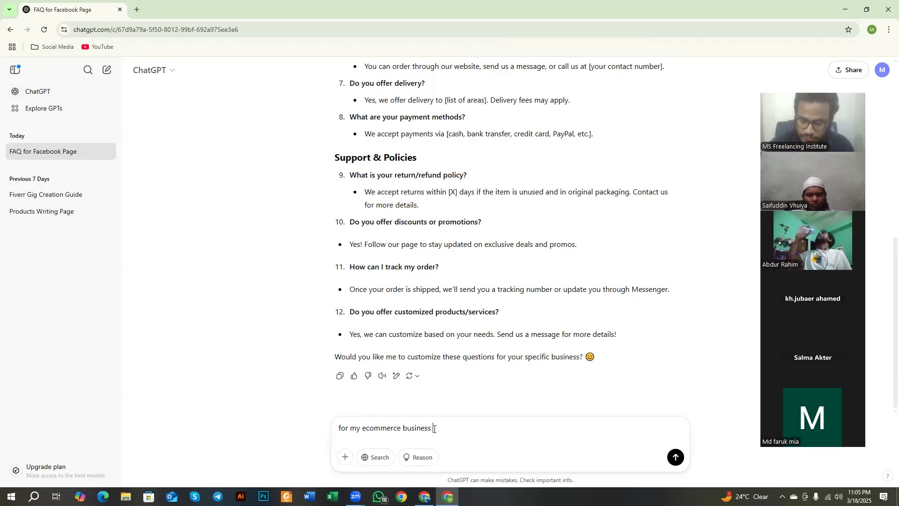
type(", send me ")
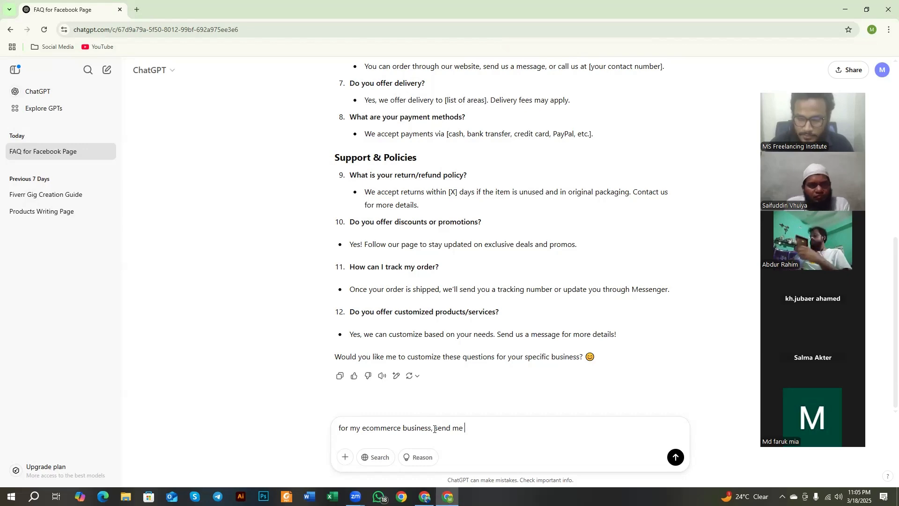
type("in bangla")
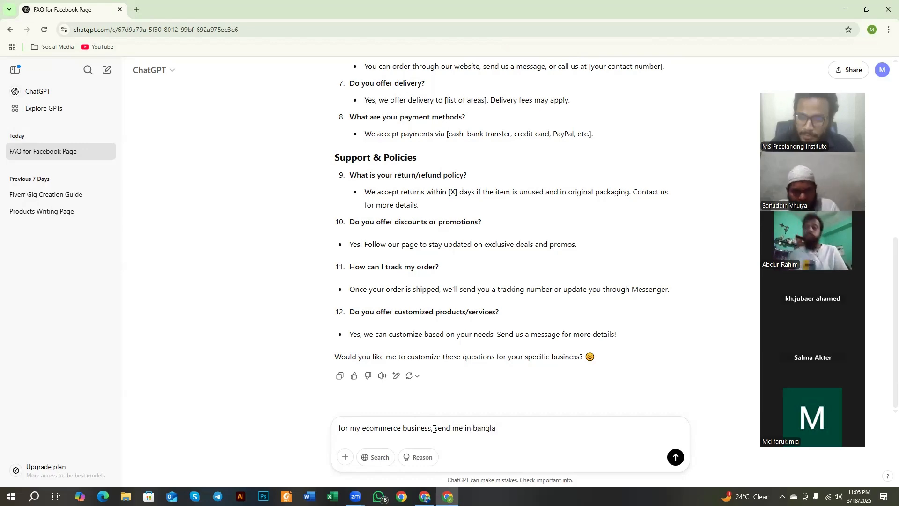
key("Return")
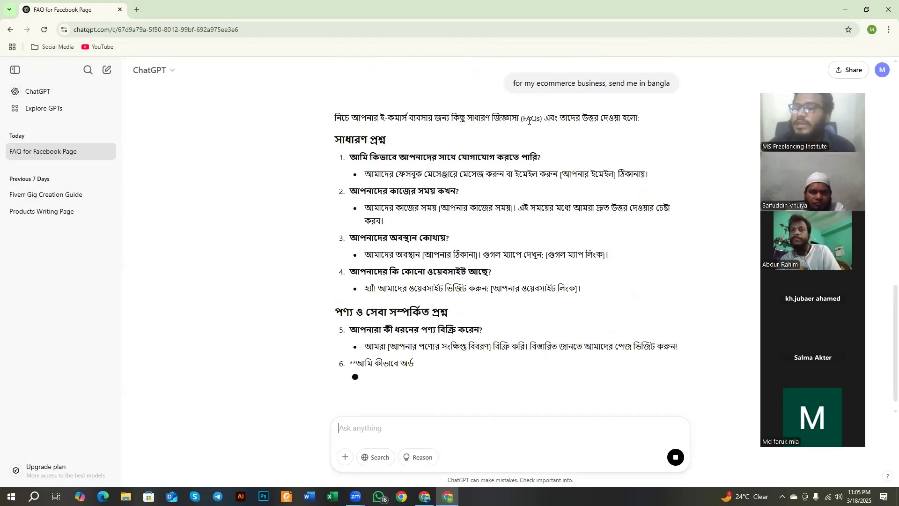
Step: Examine the Bangla FAQ answer, highlighting the contact, working-hours and location questions and their suggested replies
left_click_drag(523, 120, 531, 121)
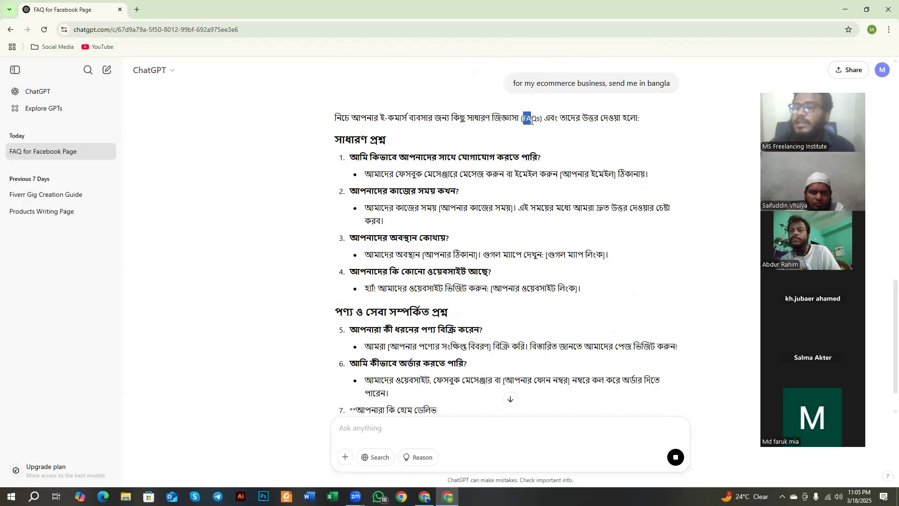
left_click(547, 135)
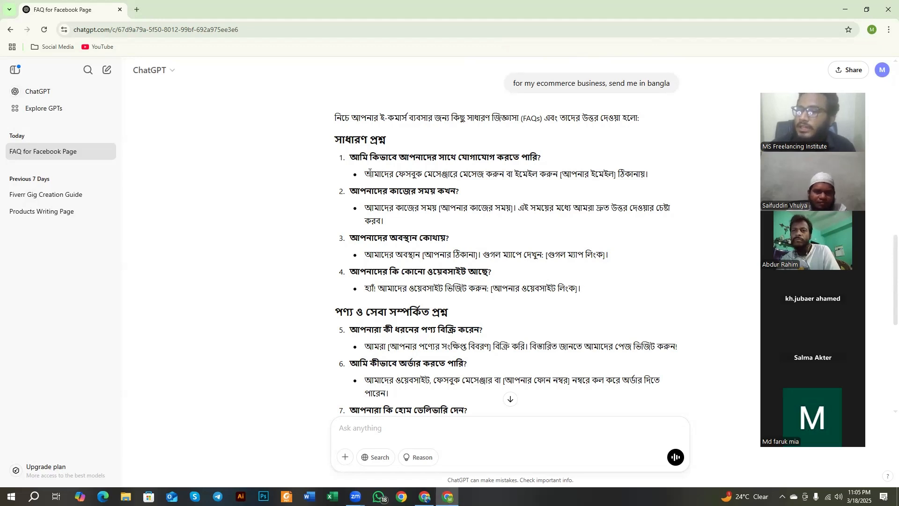
left_click_drag(369, 173, 511, 177)
double_click(529, 174)
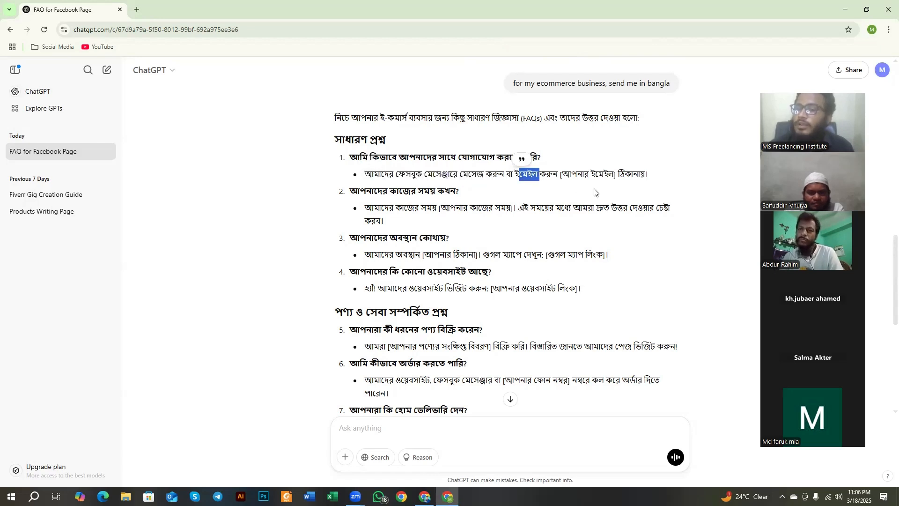
scroll(354, 158, "down", 1)
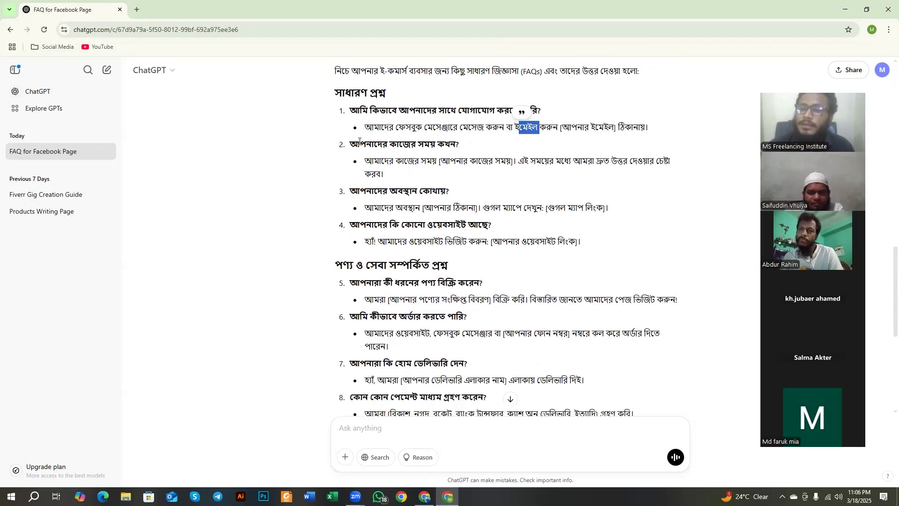
left_click_drag(360, 140, 462, 150)
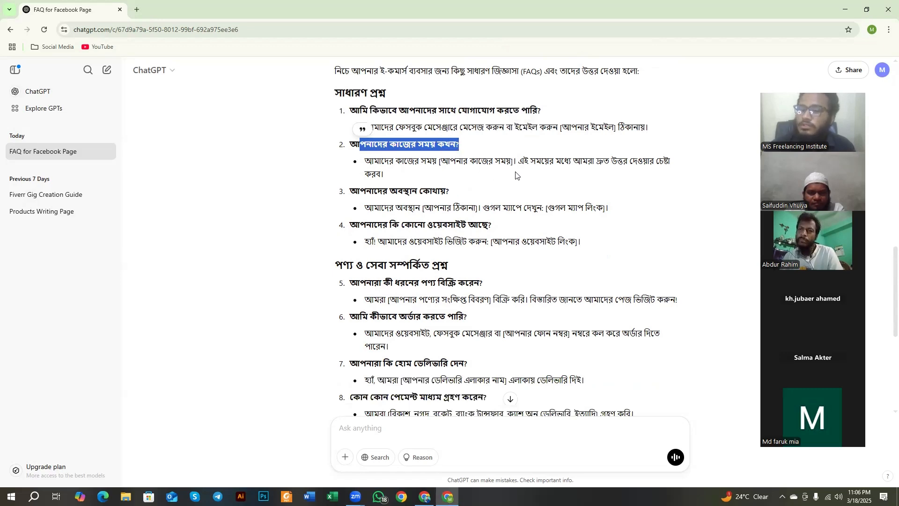
double_click(499, 163)
left_click(417, 200)
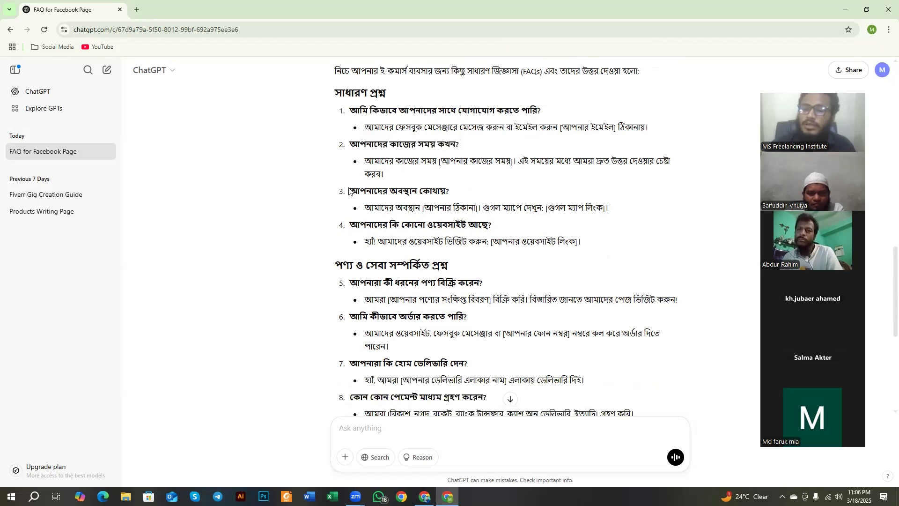
left_click_drag(349, 191, 441, 194)
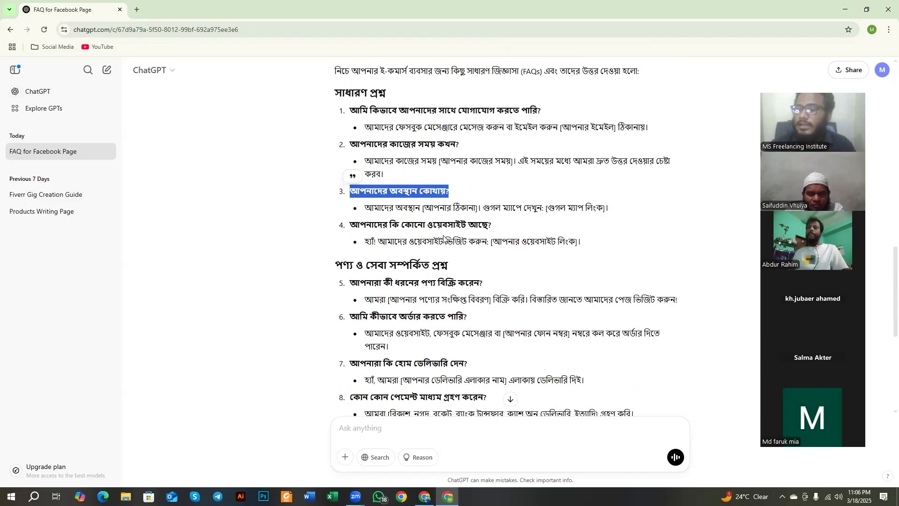
scroll(426, 304, "down", 3)
left_click(423, 426)
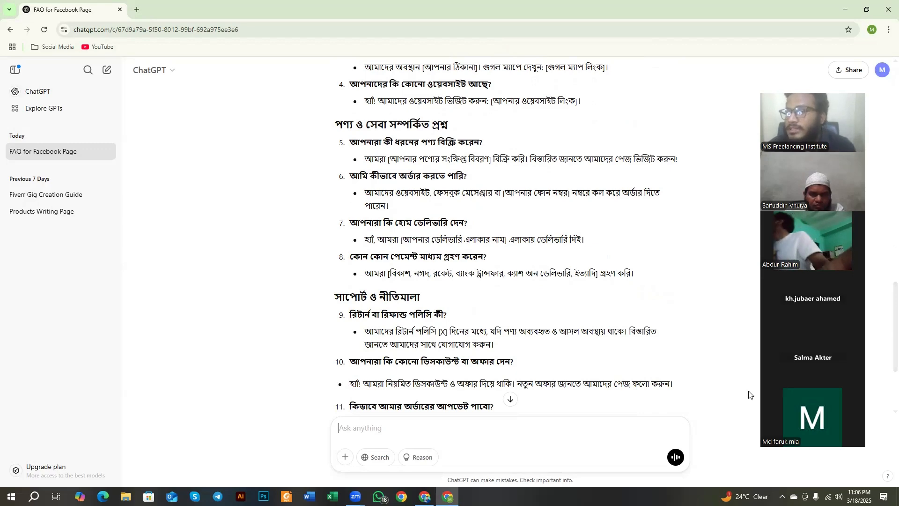
scroll(441, 168, "up", 5)
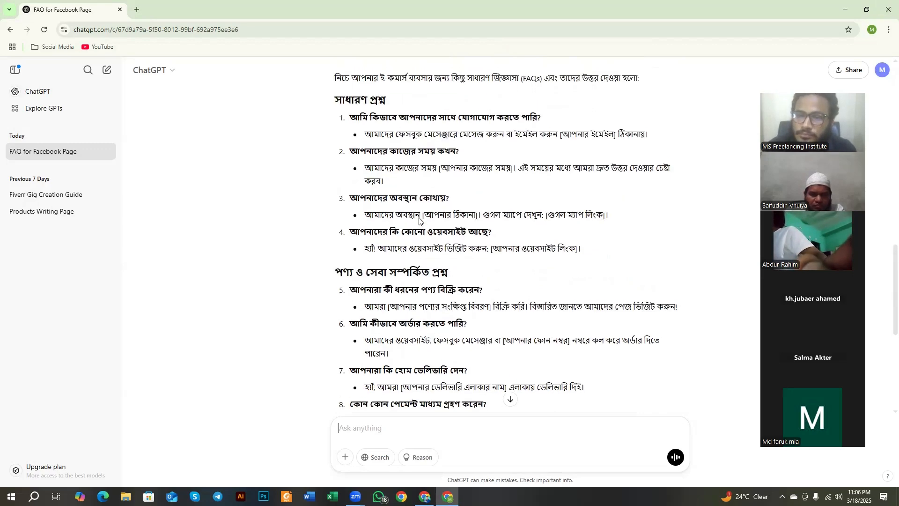
left_click_drag(351, 246, 700, 260)
key("ctrl+c")
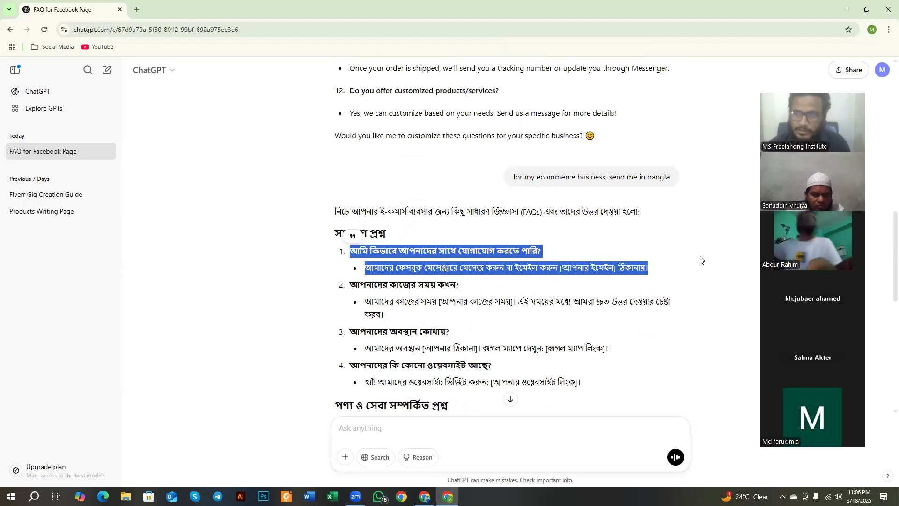
Step: Minimize the ChatGPT window and switch back to the Chrome window containing Meta Business Suite
left_click(845, 13)
left_click(425, 497)
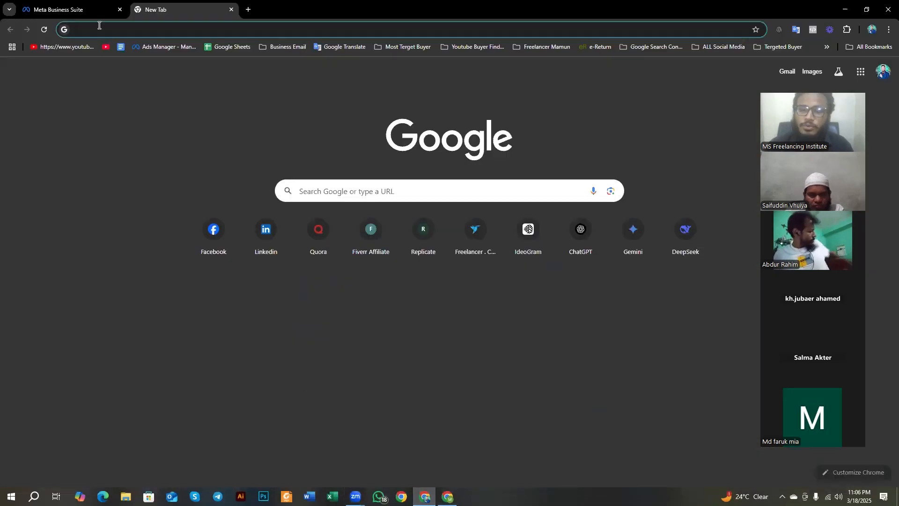
Step: Return to the Frequently asked questions automation and paste the copied Bangla contact question and answer into Question #3's automated response
left_click(74, 3)
triple_click(210, 329)
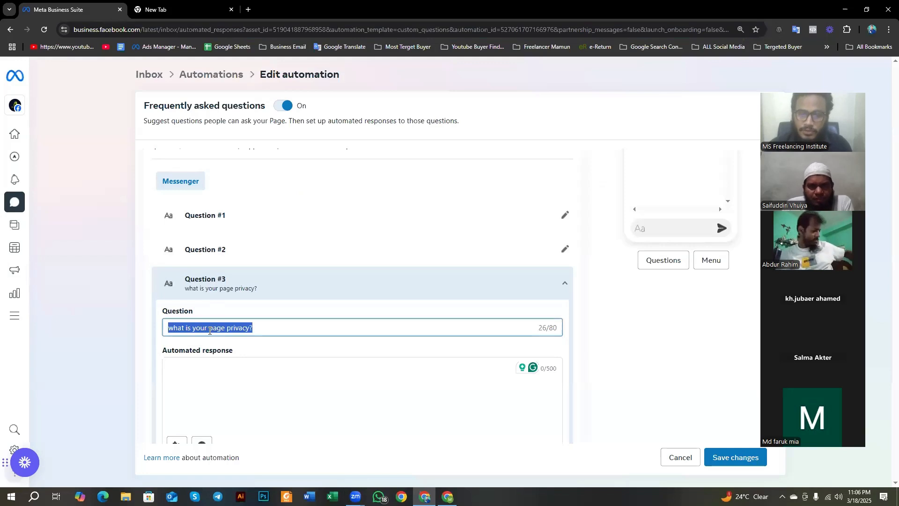
left_click(203, 397)
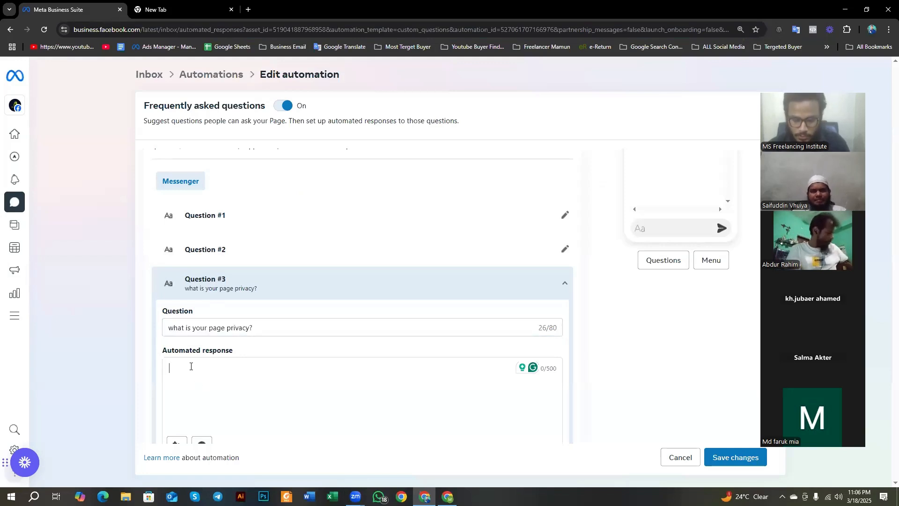
key("ctrl+v")
Step: Replace Question #3's question text with "আমি কিভাবে আপনাদের সাথে যোগাযোগ করতে পারি?", copied from the pasted response
left_click_drag(370, 368, 184, 377)
key("ctrl+c")
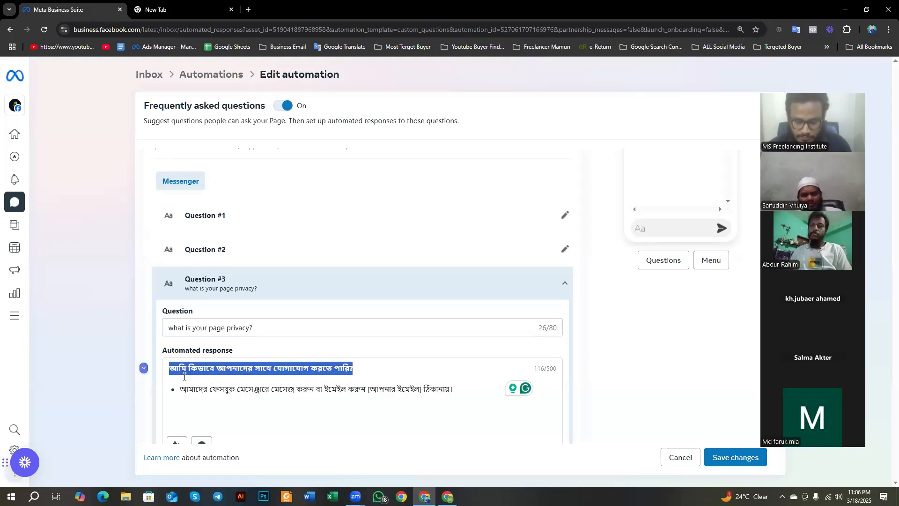
left_click(250, 327)
key("ctrl+a")
key("ctrl+v")
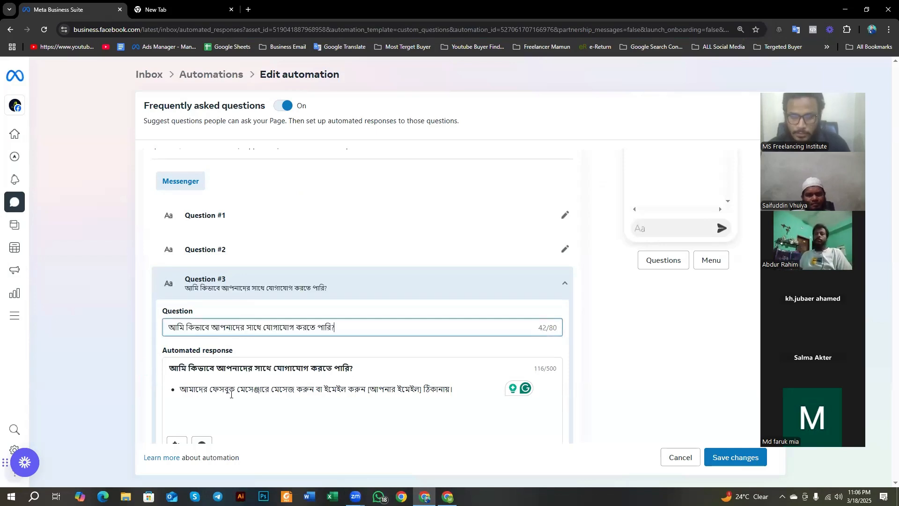
Step: Remove the duplicated question line from Question #3's automated response and save the automation changes
left_click_drag(162, 390, 159, 371)
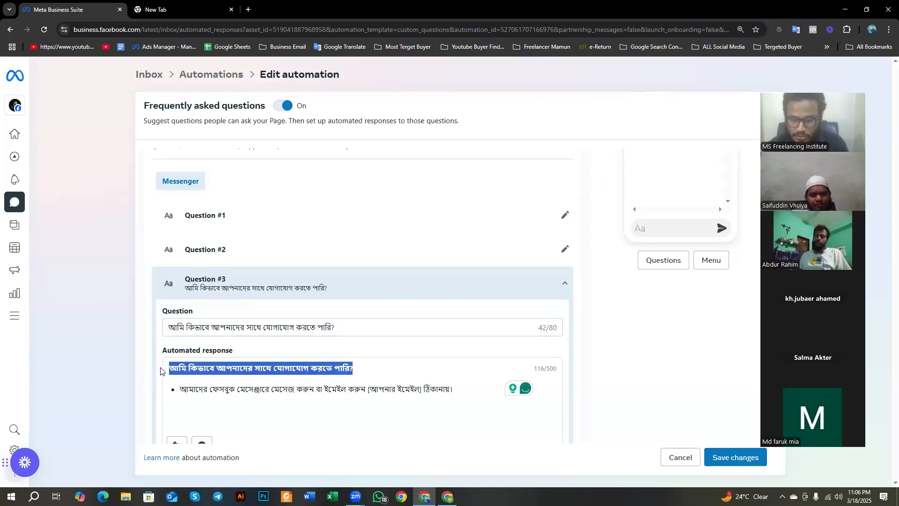
key("BackSpace")
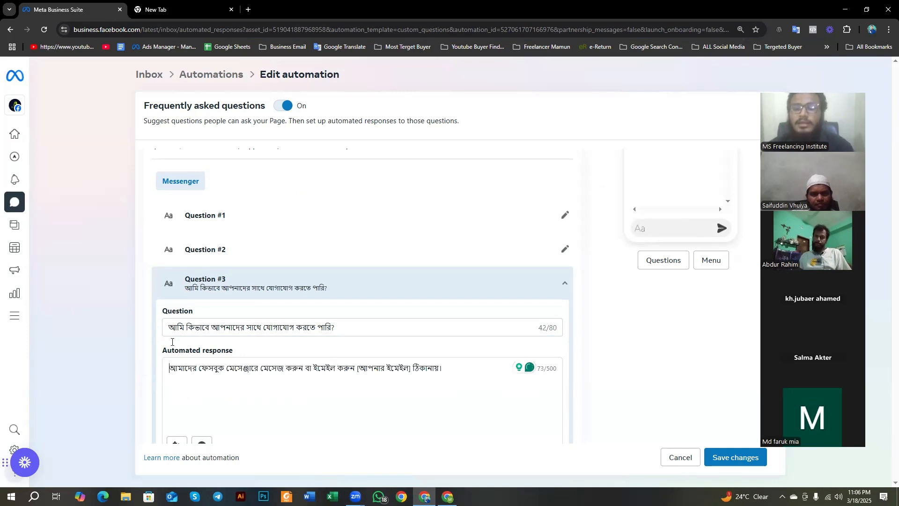
scroll(288, 323, "down", 4)
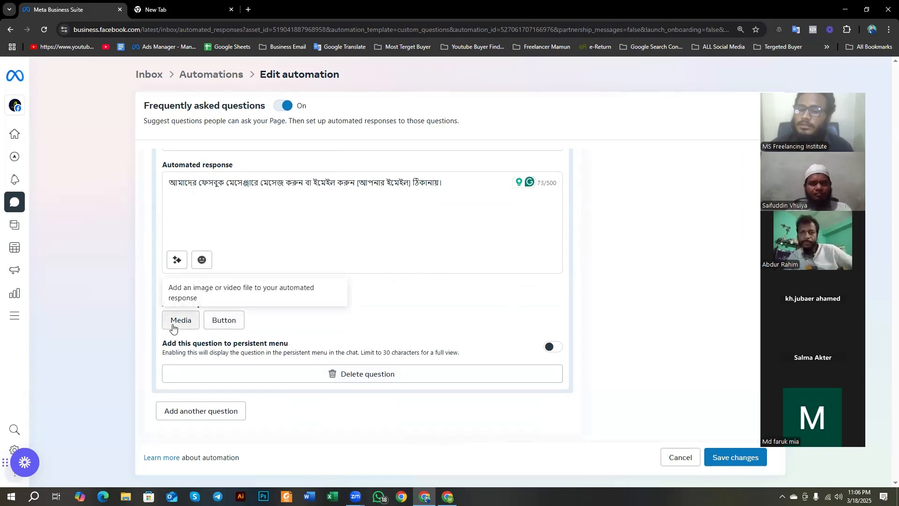
left_click(729, 458)
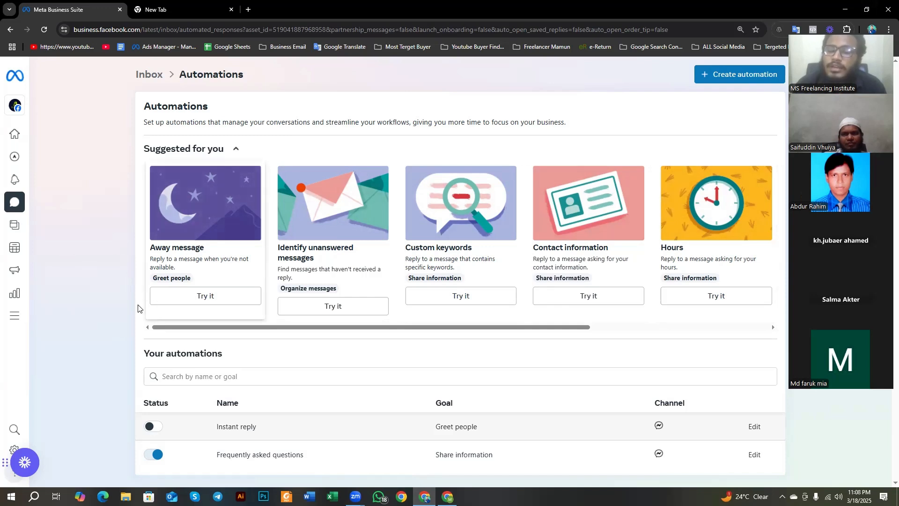
Step: Open the suggested Away message automation and read how away messages are turned on, translating part of its description
left_click(182, 302)
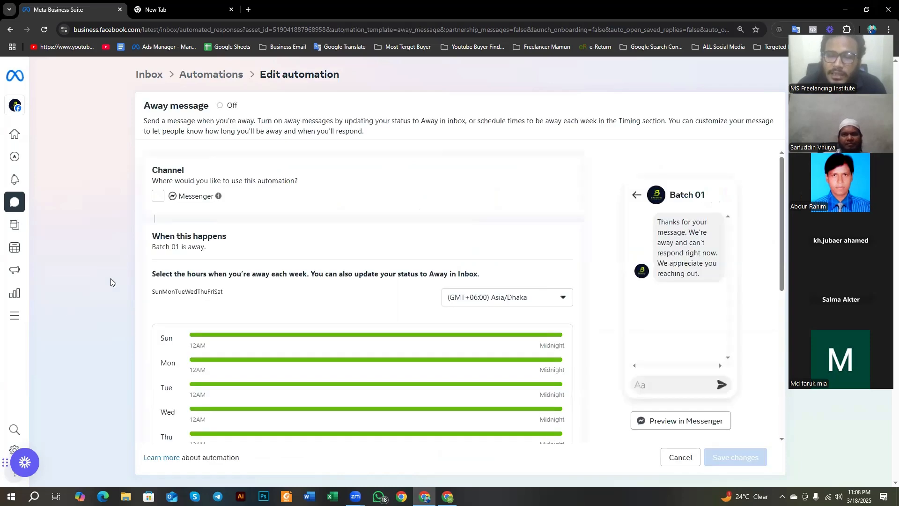
scroll(226, 327, "down", 7)
scroll(227, 329, "up", 7)
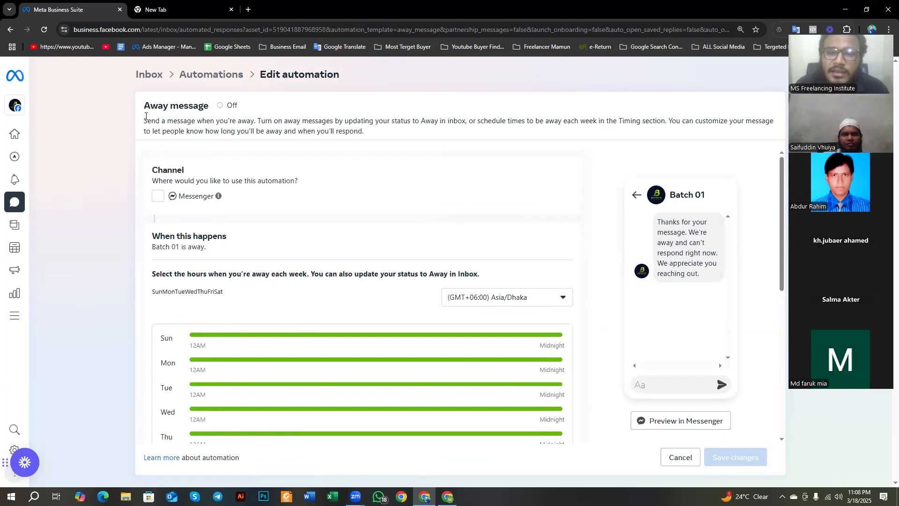
left_click_drag(147, 121, 256, 122)
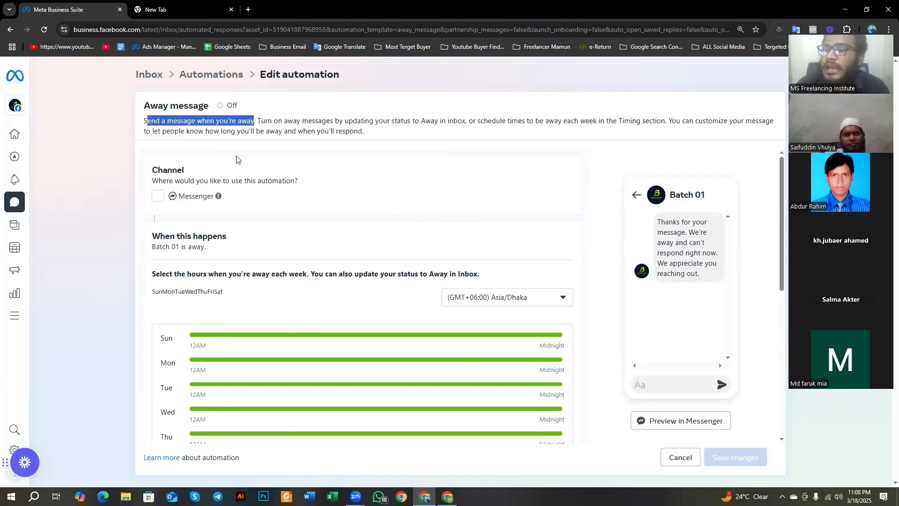
left_click(373, 128)
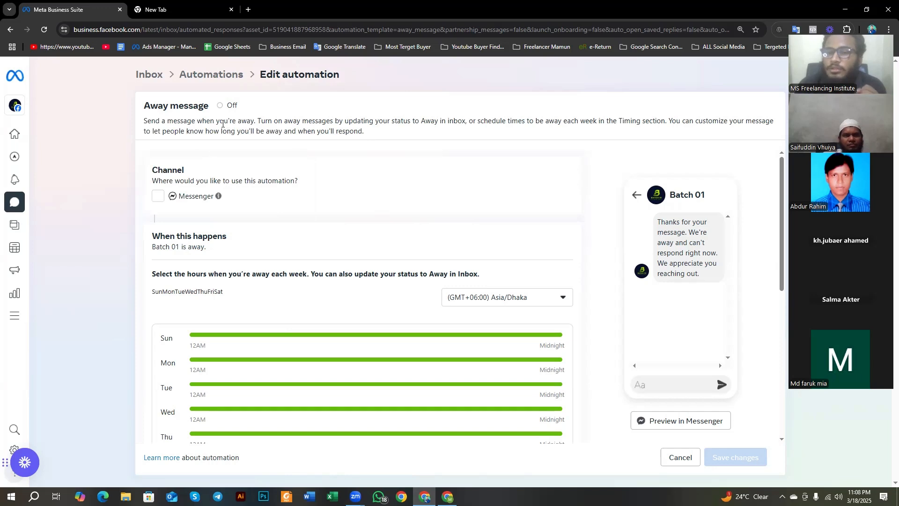
left_click_drag(258, 120, 453, 123)
scroll(398, 155, "down", 2)
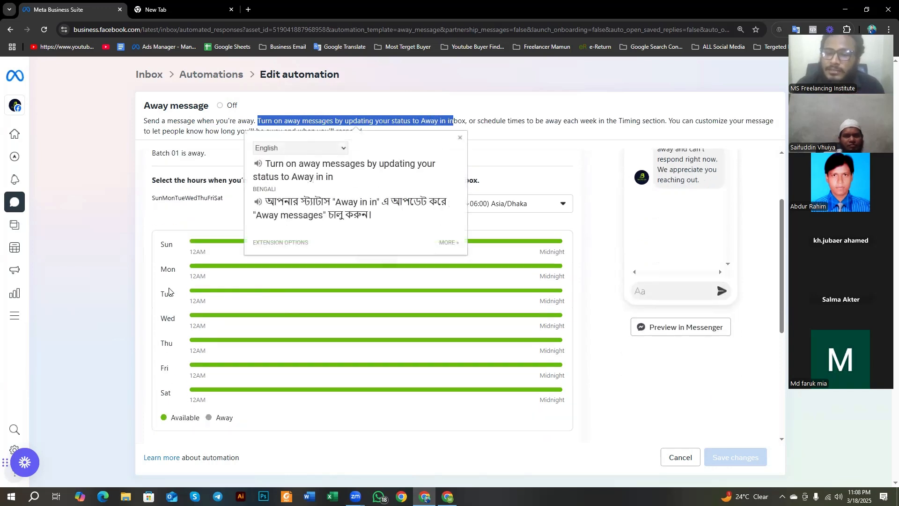
Step: Examine the Away message's weekly hours schedule and the time zones it offers
scroll(171, 290, "up", 1)
left_click(94, 280)
scroll(190, 256, "down", 1)
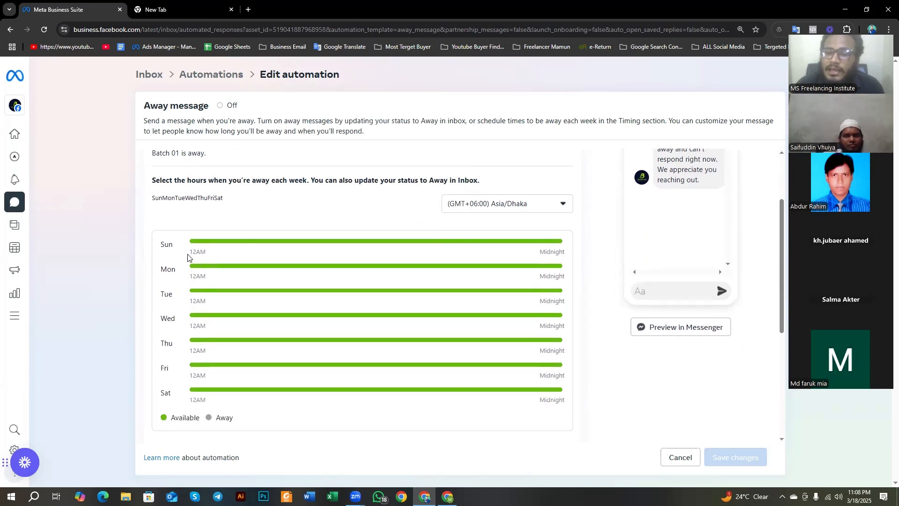
scroll(257, 263, "up", 2)
scroll(302, 290, "down", 1)
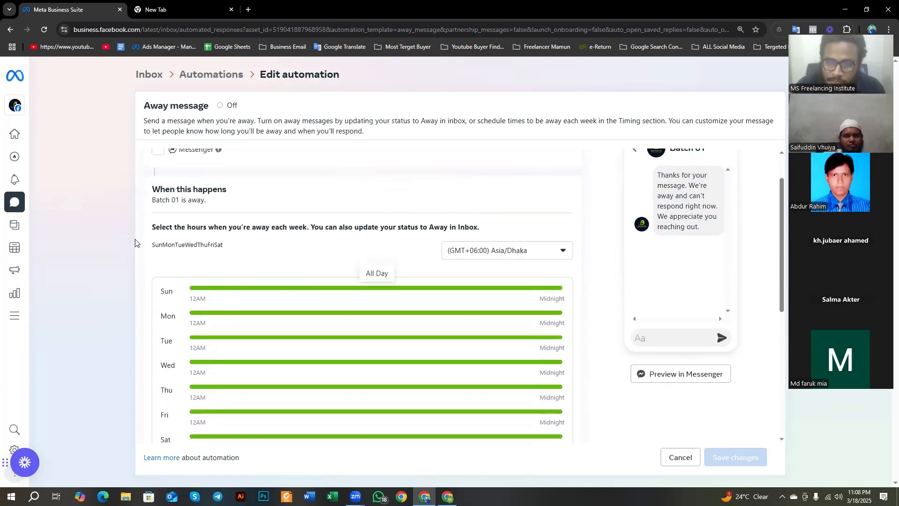
left_click(499, 250)
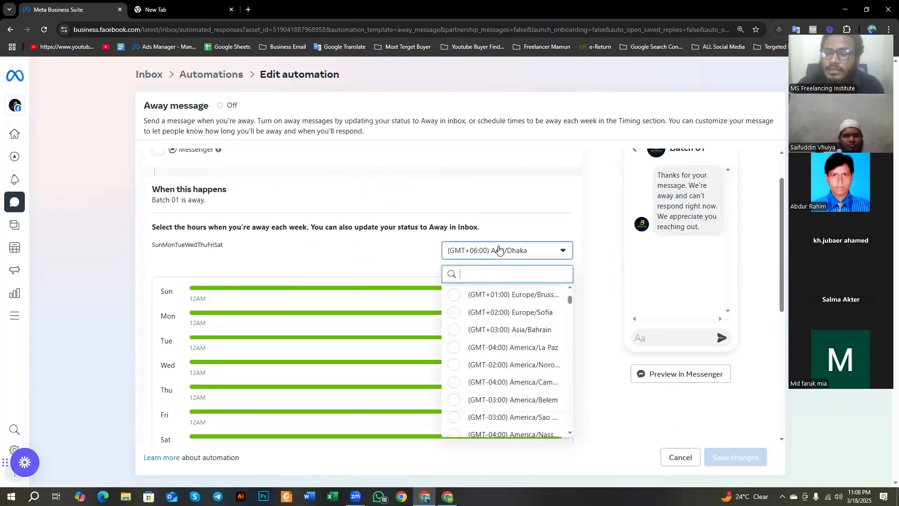
scroll(313, 247, "down", 6)
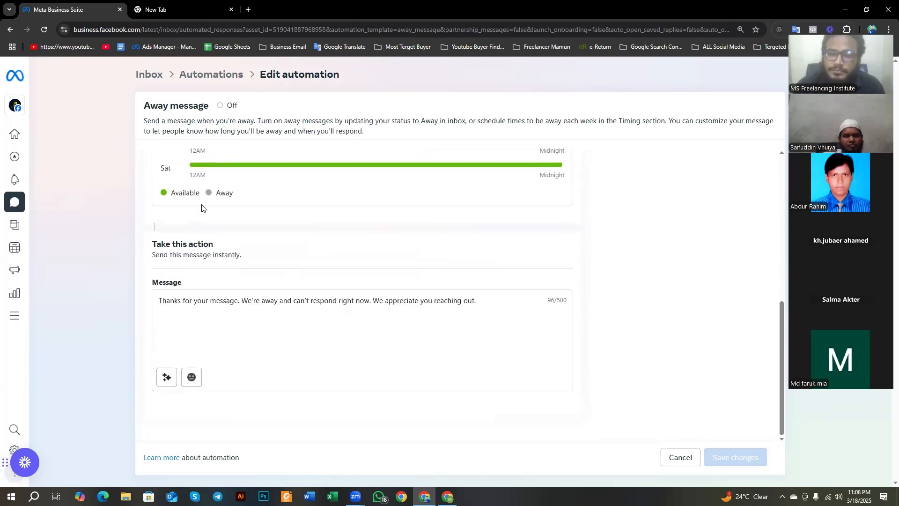
Step: Read the default away message sentence by sentence with its Bengali translation, comparing it with the weekly schedule
left_click(199, 301)
left_click_drag(513, 303, 159, 301)
scroll(222, 297, "up", 2)
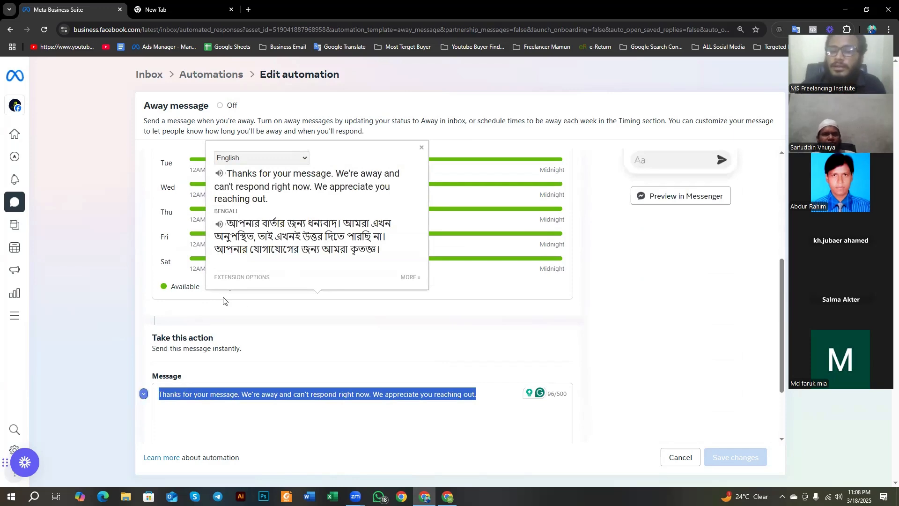
left_click(296, 395)
scroll(289, 396, "up", 2)
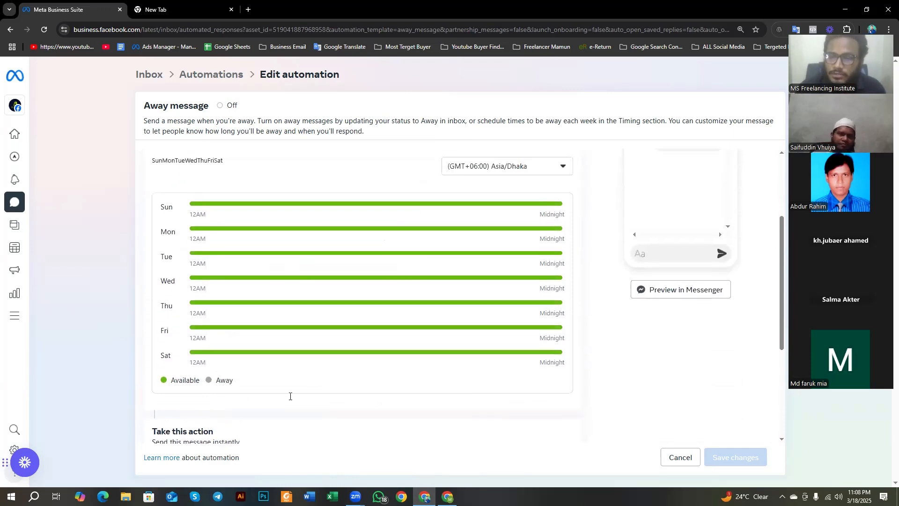
scroll(289, 395, "down", 4)
scroll(235, 327, "up", 5)
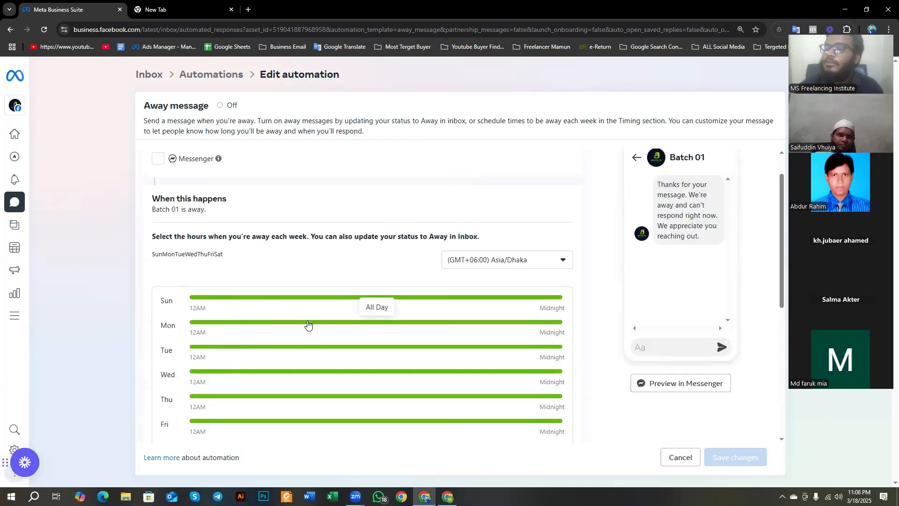
scroll(238, 322, "down", 5)
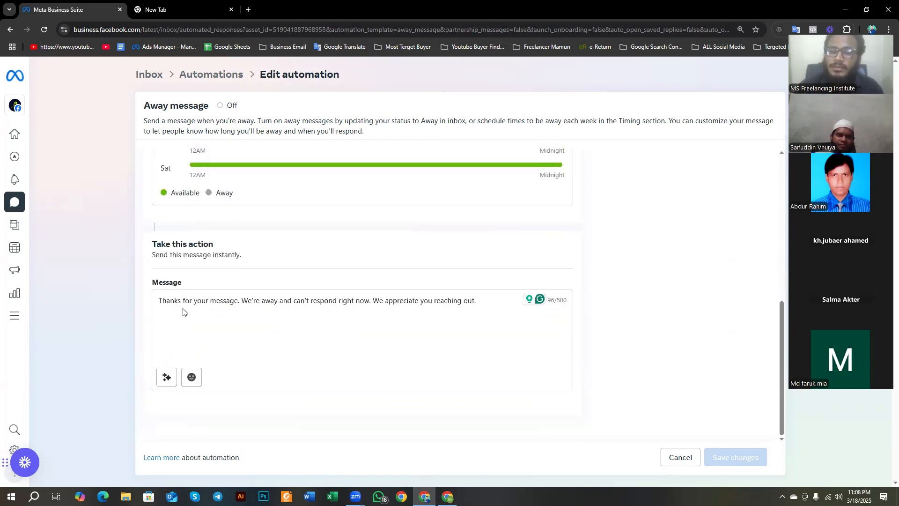
left_click_drag(161, 297, 366, 313)
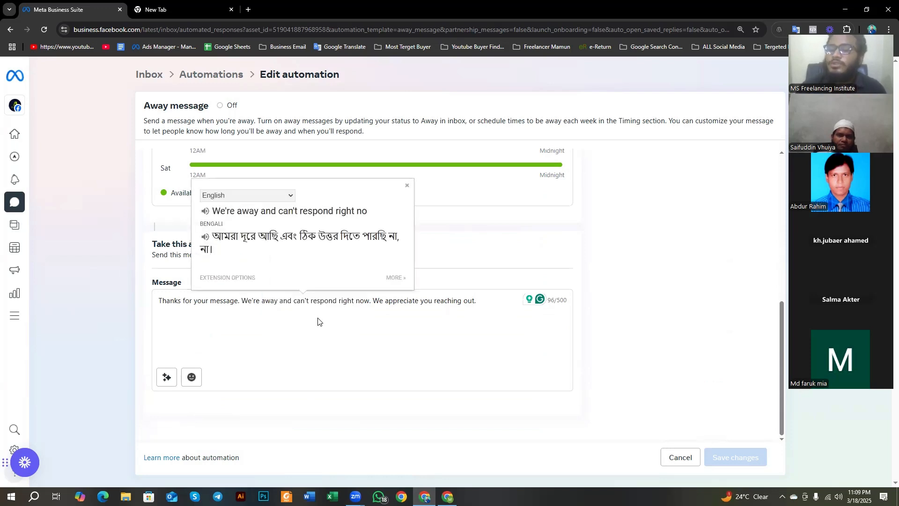
left_click_drag(374, 298, 458, 330)
left_click(418, 334)
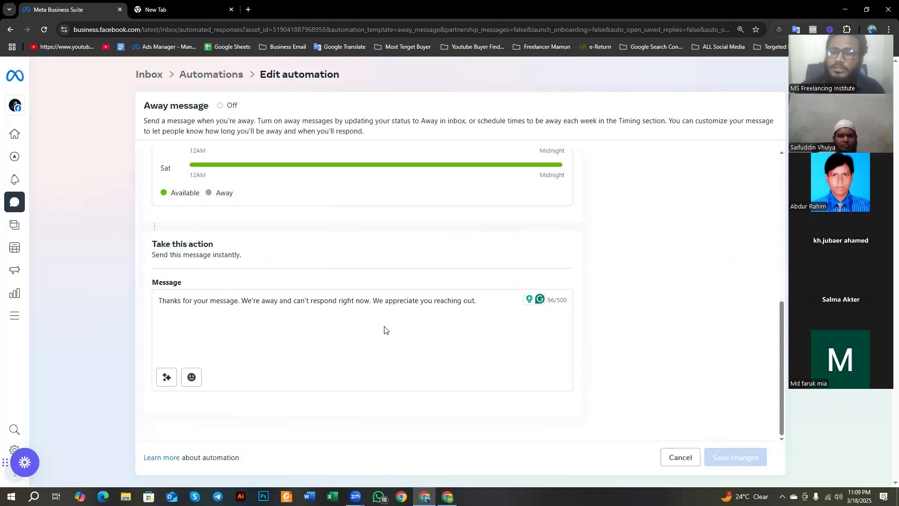
Step: Recheck the away hours for each weekday and the time zone choices, keeping the current time zone
scroll(385, 328, "up", 1)
scroll(385, 329, "up", 3)
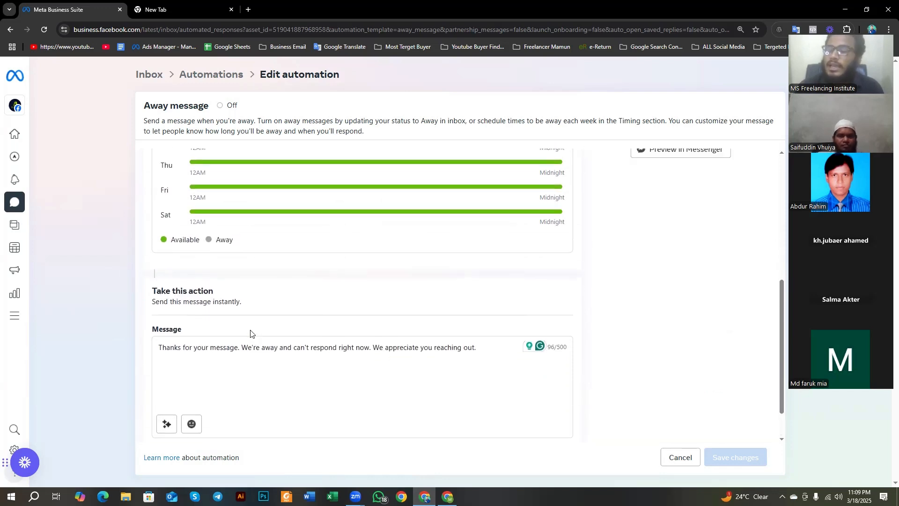
scroll(250, 333, "up", 5)
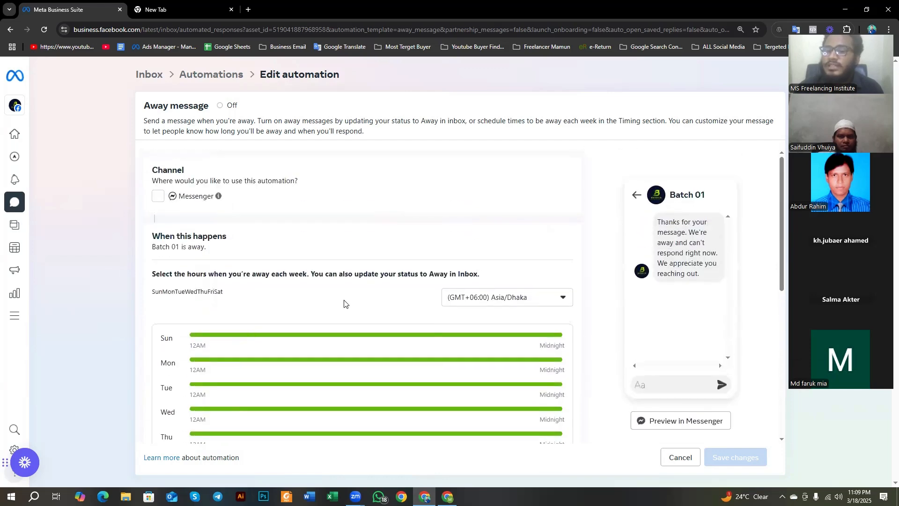
scroll(323, 318, "down", 3)
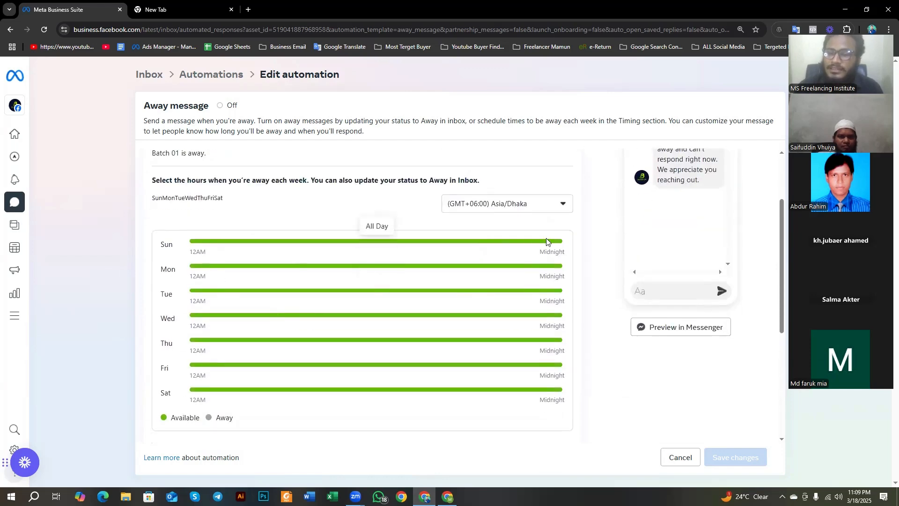
left_click(536, 204)
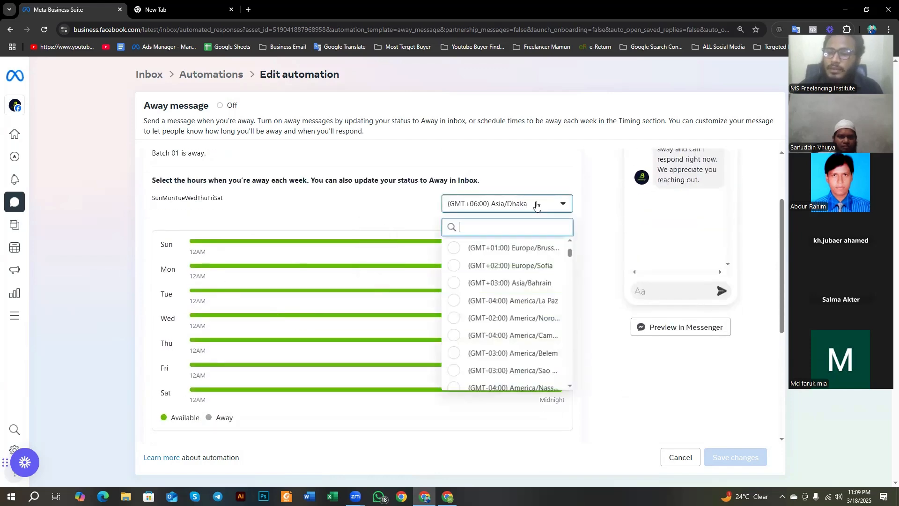
left_click(411, 220)
scroll(411, 220, "up", 3)
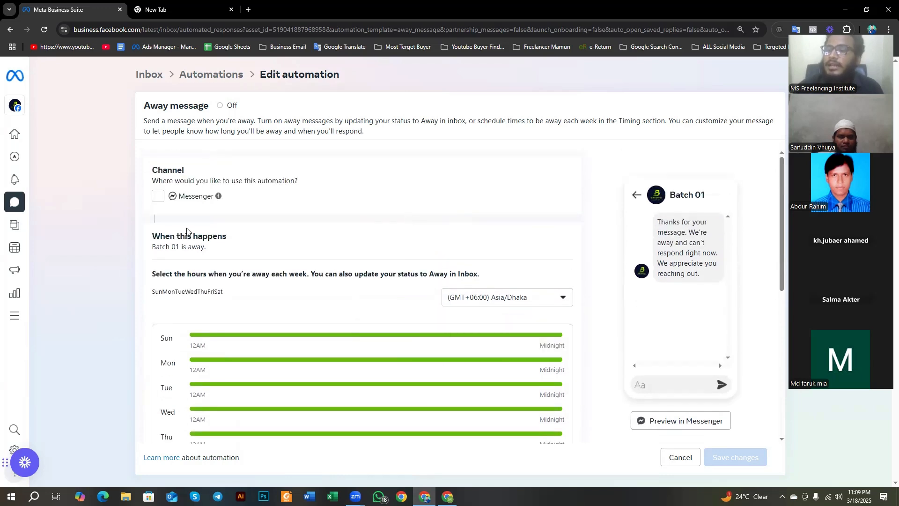
left_click(157, 196)
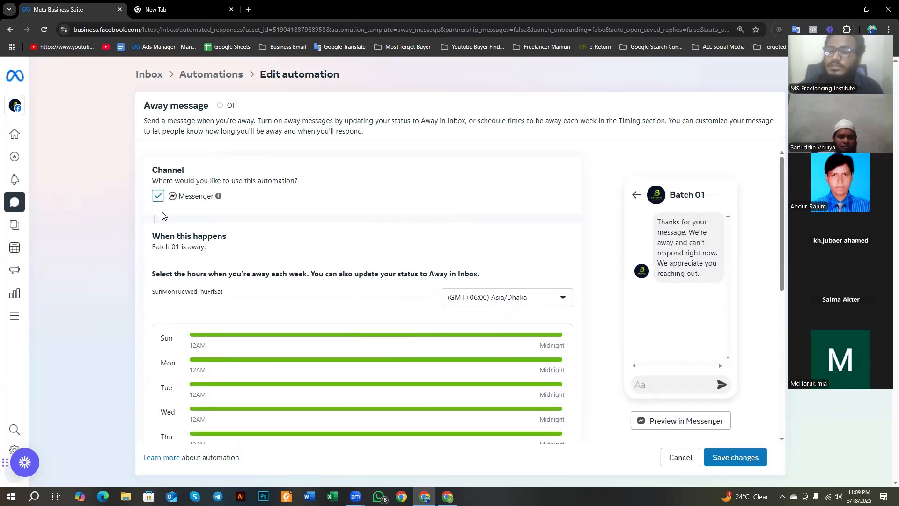
scroll(497, 307, "down", 10)
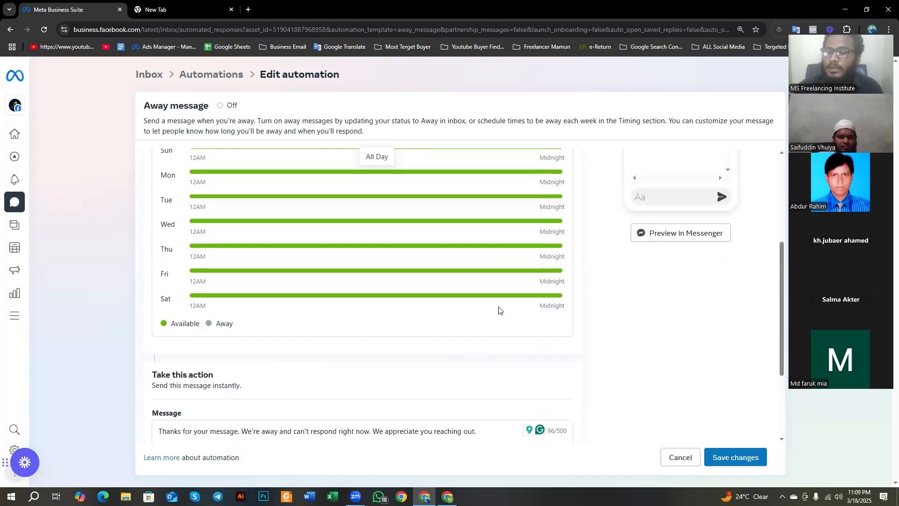
left_click(685, 461)
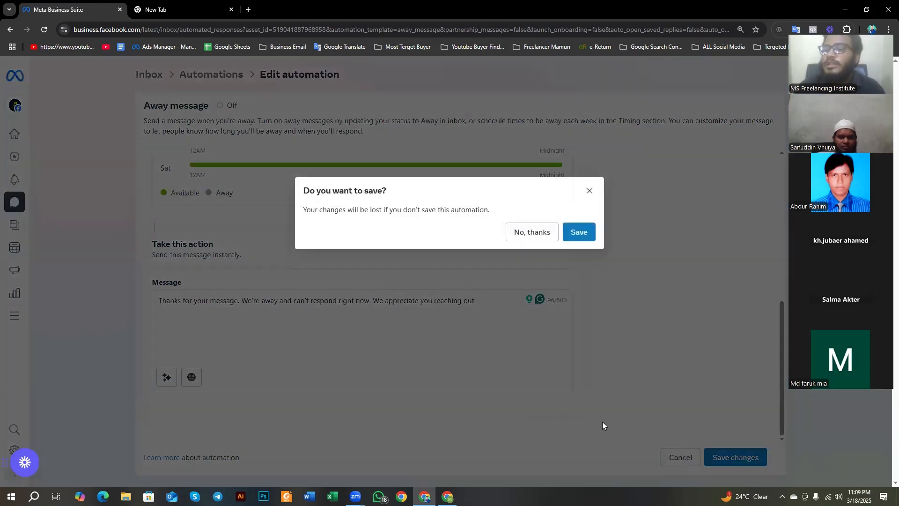
left_click(532, 231)
left_click(679, 457)
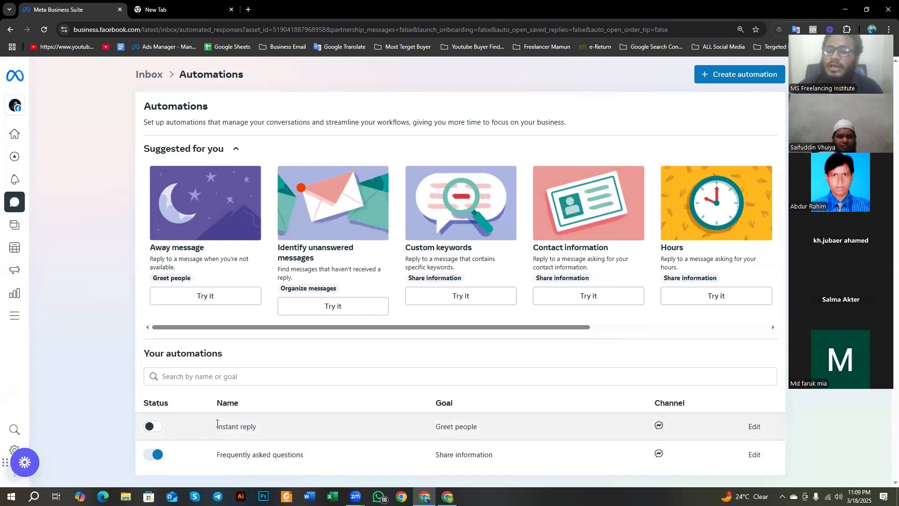
Step: Turn on the Instant reply automation and go to the Inbox
triple_click(258, 430)
left_click(152, 426)
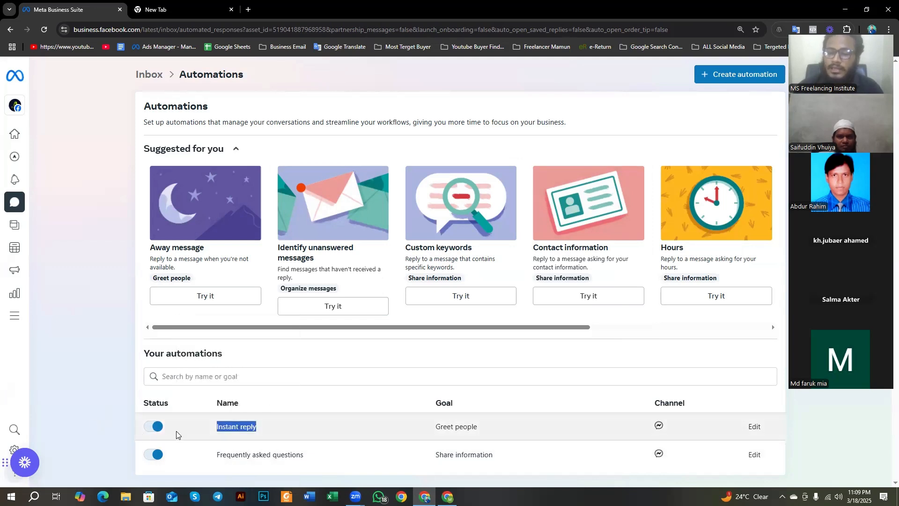
left_click(122, 423)
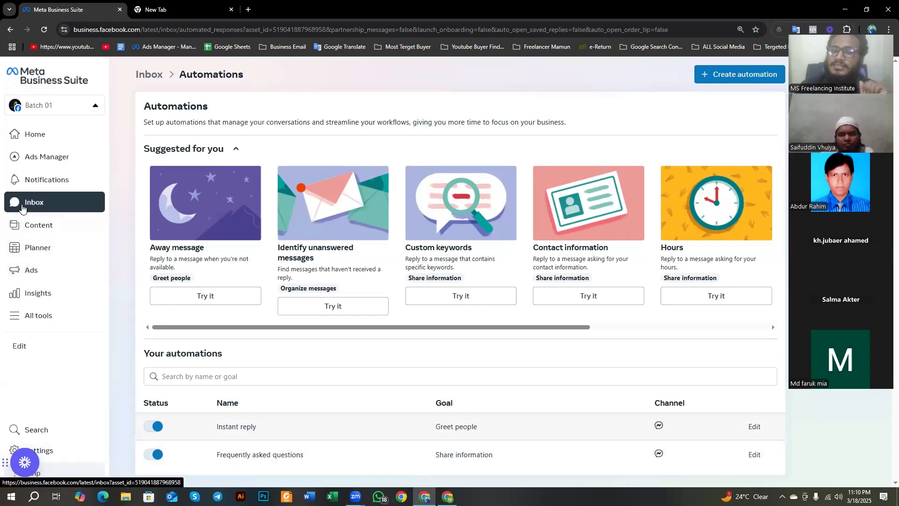
left_click(22, 208)
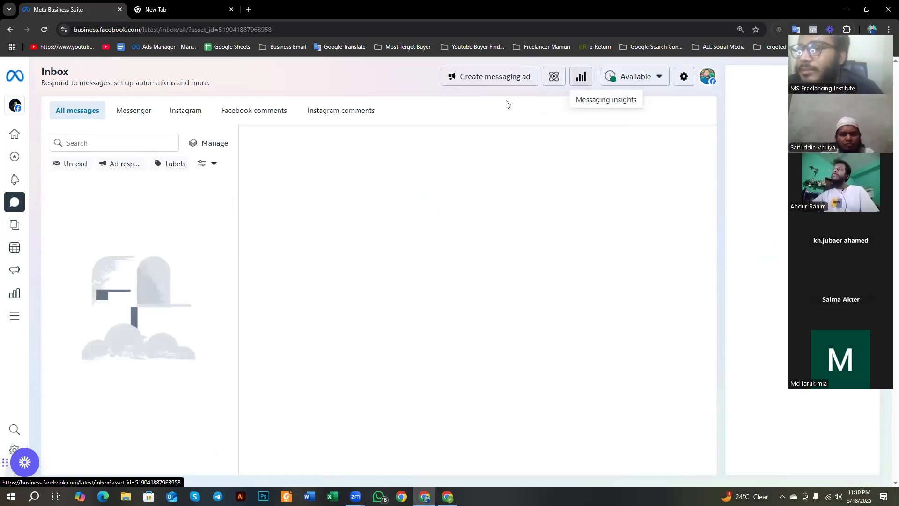
Step: Review the Inbox availability options, look through the Messaging and Lead forms sections of the Inbox settings, and return to the Inbox
left_click(658, 80)
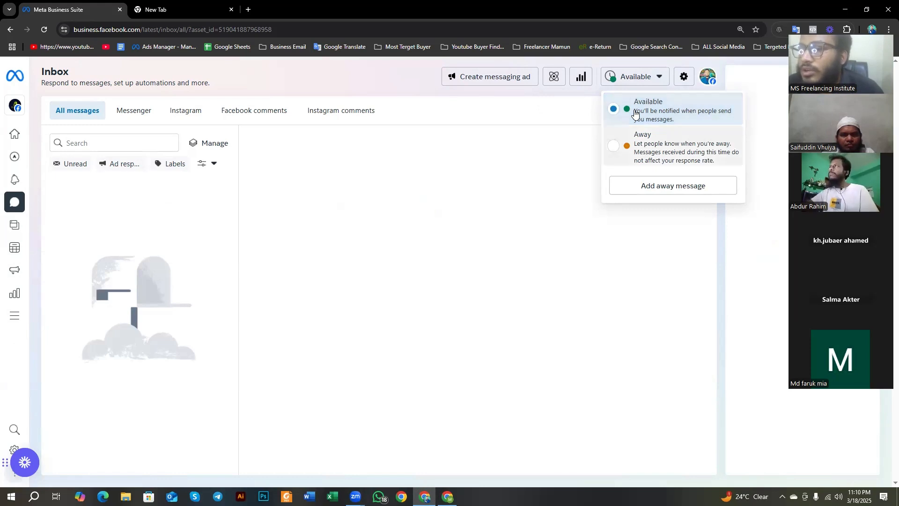
left_click(549, 142)
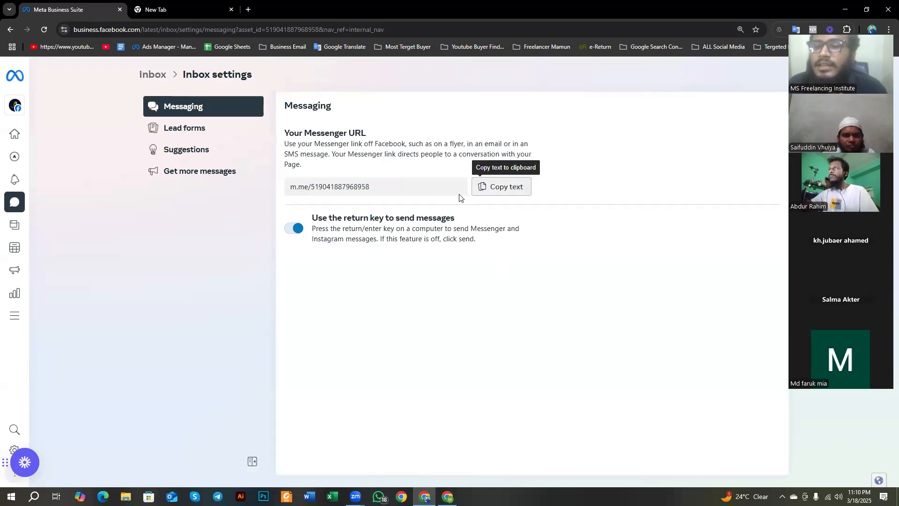
left_click(174, 127)
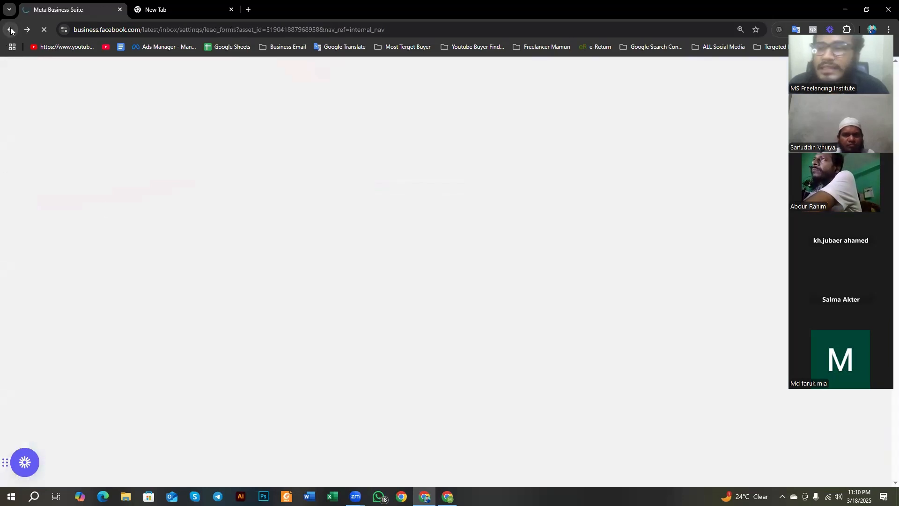
left_click(11, 31)
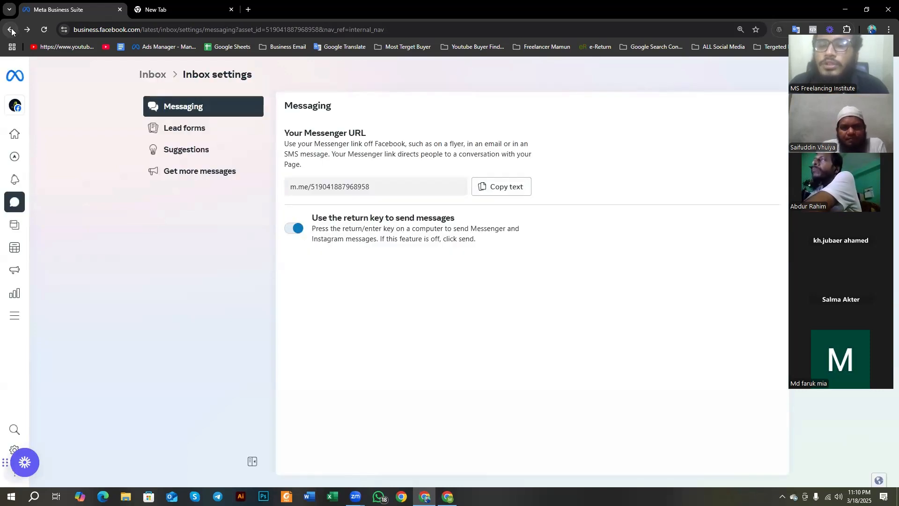
left_click(11, 31)
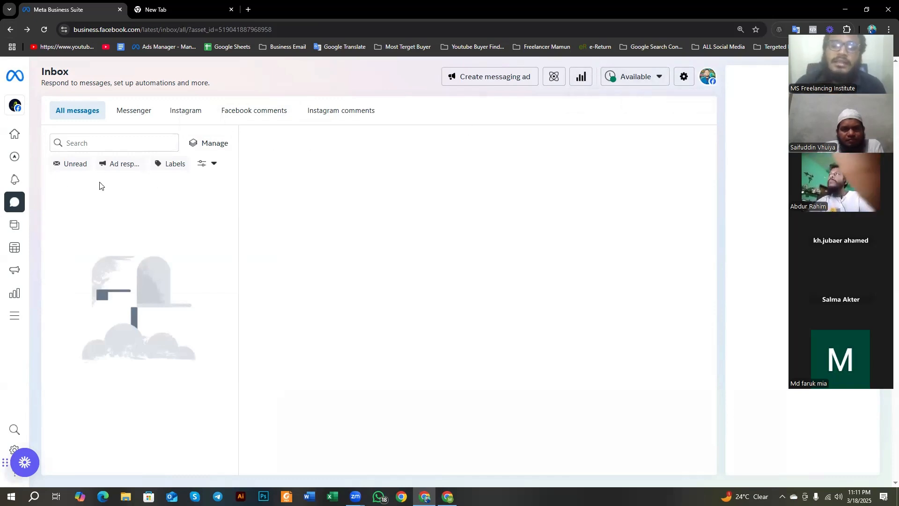
left_click(98, 142)
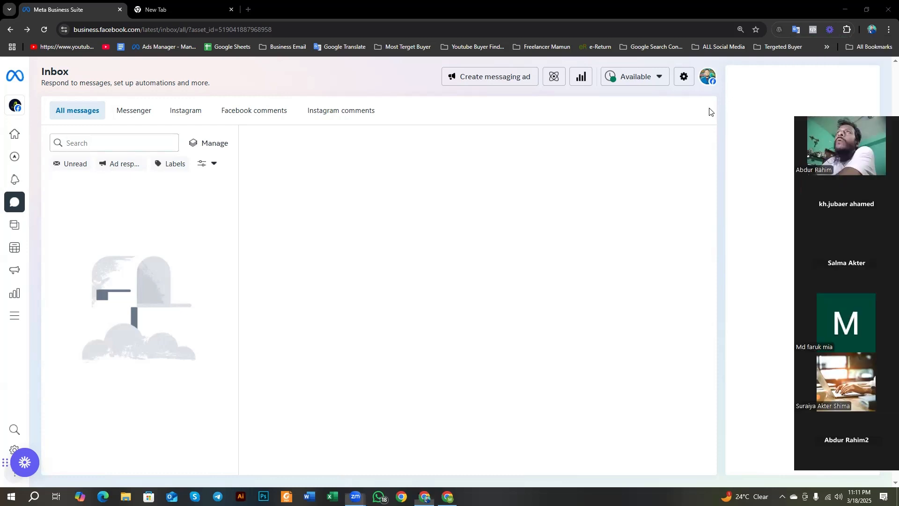
left_click(405, 220)
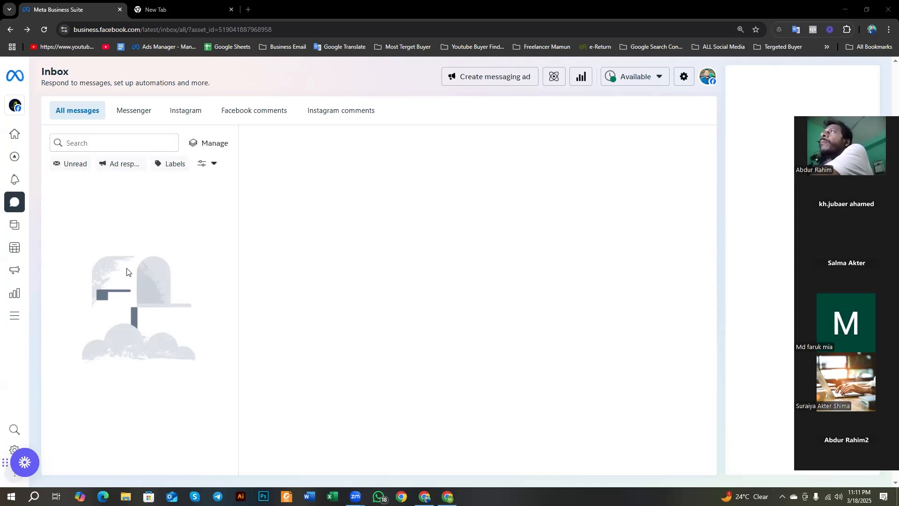
mouse_move(1, 208)
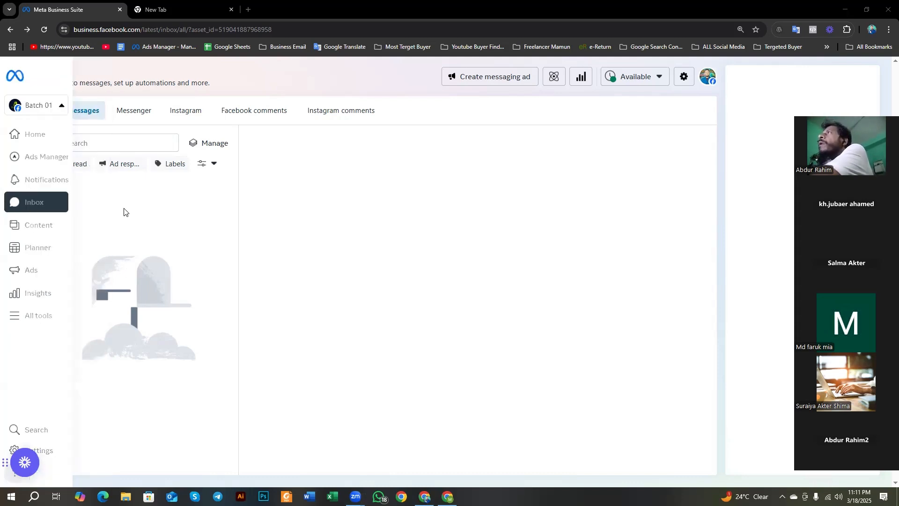
mouse_move(27, 183)
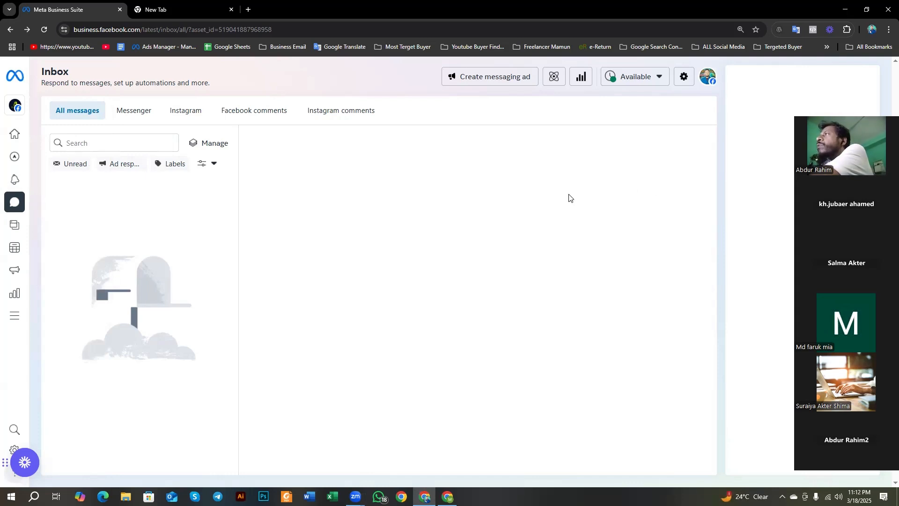
Step: Reload the Batch 01 Page's Inbox in Meta Business Suite
left_click(179, 4)
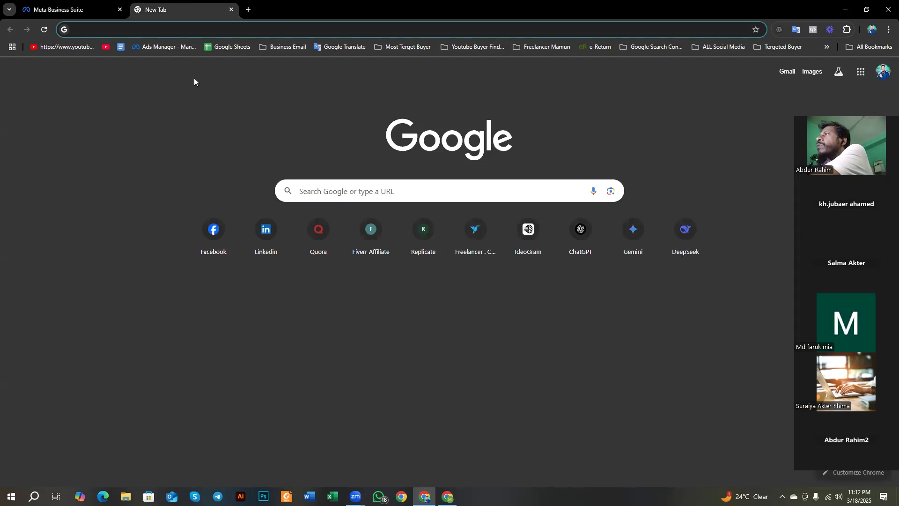
left_click(70, 10)
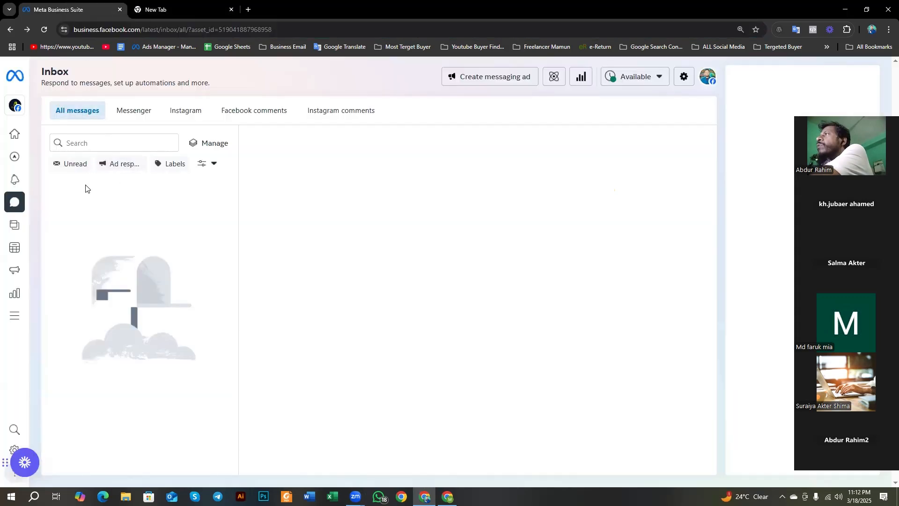
left_click(45, 31)
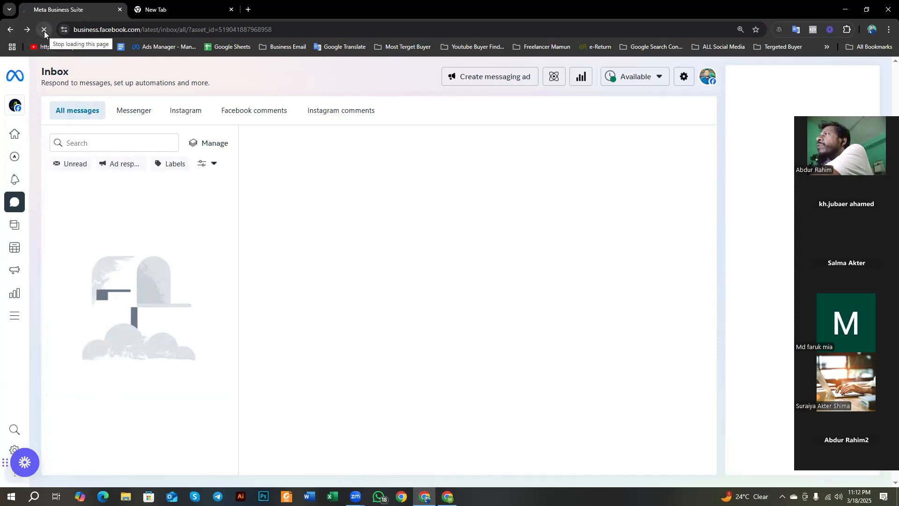
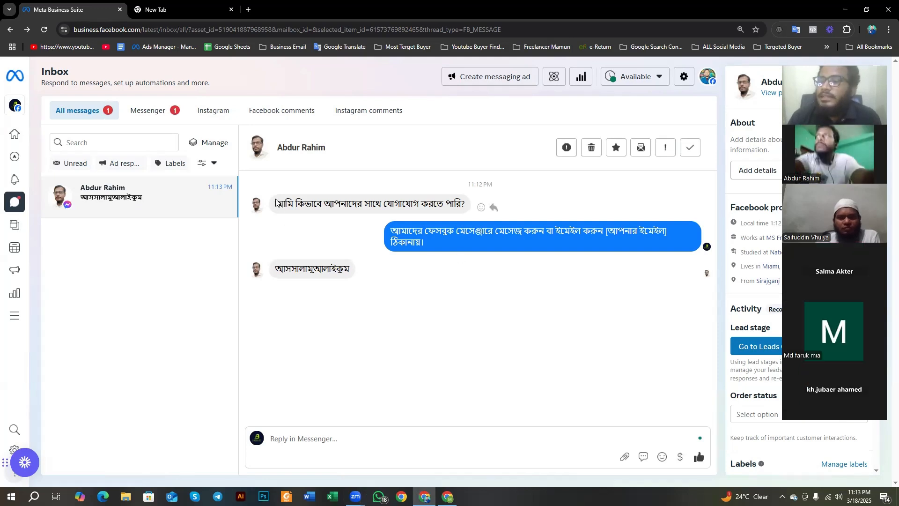
Step: Read the FAQ question and its automated Bangla reply in the customer's Messenger conversation
left_click_drag(280, 206, 471, 212)
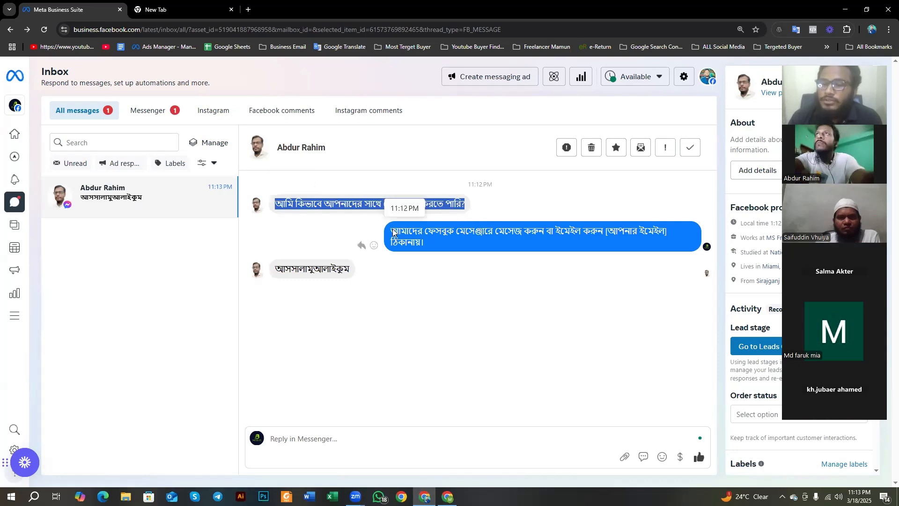
left_click_drag(393, 232, 431, 253)
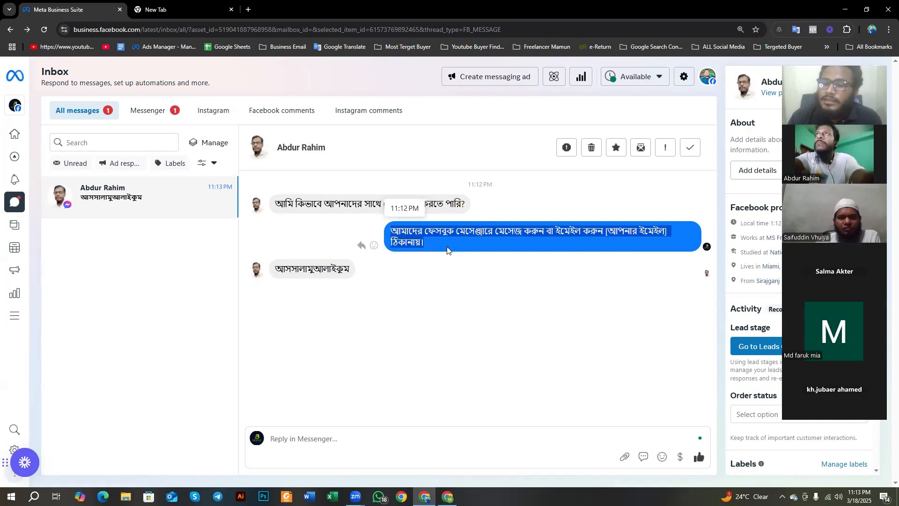
left_click(445, 248)
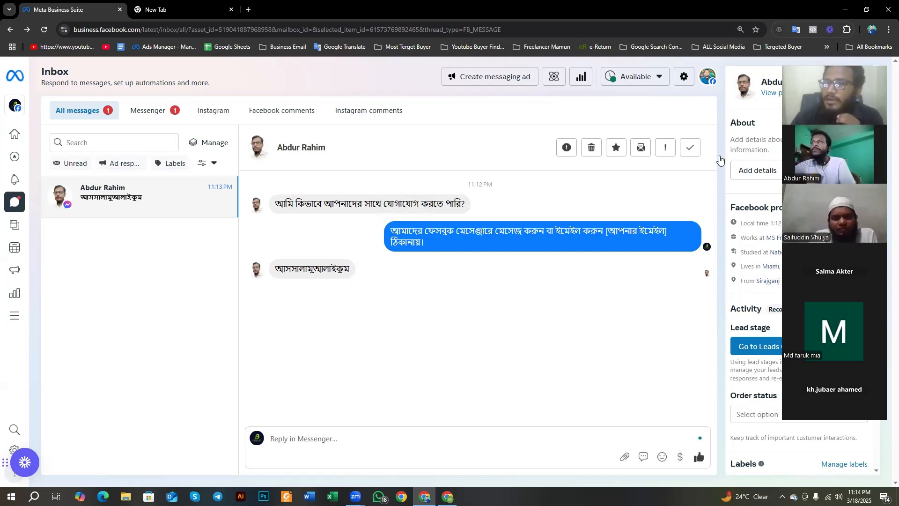
Step: Try to open the order status choices in the customer's contact details and agree to the Page Contact Terms of Service
left_click_drag(835, 64, 93, 85)
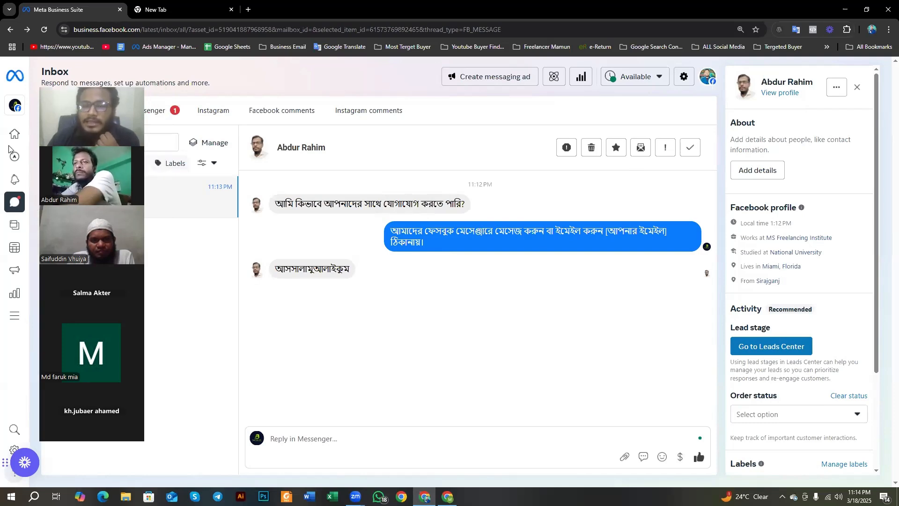
left_click_drag(93, 80, 96, 52)
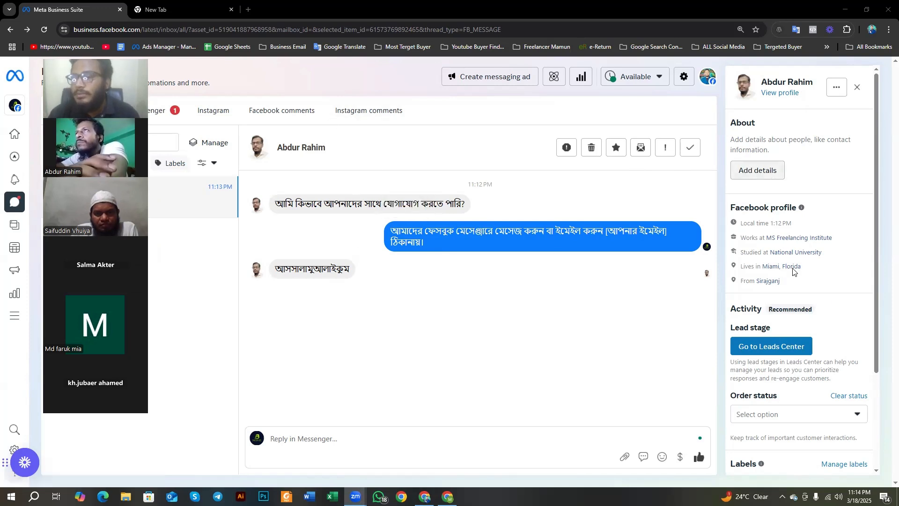
scroll(746, 252, "down", 2)
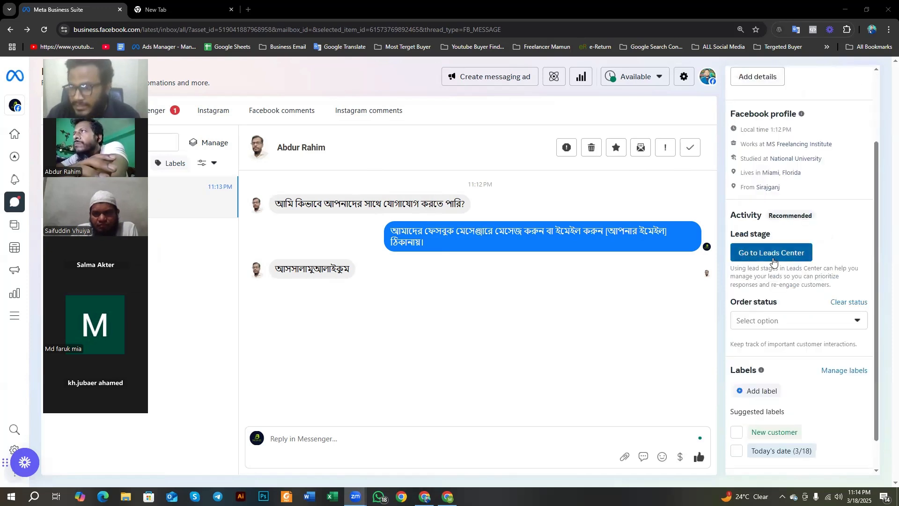
scroll(771, 265, "down", 1)
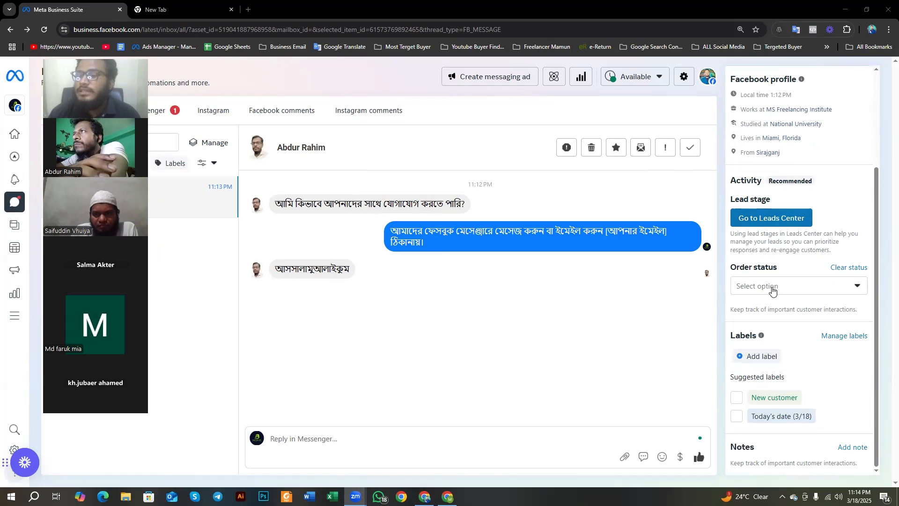
left_click(758, 287)
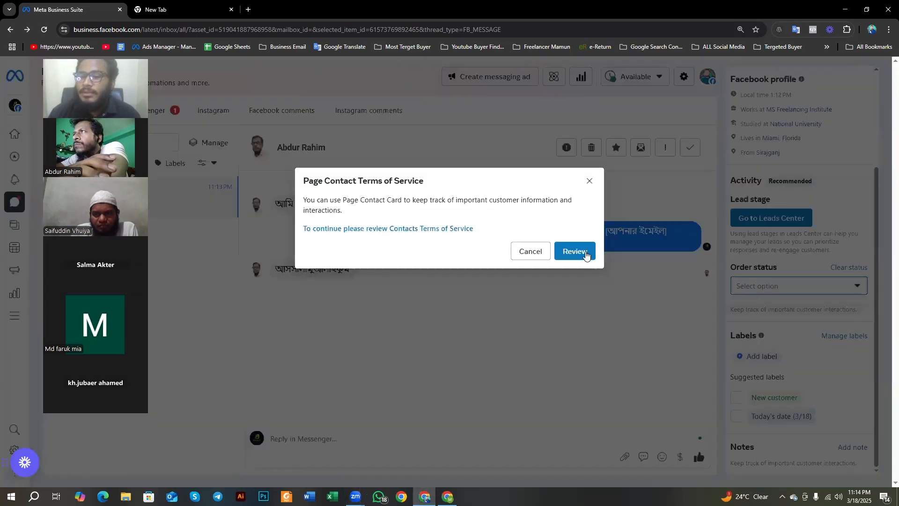
left_click(590, 181)
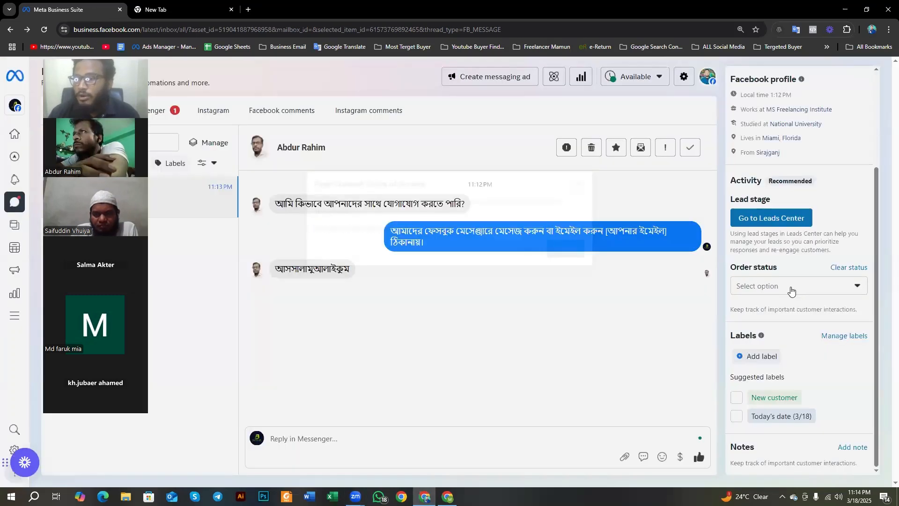
left_click(789, 289)
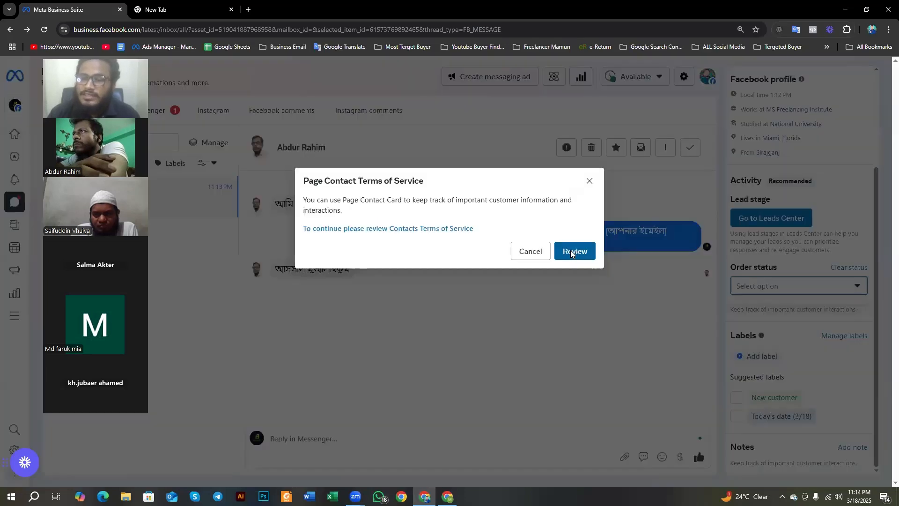
left_click(571, 252)
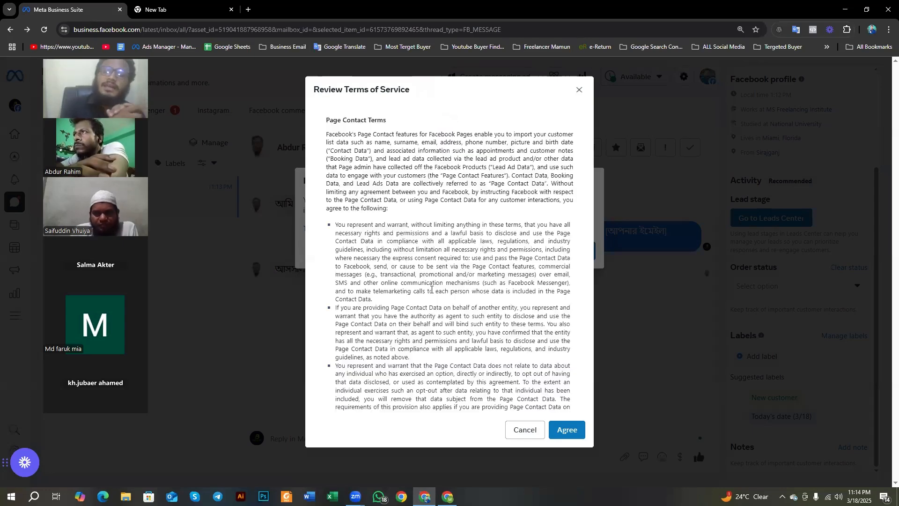
scroll(432, 289, "down", 5)
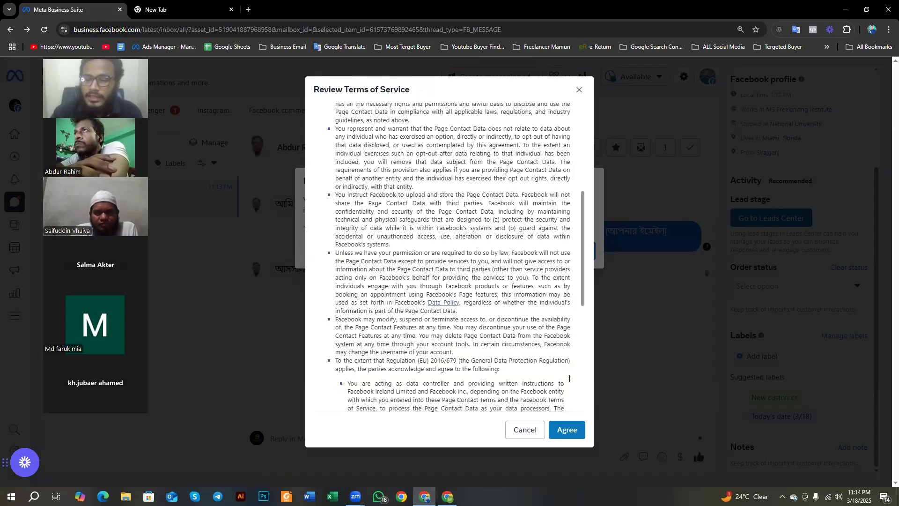
scroll(576, 433, "down", 5)
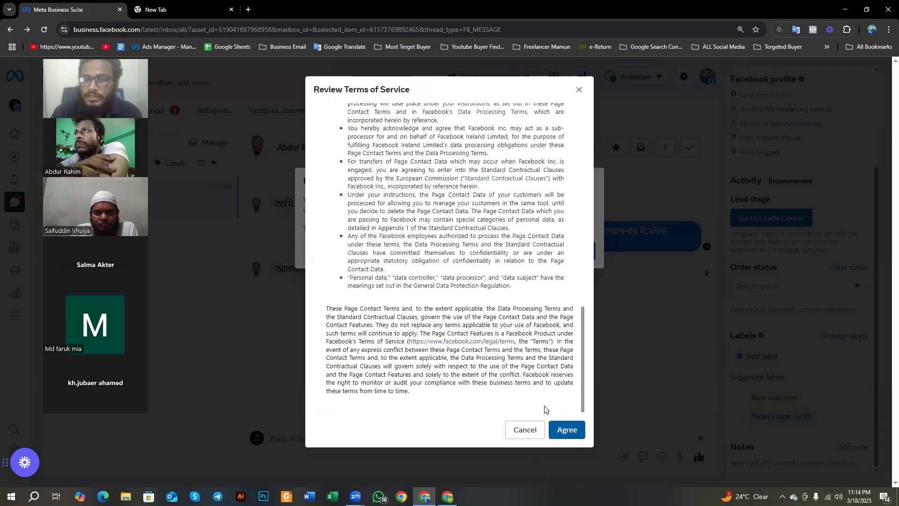
left_click(566, 429)
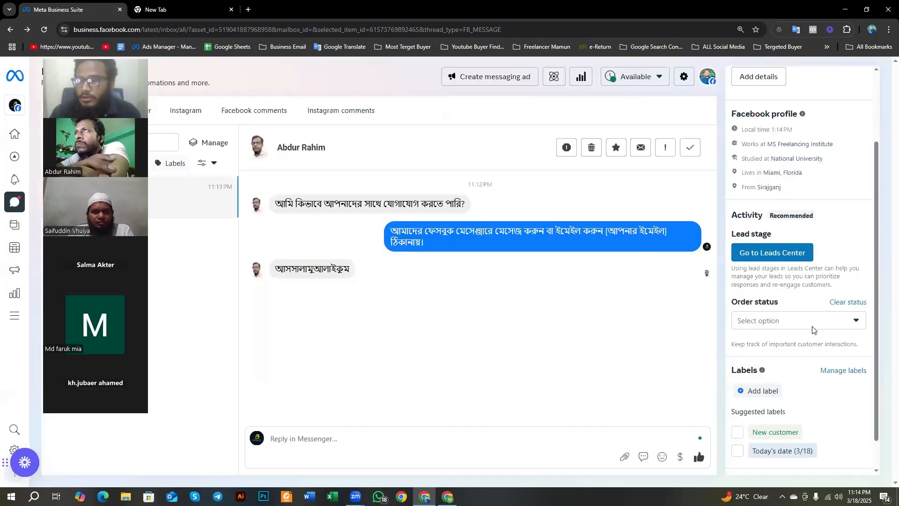
Step: Reopen the Page Contact Terms of Service notice from the order status, translate its description into Bengali, and dismiss it
left_click(810, 325)
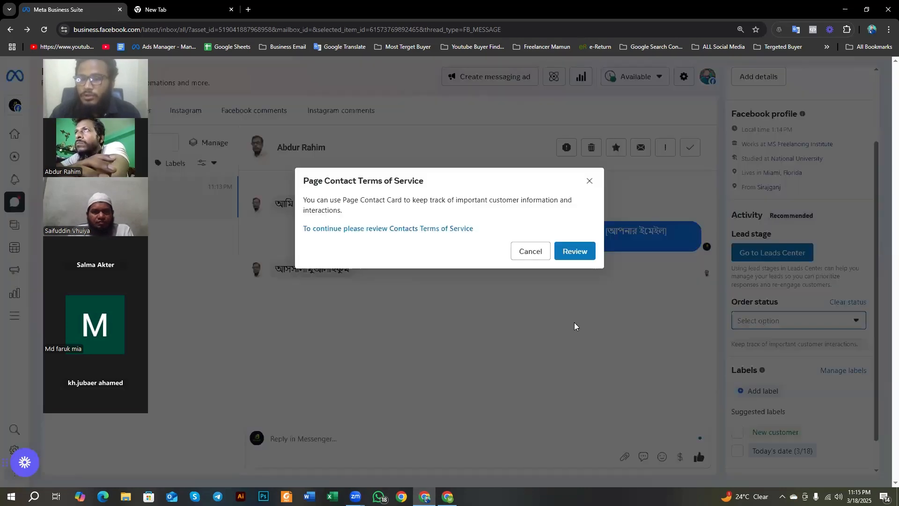
triple_click(334, 210)
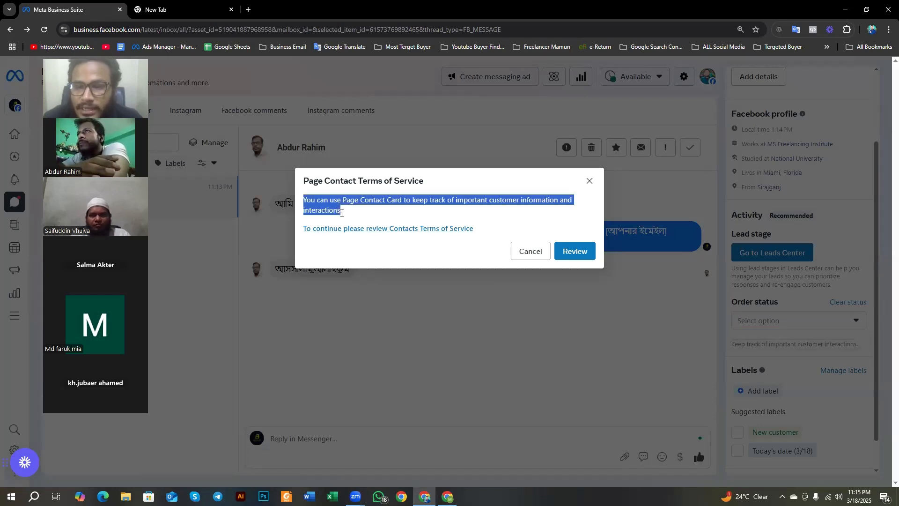
left_click(588, 182)
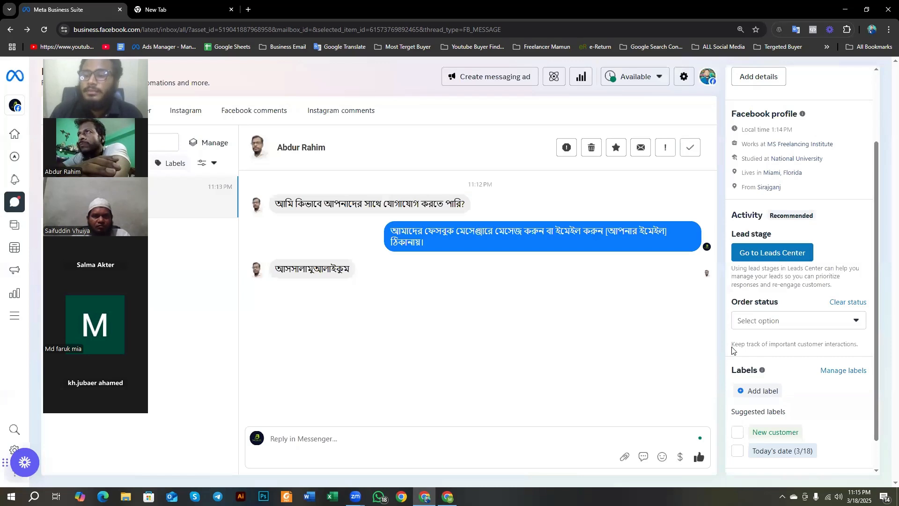
Step: Start adding a label to the customer and agree to the Page Contact Terms of Service again
scroll(733, 349, "down", 1)
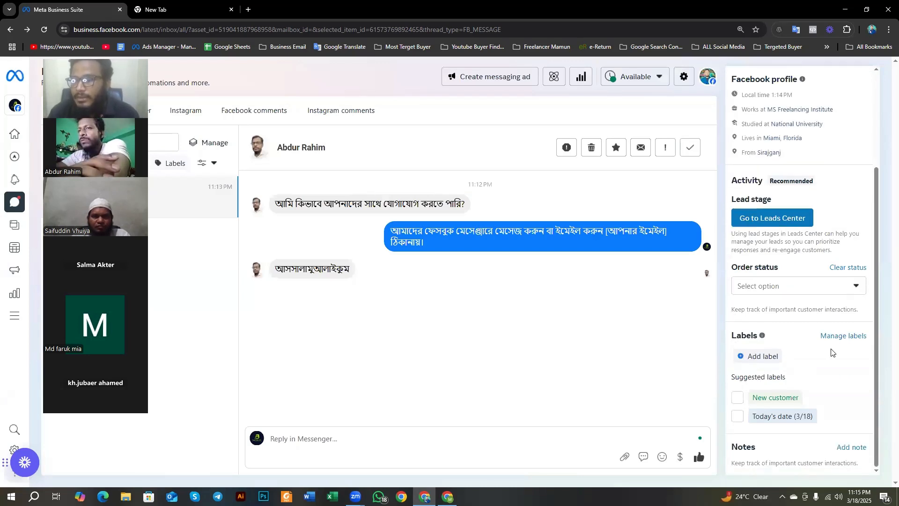
left_click(739, 355)
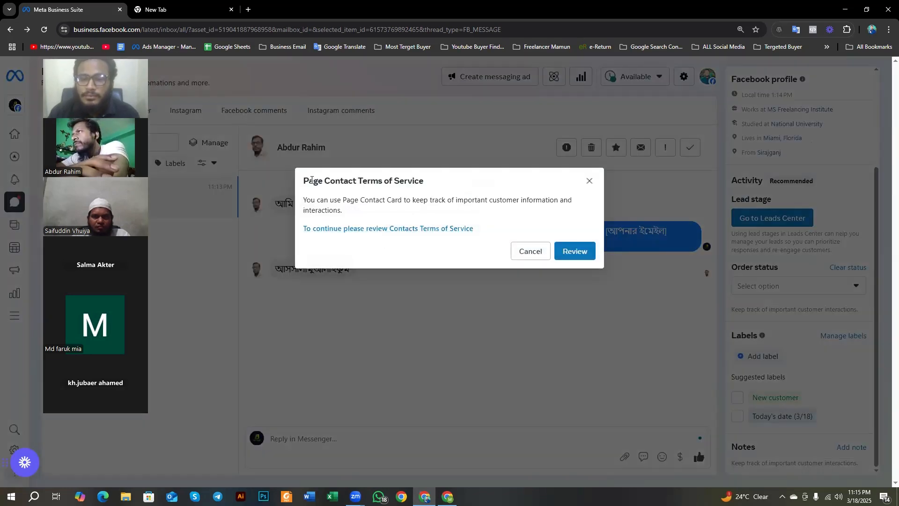
left_click_drag(302, 179, 422, 192)
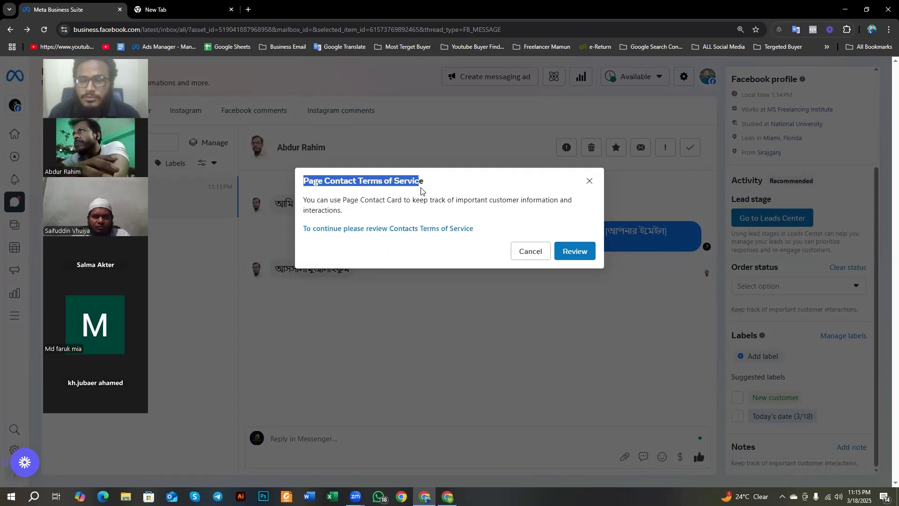
left_click(543, 221)
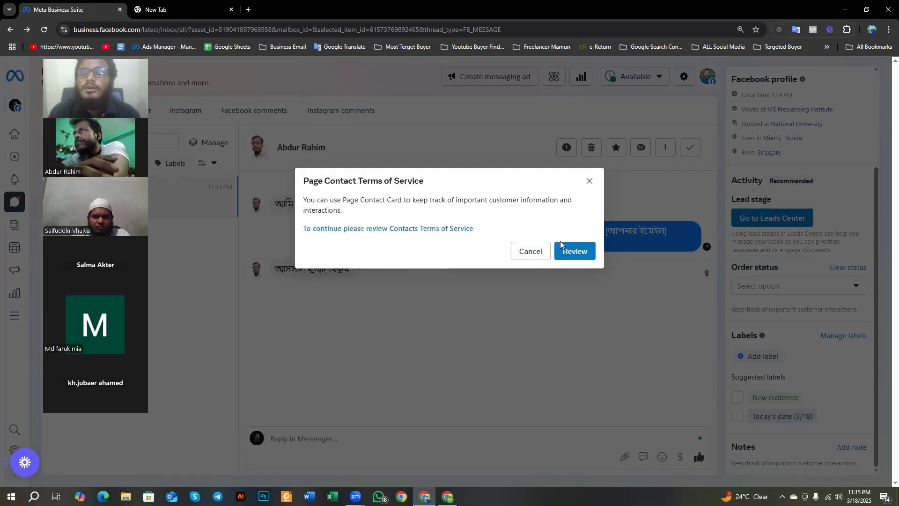
left_click(575, 251)
scroll(524, 346, "down", 5)
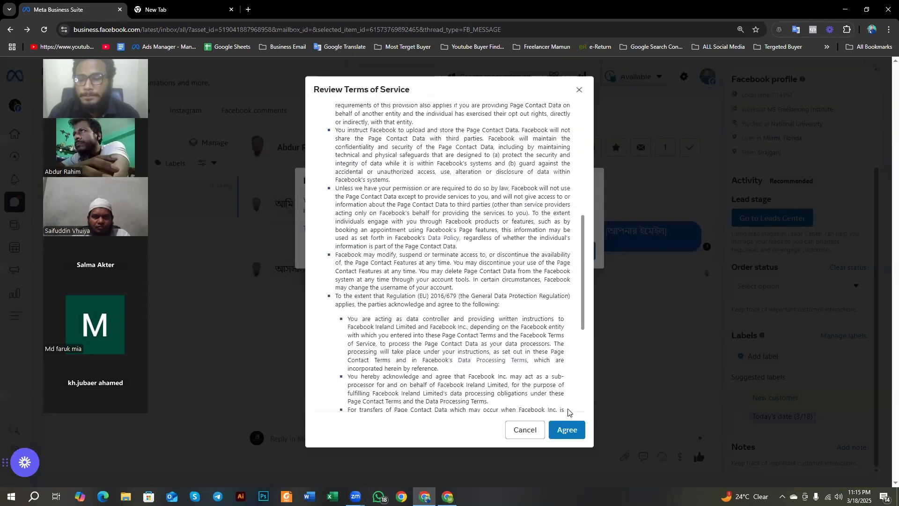
left_click(567, 429)
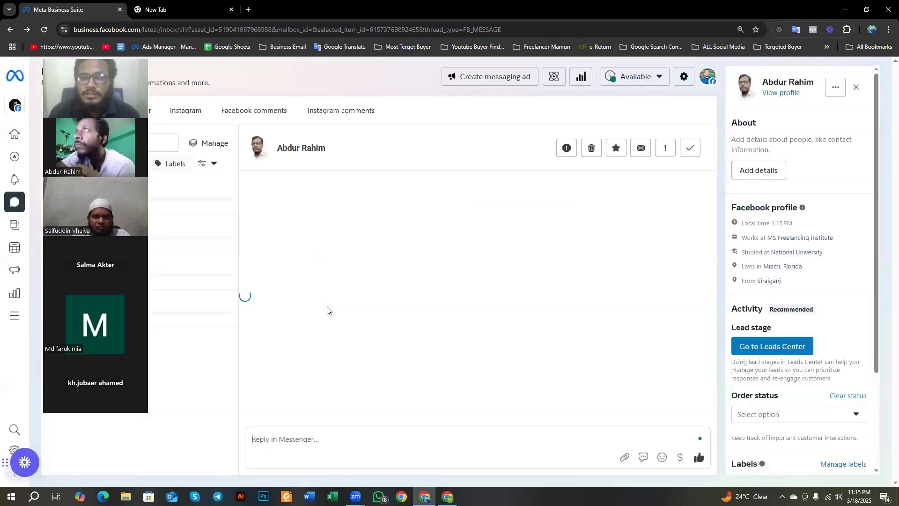
Step: Check the Order status field and look over the customer's profile, lead stage and label sections
scroll(771, 344, "down", 3)
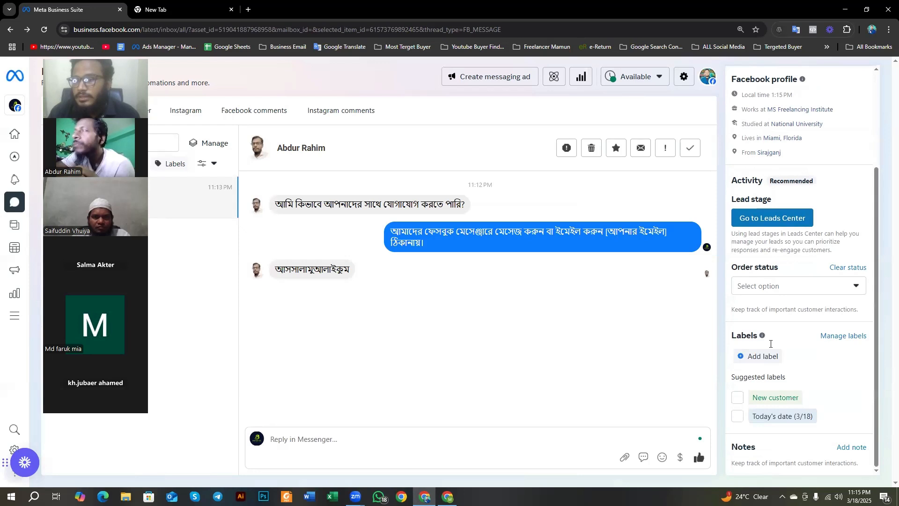
left_click(775, 290)
left_click(703, 296)
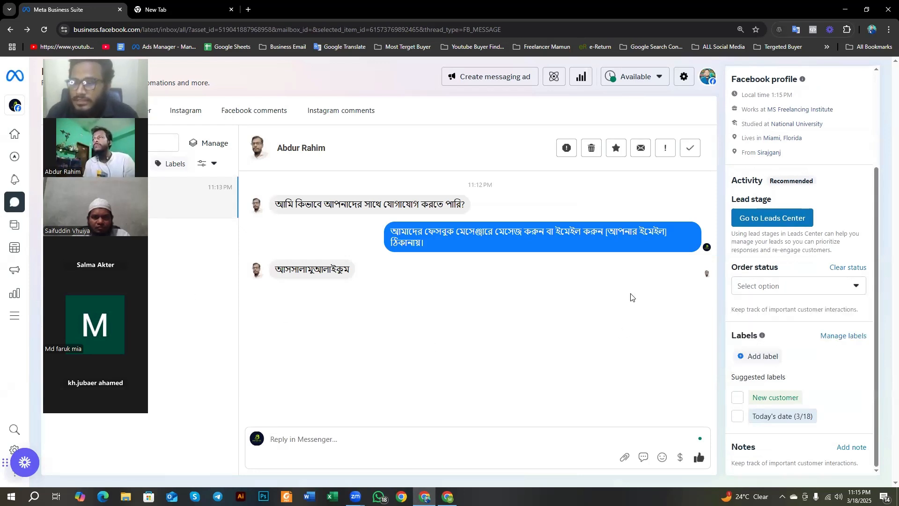
scroll(755, 312, "up", 3)
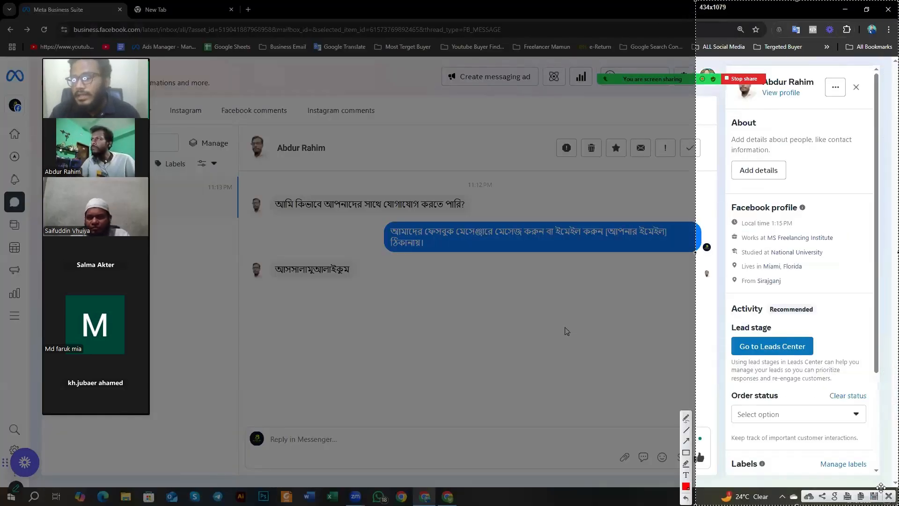
left_click(888, 496)
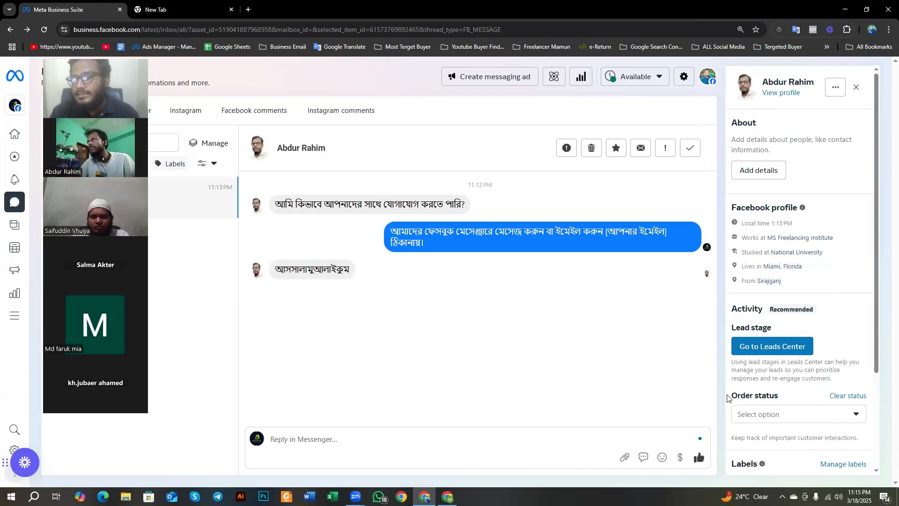
scroll(772, 409, "down", 3)
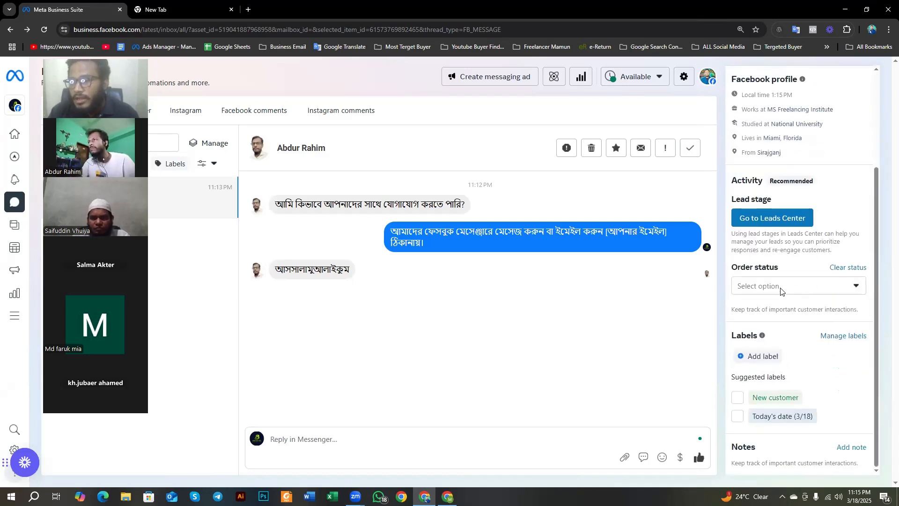
Step: Review the order status choices and set the customer's order status to Ordered
left_click(781, 291)
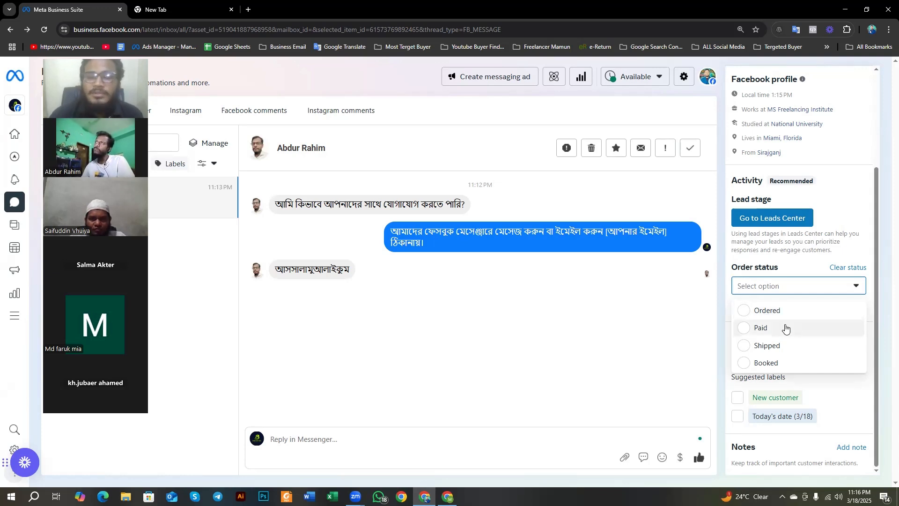
left_click(757, 283)
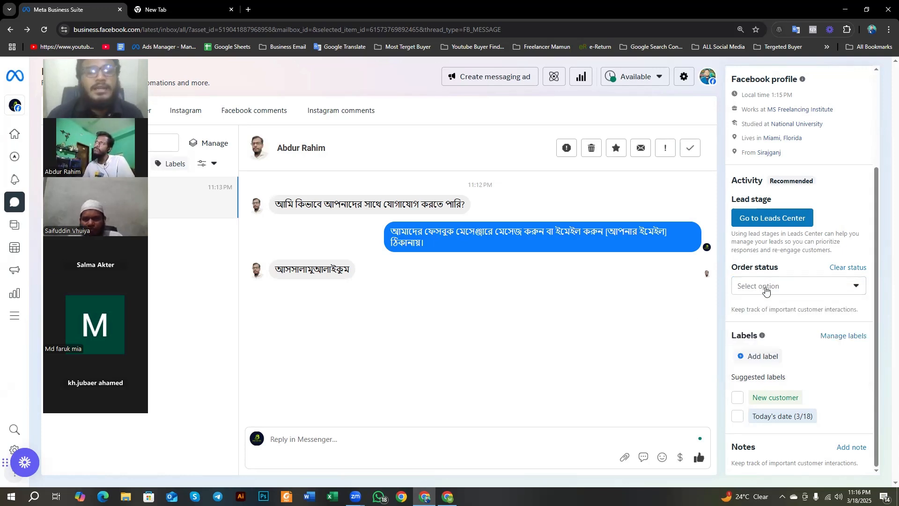
left_click(763, 287)
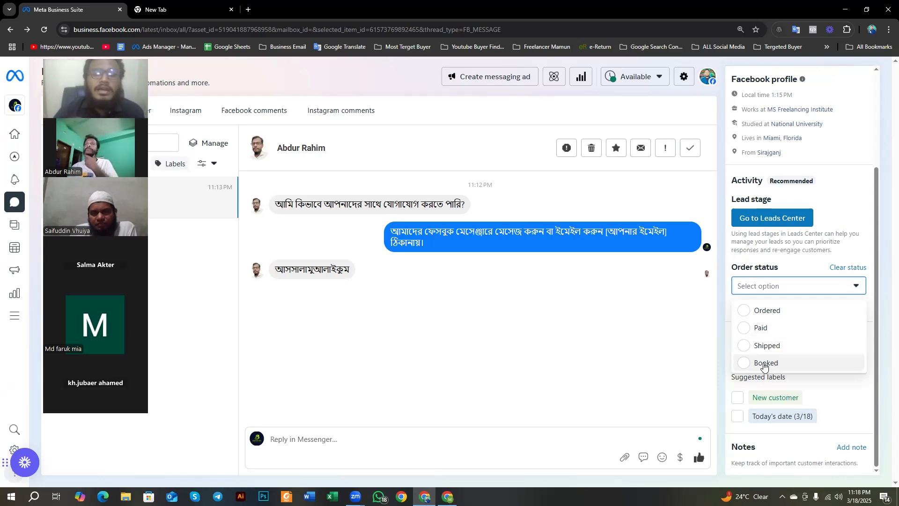
left_click(752, 312)
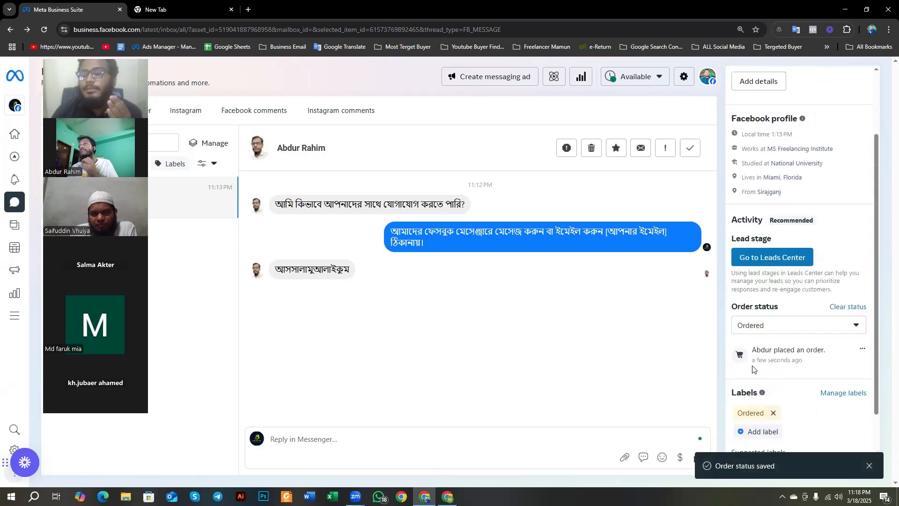
Step: Translate the Suggested labels heading and add the suggested New customer label to the customer
scroll(751, 370, "down", 2)
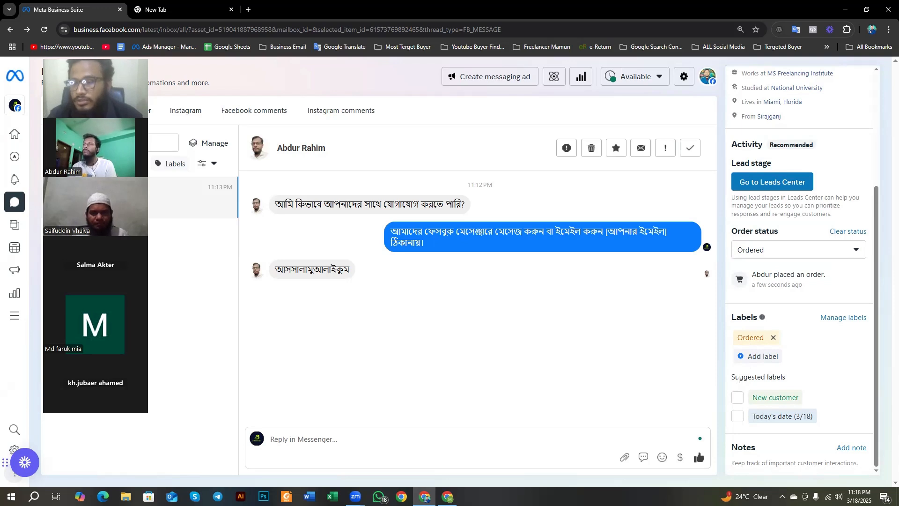
left_click_drag(735, 378, 790, 381)
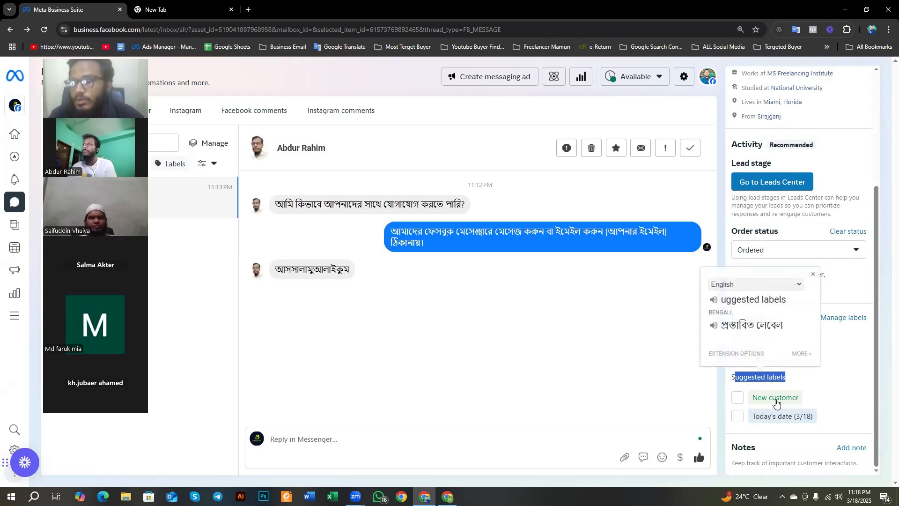
left_click(737, 397)
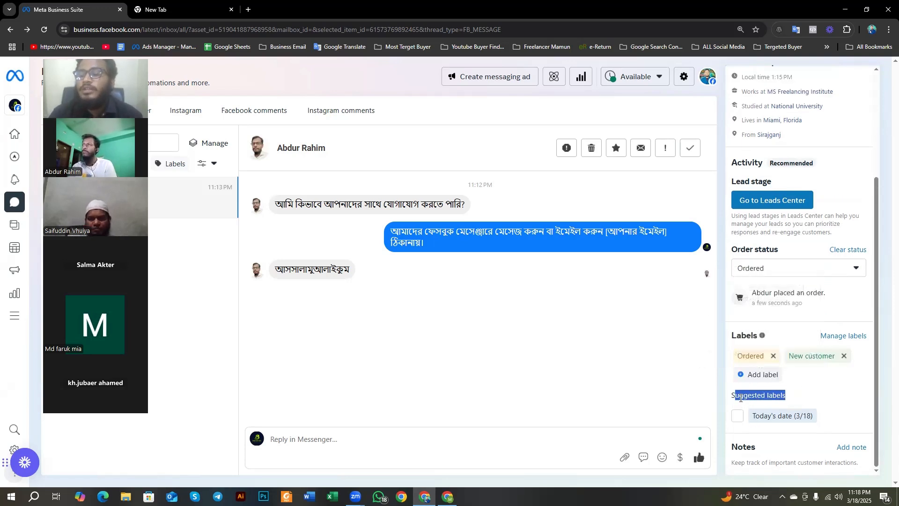
Step: Filter the inbox conversations by the customer's New customer label
left_click(812, 386)
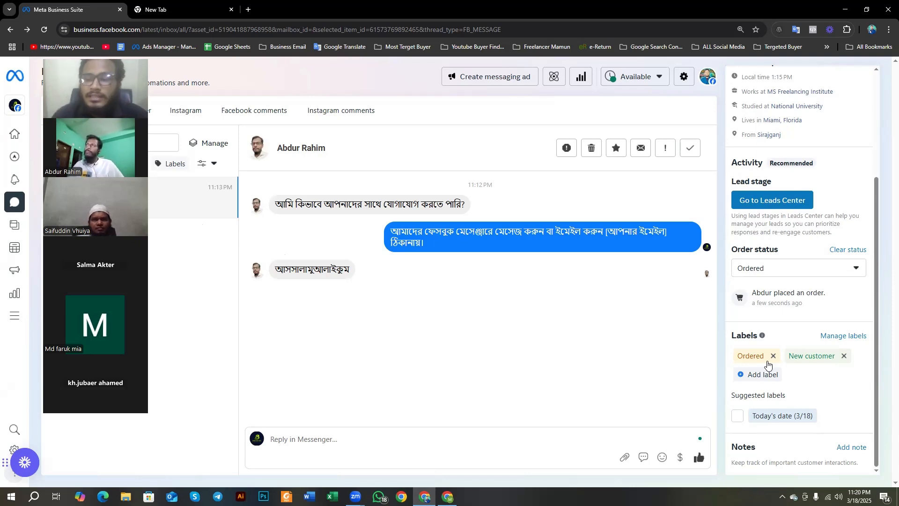
left_click(814, 356)
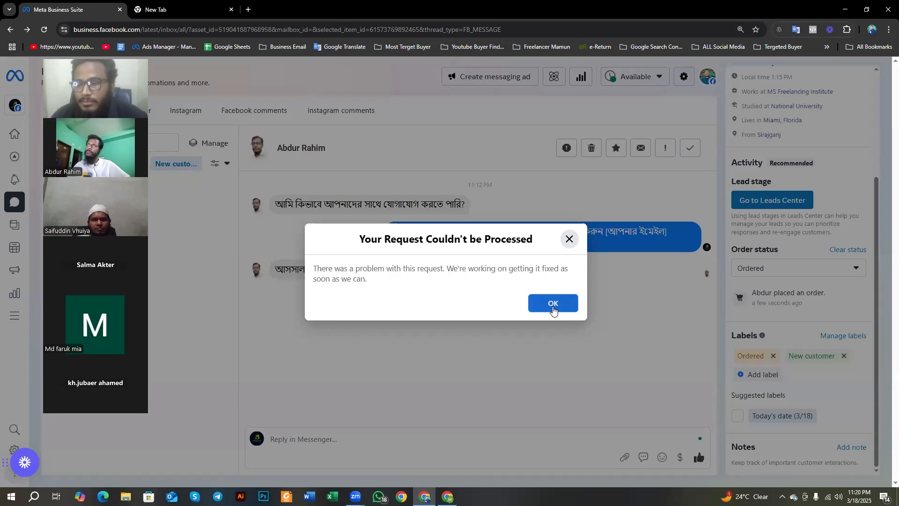
left_click(553, 305)
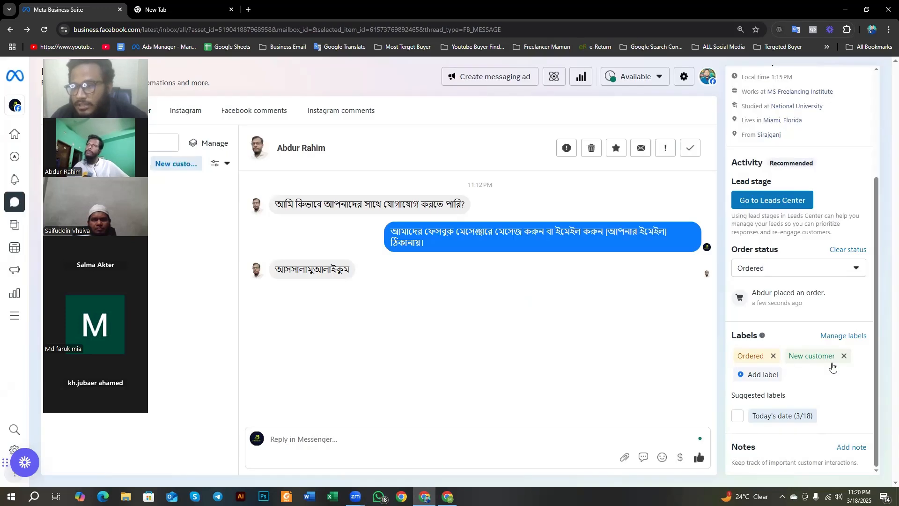
Step: Add a custom label reading "ini amader course kalken" to the customer
left_click(768, 372)
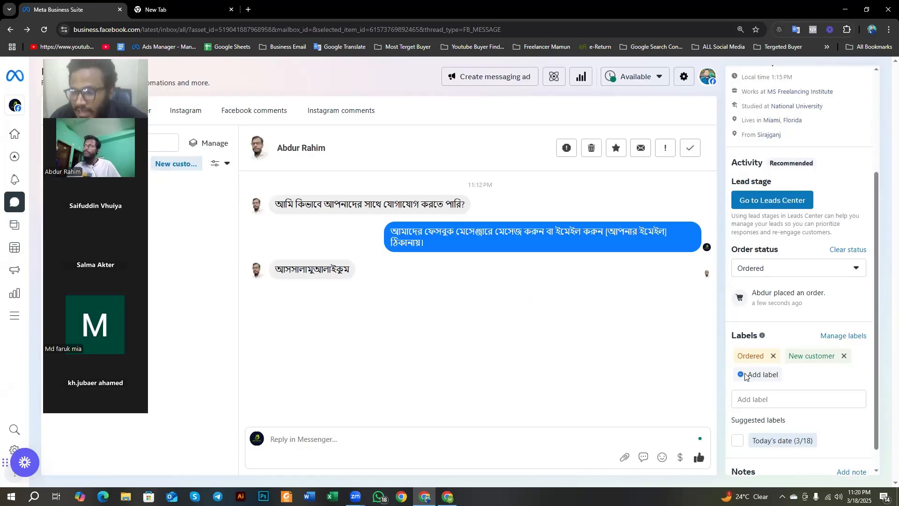
left_click(750, 396)
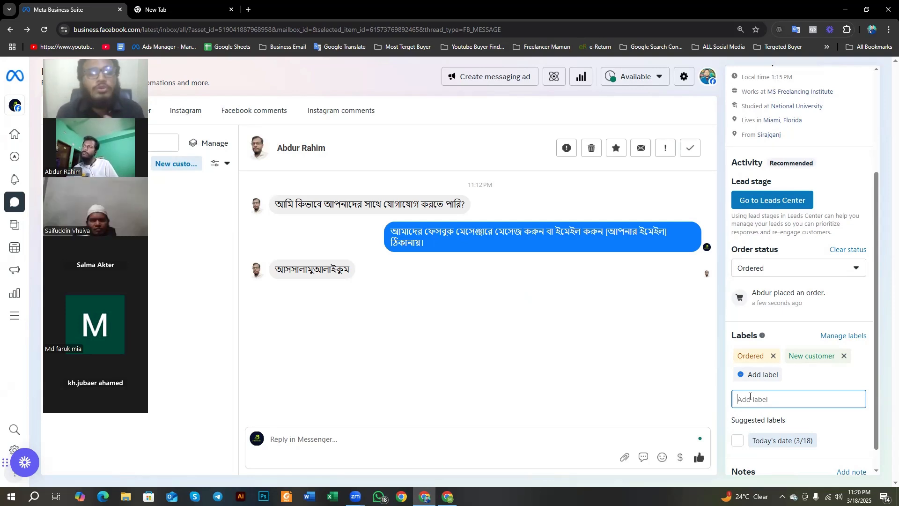
type("d")
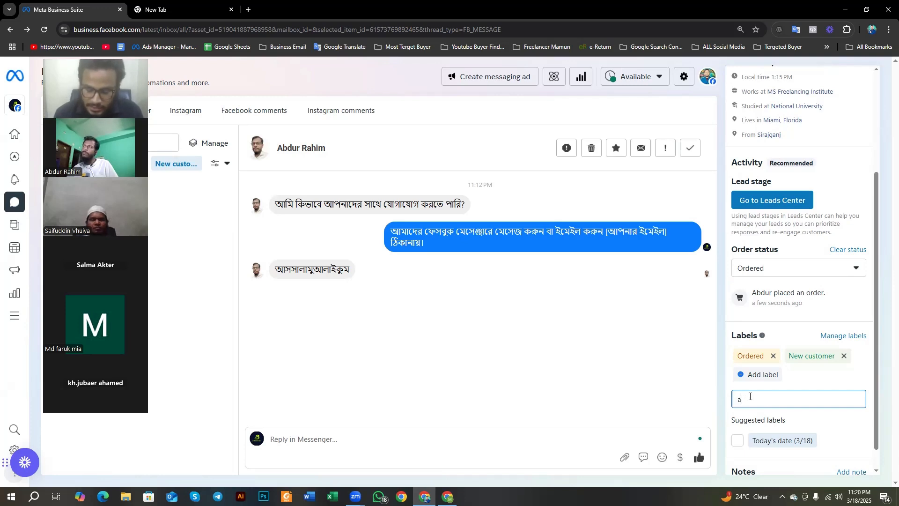
key("BackSpace")
type("inu")
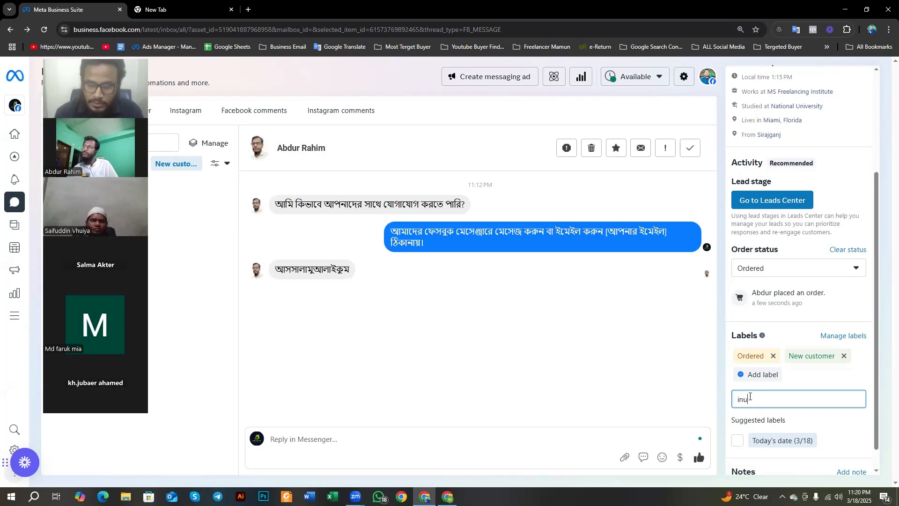
type("i")
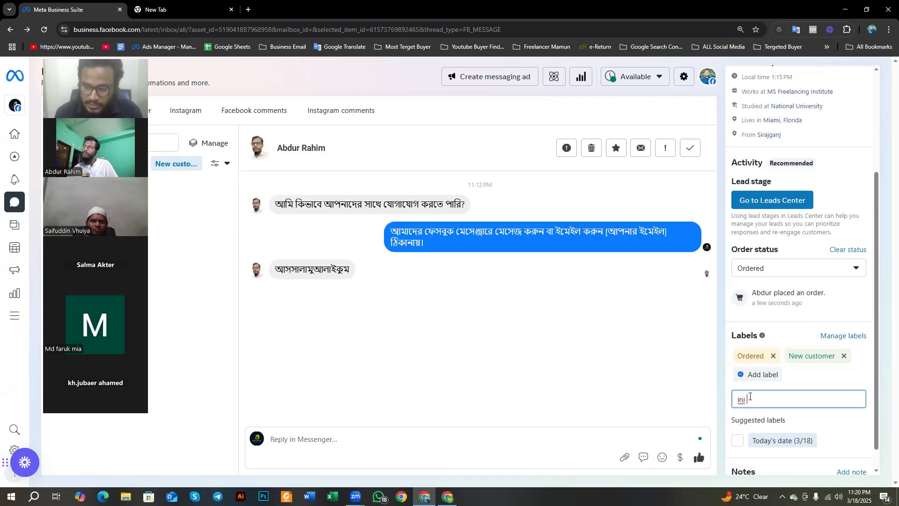
type(" am")
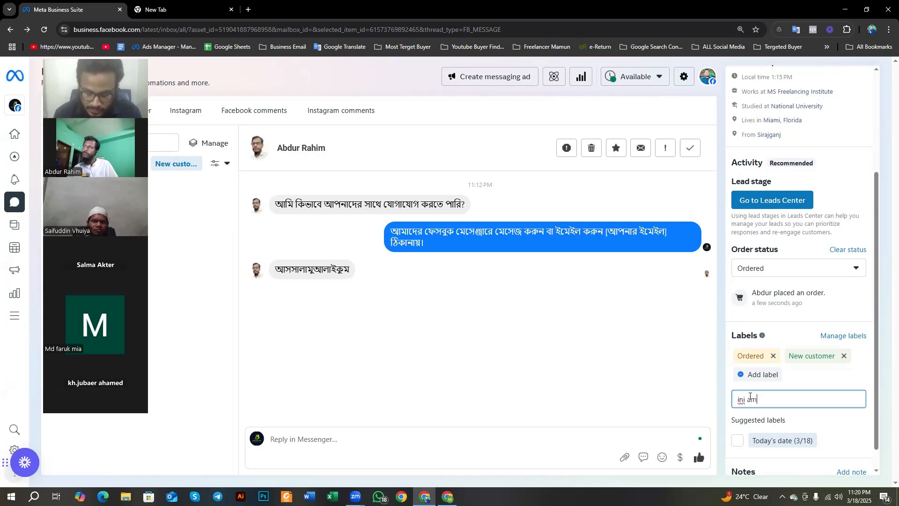
type("ader c")
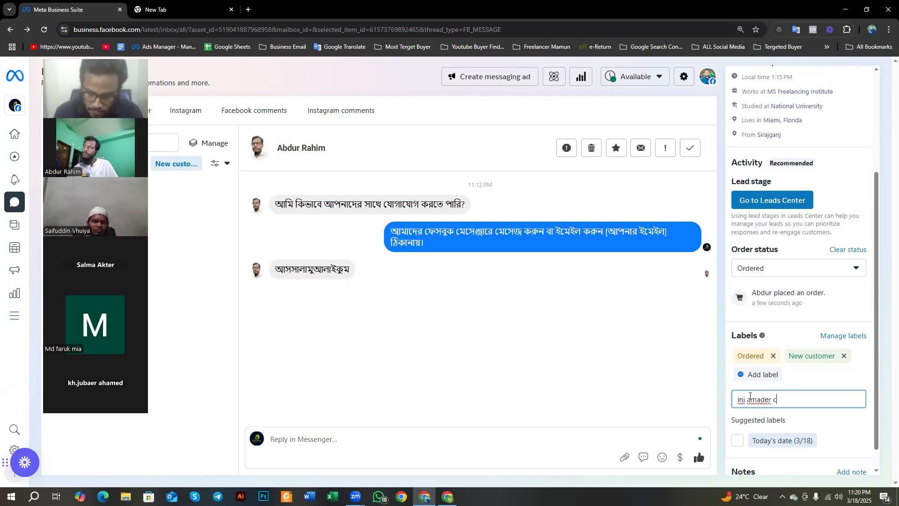
type("ourse kal")
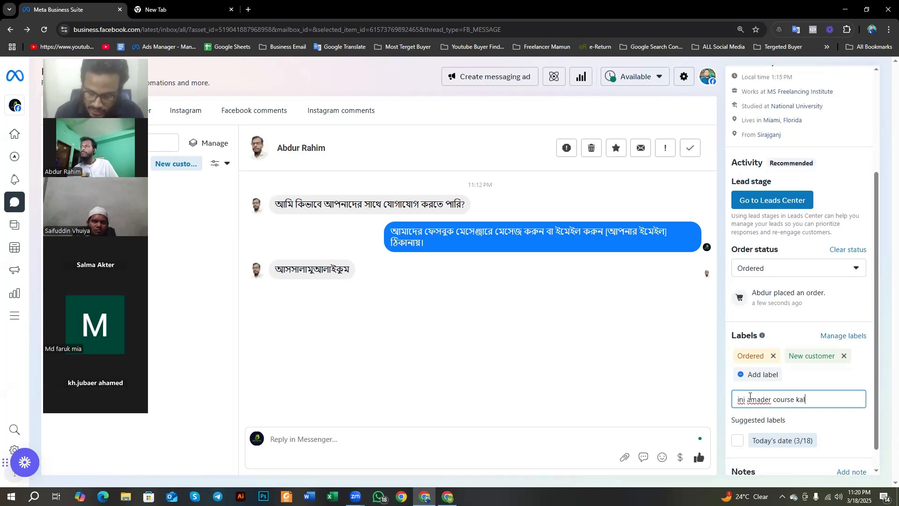
type("ke")
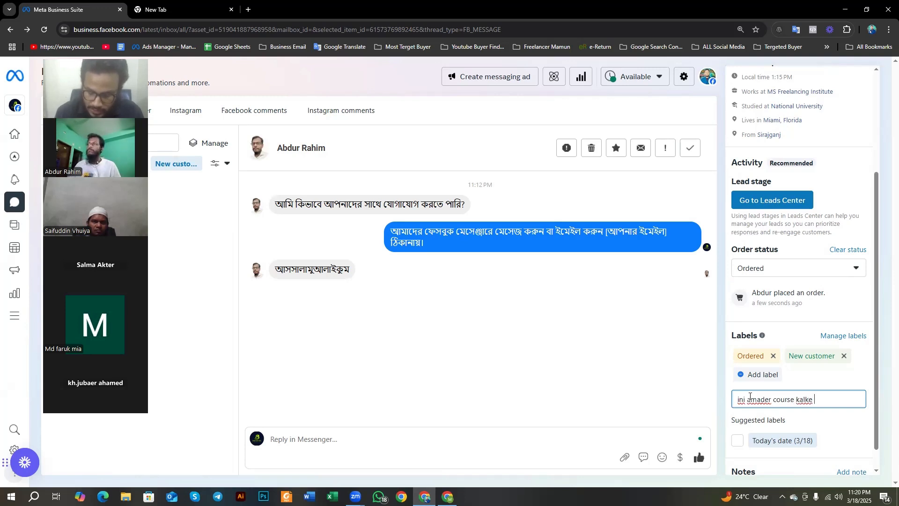
key("BackSpace")
type("n")
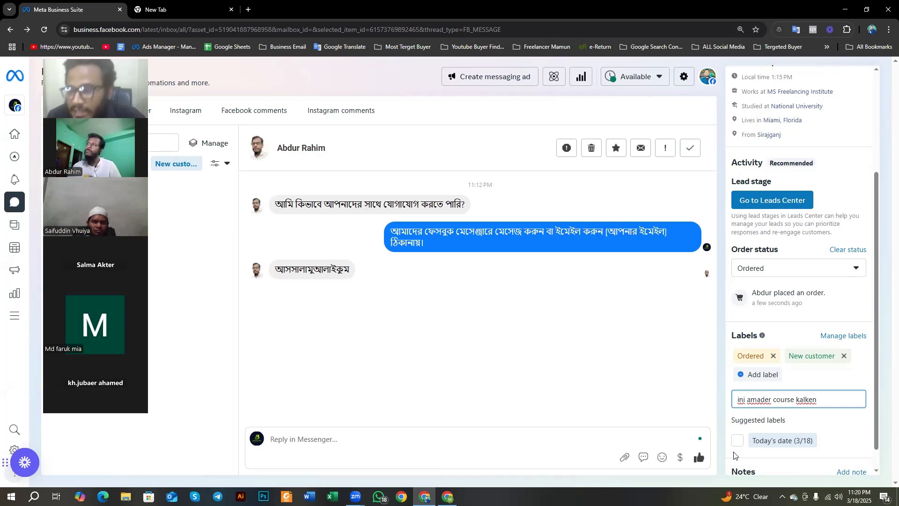
key("Return")
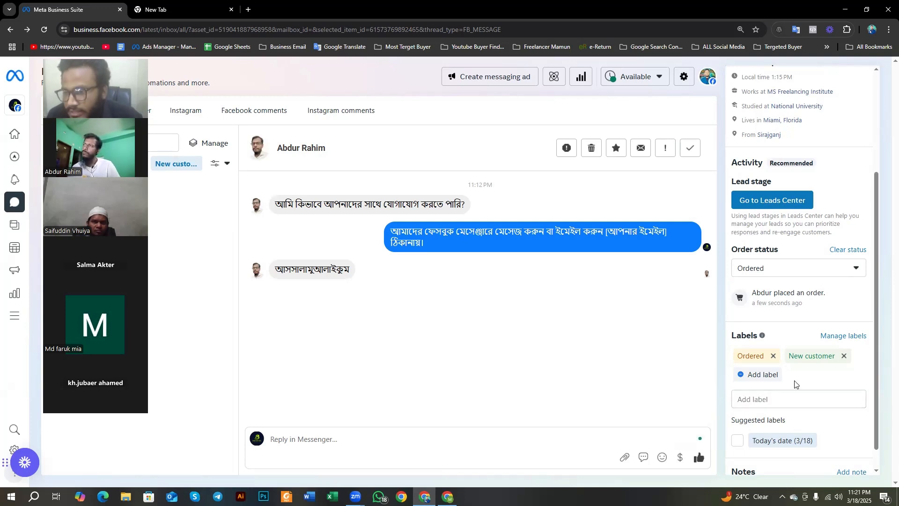
Step: Capture the customer details area, outline the Labels section and its individual labels with red rectangles, and discard the capture
scroll(759, 402, "up", 1)
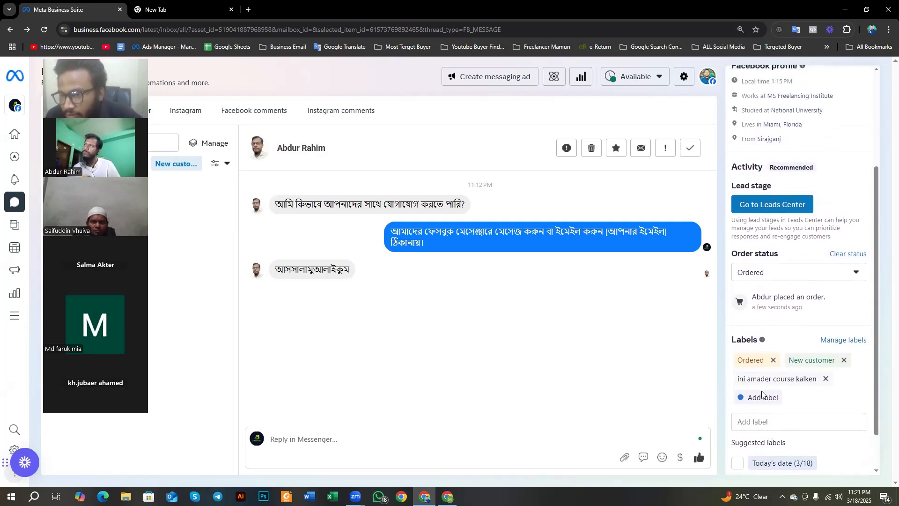
key("Print")
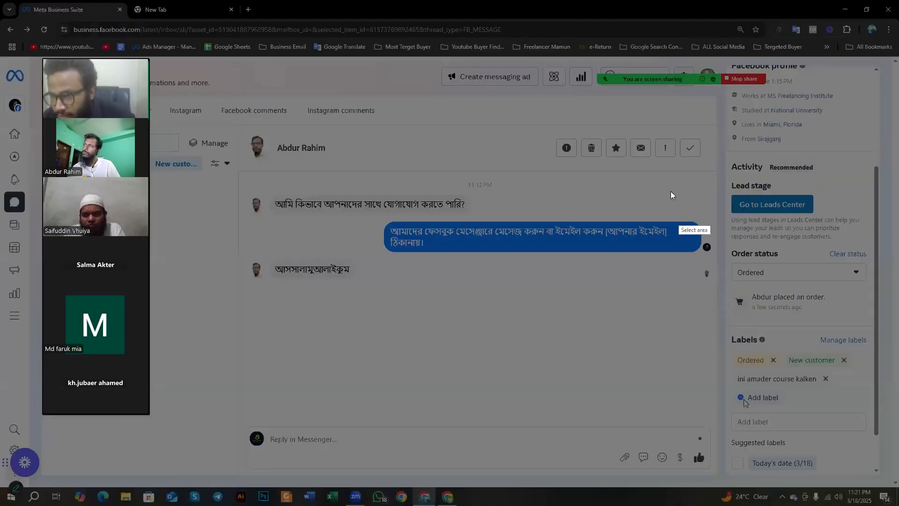
left_click_drag(668, 183, 886, 505)
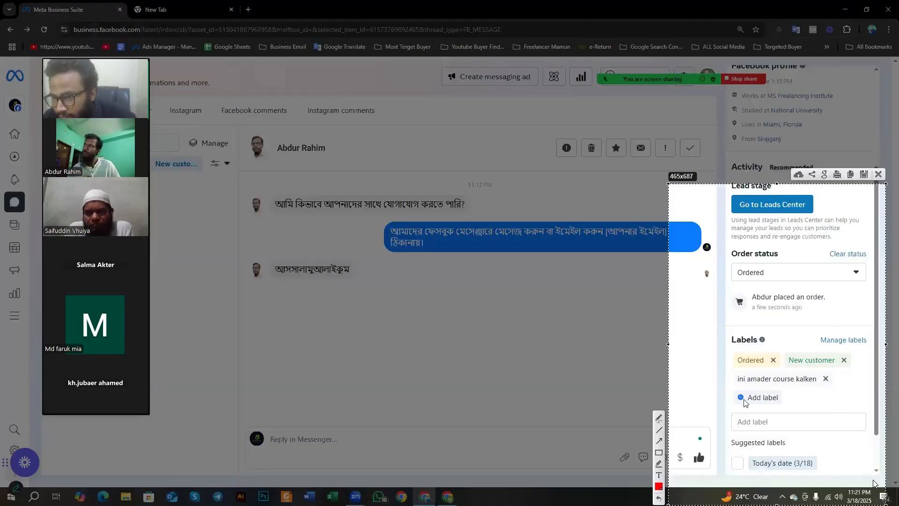
left_click(659, 452)
mouse_move(729, 317)
left_mouse_down()
mouse_move(773, 393)
mouse_move(874, 418)
left_mouse_up()
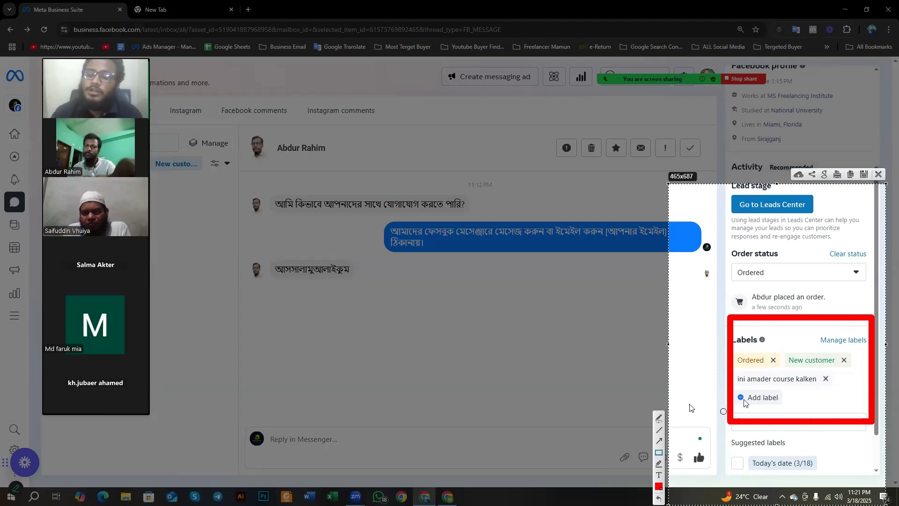
mouse_move(733, 343)
left_mouse_down()
mouse_move(782, 372)
mouse_move(859, 371)
left_mouse_up()
left_click_drag(735, 374, 841, 392)
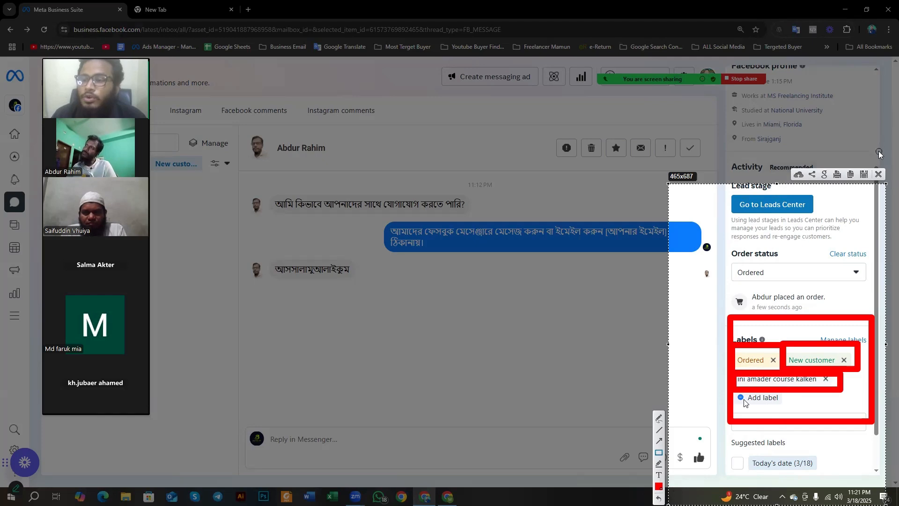
left_click(879, 174)
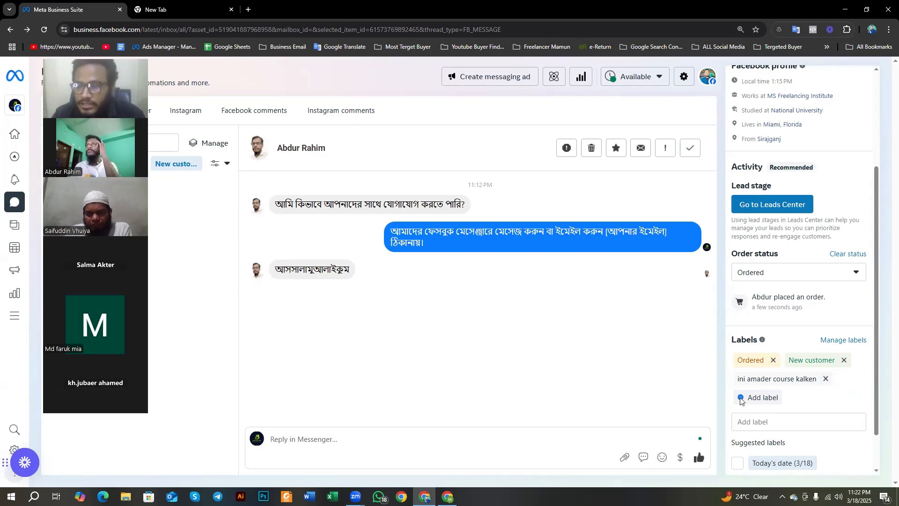
Step: Add another custom label reading "uydy" to the customer
left_click(746, 421)
scroll(747, 422, "down", 1)
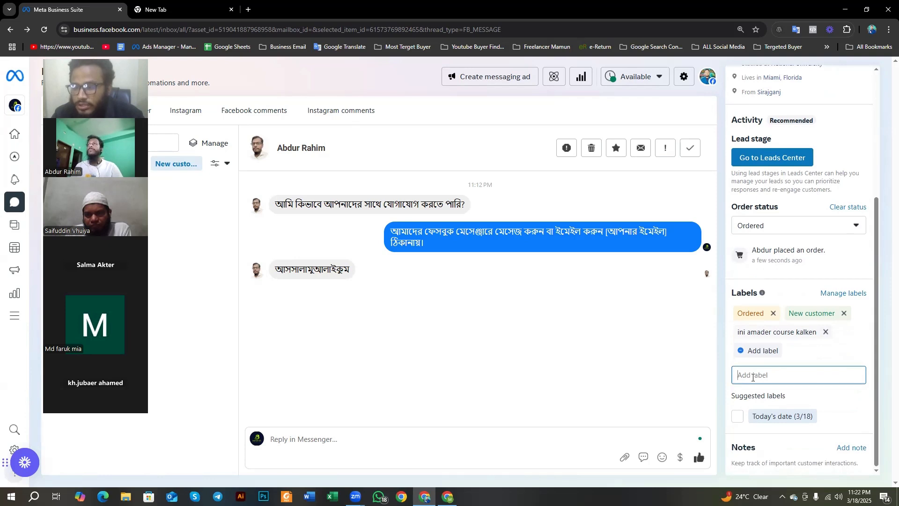
type("uyd")
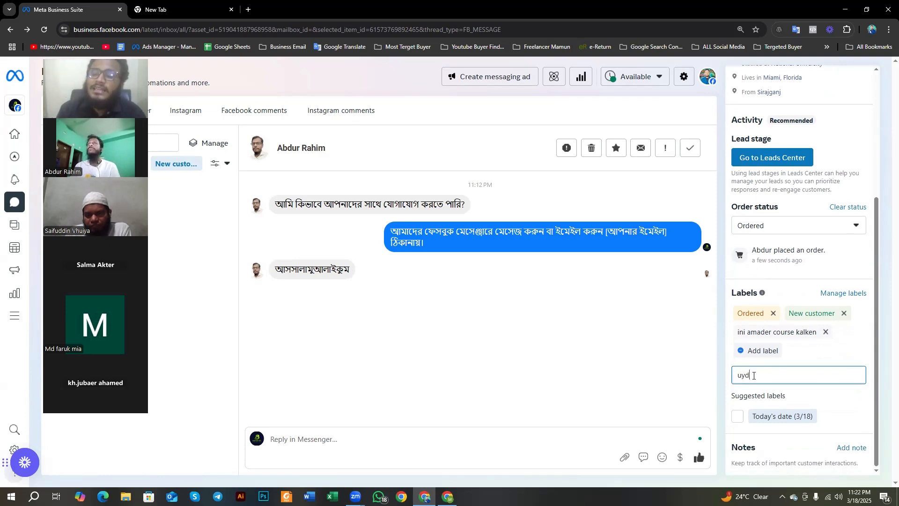
type("y")
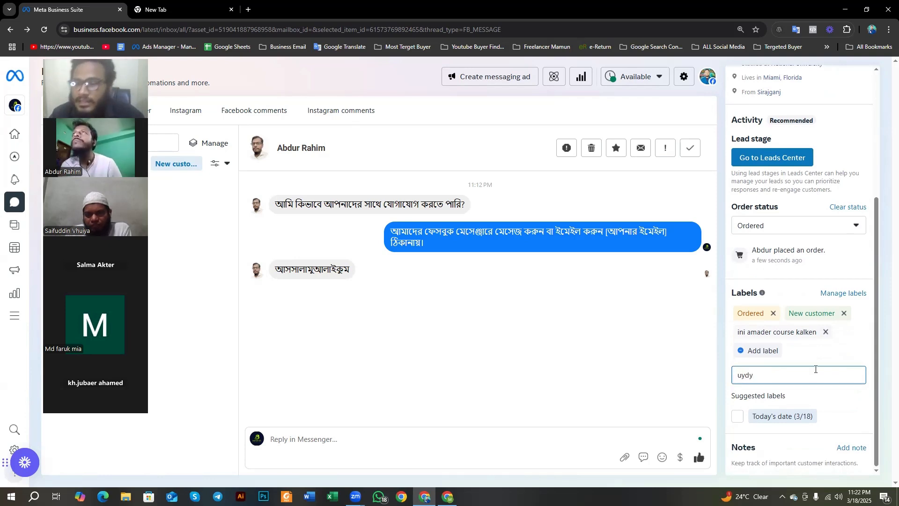
key("Return")
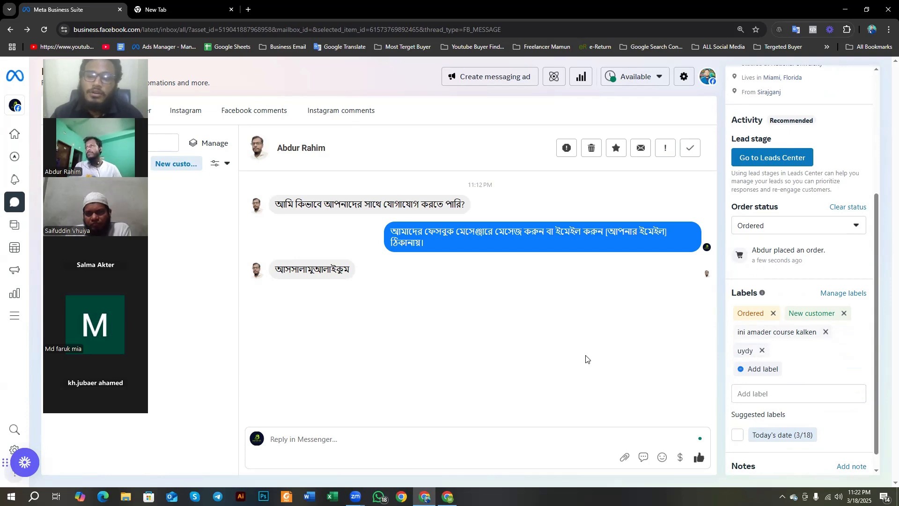
Step: Open a new note for the customer and check the note's character limit
scroll(780, 350, "down", 1)
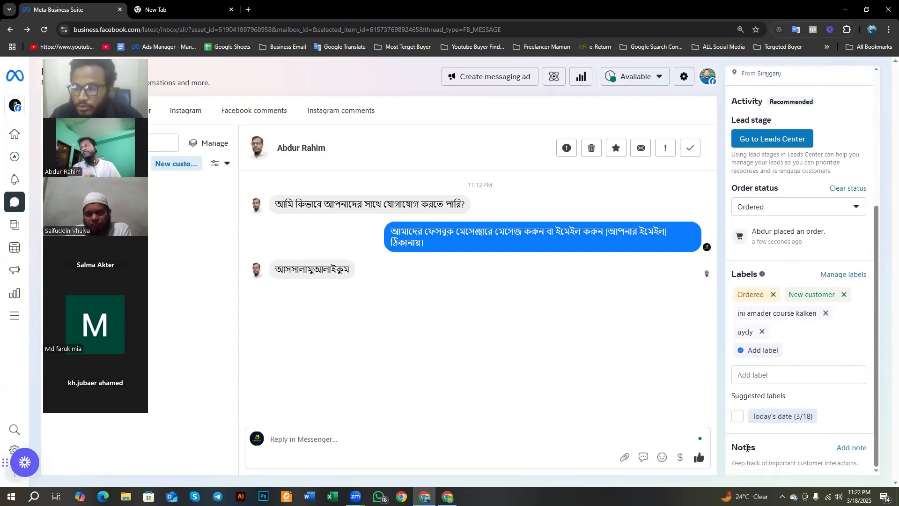
left_click(848, 450)
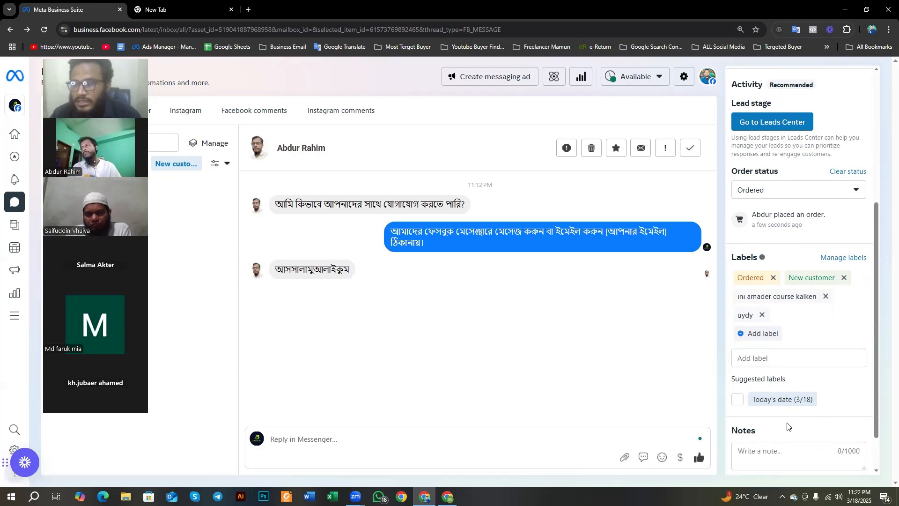
left_click(769, 409)
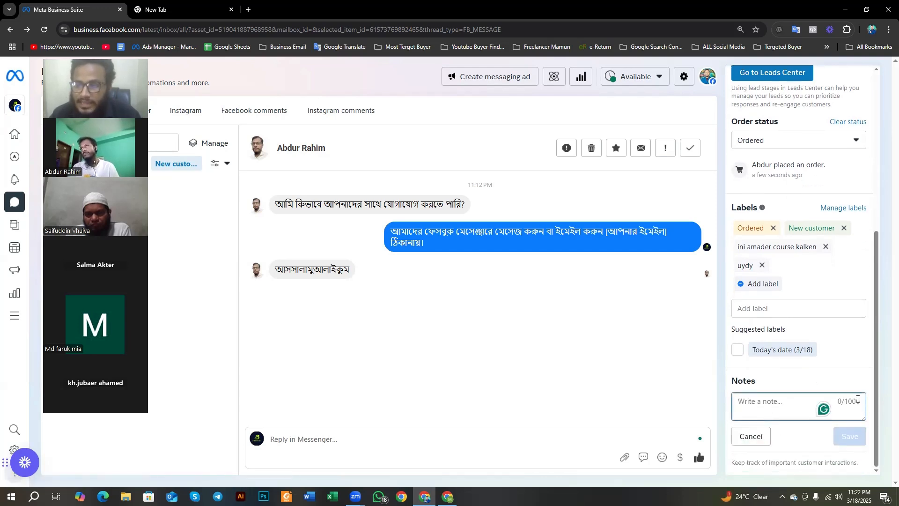
left_click_drag(847, 401, 857, 402)
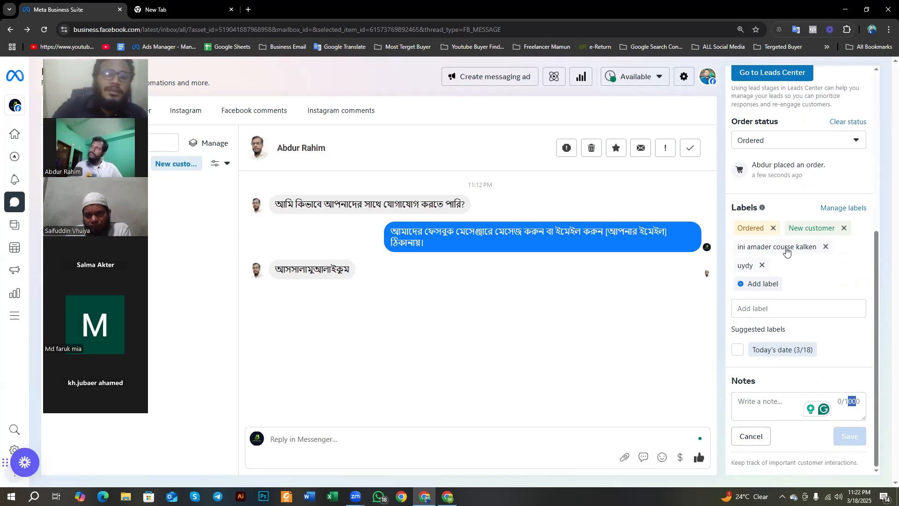
left_click(777, 402)
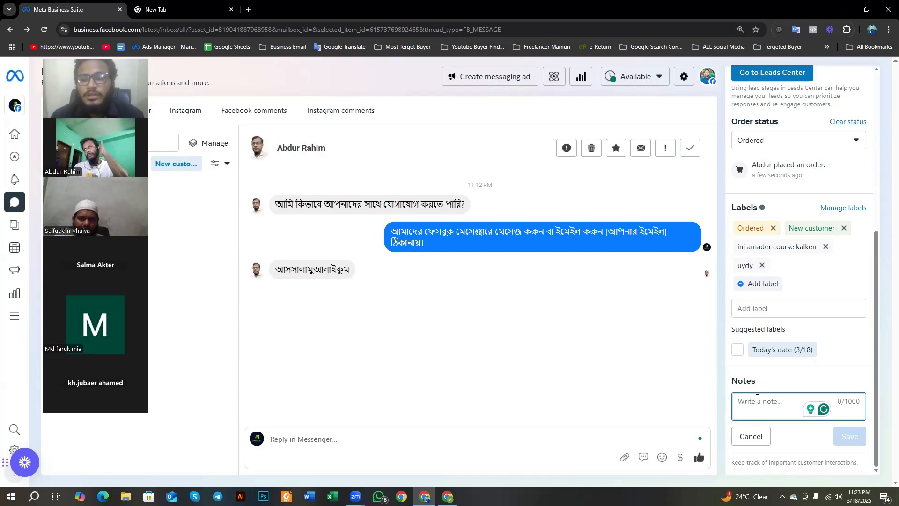
Step: Go to the Page's Home, reload it and reopen the Inbox
scroll(757, 398, "up", 6)
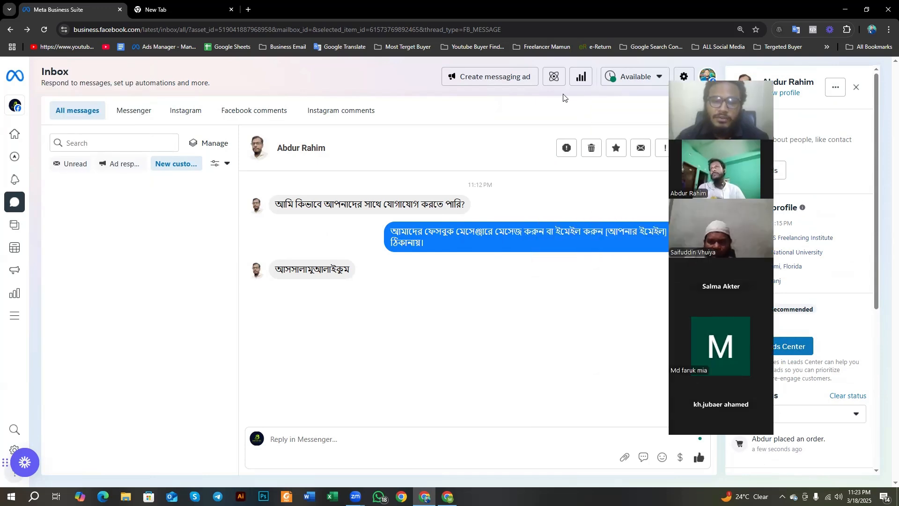
left_click(28, 134)
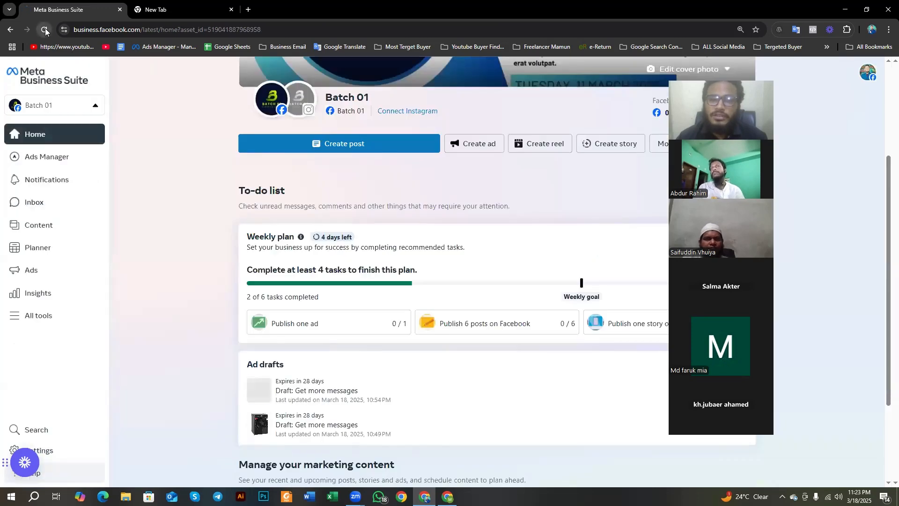
left_click(44, 30)
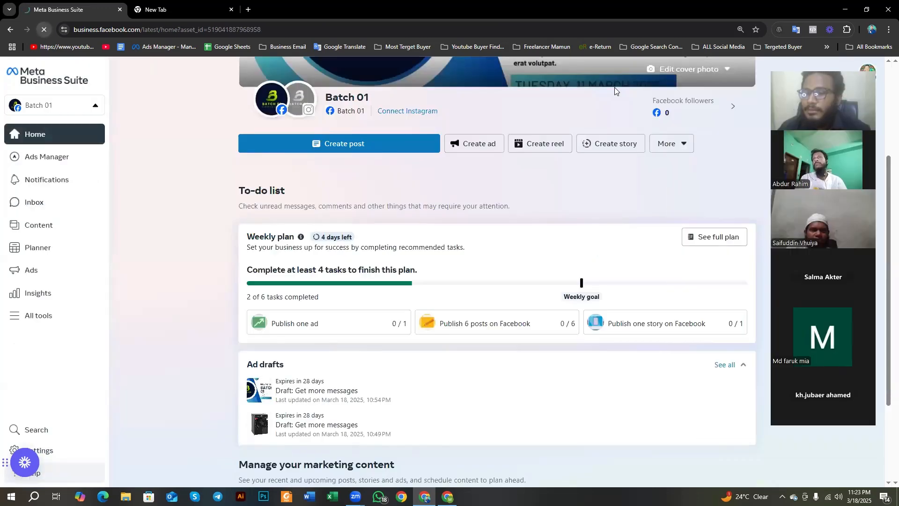
left_click(29, 209)
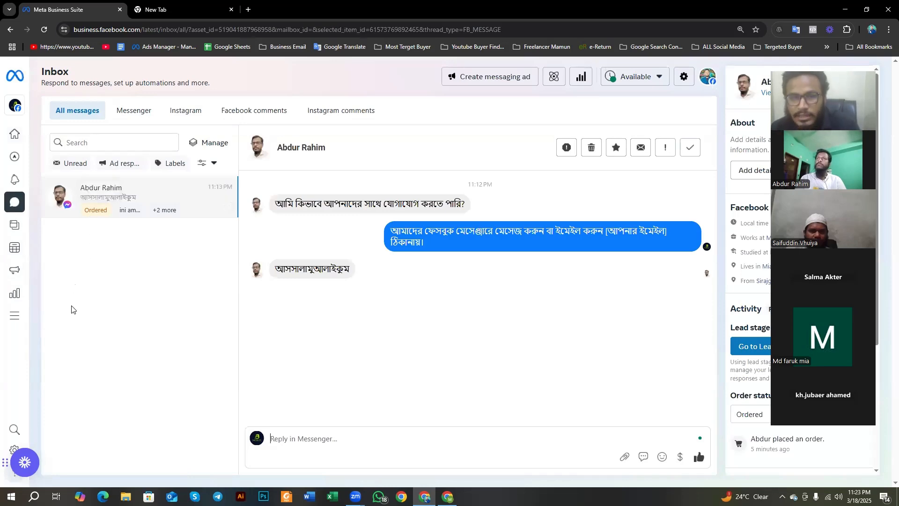
Step: Start a screen capture of the inbox's conversation list and outline the list with a red rectangle
key("Print")
left_click_drag(26, 51, 237, 484)
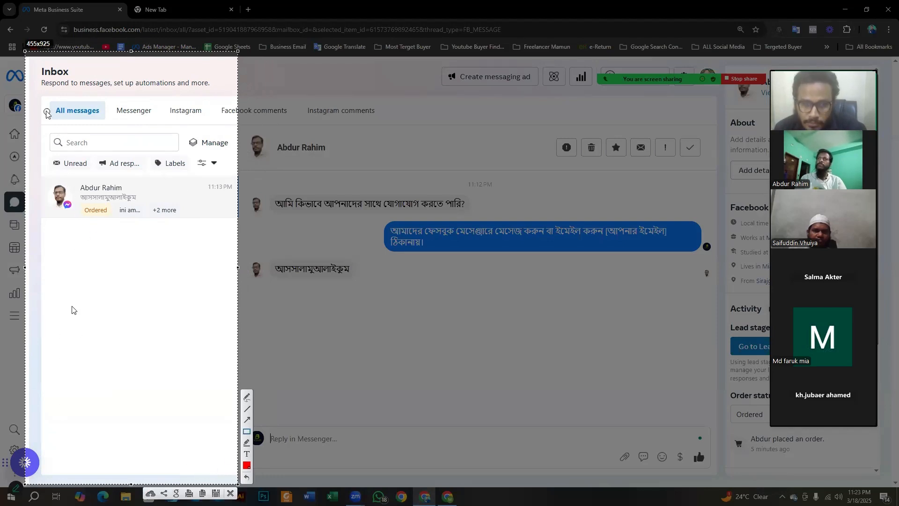
left_click_drag(38, 90, 227, 483)
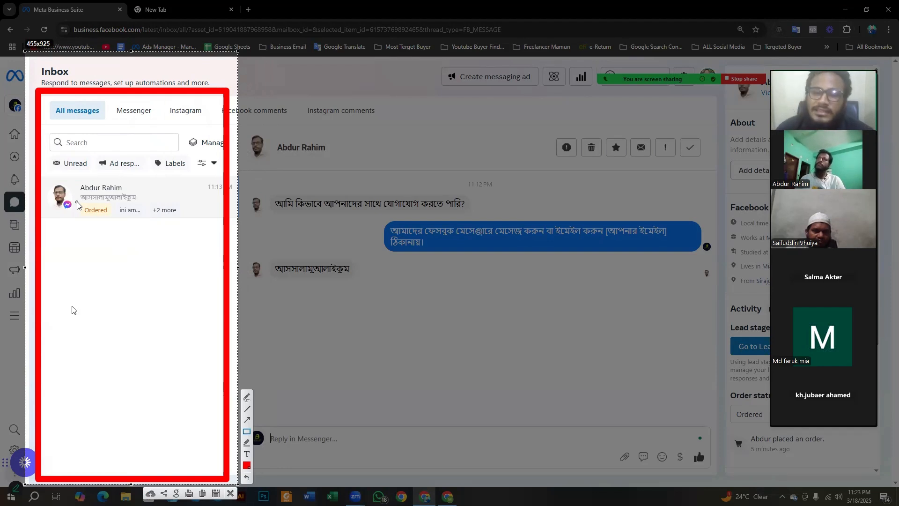
Step: Outline the customer's Ordered and label tags and spots below them with small red rectangles, and discard the screen capture
left_click_drag(76, 203, 115, 218)
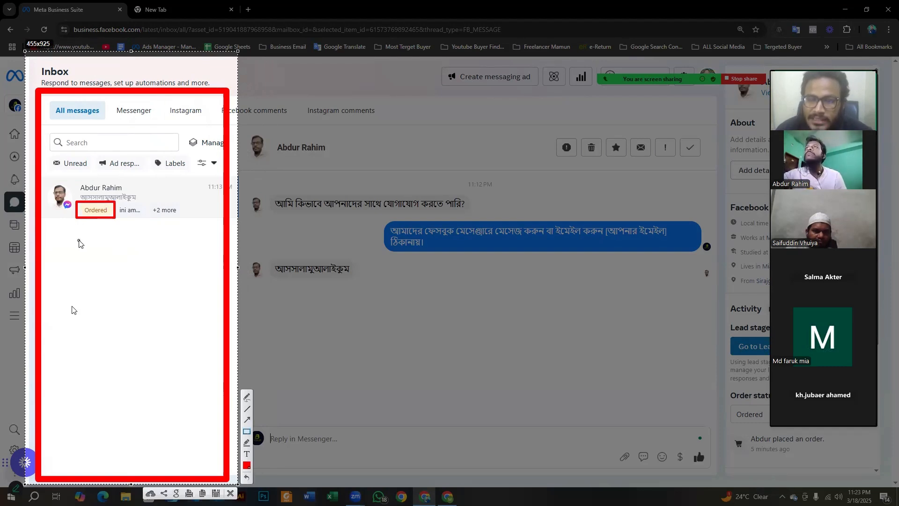
mouse_move(79, 240)
left_mouse_down()
mouse_move(102, 255)
mouse_move(109, 338)
mouse_move(98, 379)
left_mouse_up()
mouse_move(118, 207)
left_mouse_down()
mouse_move(143, 215)
mouse_move(142, 241)
left_mouse_up()
mouse_move(125, 258)
left_mouse_down()
mouse_move(139, 266)
mouse_move(143, 305)
left_mouse_up()
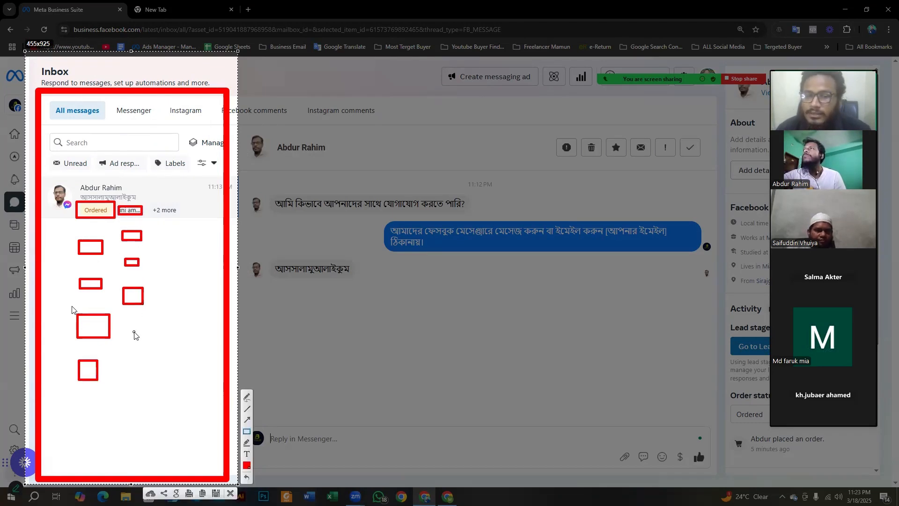
left_click_drag(126, 336, 147, 379)
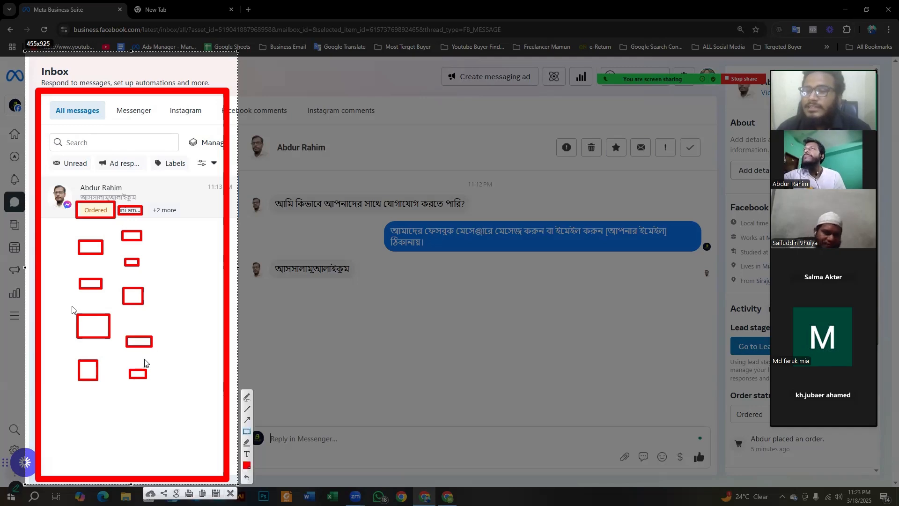
right_click(130, 330)
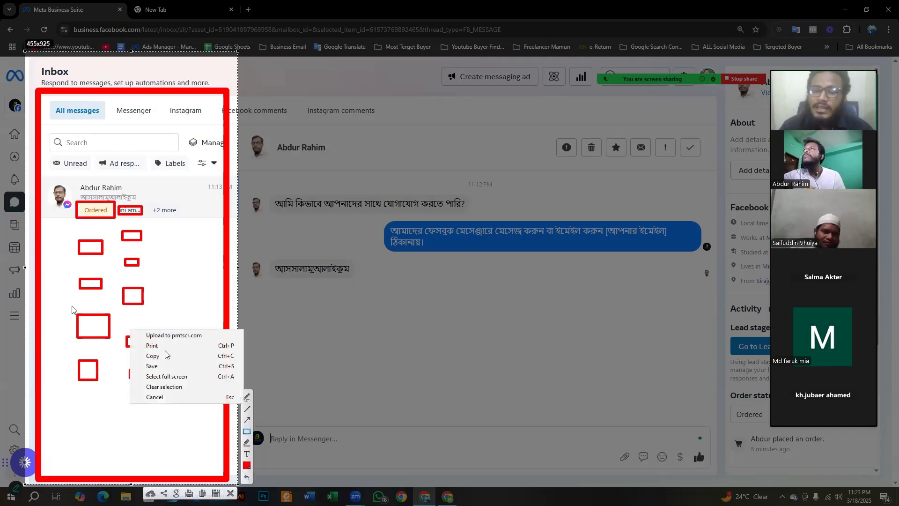
left_click(158, 399)
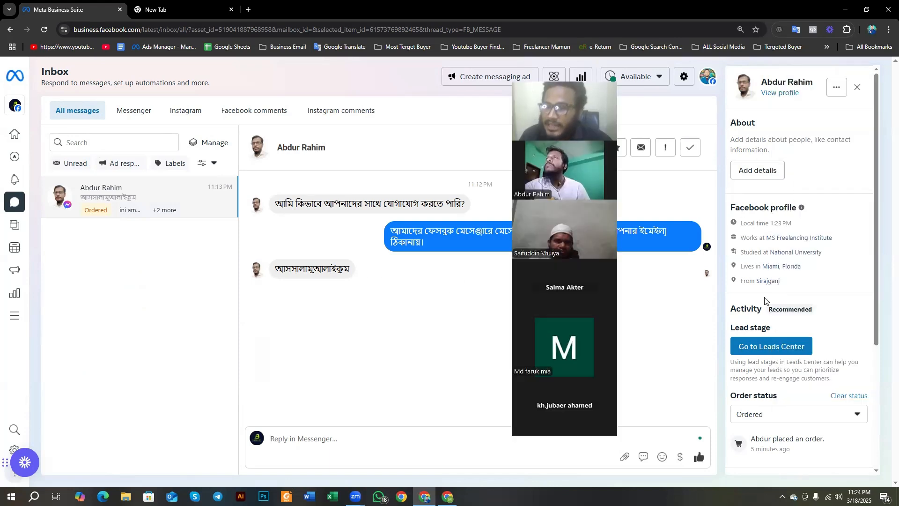
Step: Review the customer's activity, order status, labels and notes in the contact details beside the conversation
scroll(768, 327, "down", 4)
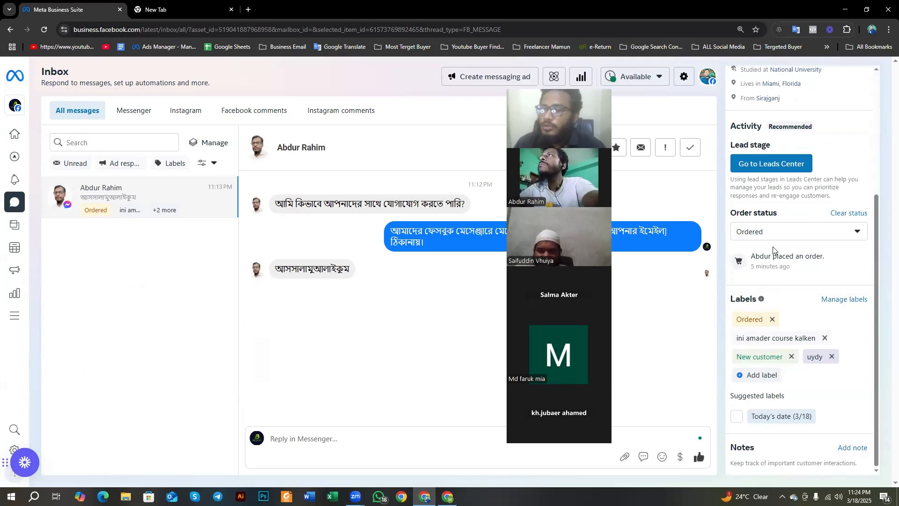
scroll(765, 268, "up", 1)
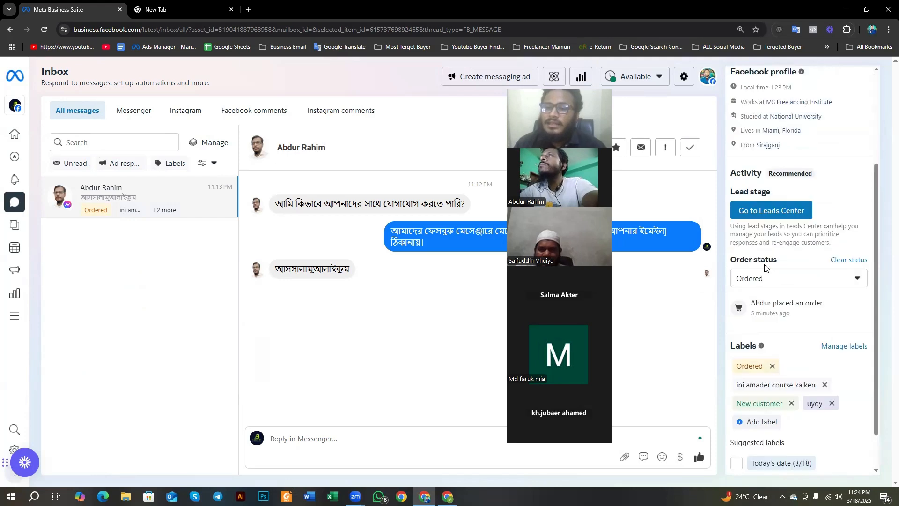
mouse_move(151, 203)
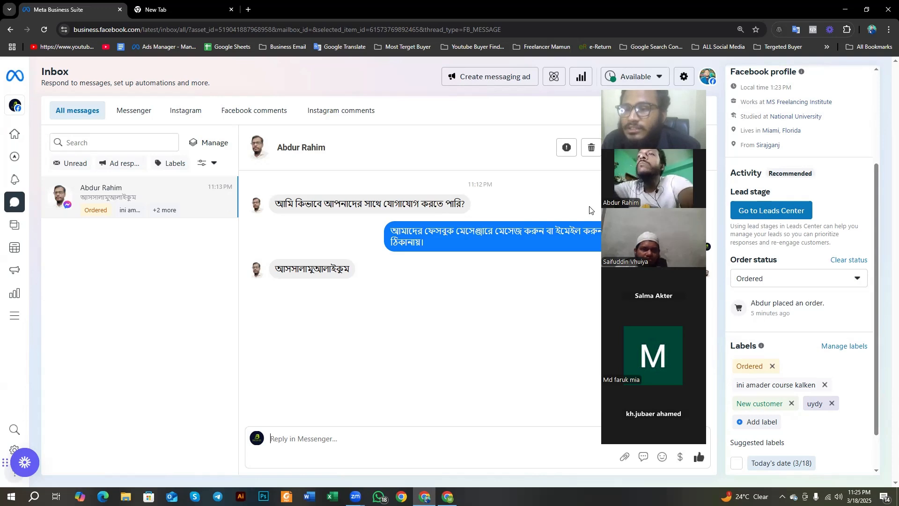
left_click_drag(630, 213, 729, 200)
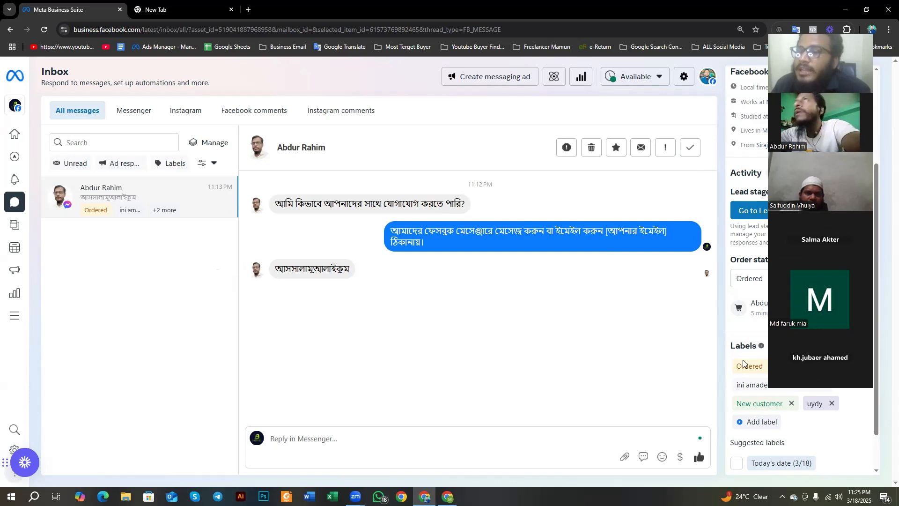
scroll(743, 363, "down", 1)
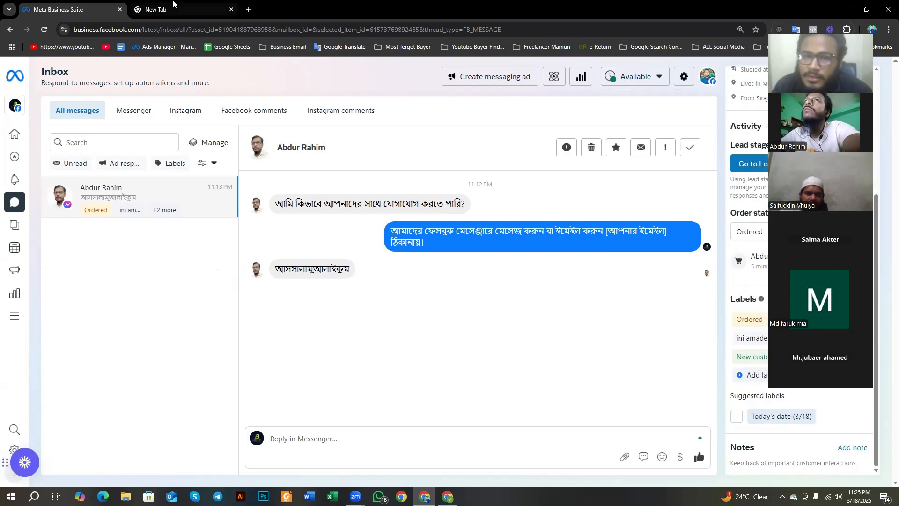
Step: Open the Fiverr website in the empty second browser tab
left_click(188, 9)
left_click(184, 34)
type("fiverr")
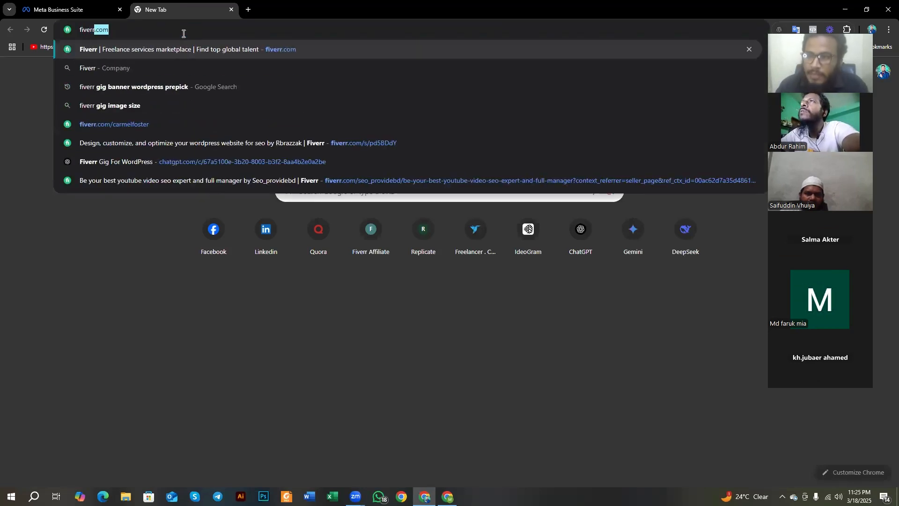
key("Return")
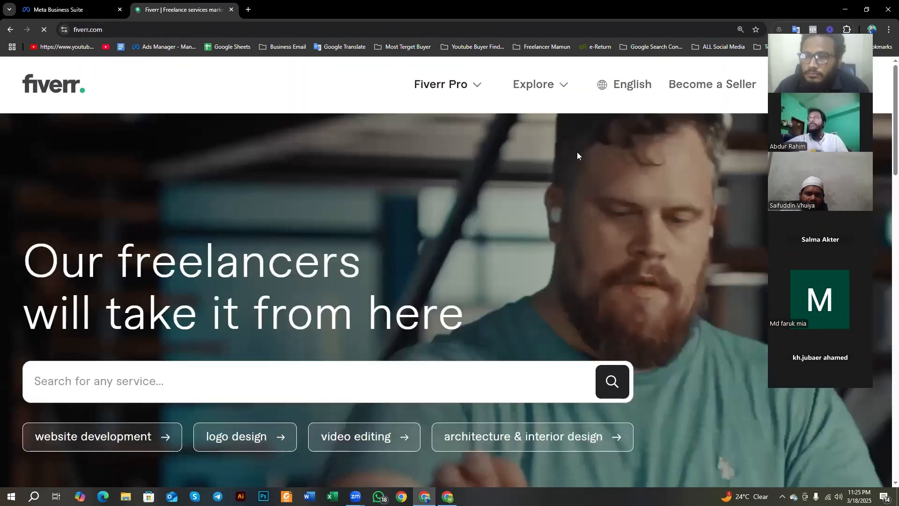
Step: Search Fiverr's services for "virtual assistant" using the suggested search term
scroll(412, 187, "down", 2)
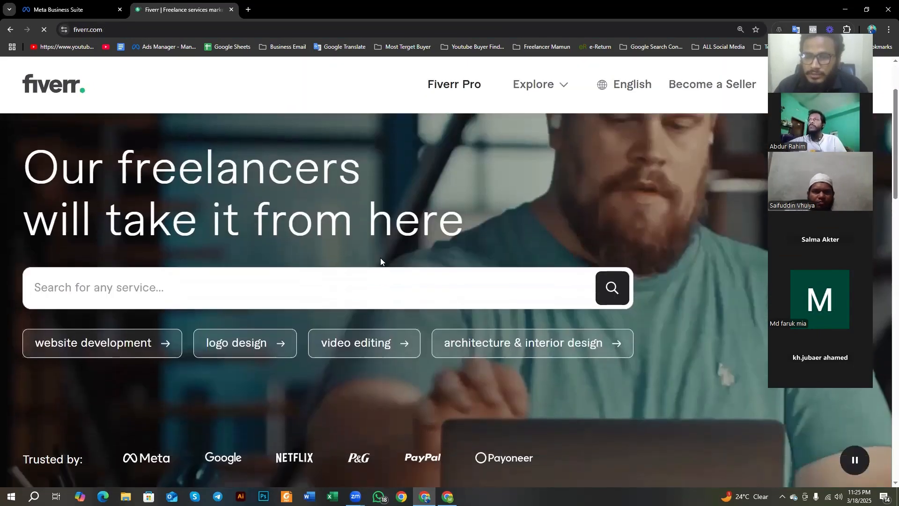
left_click(256, 294)
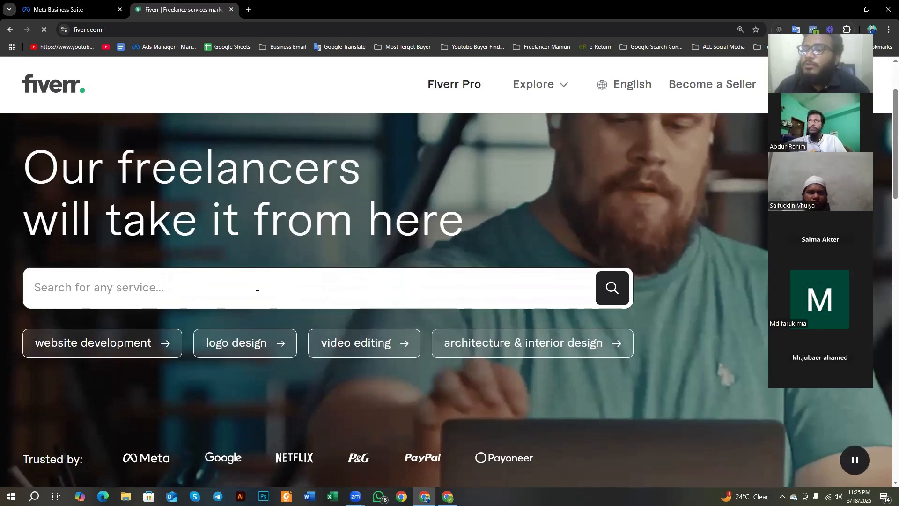
type("vir")
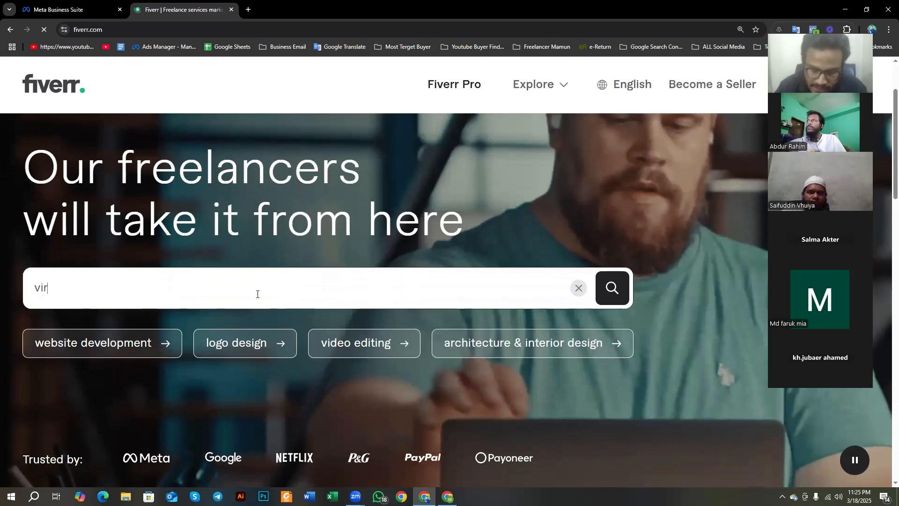
type("tu")
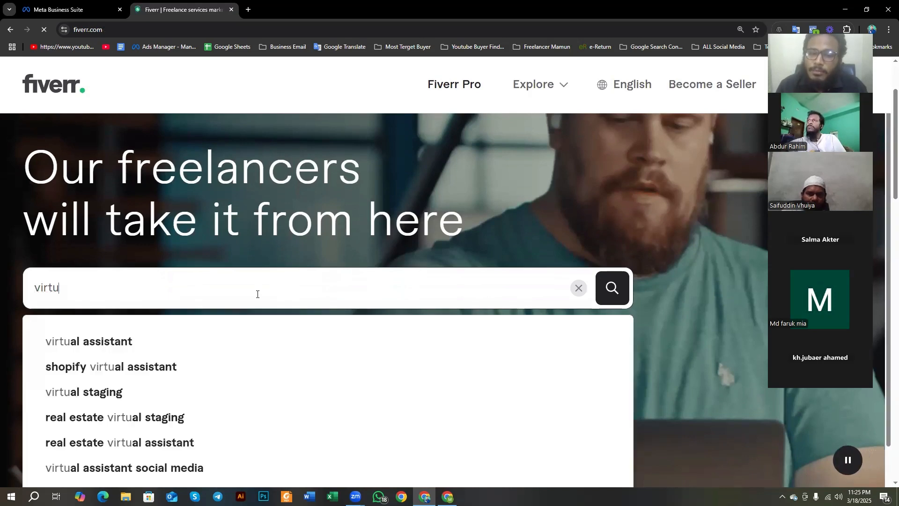
type("a")
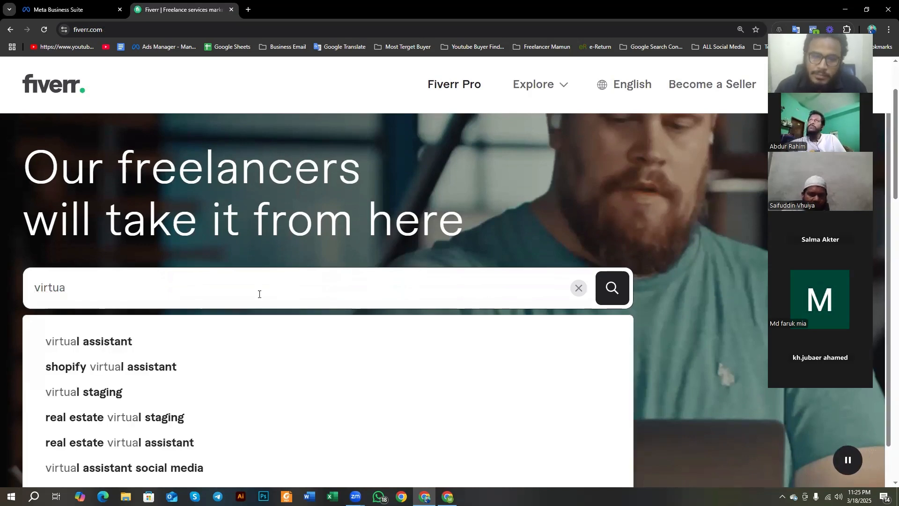
type("l")
left_click(139, 343)
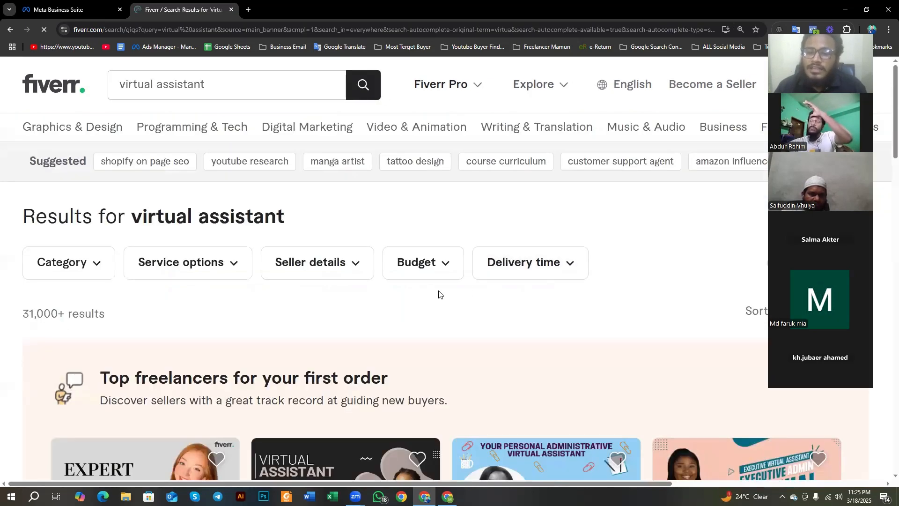
Step: Examine the virtual assistant results, comparing the result count and the gigs' titles, ratings, review counts and starting prices
scroll(438, 293, "down", 2)
scroll(151, 297, "up", 1)
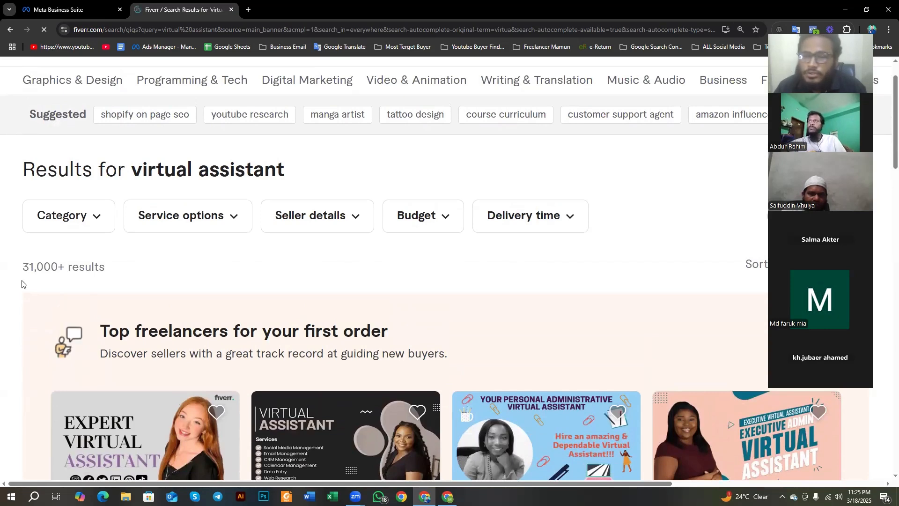
left_click_drag(24, 268, 100, 272)
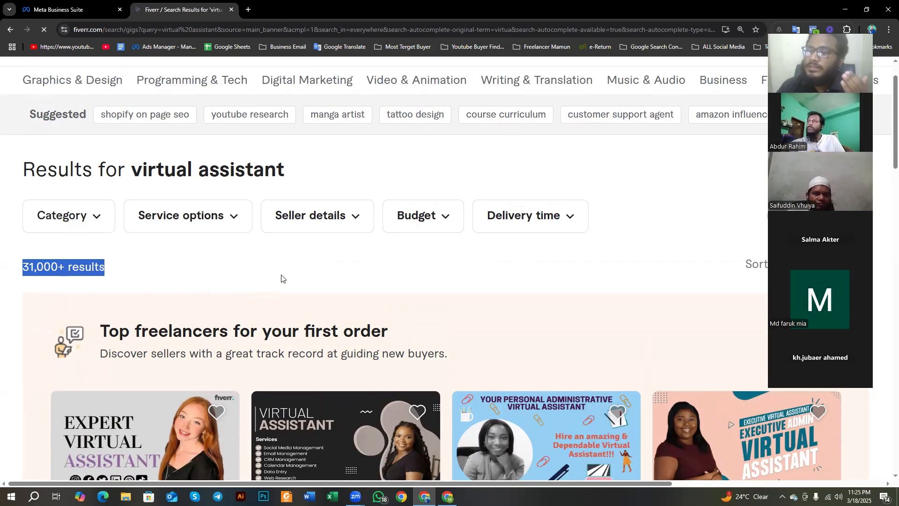
scroll(277, 285, "down", 5)
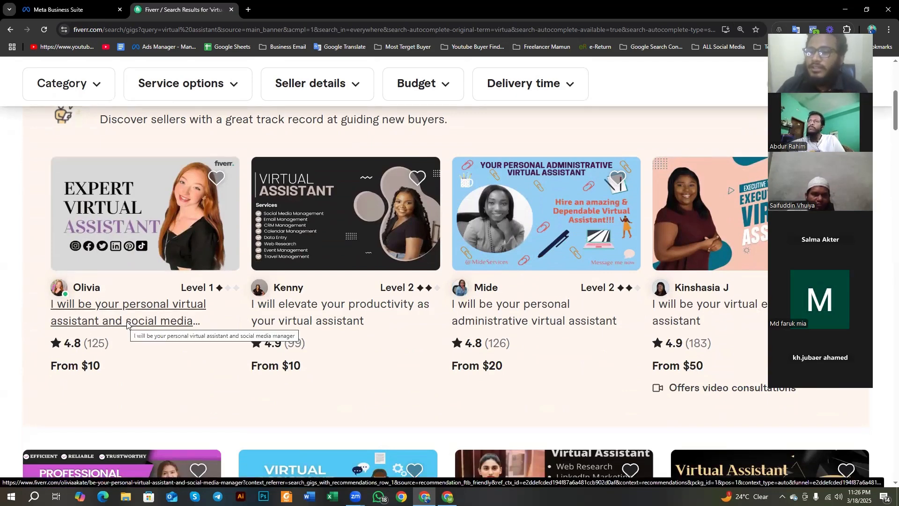
scroll(127, 324, "down", 1)
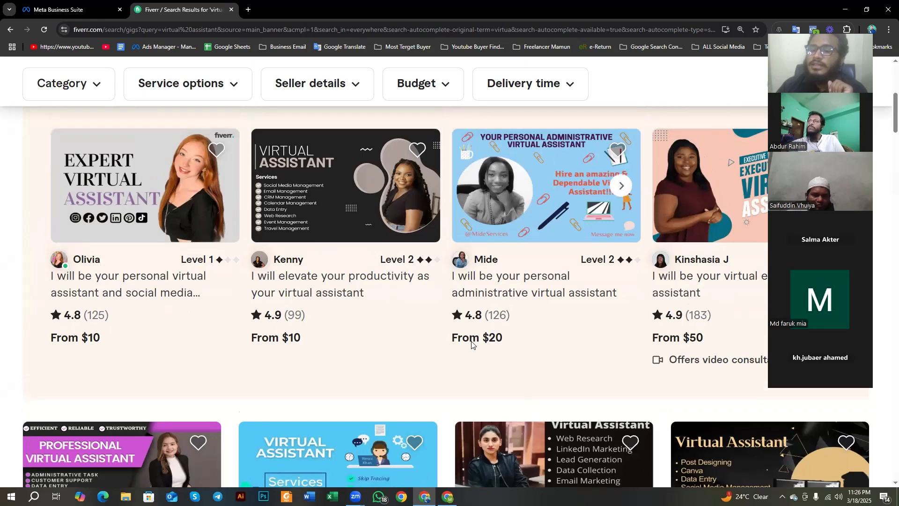
scroll(453, 313, "up", 1)
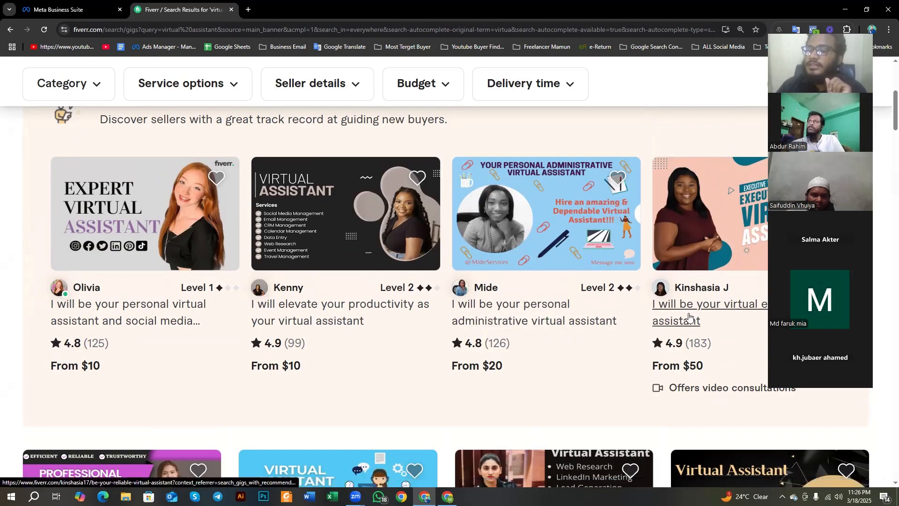
scroll(384, 307, "down", 4)
scroll(384, 306, "down", 5)
scroll(145, 352, "up", 2)
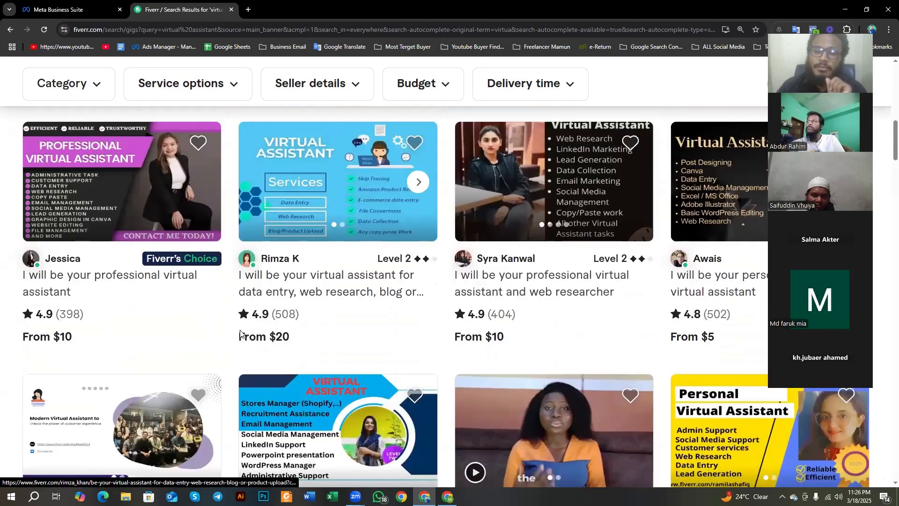
scroll(69, 332, "up", 1)
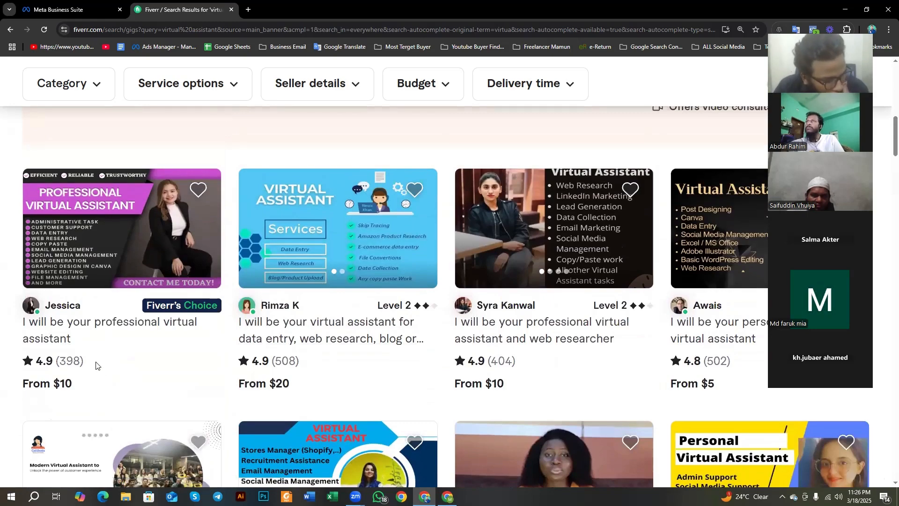
scroll(255, 370, "up", 5)
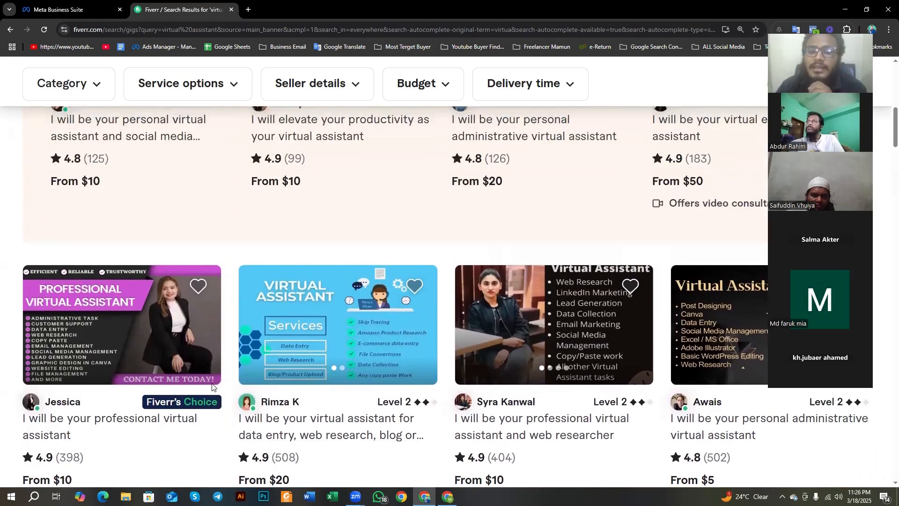
scroll(247, 286, "down", 3)
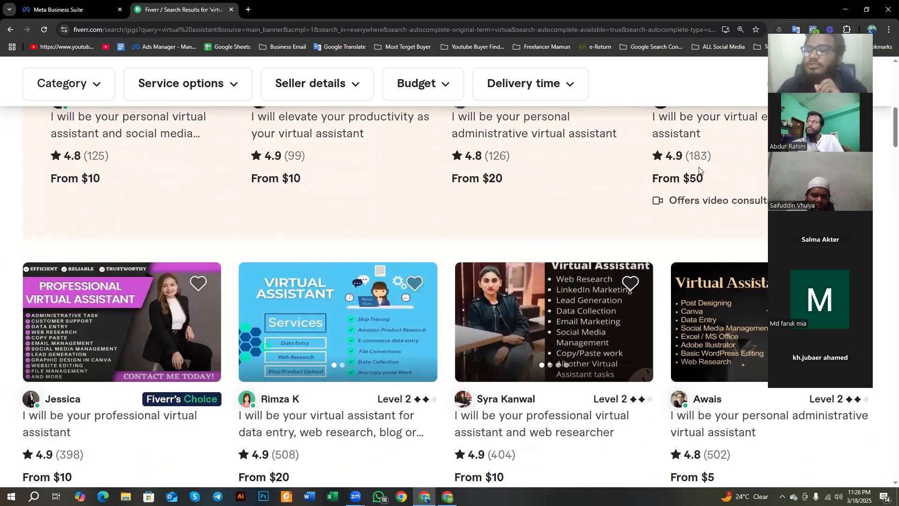
scroll(485, 215, "up", 4)
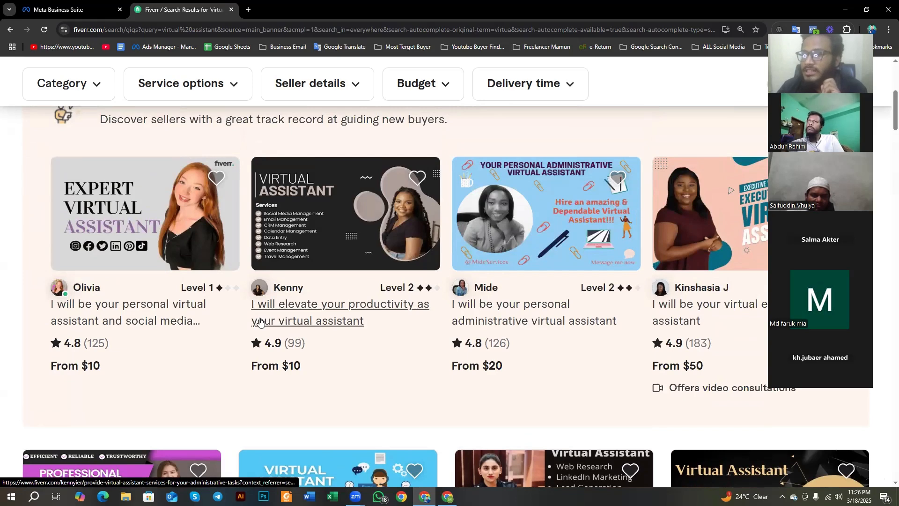
Step: Return to Meta Business Suite, closing the Fiverr tab, and open the Page's Content section
left_click(70, 10)
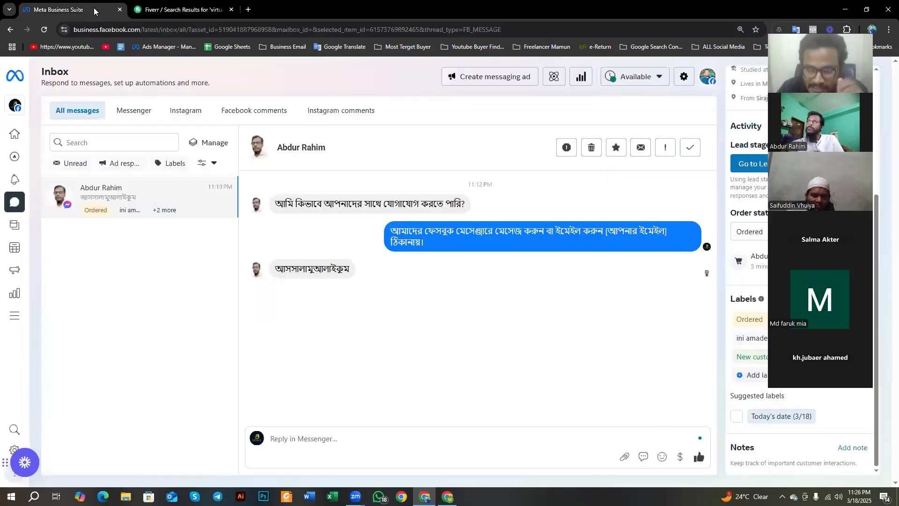
left_click(231, 10)
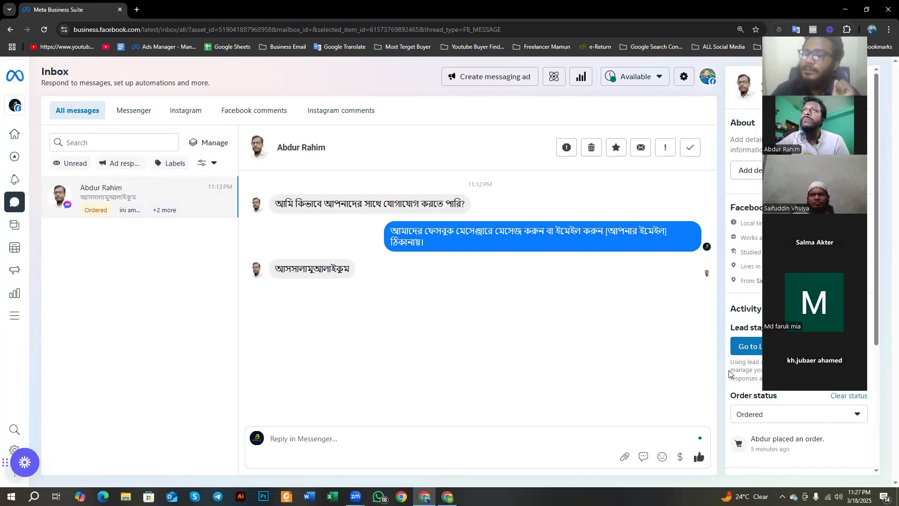
scroll(729, 372, "down", 4)
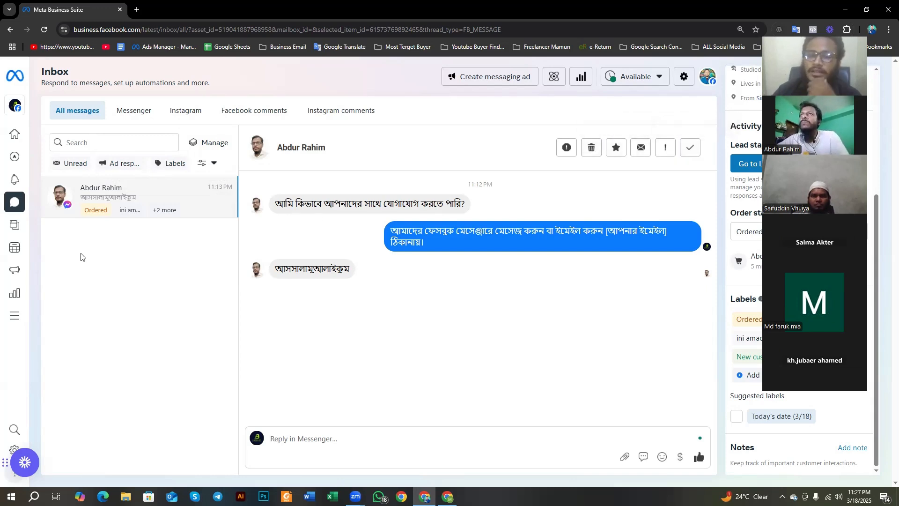
mouse_move(15, 221)
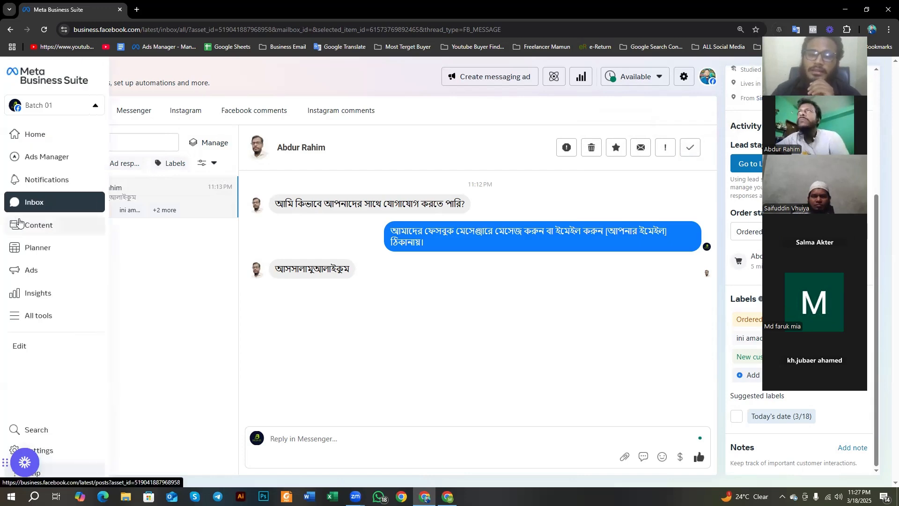
left_click(22, 227)
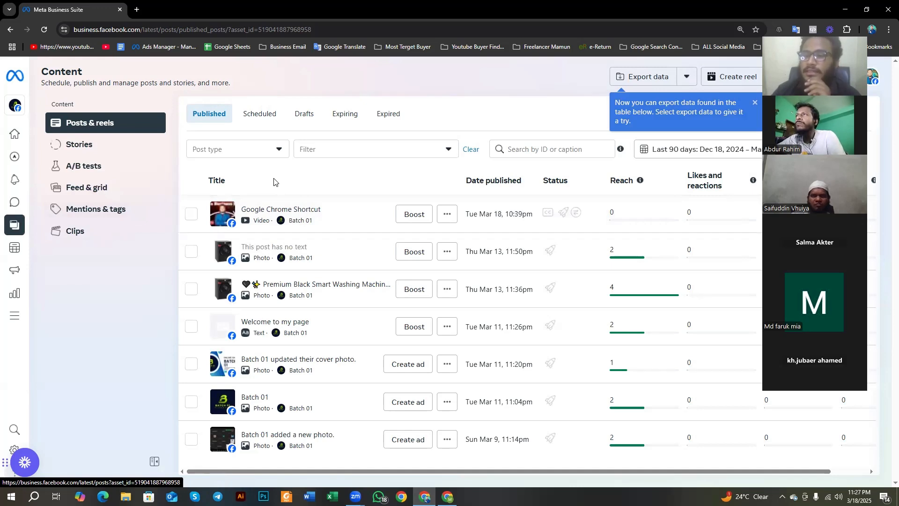
Step: Review the available actions for the Google Chrome Shortcut video post, including its management options, and dismiss the export data tip
left_click(447, 217)
mouse_move(463, 248)
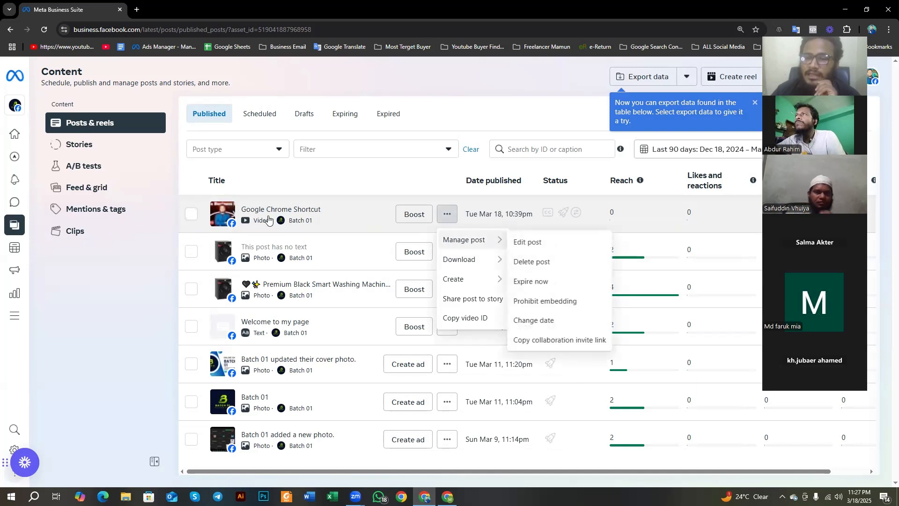
left_click(285, 183)
left_click(449, 216)
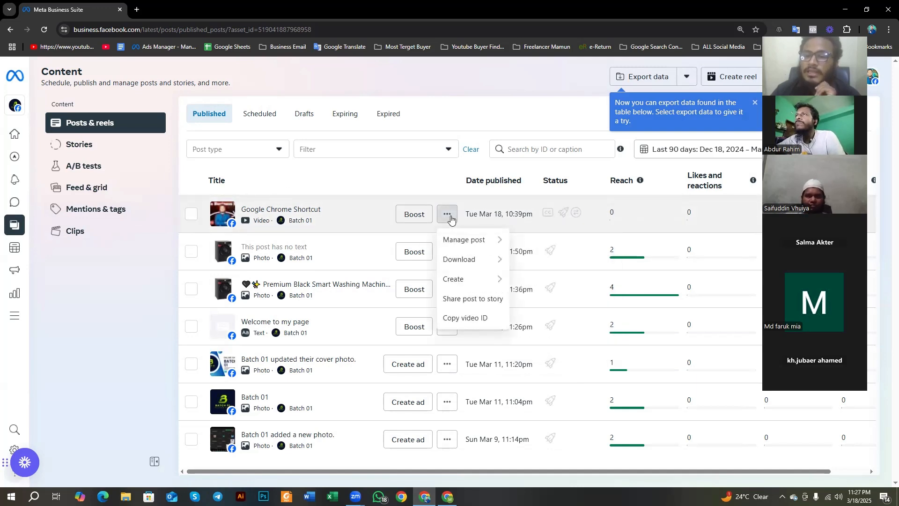
mouse_move(456, 248)
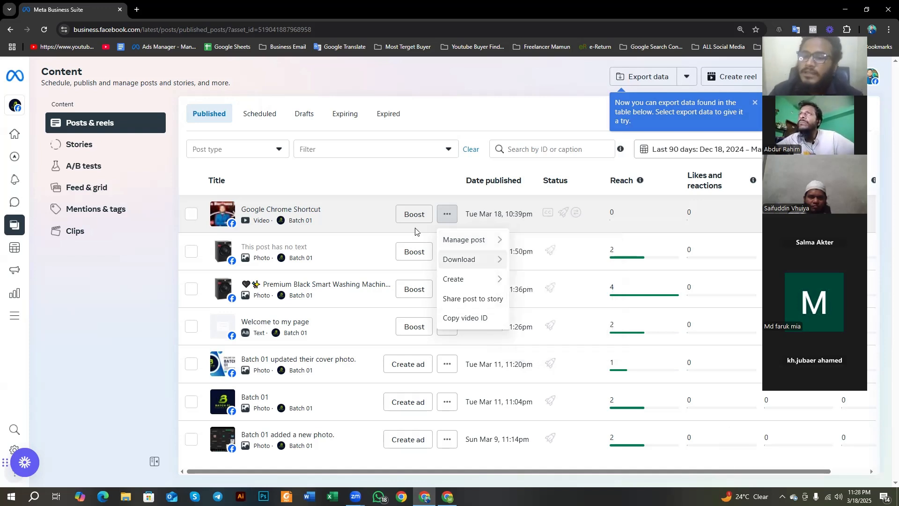
left_click(406, 185)
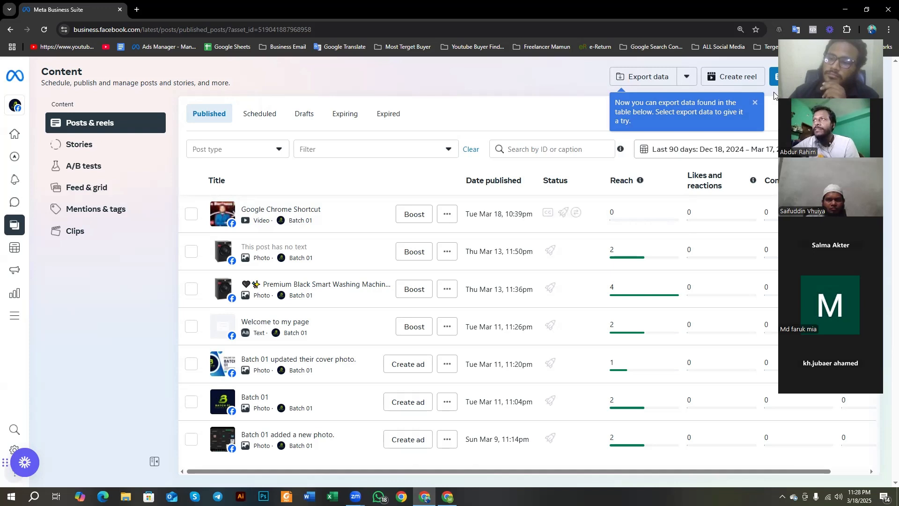
left_click(754, 103)
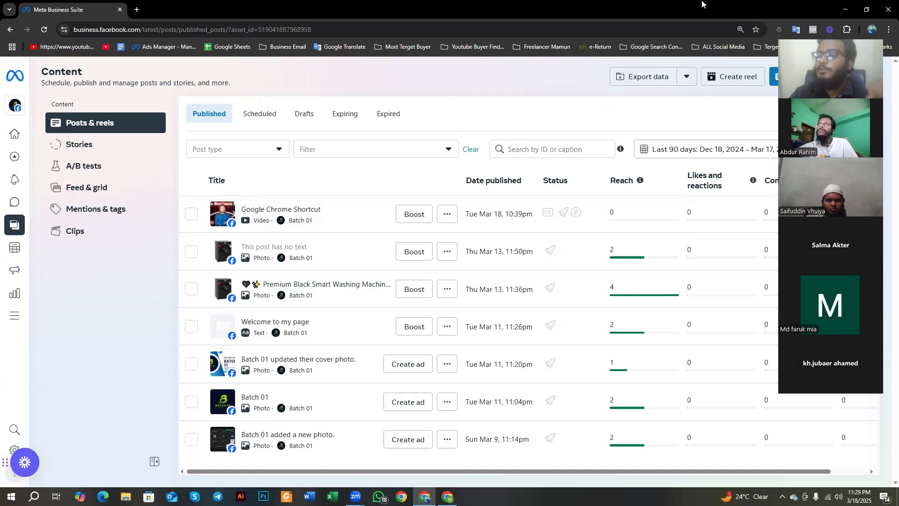
Step: Copy the Google Chrome Shortcut post's collaboration invite link and check its download and create options
left_click(447, 219)
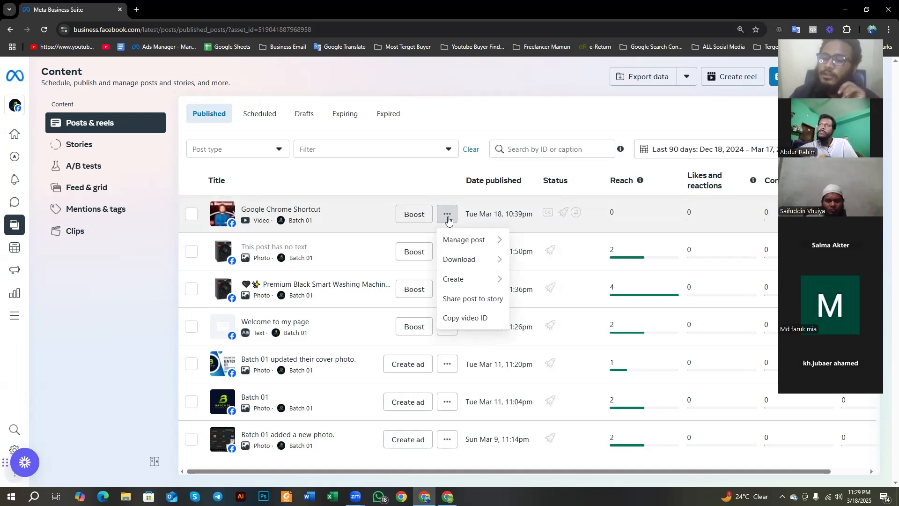
left_click(447, 214)
left_click(447, 215)
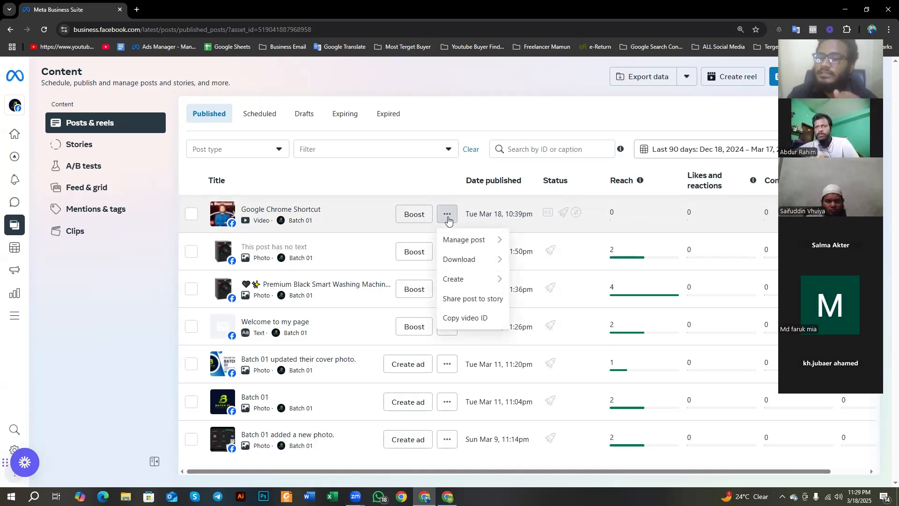
mouse_move(467, 245)
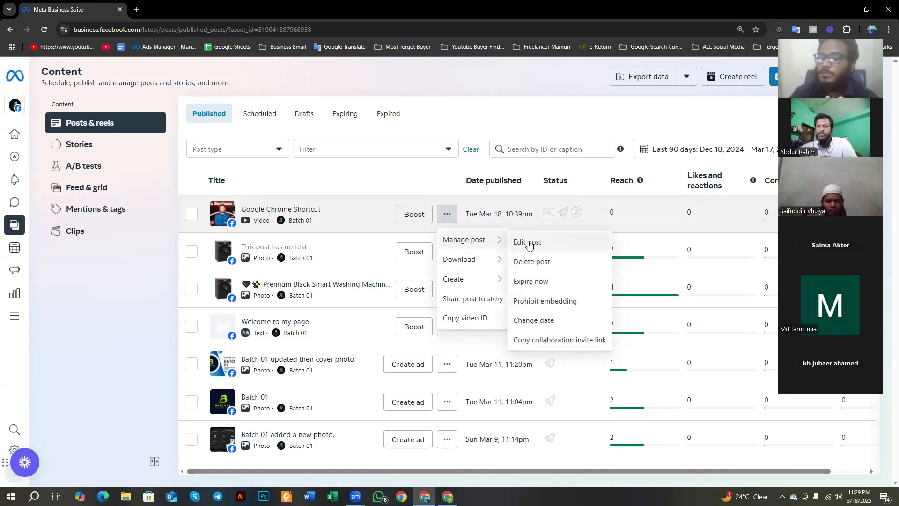
left_click(572, 344)
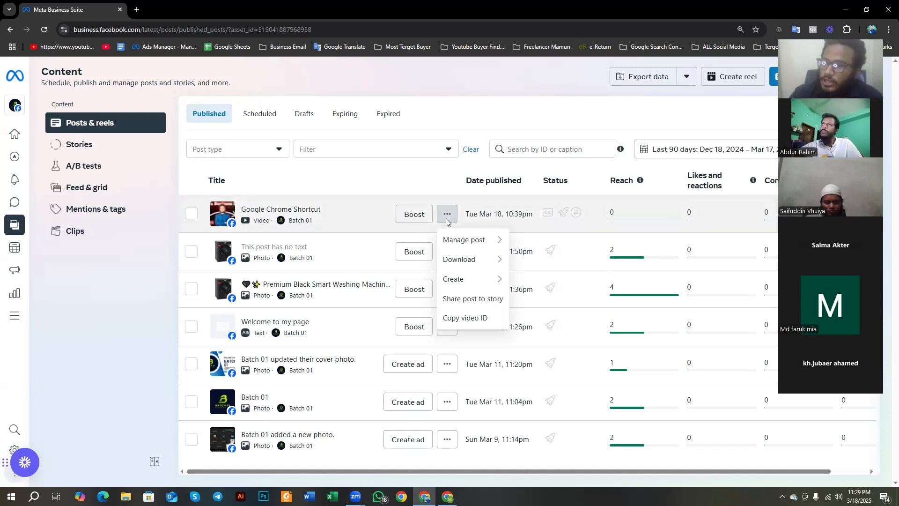
mouse_move(469, 257)
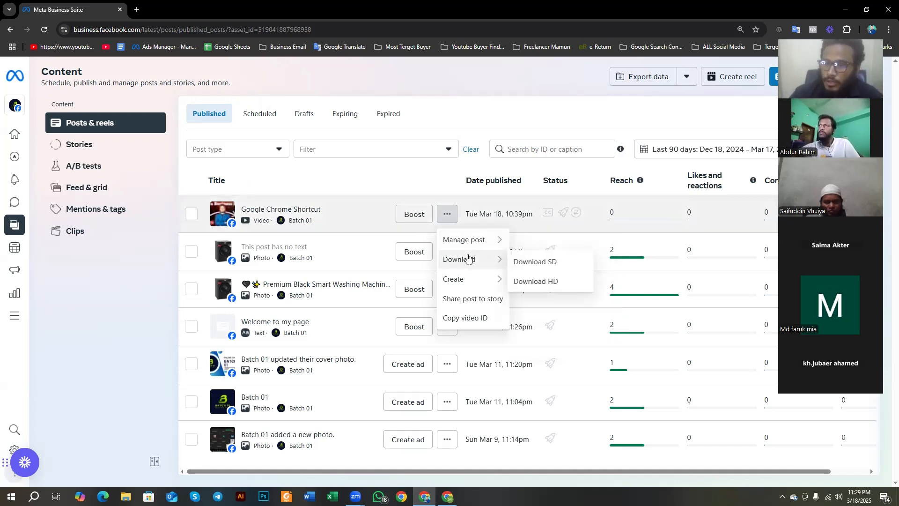
mouse_move(466, 279)
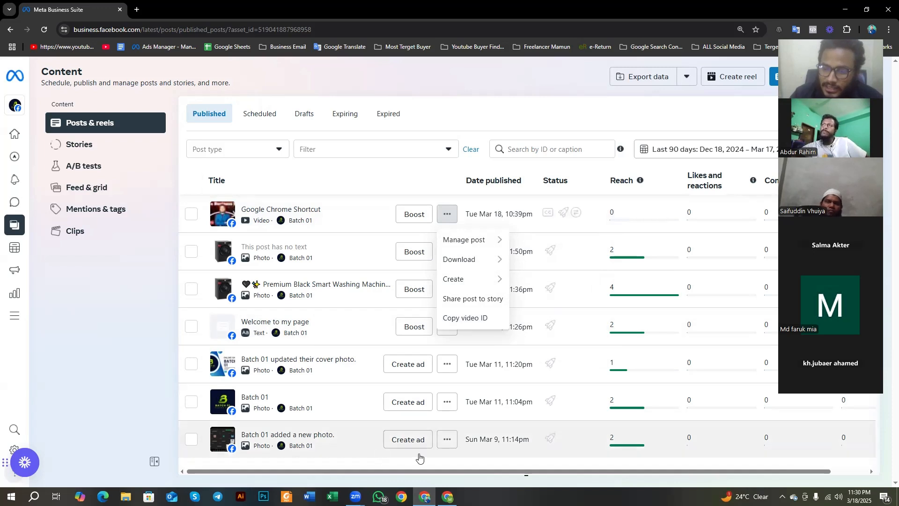
Step: Copy the post ID of the Batch 01 photo from Mar 11, 11:04pm, search the published content for it, and clear the search
left_click(447, 444)
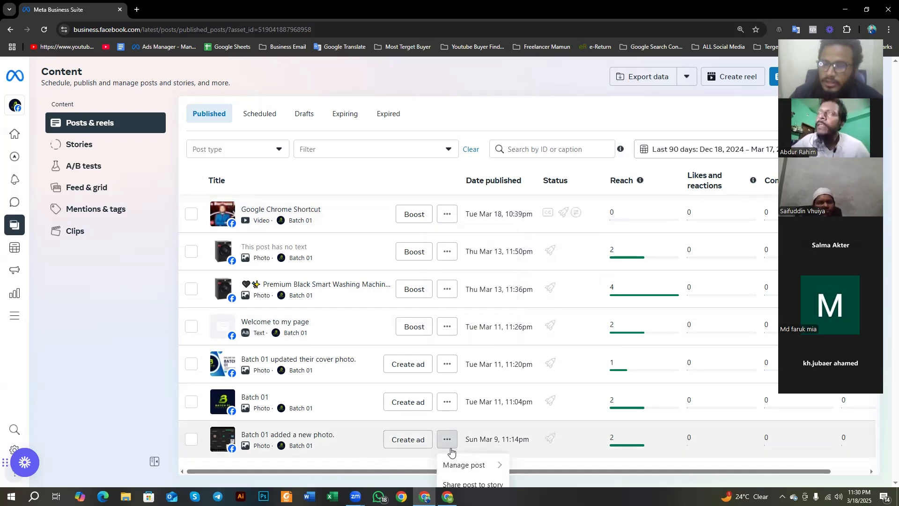
left_click(447, 401)
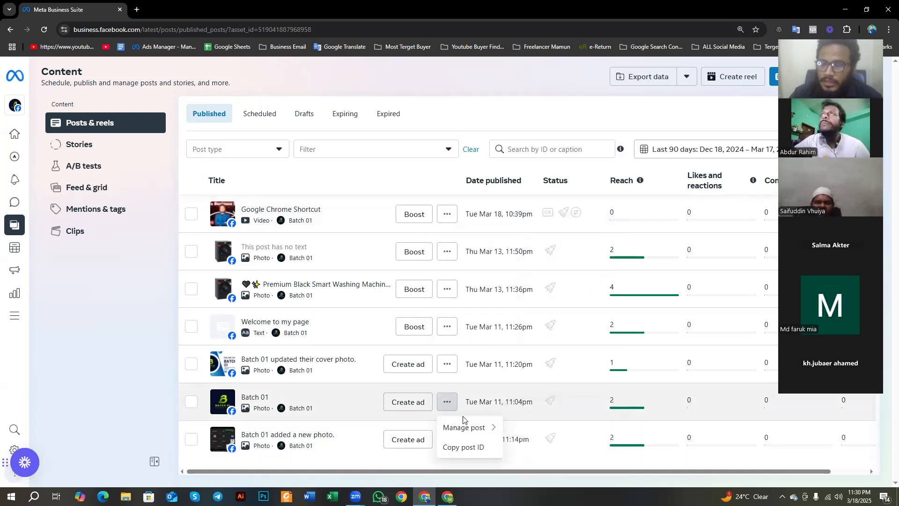
left_click(456, 447)
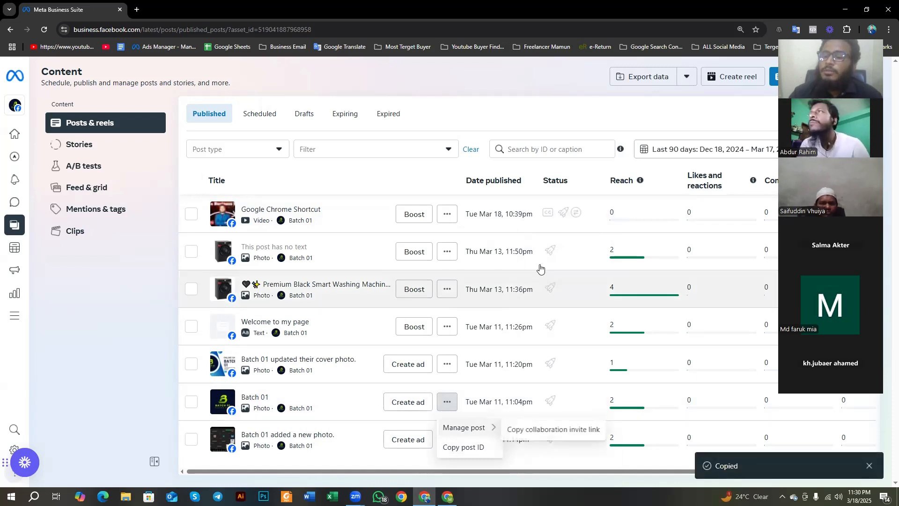
left_click(552, 148)
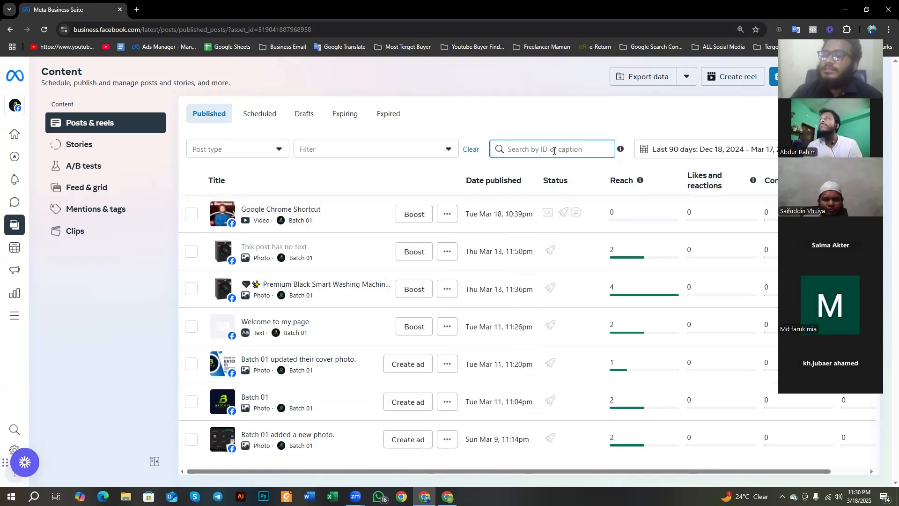
key("ctrl+v")
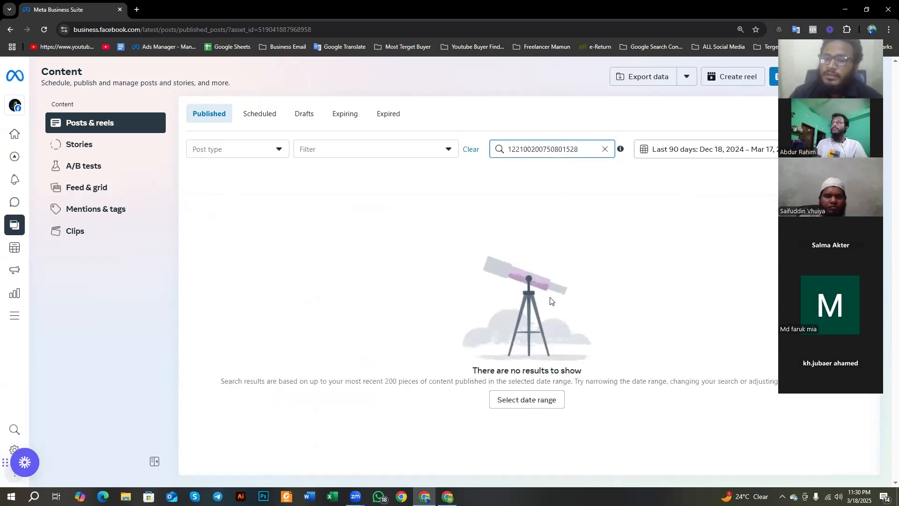
left_click(604, 148)
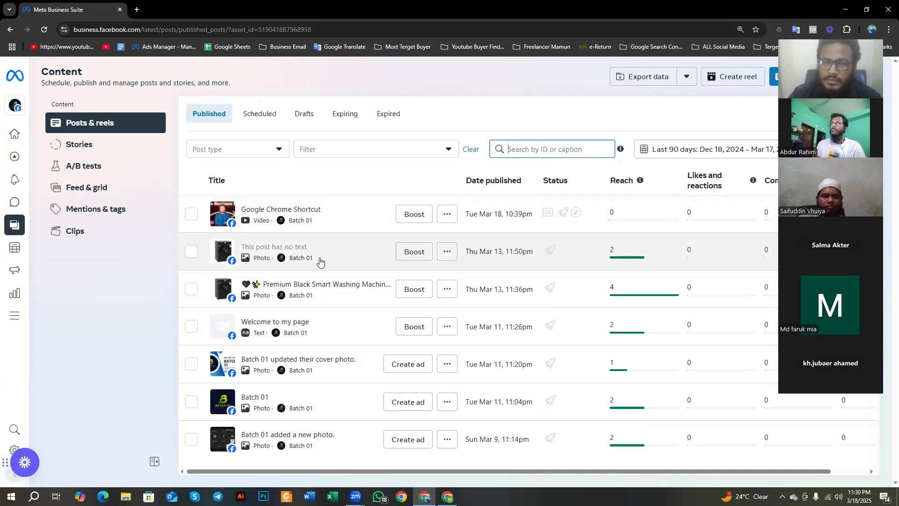
Step: Search the published content by the cover photo update's copied post ID and check the available date ranges
left_click(457, 366)
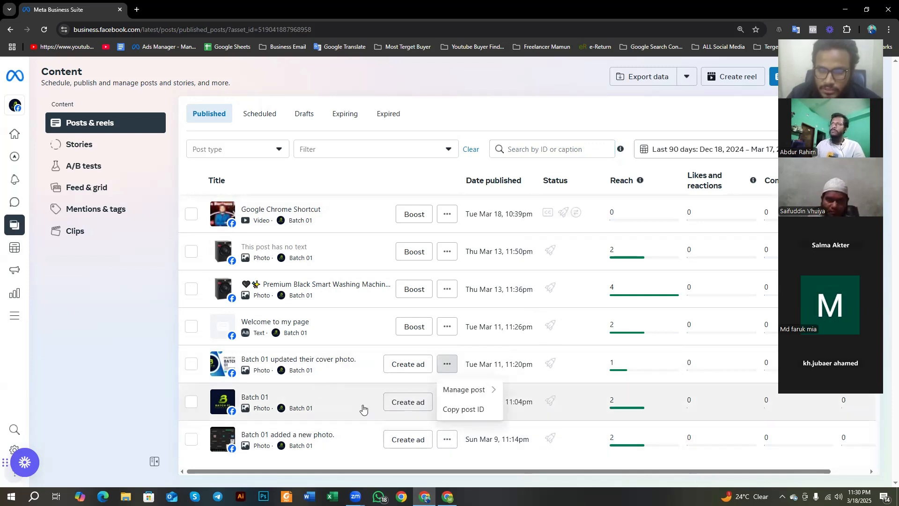
left_click(463, 410)
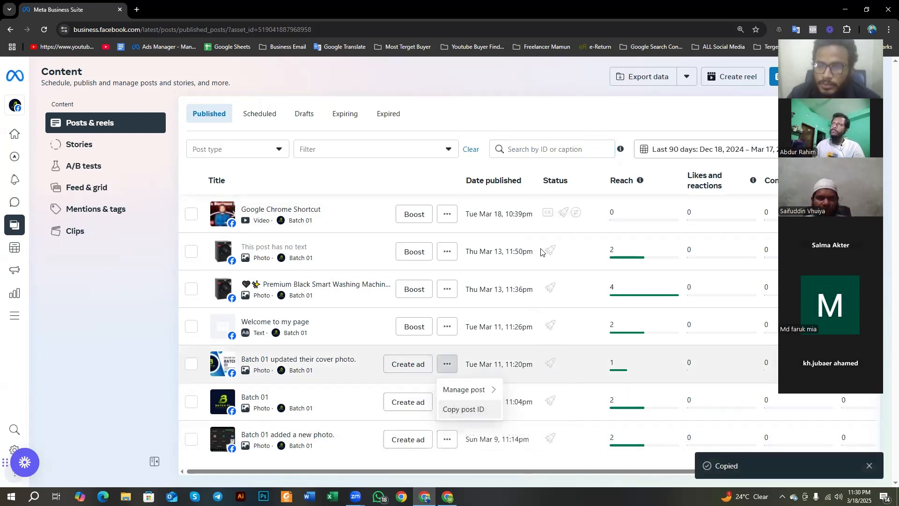
left_click(566, 150)
key("ctrl+v")
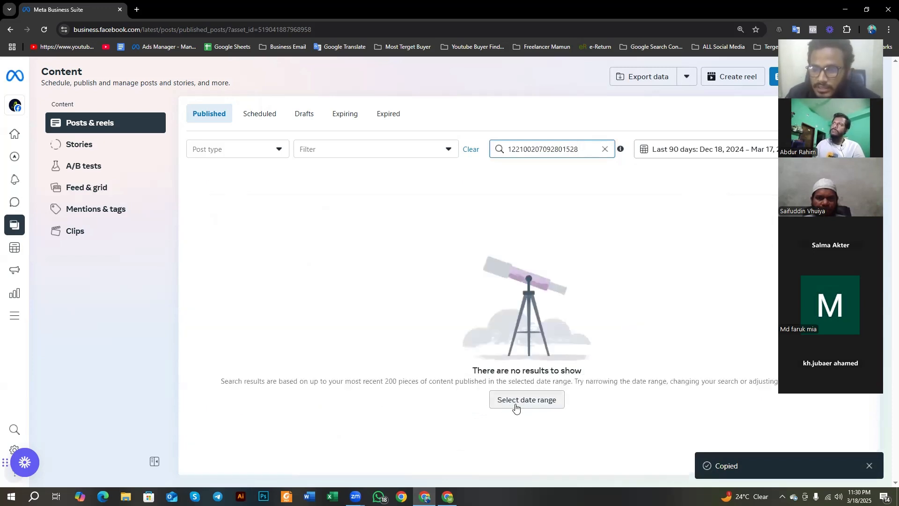
left_click(516, 403)
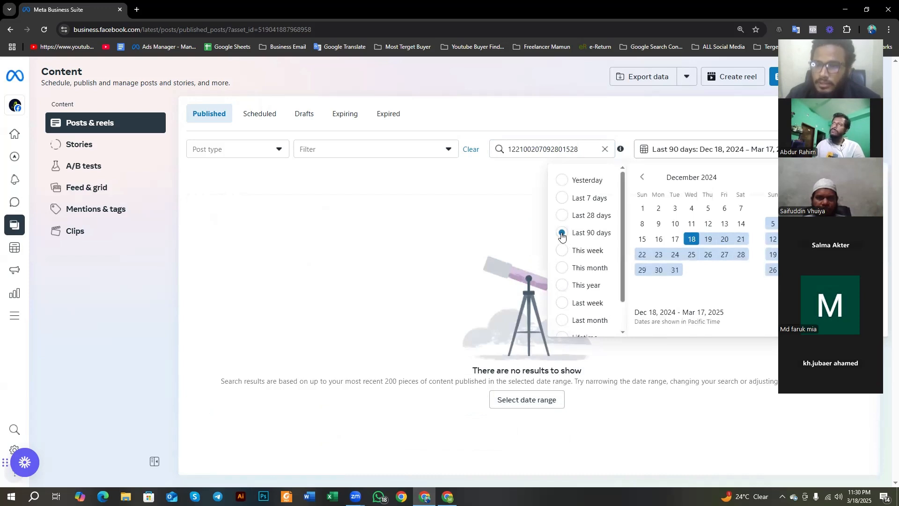
left_click(443, 347)
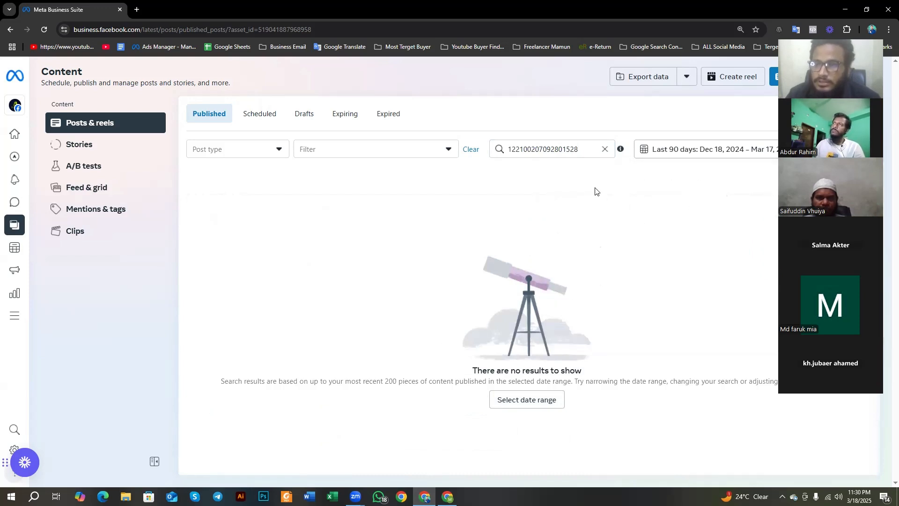
Step: Check the content filter and post type choices, switch the Photos type on and off, and clear the post ID search
left_click(361, 152)
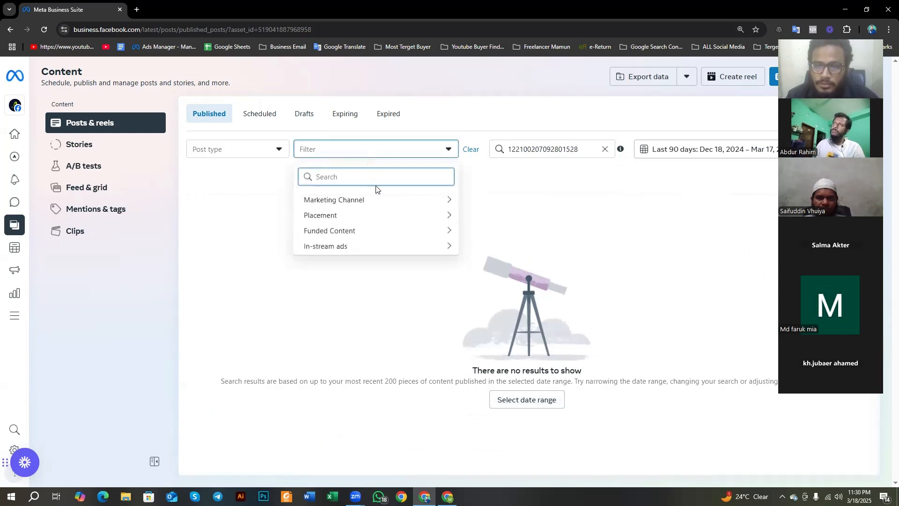
left_click(205, 149)
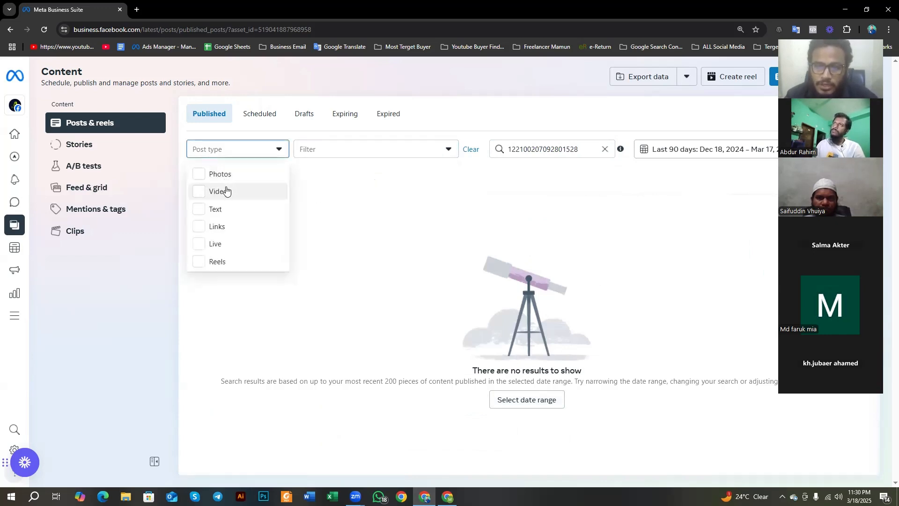
left_click(223, 175)
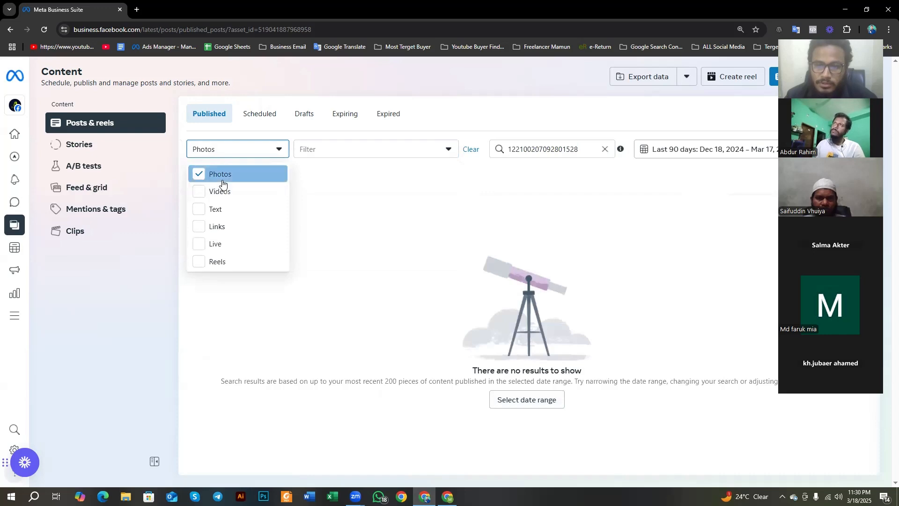
left_click(223, 174)
left_click(345, 151)
left_click(346, 151)
left_click(372, 150)
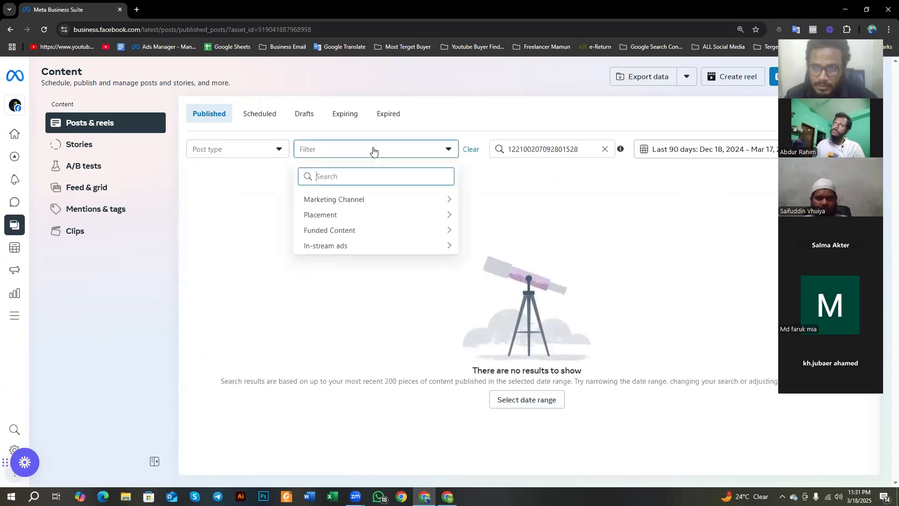
left_click(605, 149)
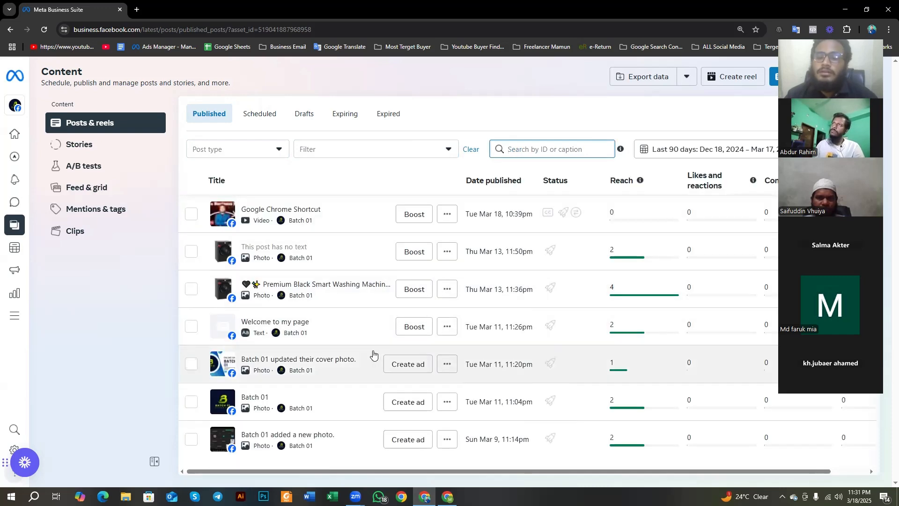
Step: Search the published content by the copied post ID of the Premium Black Smart Washing Machine post, and clear the search
left_click(448, 290)
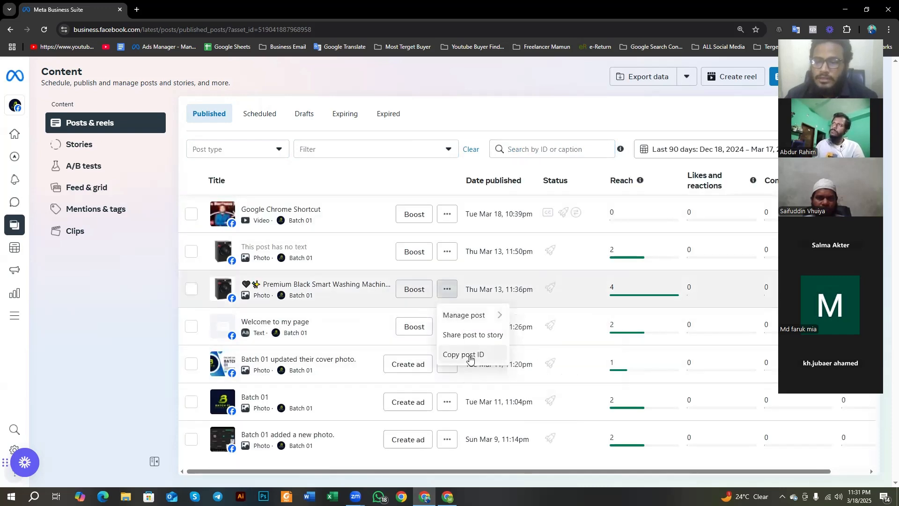
left_click(482, 354)
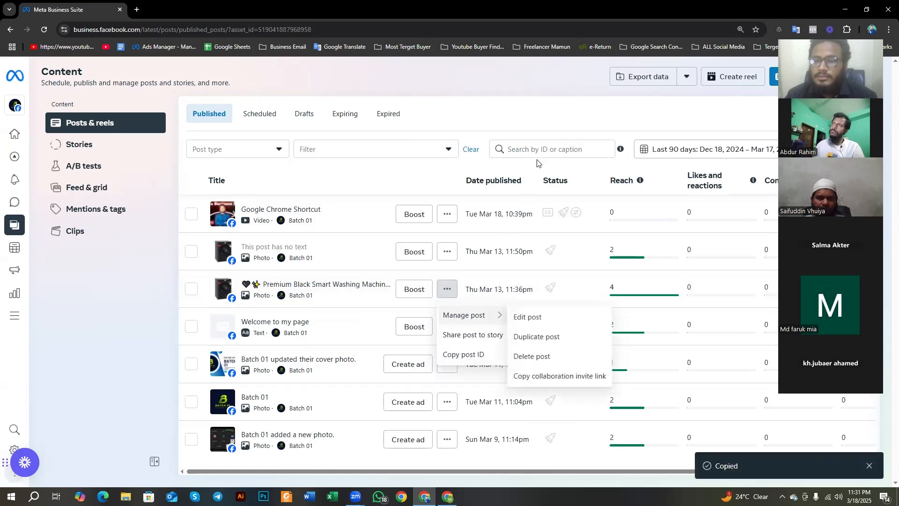
left_click(541, 151)
key("ctrl+v")
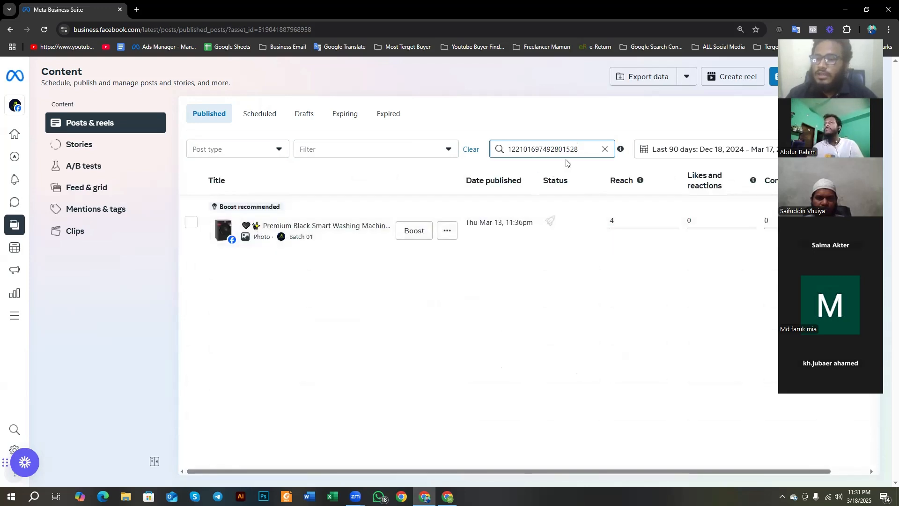
left_click_drag(579, 149, 527, 149)
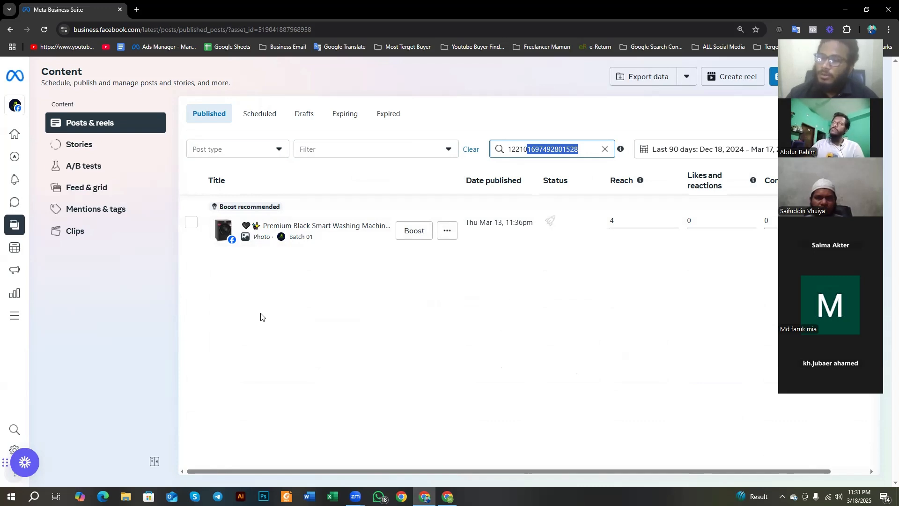
left_click(553, 145)
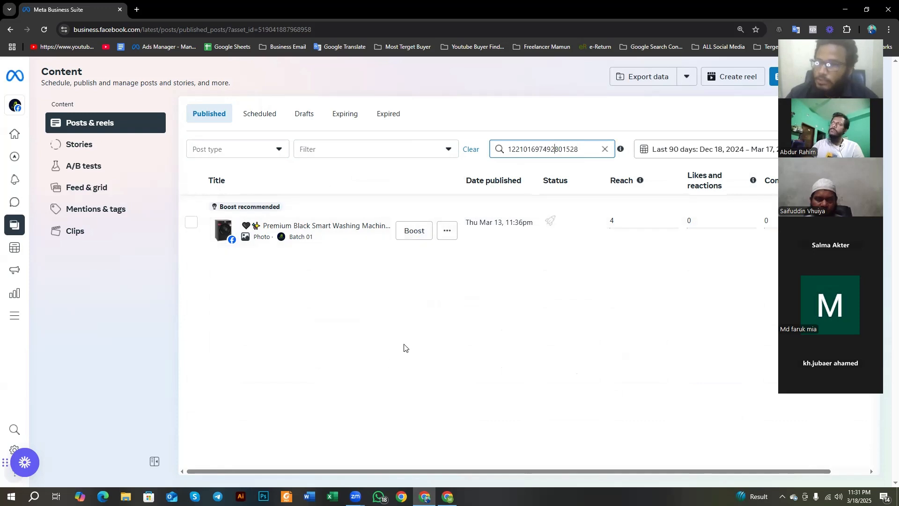
left_click(605, 150)
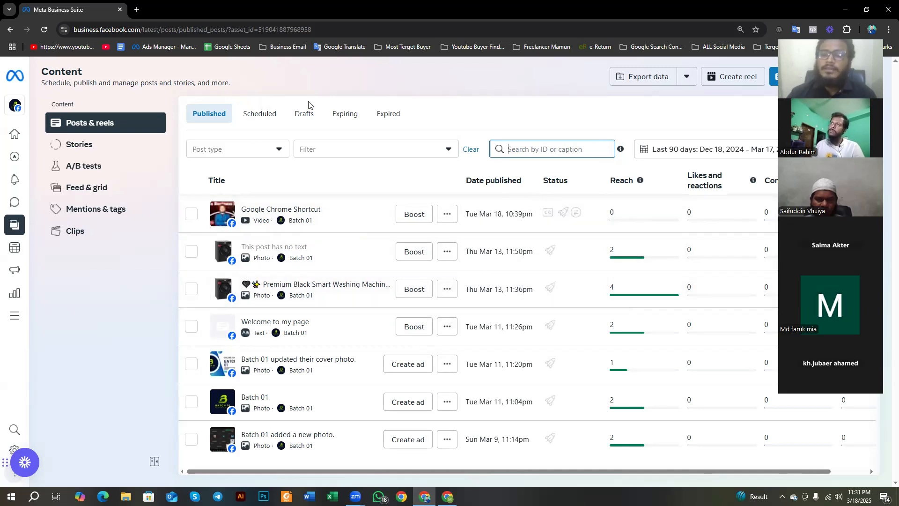
Step: Open the full list of Meta Business Suite tools
mouse_move(15, 265)
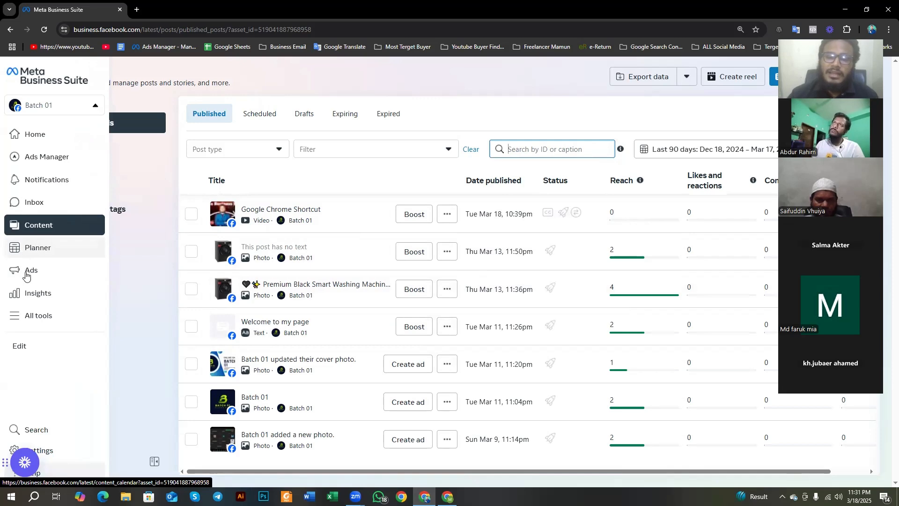
left_click(55, 314)
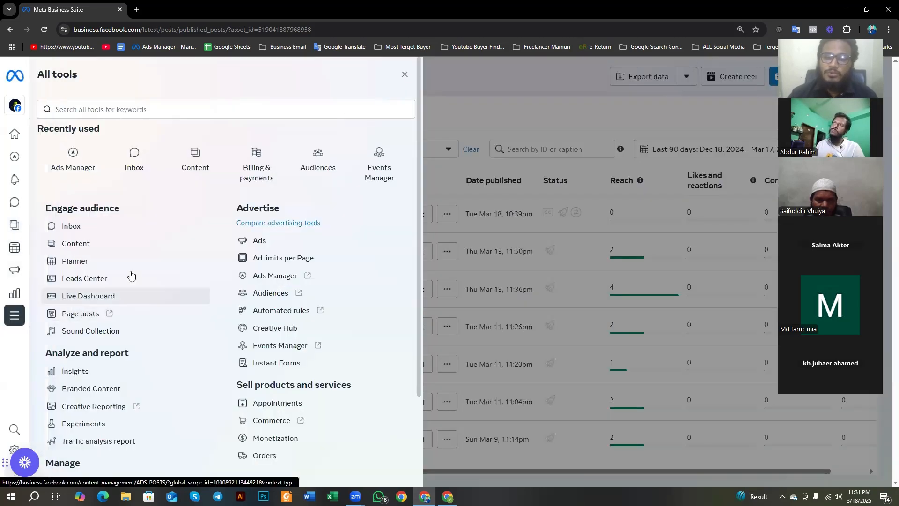
Step: Open Monetization from the full tools list and examine the Batch 01 Page's eligibility for Stars
scroll(126, 277, "down", 1)
scroll(90, 285, "down", 2)
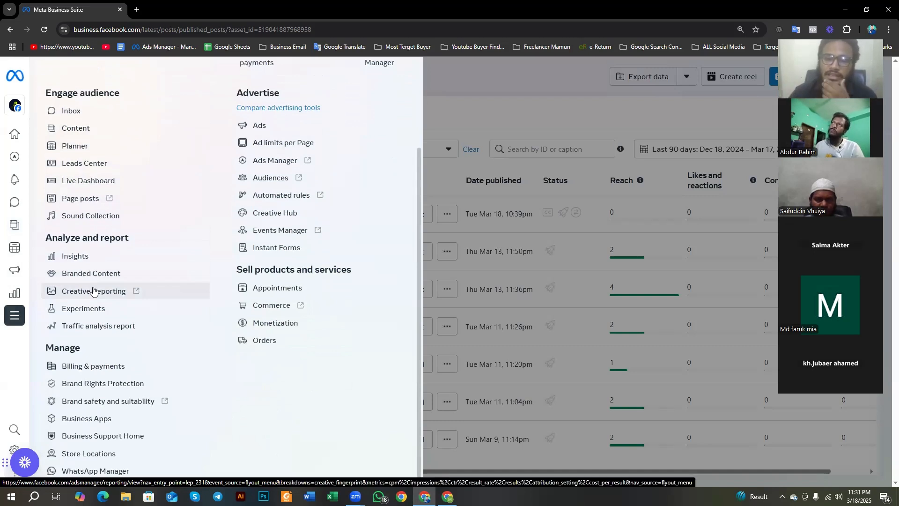
left_click(265, 329)
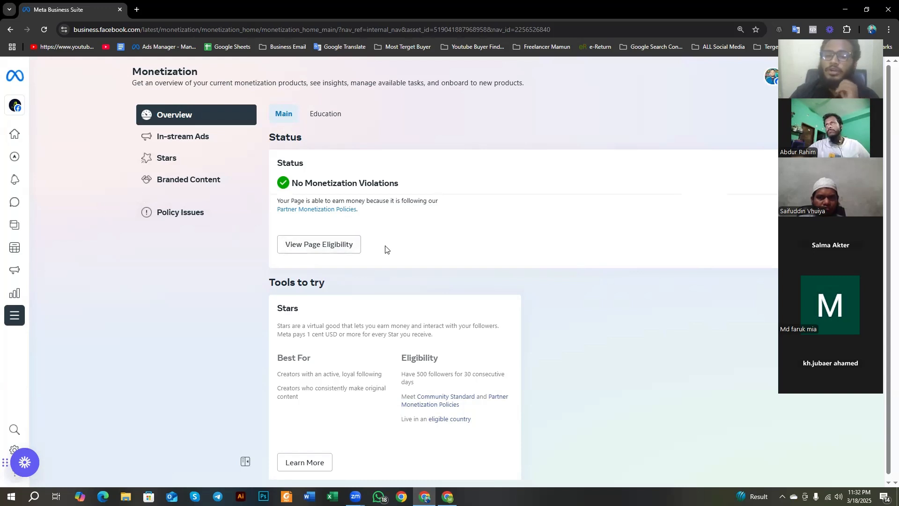
left_click(299, 244)
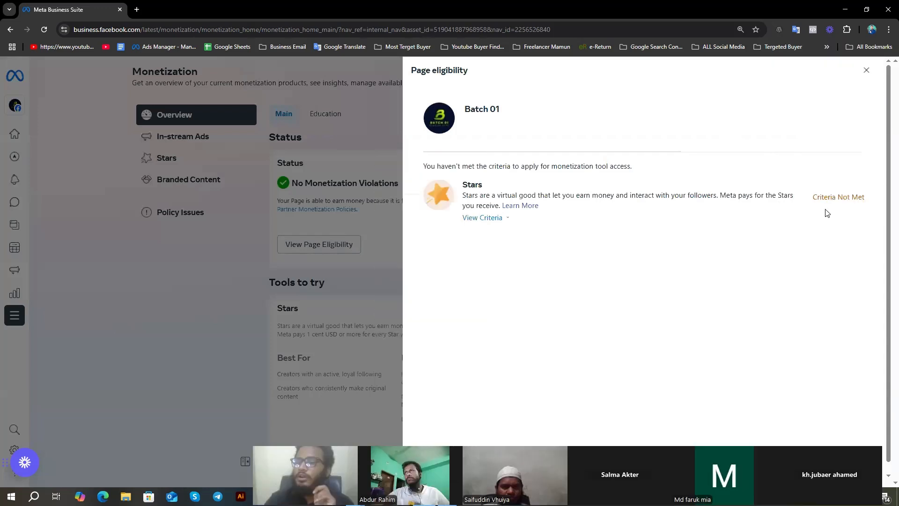
left_click_drag(821, 196, 864, 199)
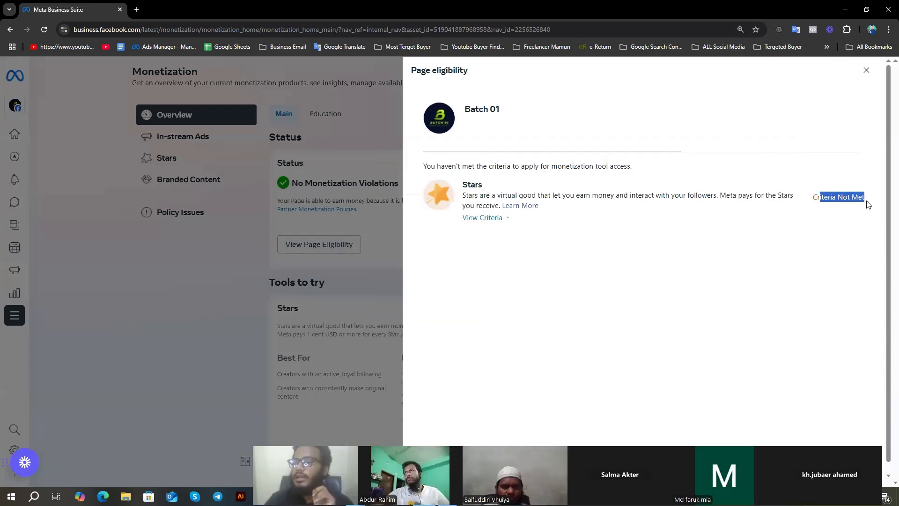
left_click(842, 199)
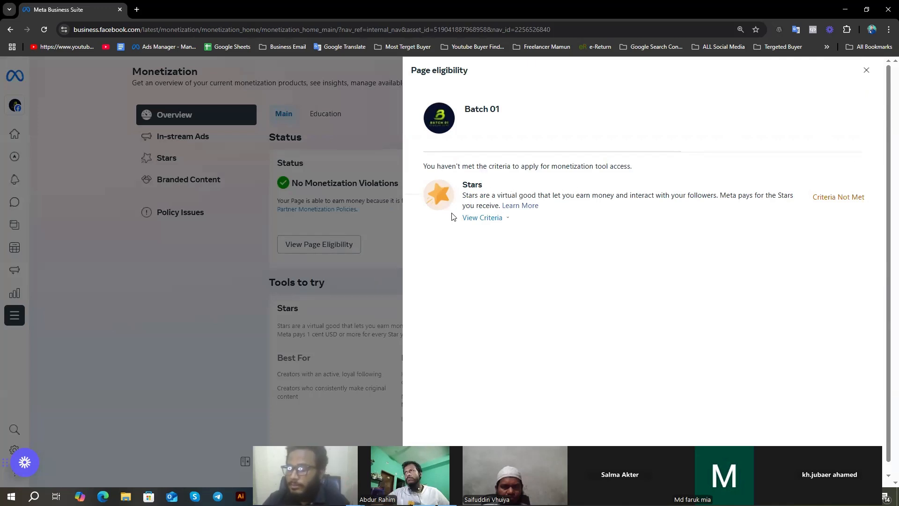
key("Print")
left_click_drag(407, 139, 790, 502)
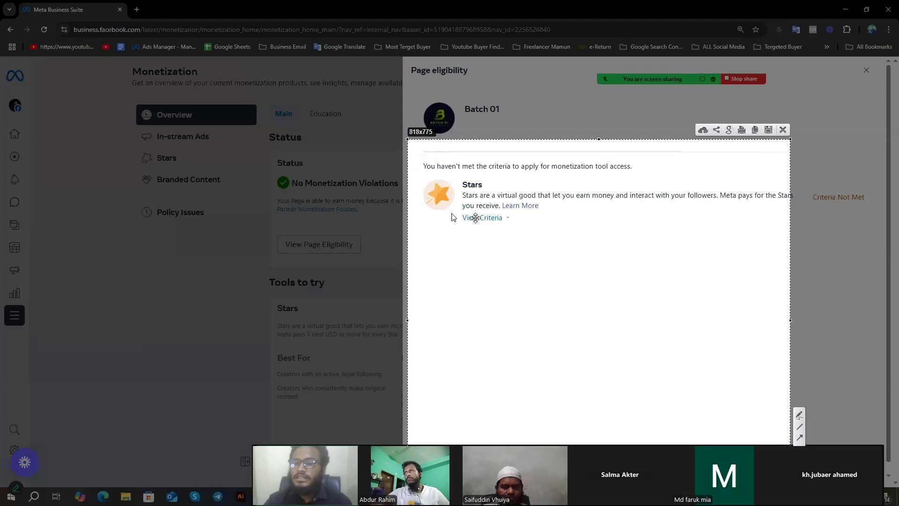
left_click(783, 130)
Step: Close the Page eligibility details, then open the Audiences tool in a new browser tab and close that tab
left_click(866, 70)
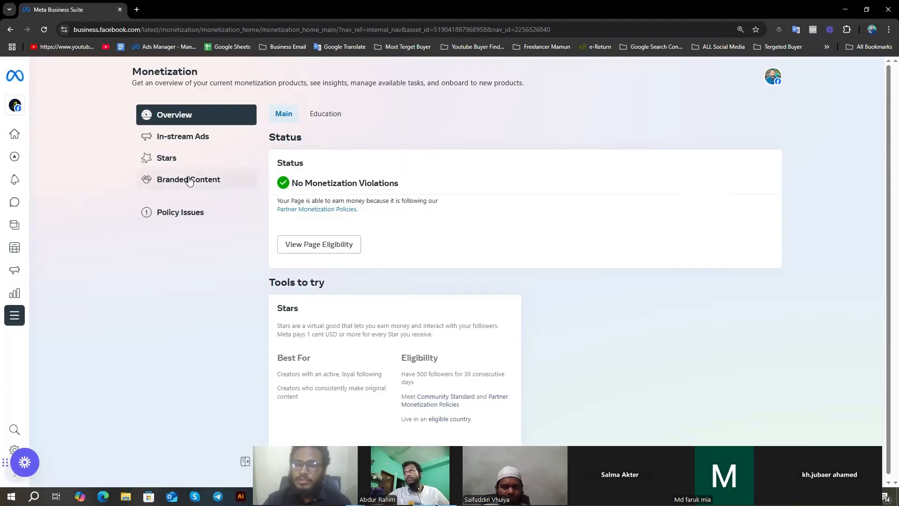
left_click(11, 317)
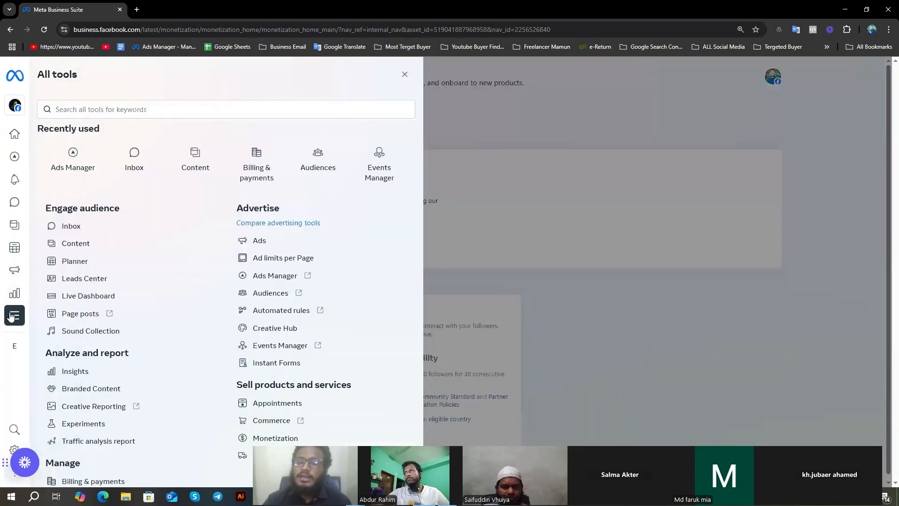
scroll(168, 237, "down", 3)
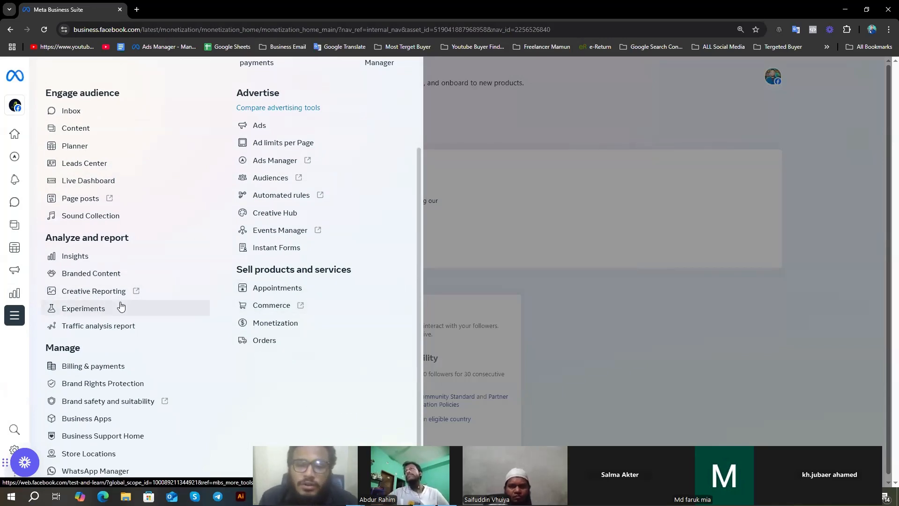
scroll(278, 174, "up", 3)
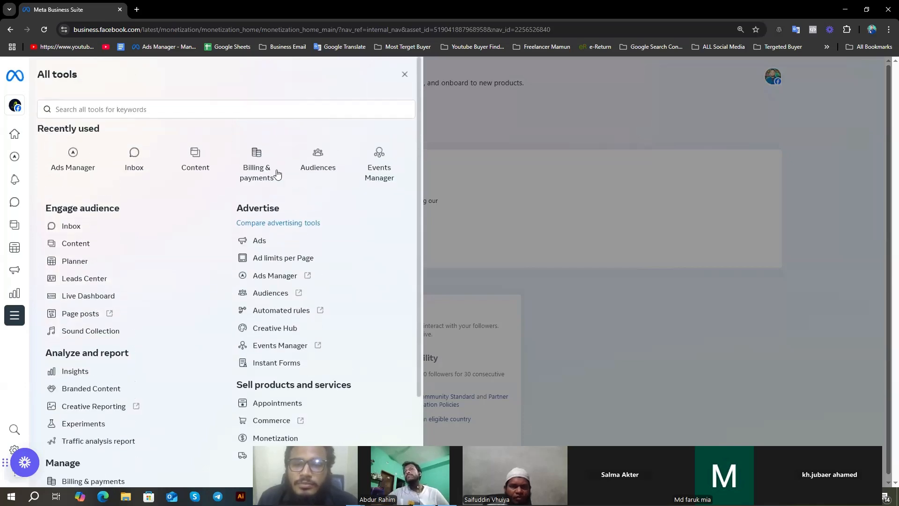
left_click(332, 158)
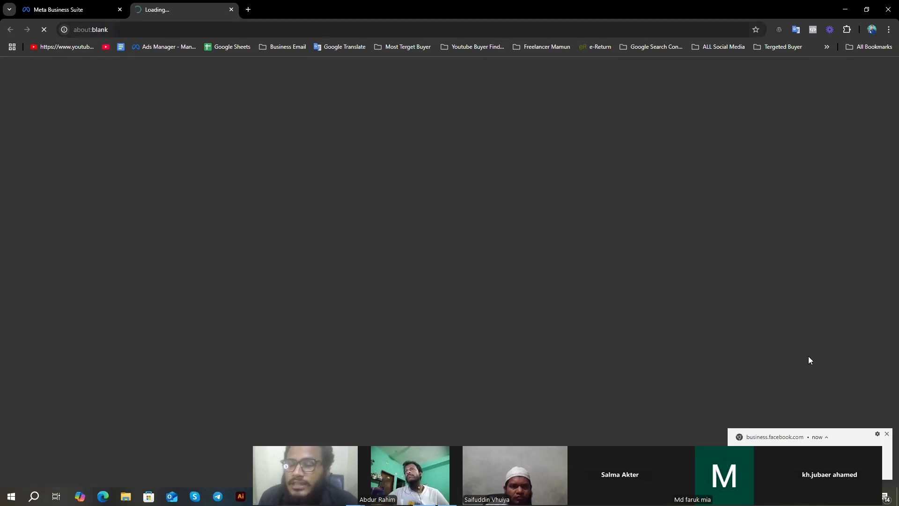
left_click(885, 434)
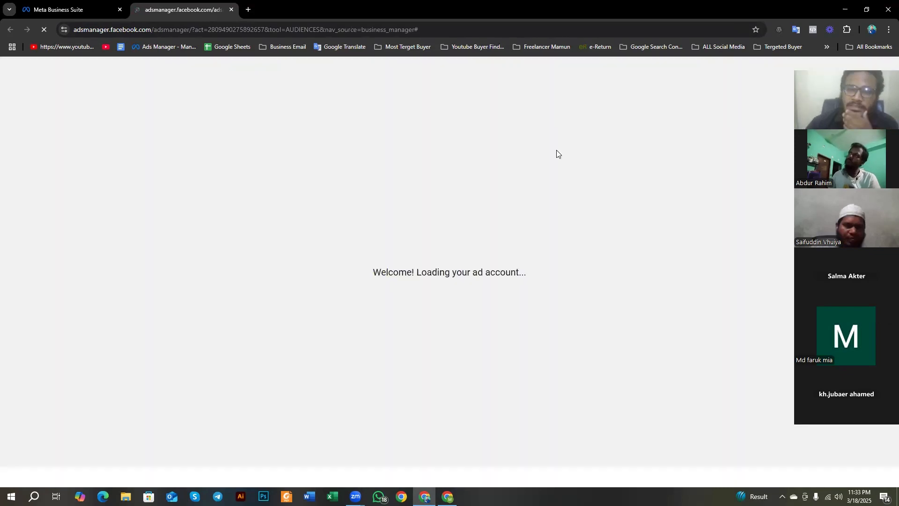
left_click(231, 10)
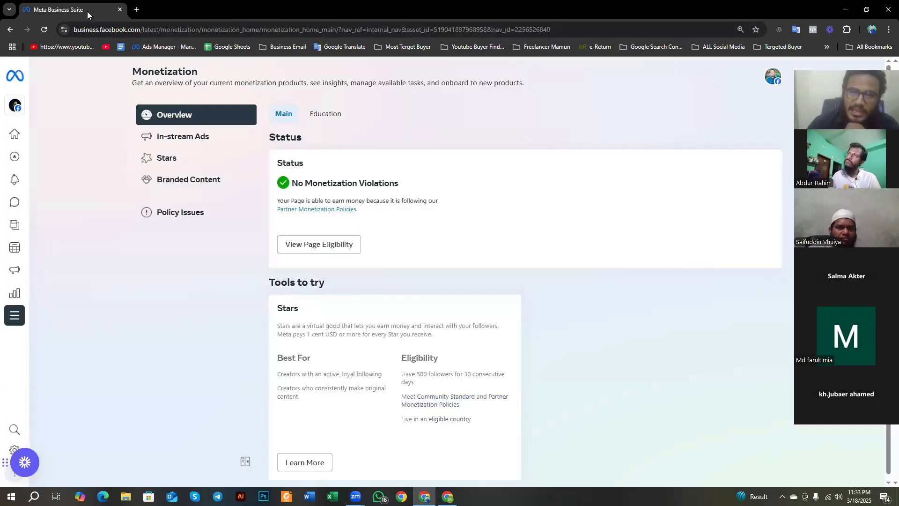
Step: Look over the Batch 01 Home page and the profiles list in the settings, ending back on the Home page
mouse_move(2, 145)
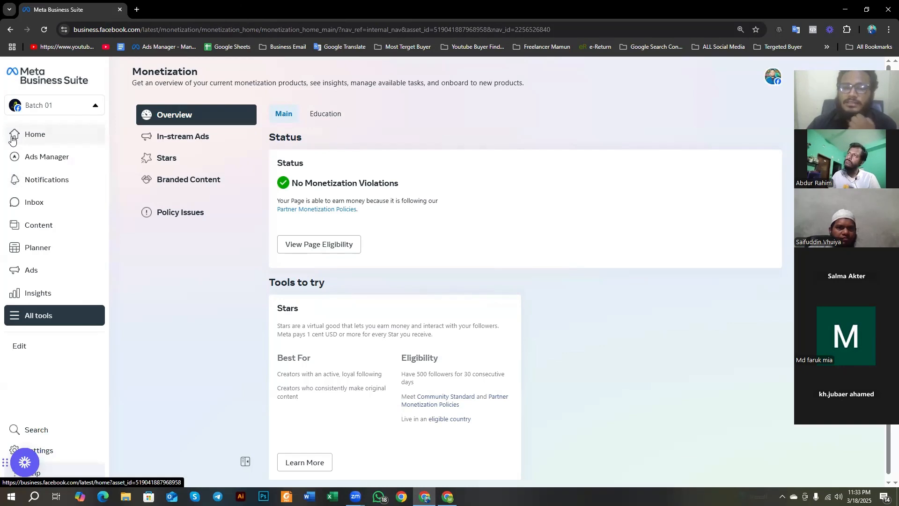
left_click(13, 138)
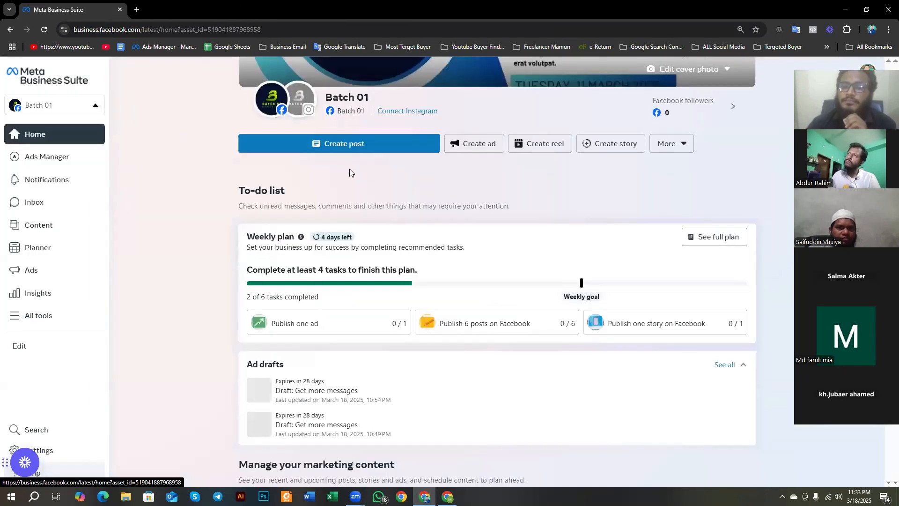
scroll(476, 239, "up", 3)
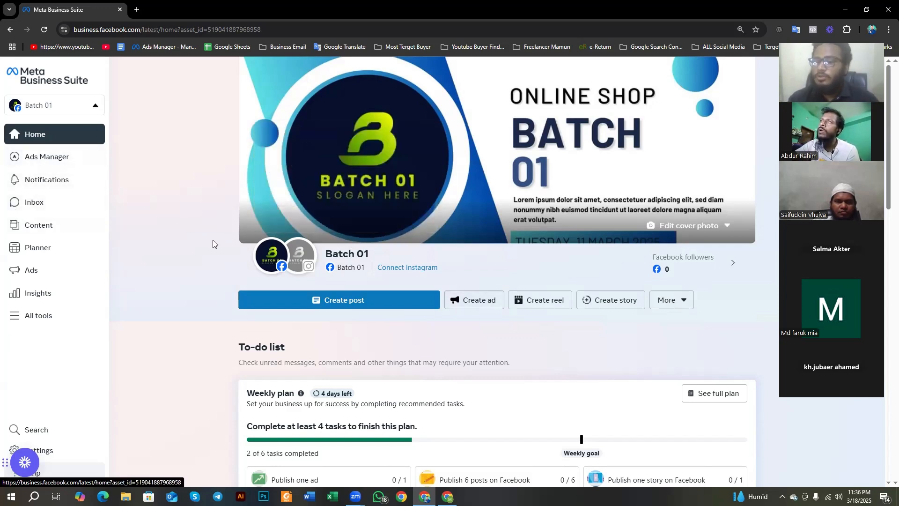
scroll(218, 247, "down", 1)
scroll(218, 247, "up", 1)
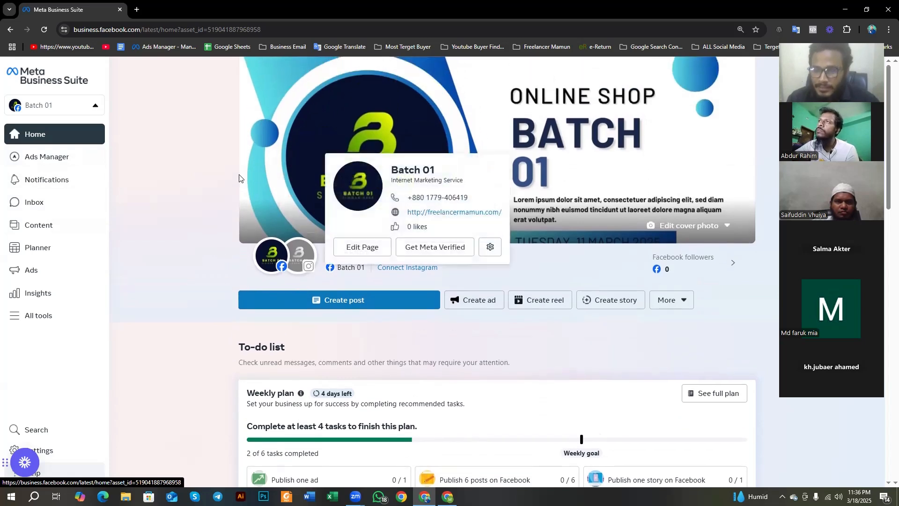
left_click(44, 454)
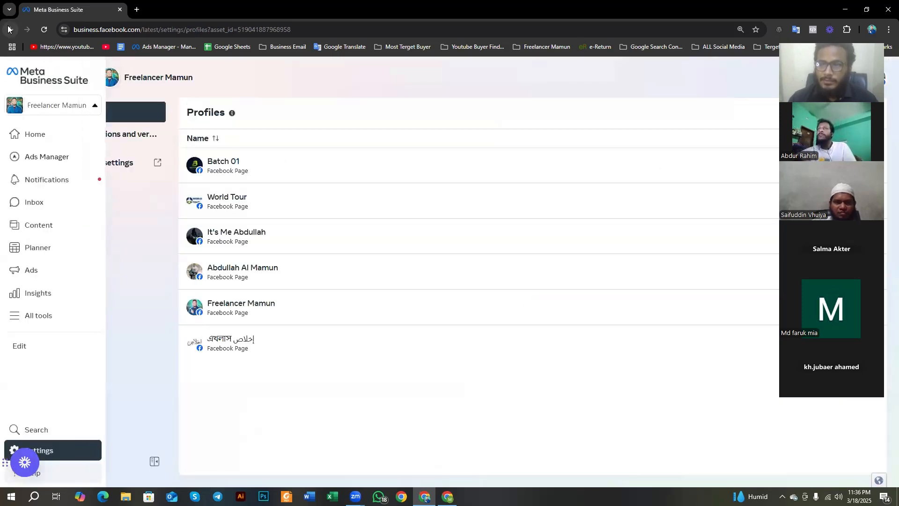
left_click(44, 139)
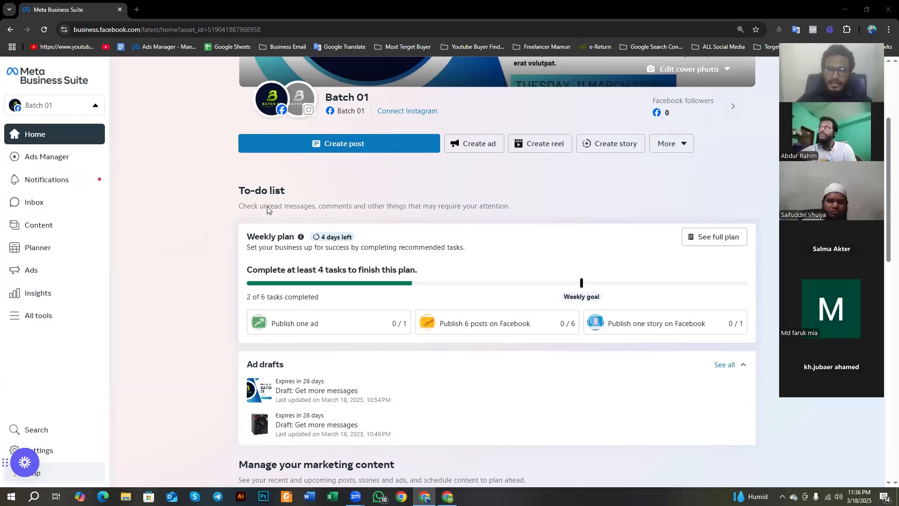
Step: Open the Page's published content, search it for "gyf", and clear the search
left_click(51, 224)
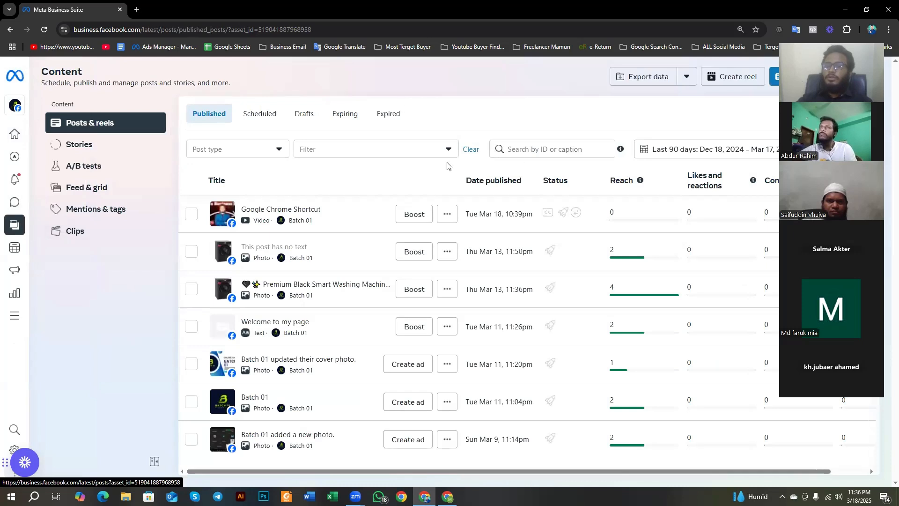
left_click(553, 148)
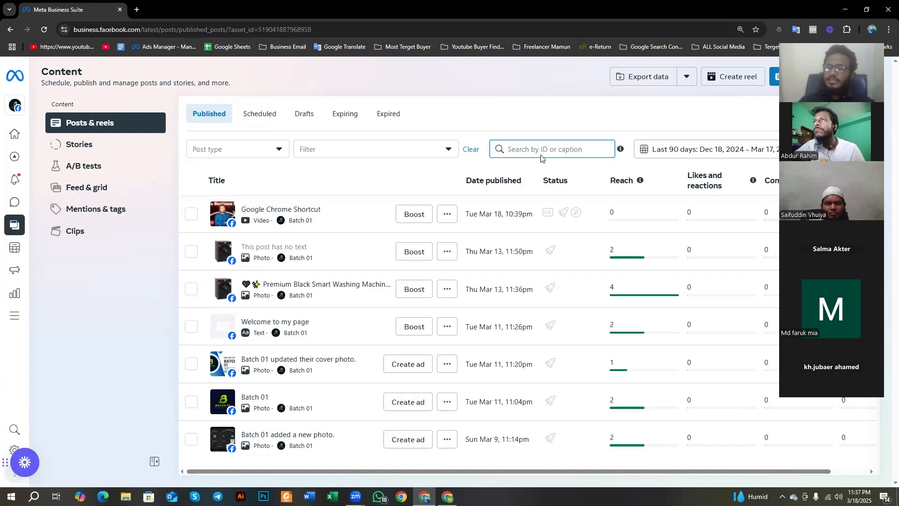
type("gyf")
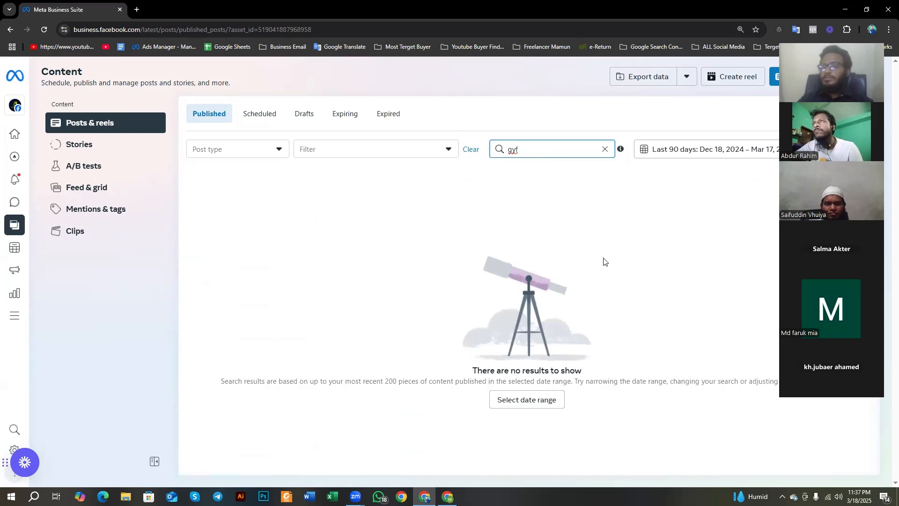
left_click(605, 149)
Step: Check the post management and creation options available for the Google Chrome Shortcut video, and close them
left_click(448, 215)
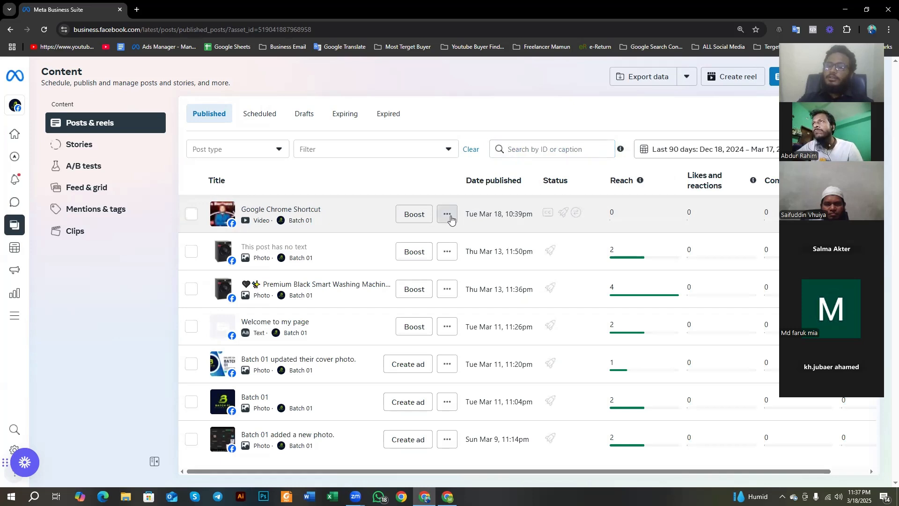
mouse_move(468, 242)
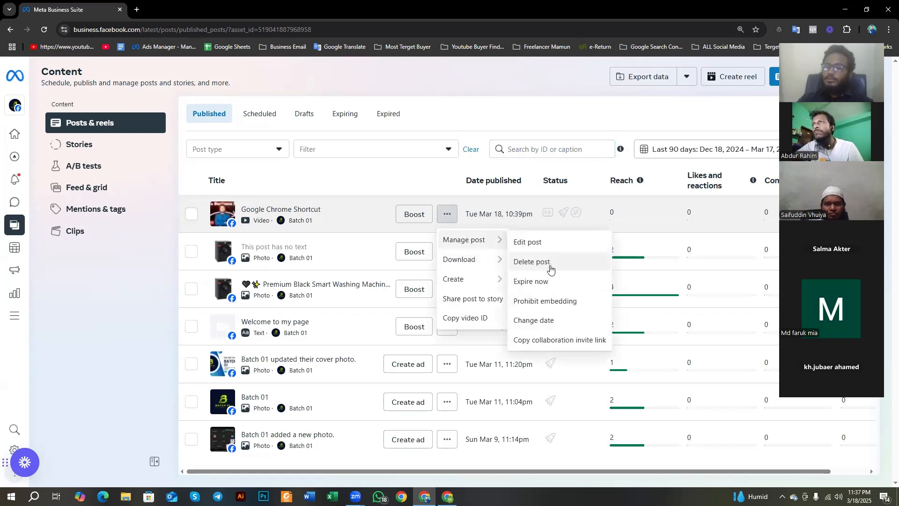
mouse_move(473, 282)
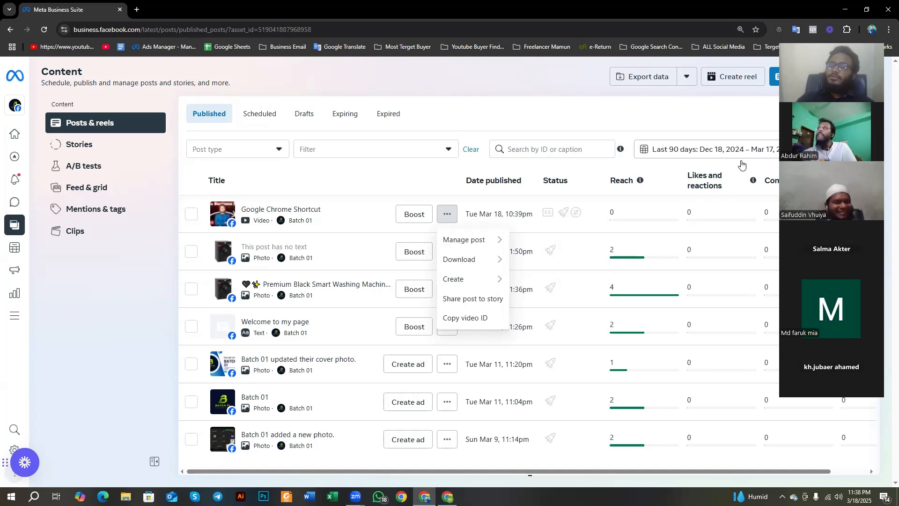
left_click(532, 147)
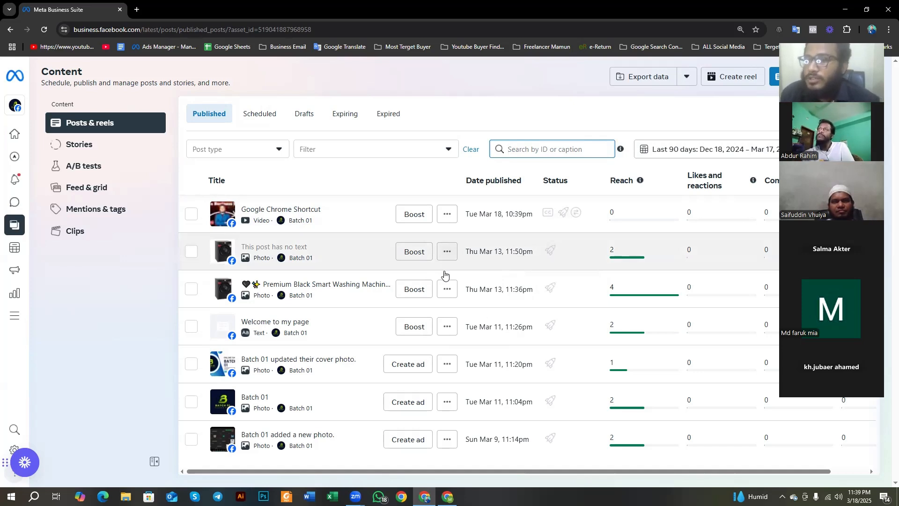
Step: Copy the Premium Black Smart Washing Machine post's ID, search the published content by it, and clear the search
left_click(447, 289)
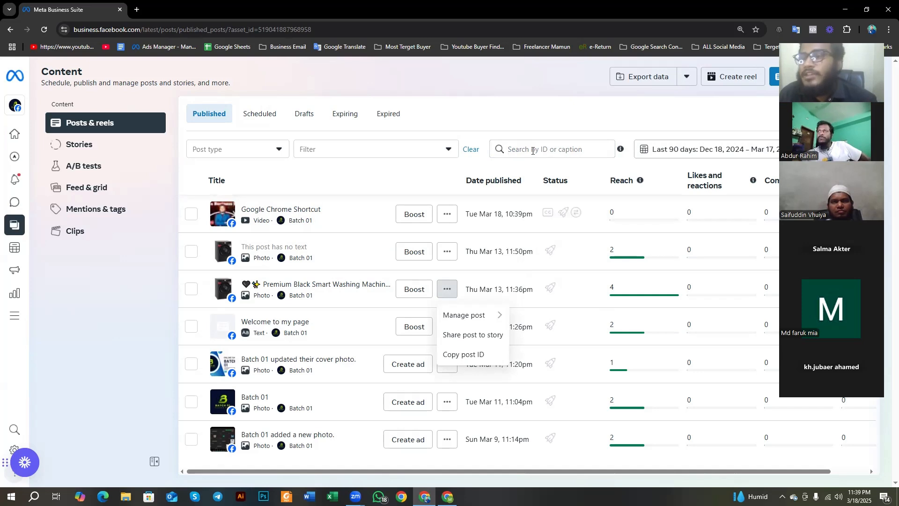
left_click(464, 357)
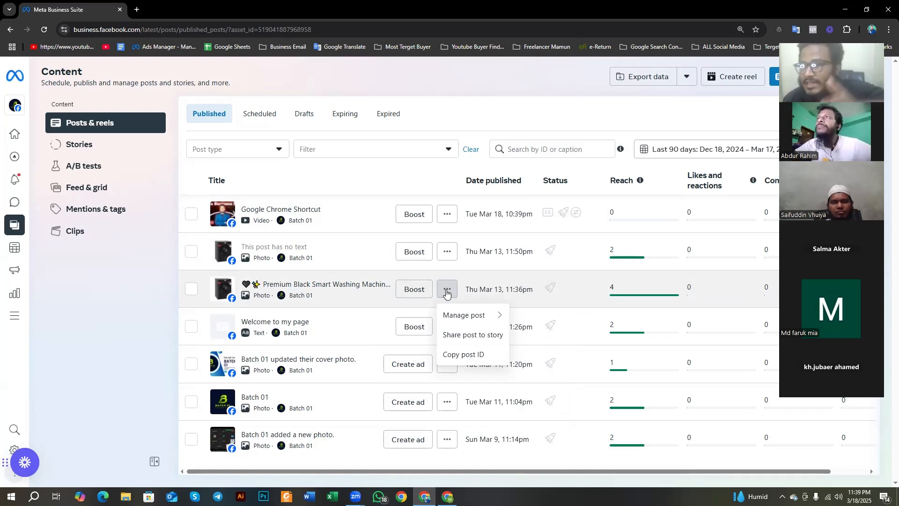
left_click(464, 354)
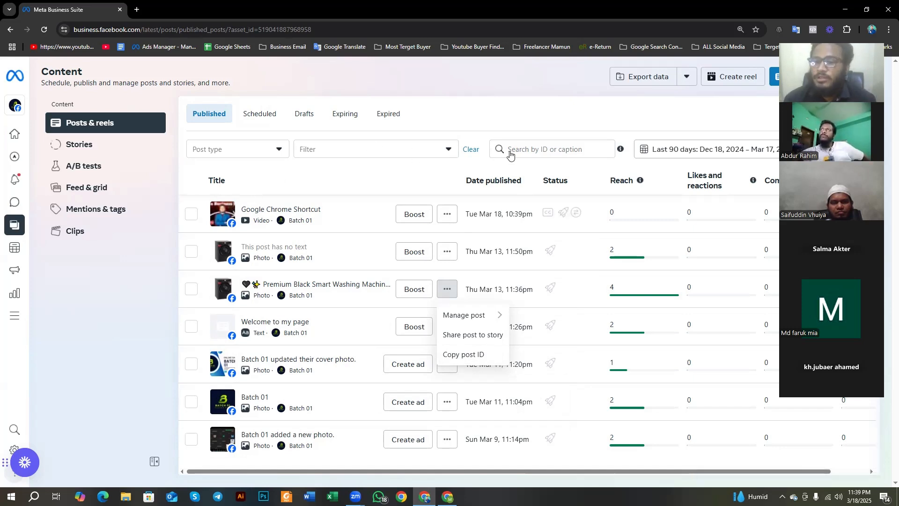
left_click(554, 149)
key("ctrl+v")
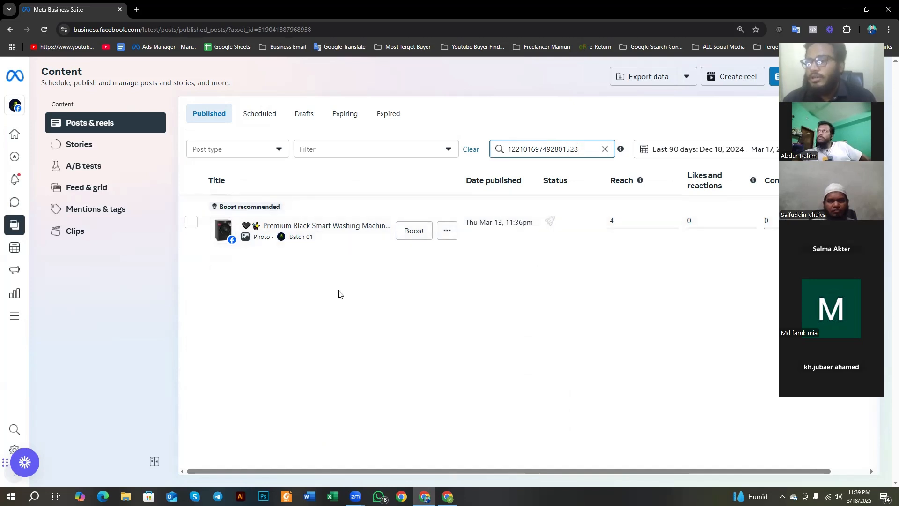
left_click(604, 149)
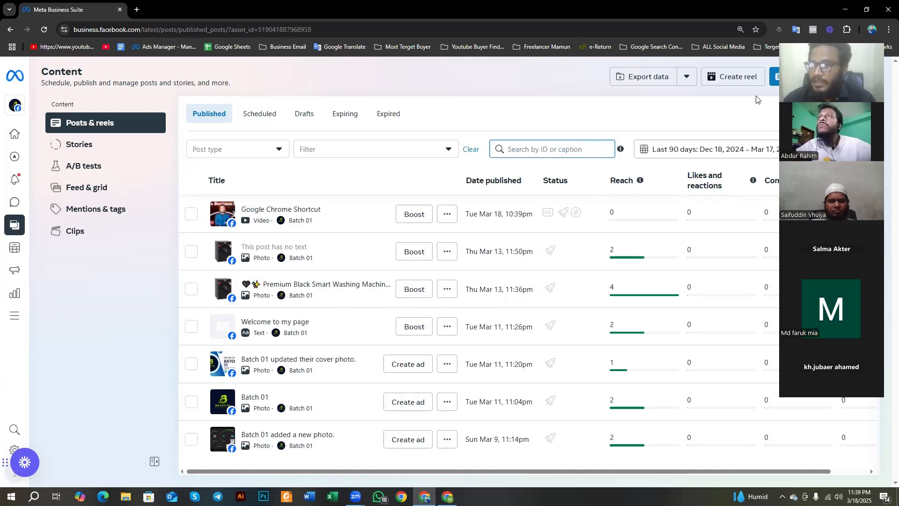
Step: Return to the Batch 01 Home page and view its cover and Page overview
left_click(878, 42)
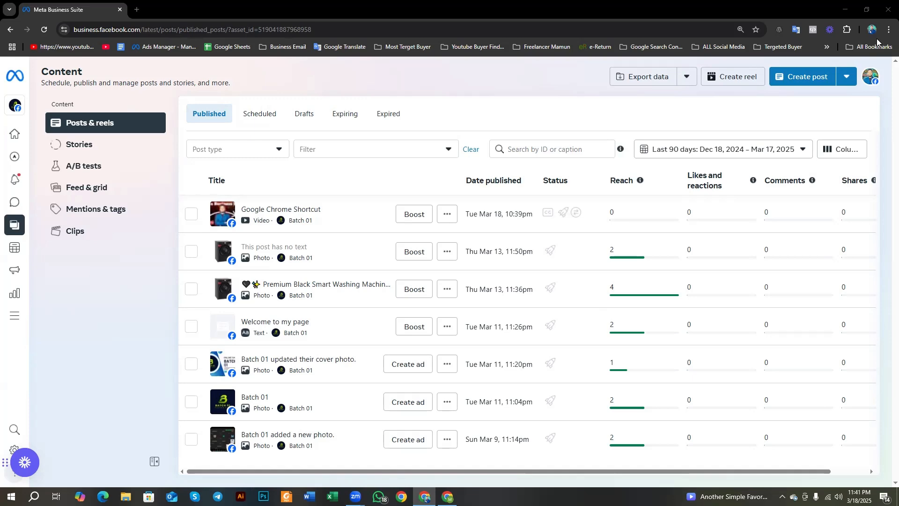
left_click(14, 135)
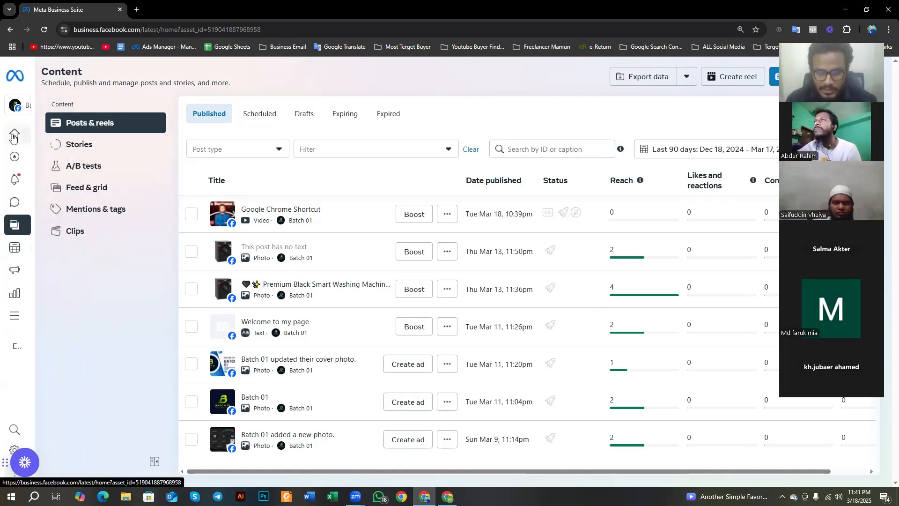
scroll(188, 217, "up", 3)
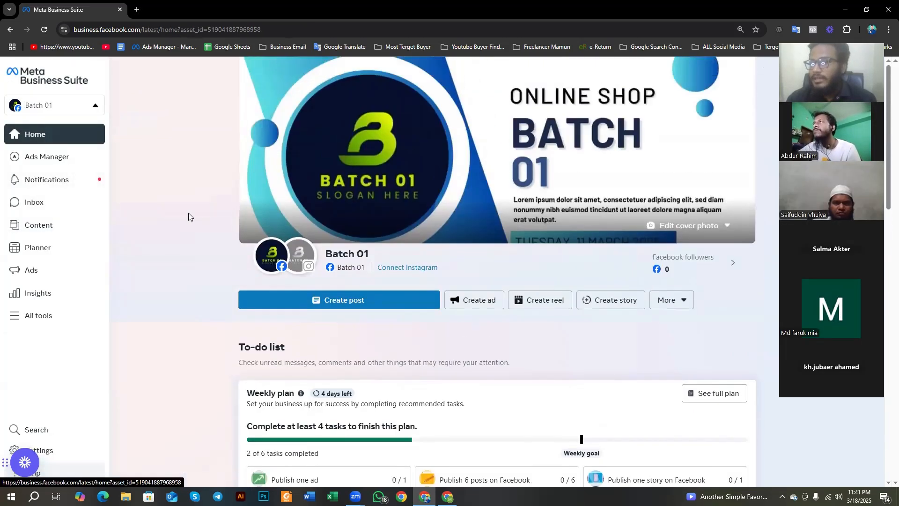